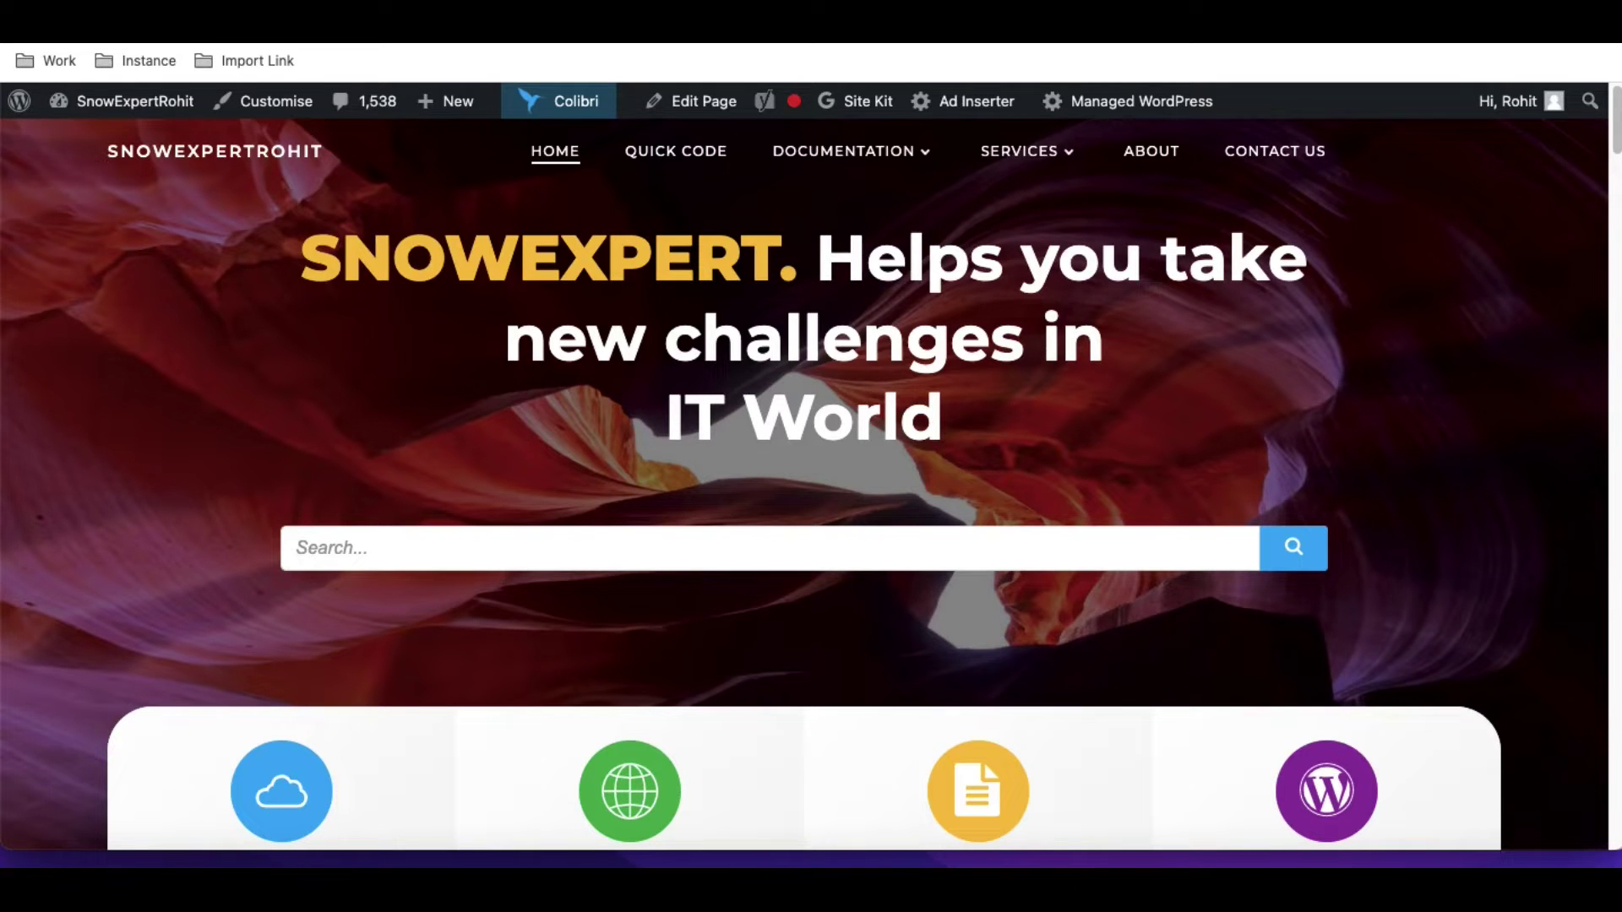
Open the Web Services – Integration series article and expand its list of posts.
mouse_move(879, 169)
left_click(869, 440)
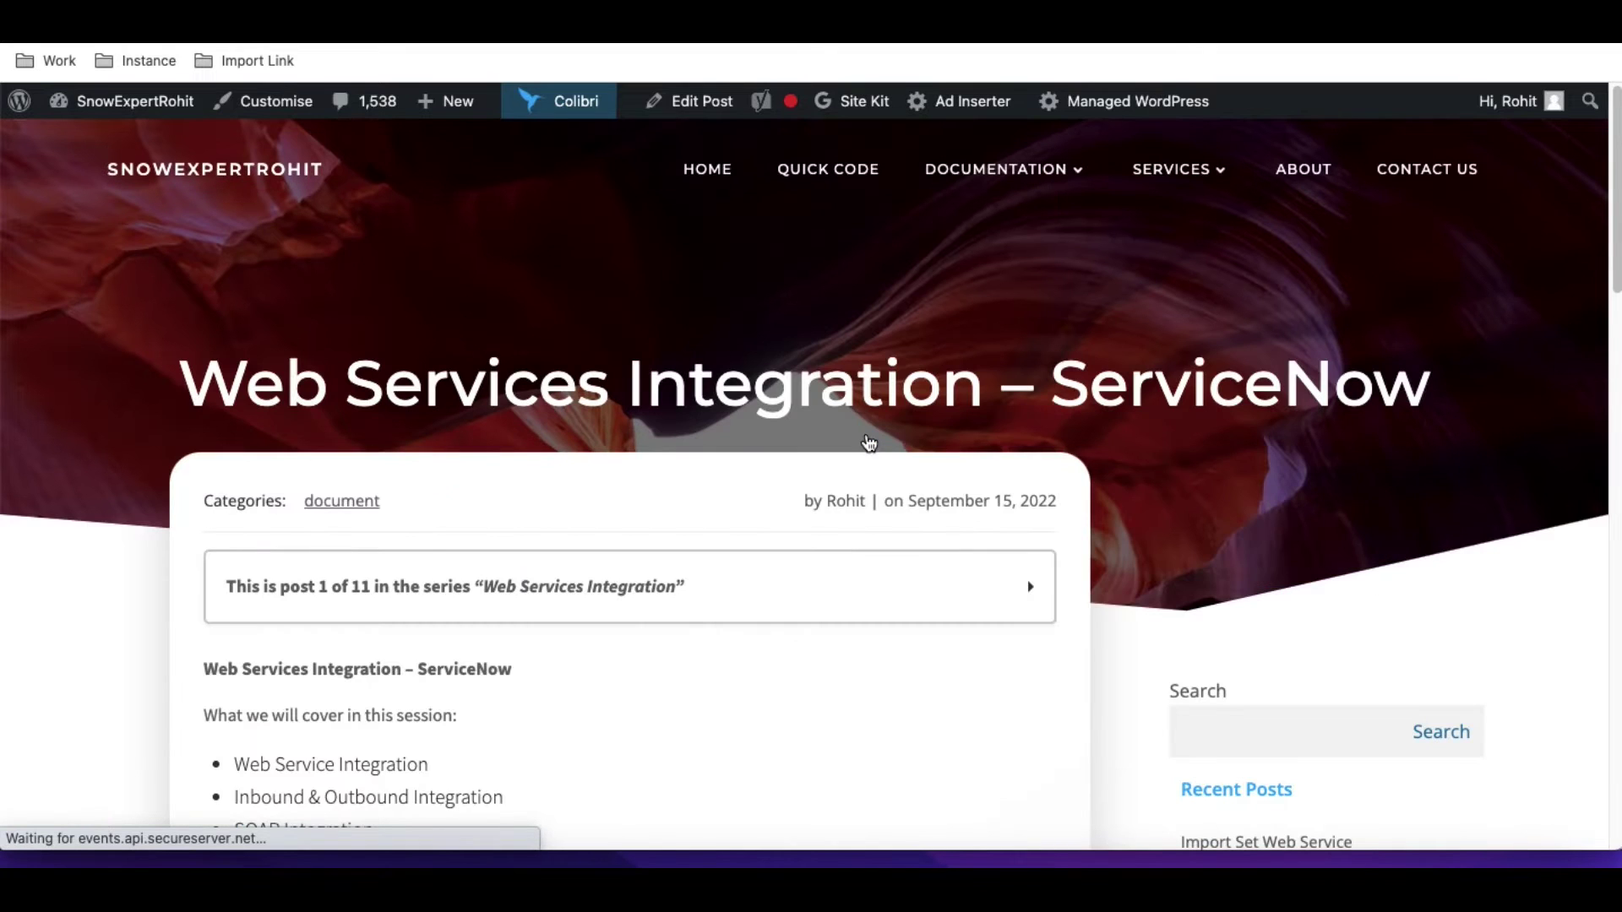
left_click(807, 568)
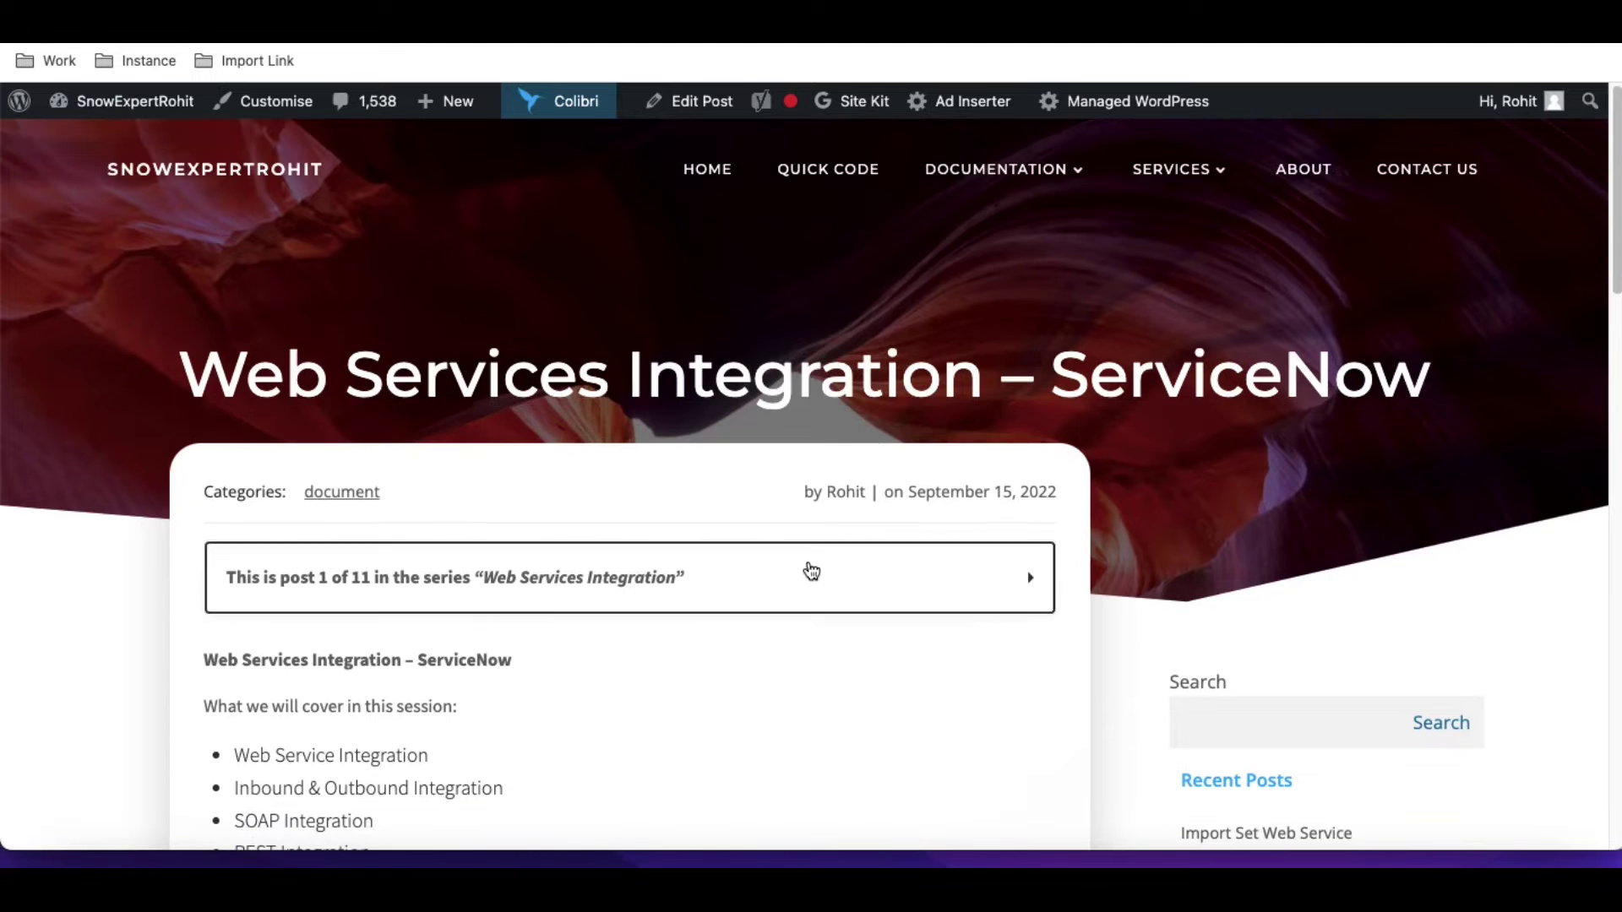
scroll(794, 555, "down", 8)
scroll(583, 497, "up", 2)
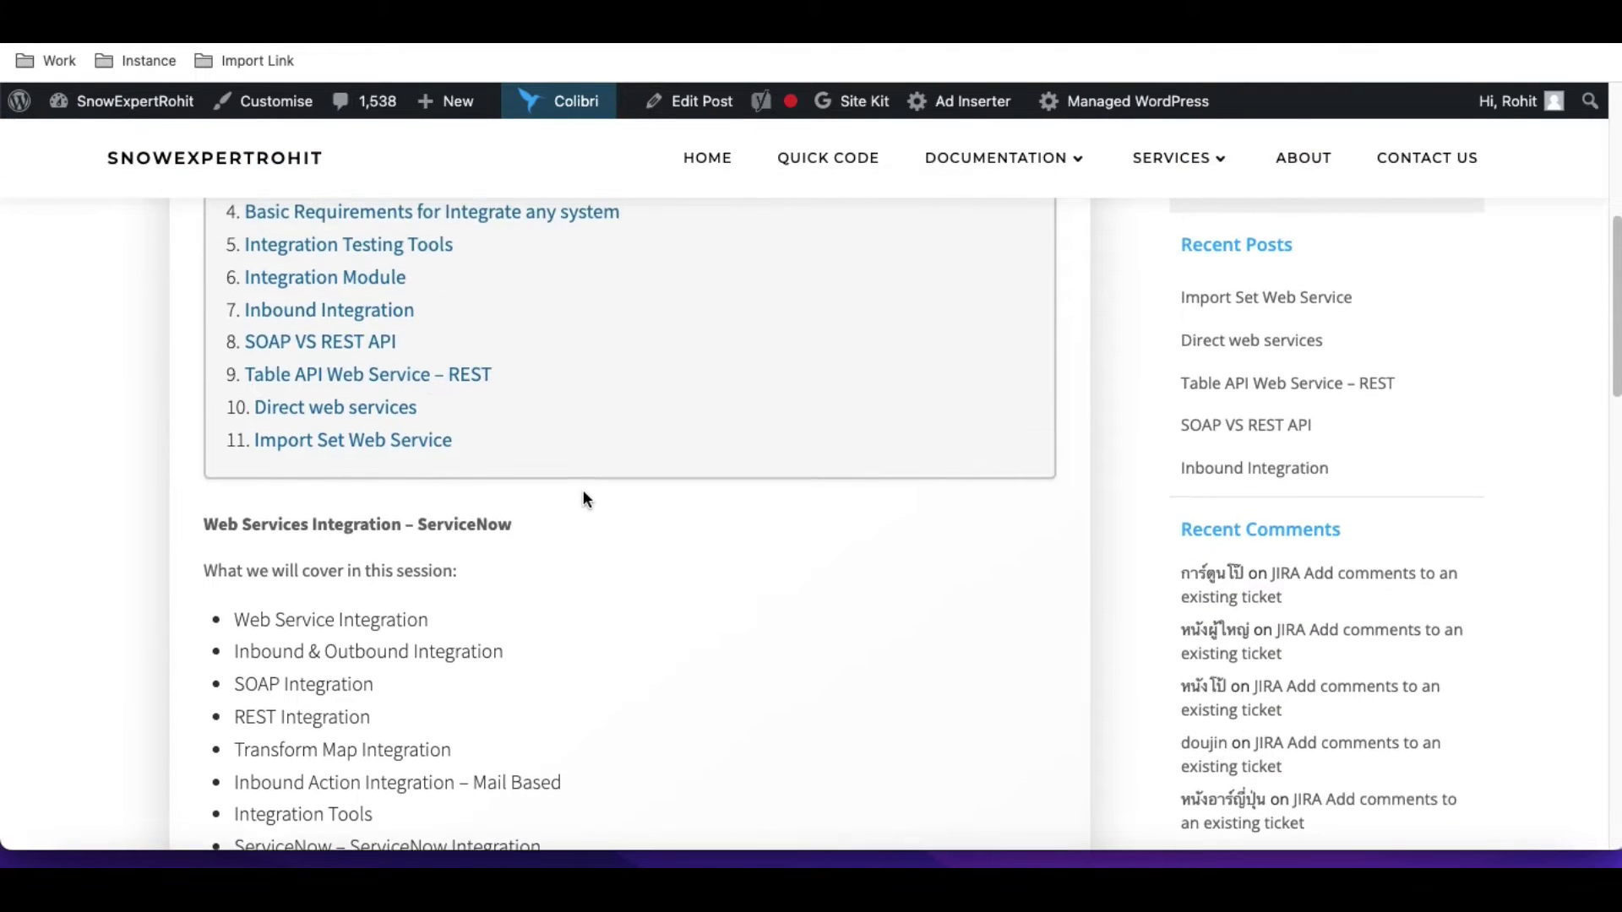
Open Inbound Integration, highlight the Table API REST and Direct SOAP methods, then re-expand the series list.
left_click(382, 318)
scroll(511, 453, "down", 3)
left_click_drag(478, 565, 239, 568)
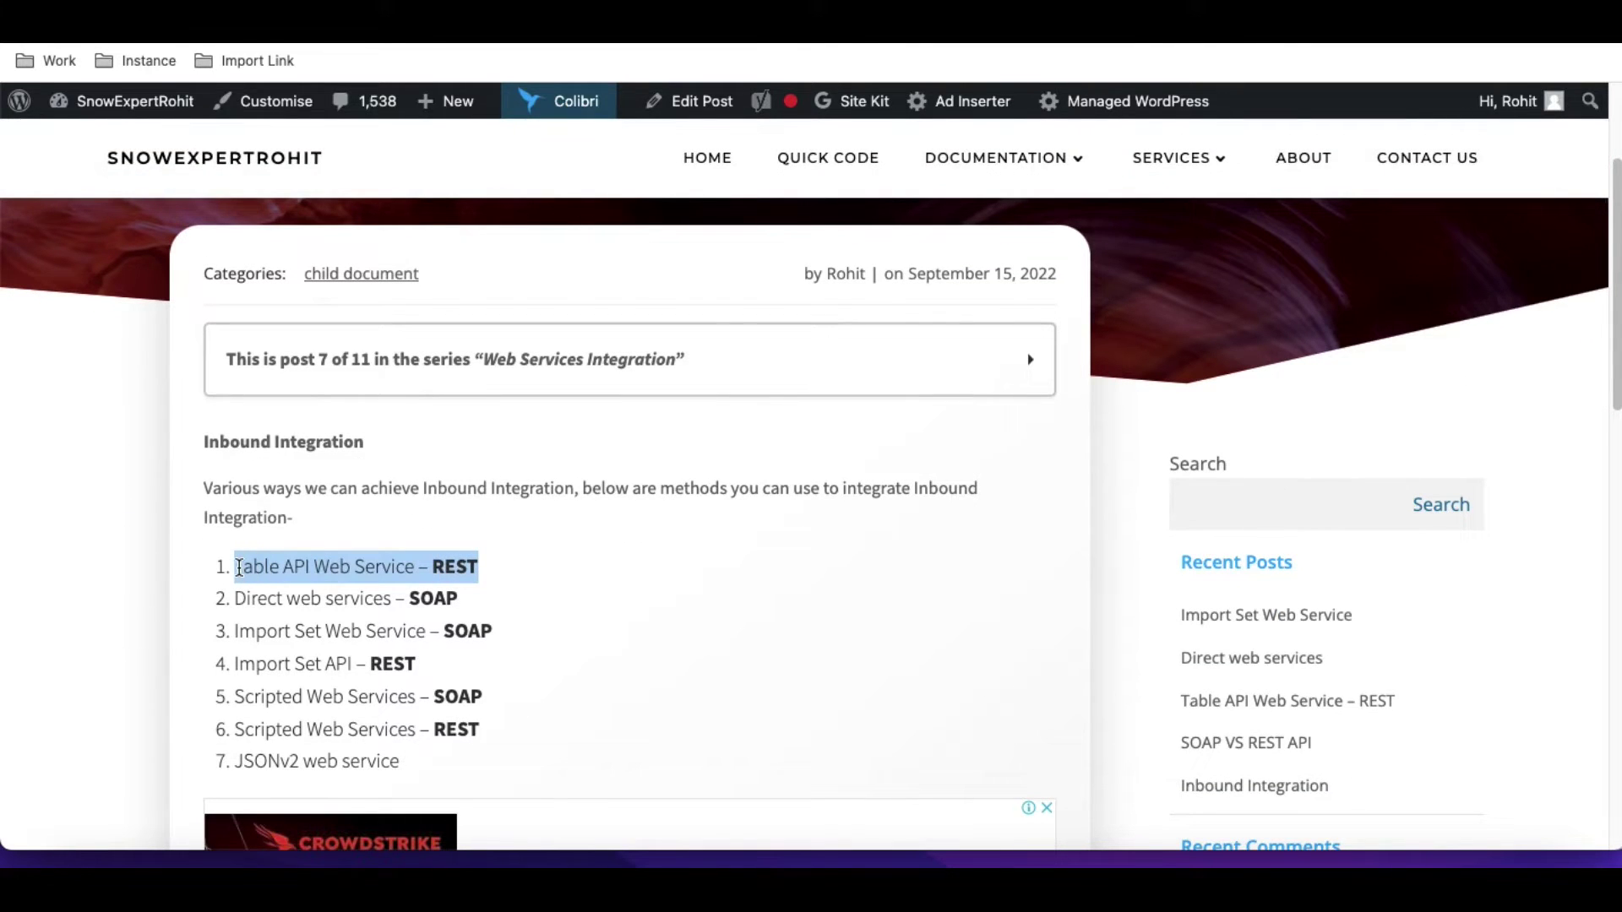
left_click_drag(494, 601, 240, 602)
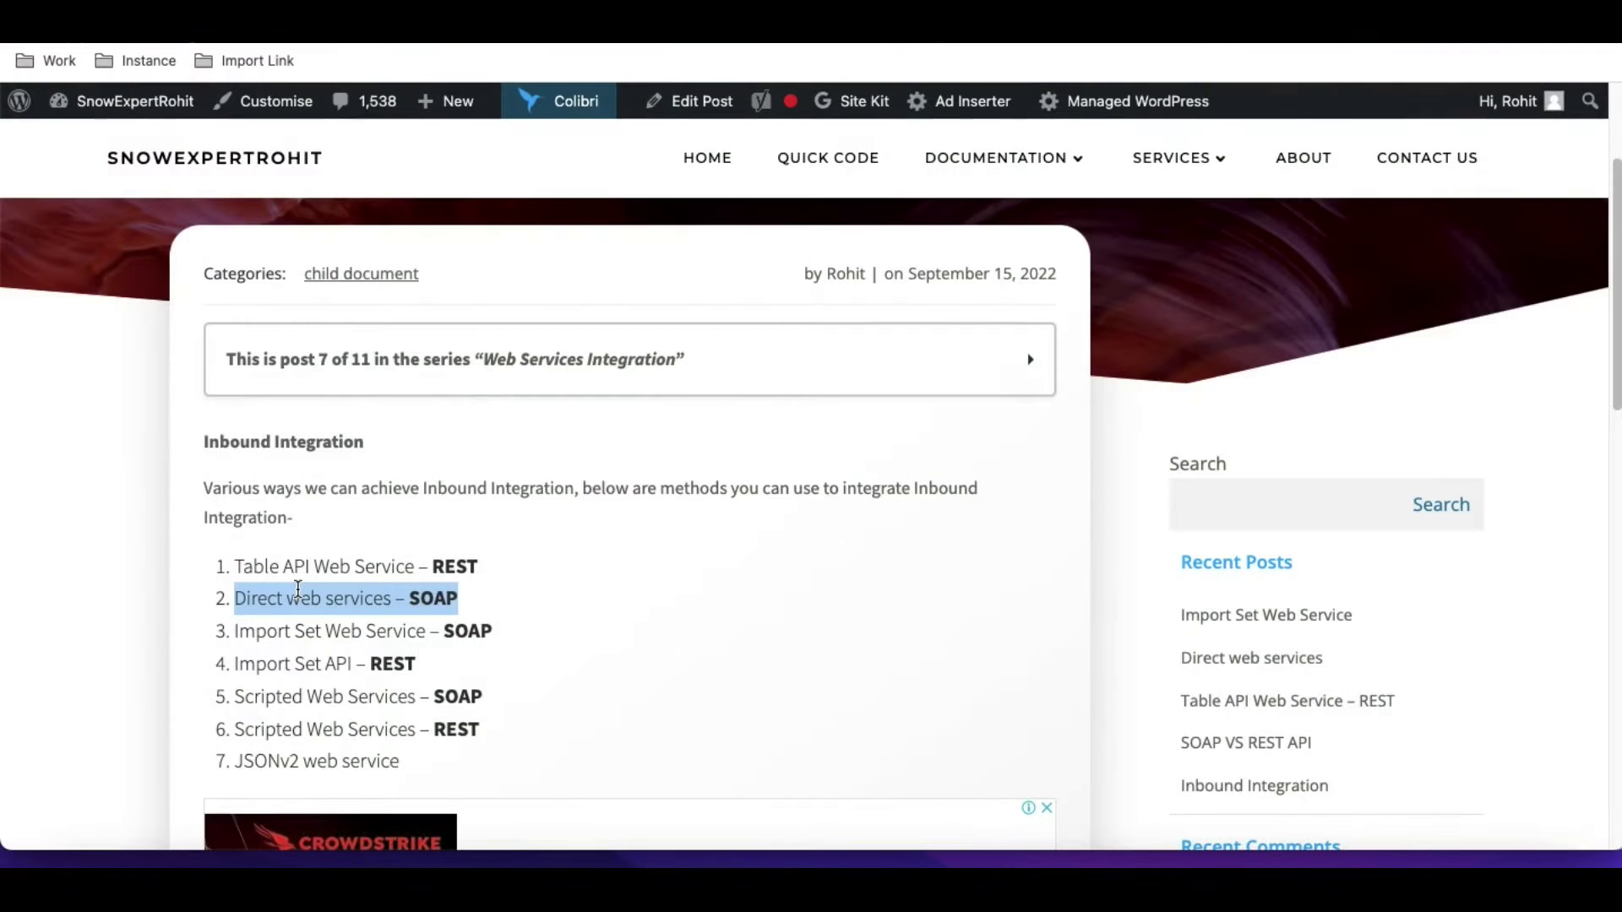
left_click(673, 363)
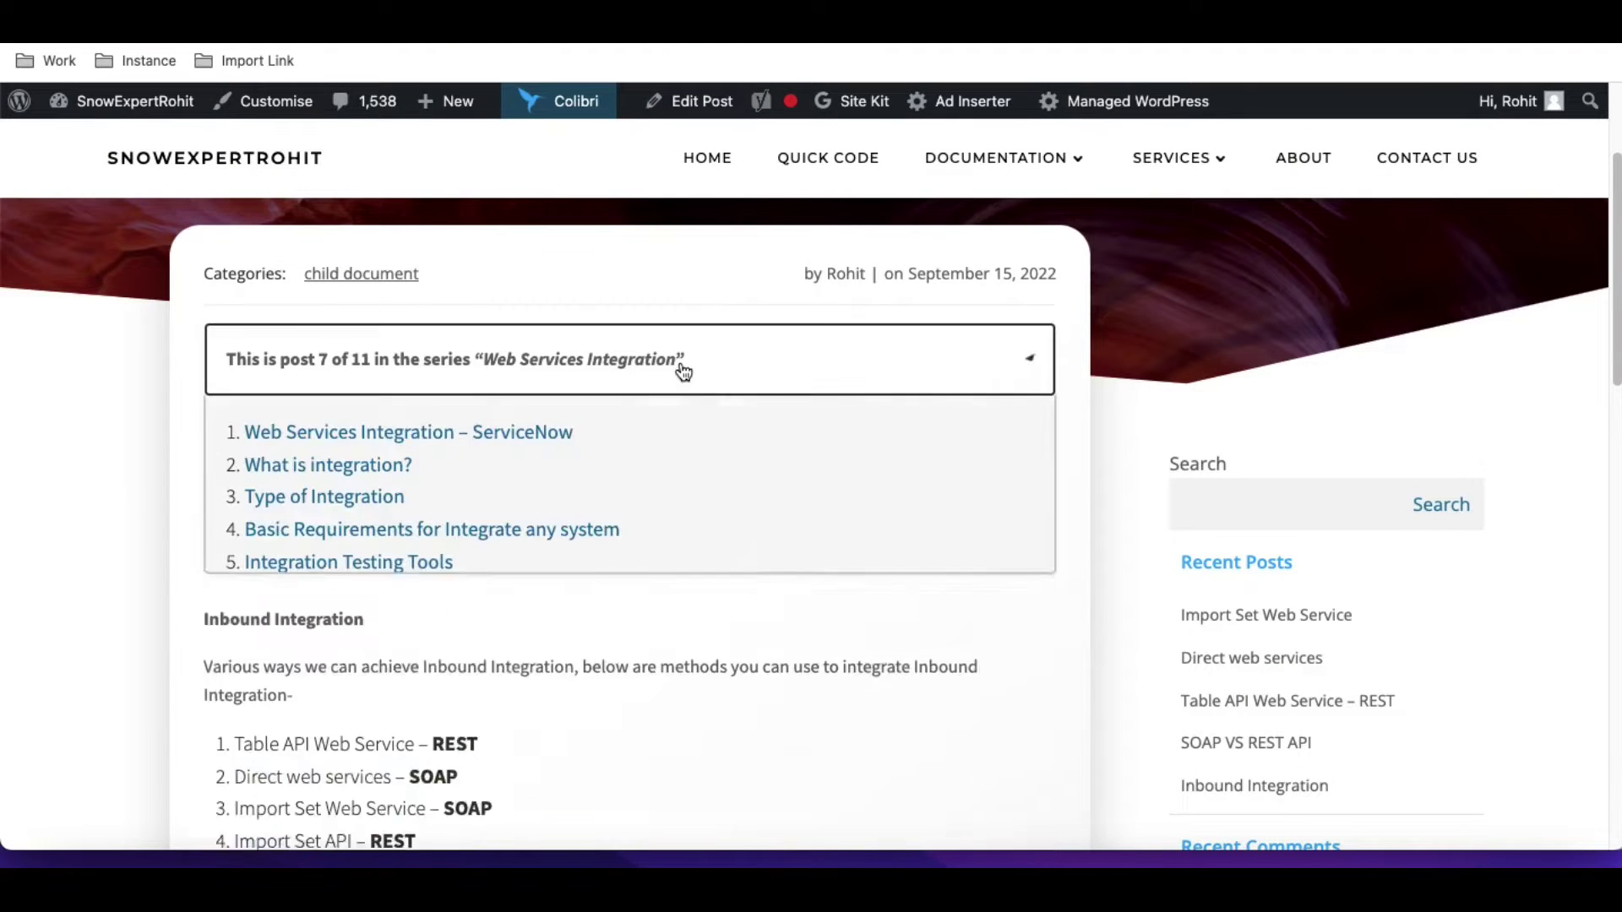
scroll(673, 496, "down", 1)
Open the Direct web services post and scroll to the SOAP Role requirement and example WSDL URL.
left_click(363, 688)
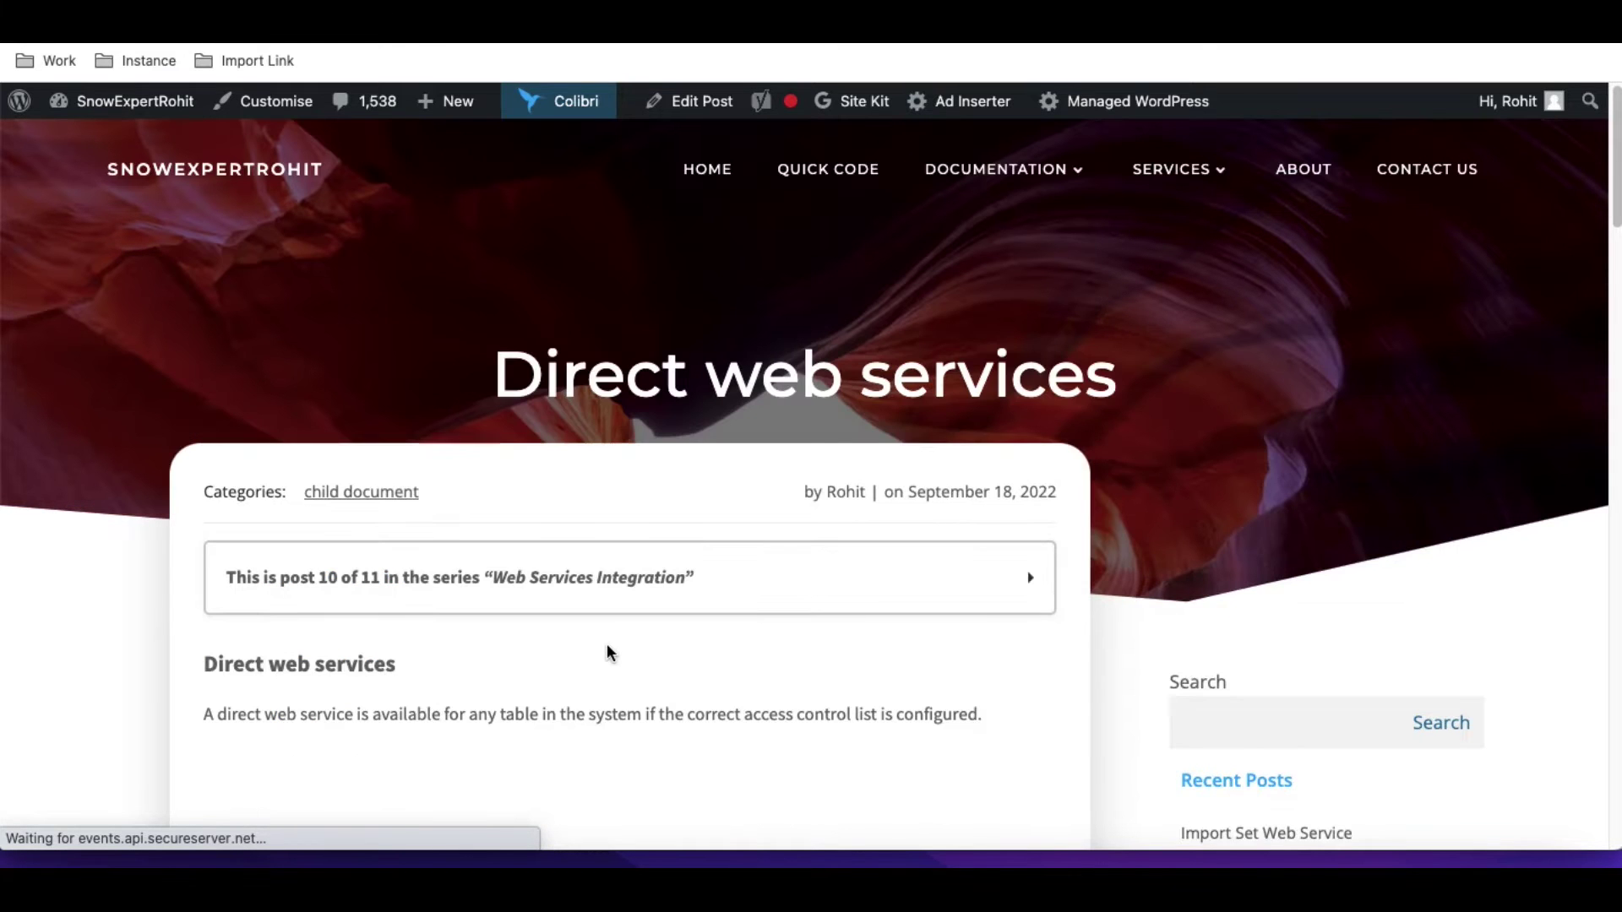
scroll(608, 645, "down", 2)
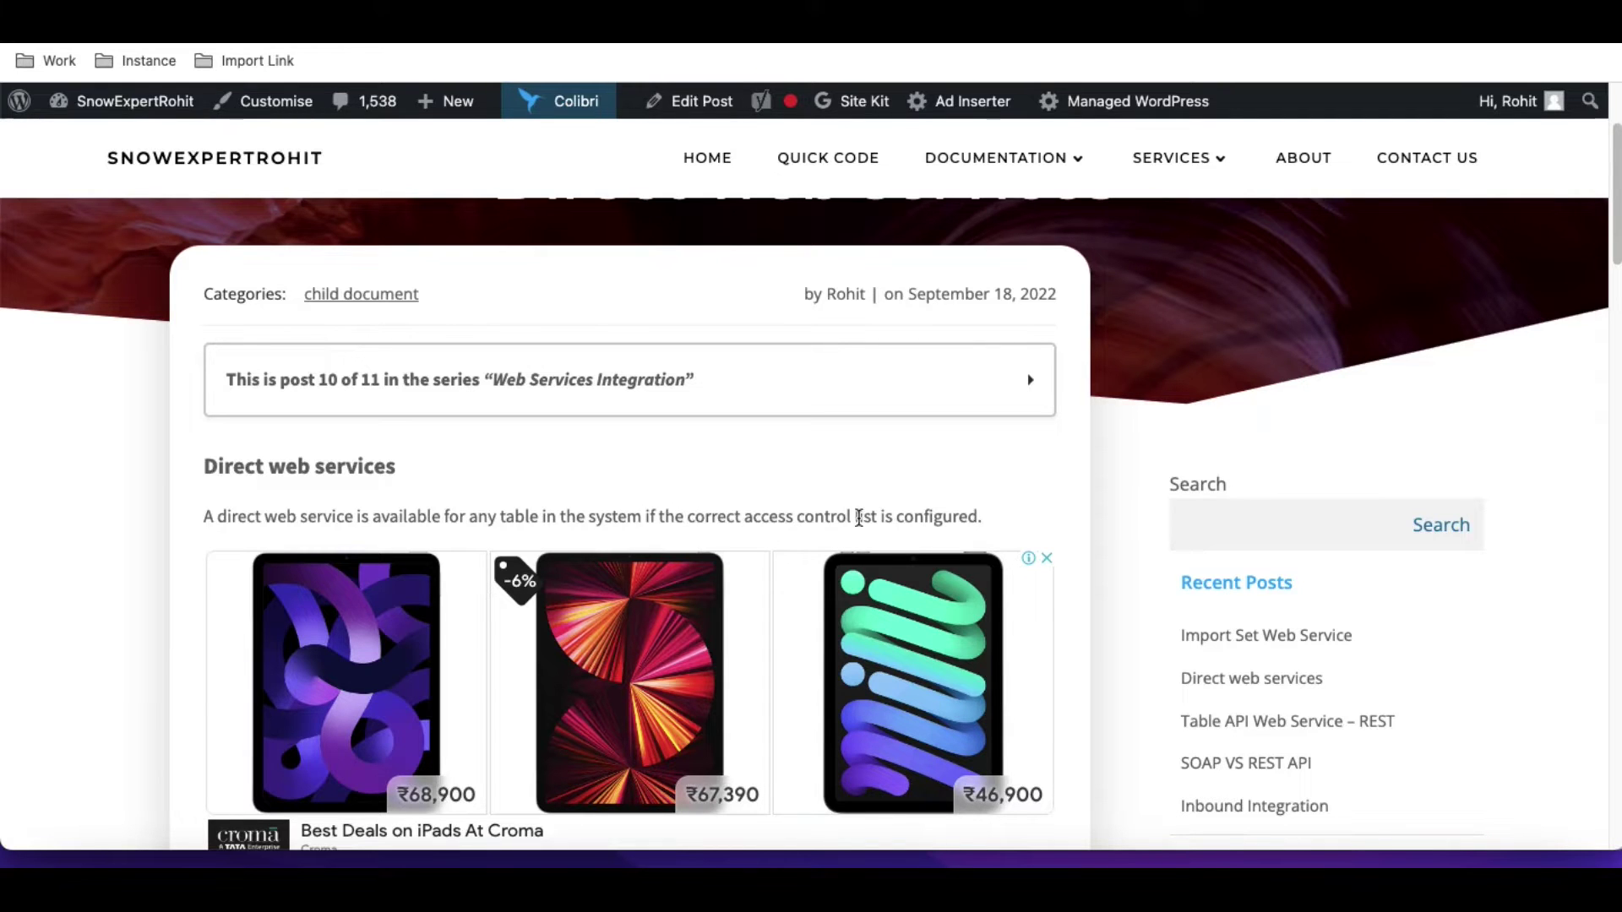
scroll(951, 517, "down", 4)
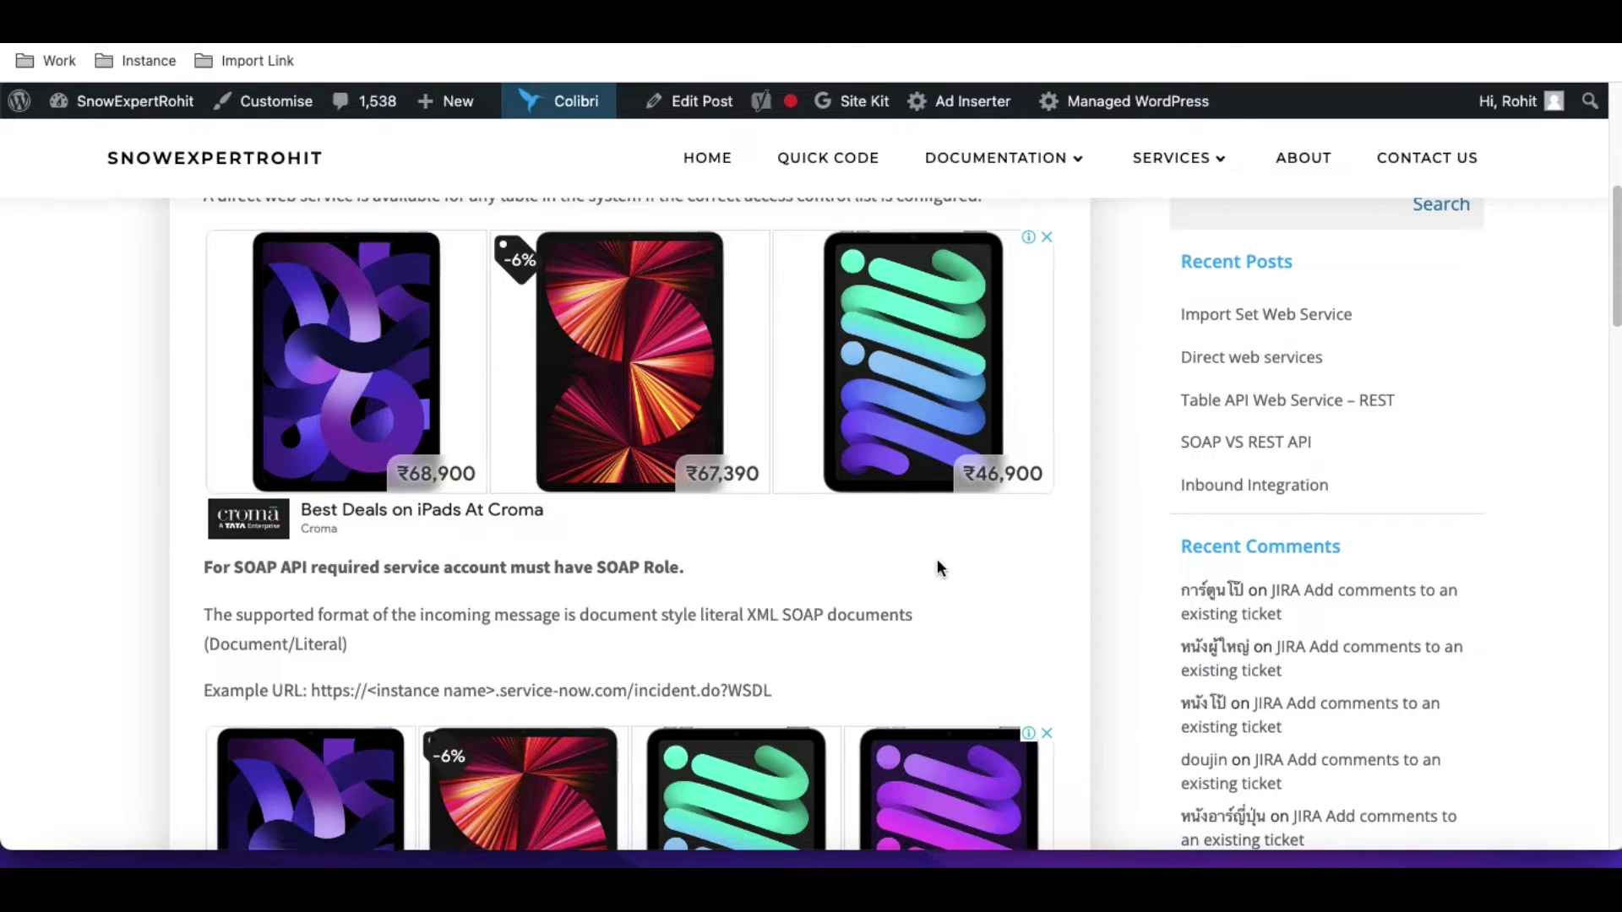
scroll(938, 567, "down", 1)
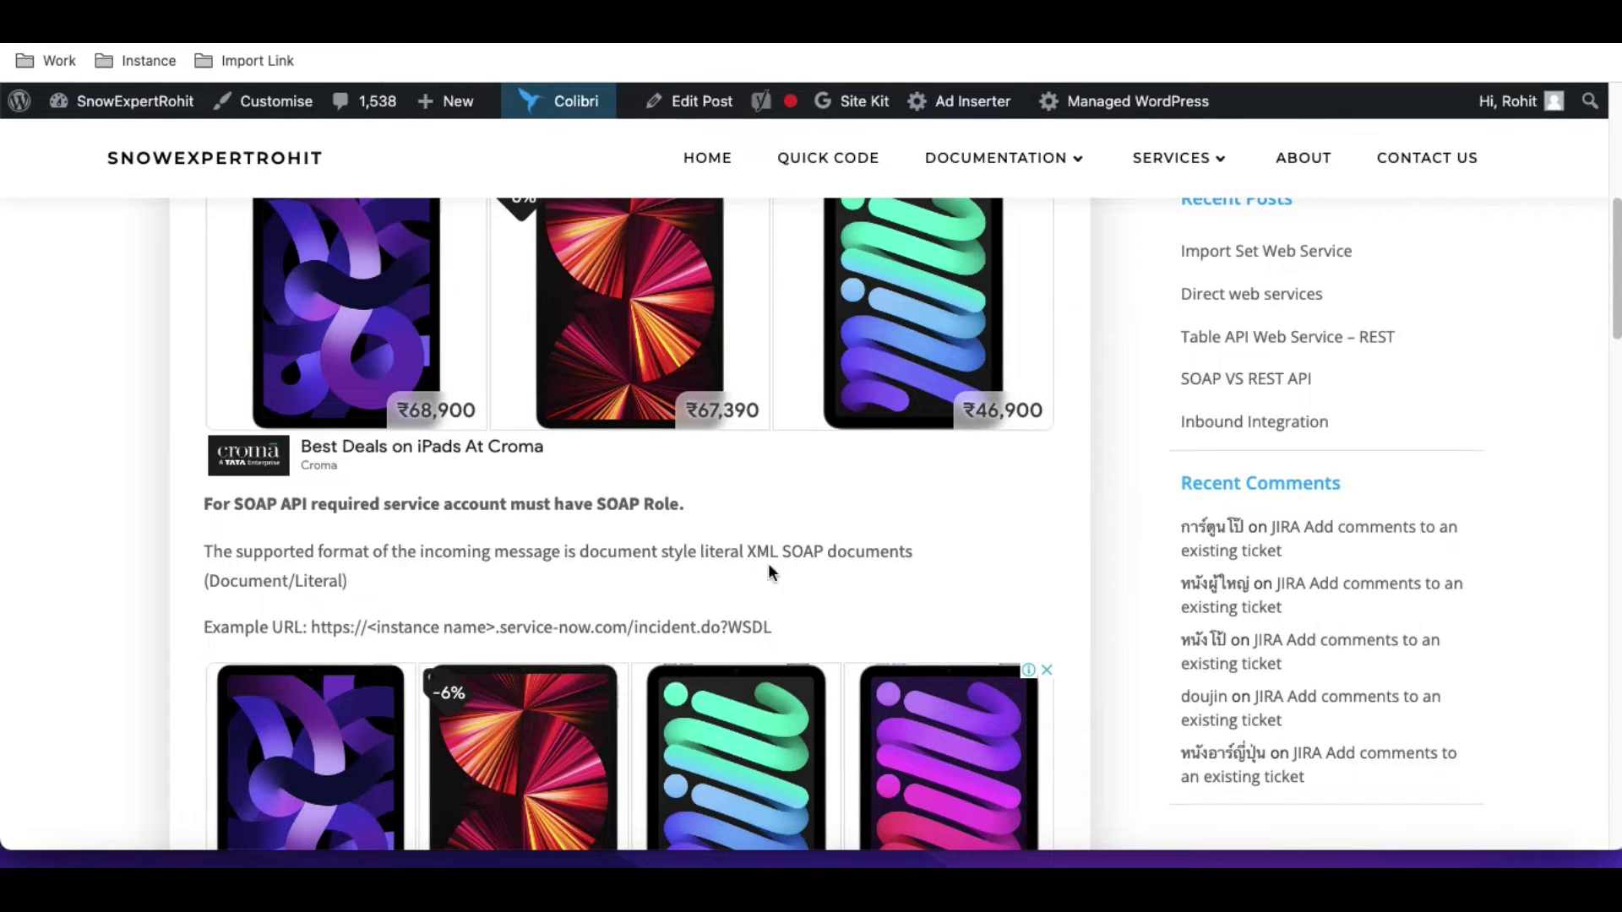
left_click_drag(773, 626, 313, 628)
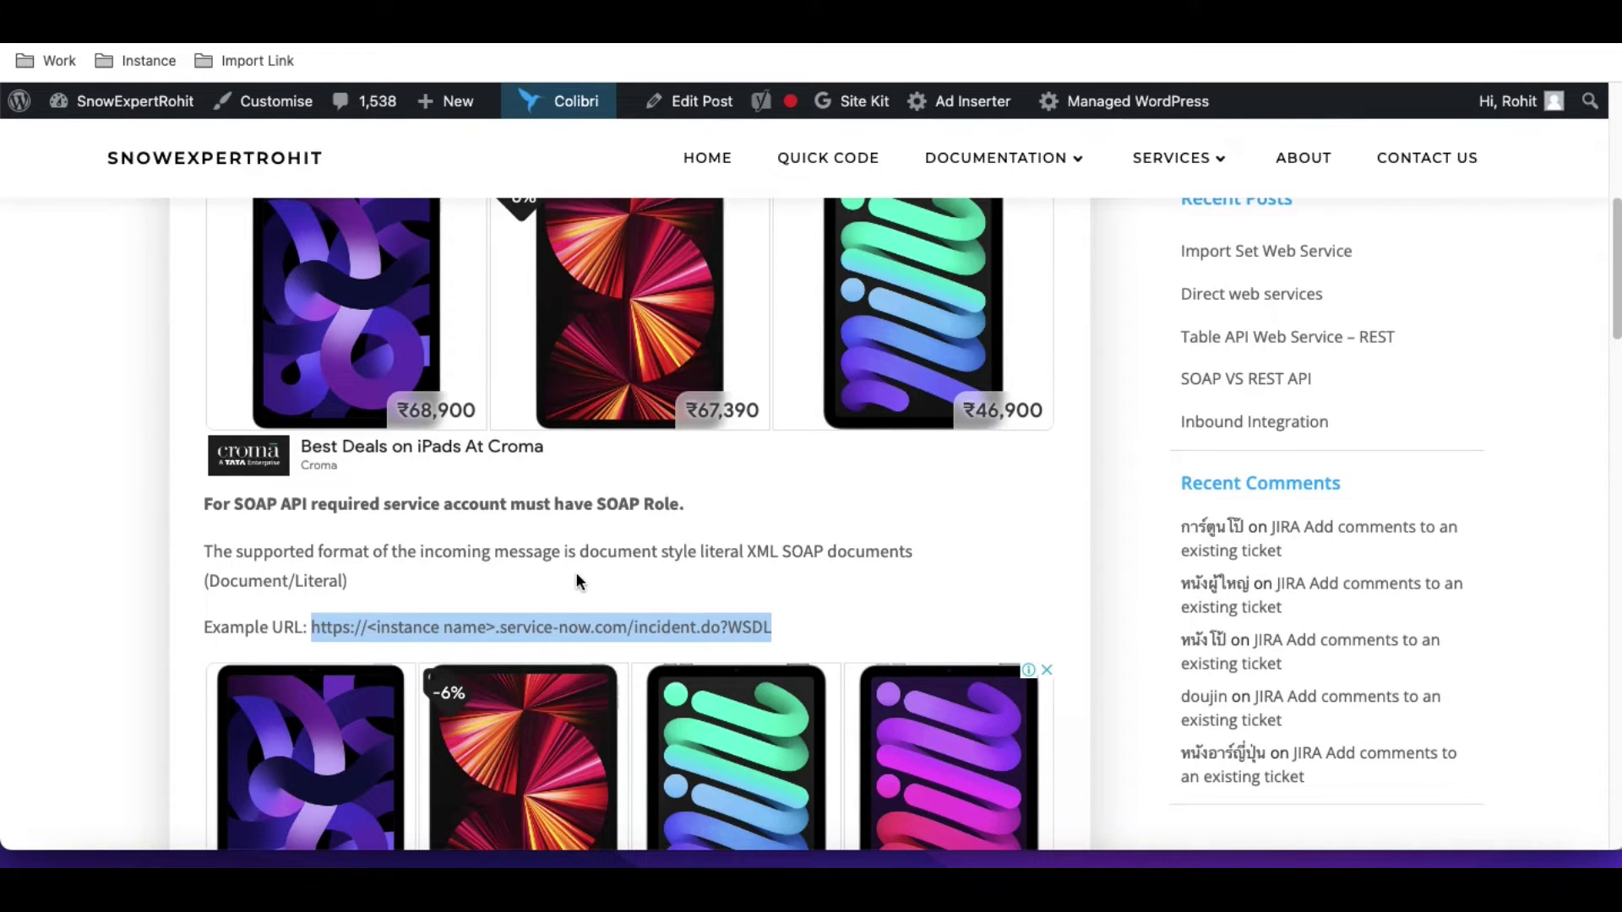
scroll(576, 573, "down", 1)
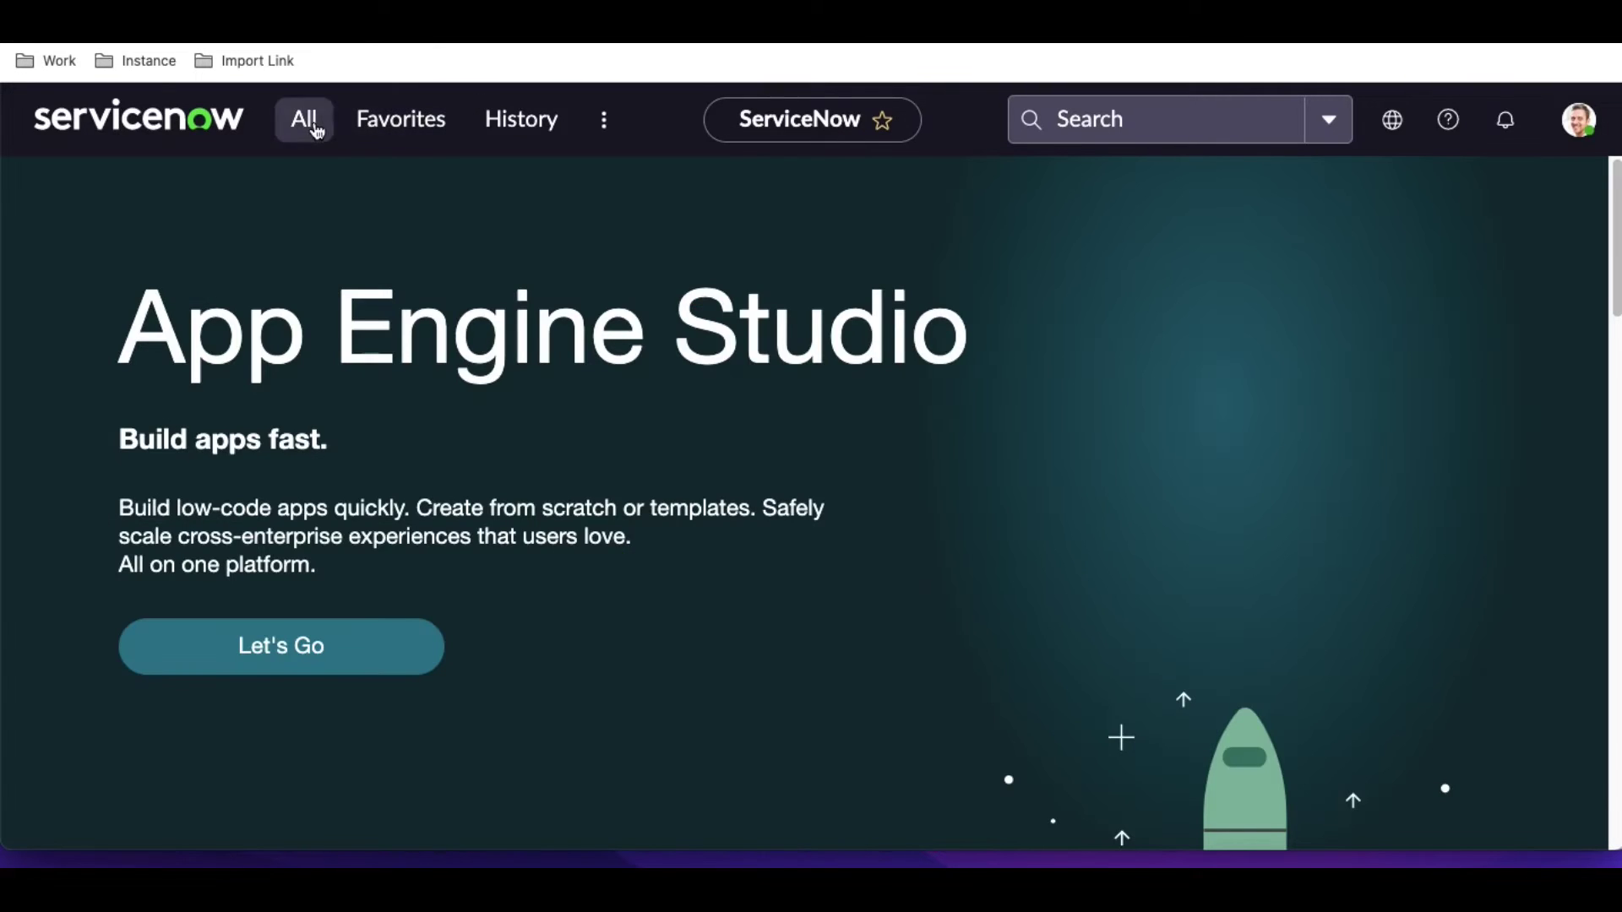
Open the integration.admin user from sys_user.list and start editing its roles.
left_click(317, 131)
type("sy")
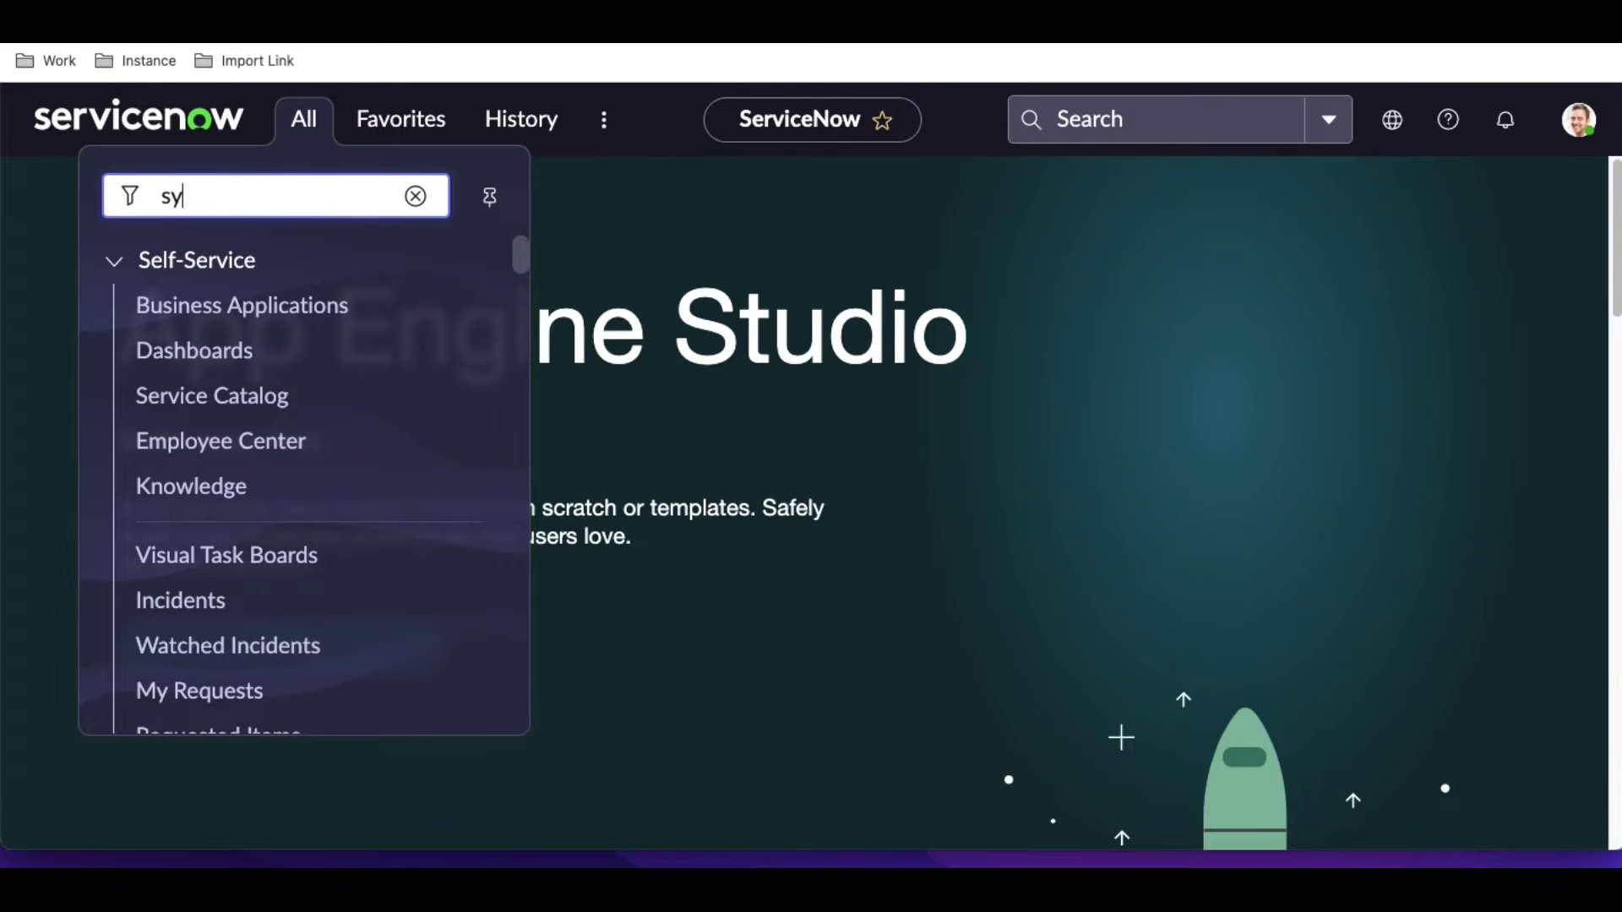
type("s_user.list")
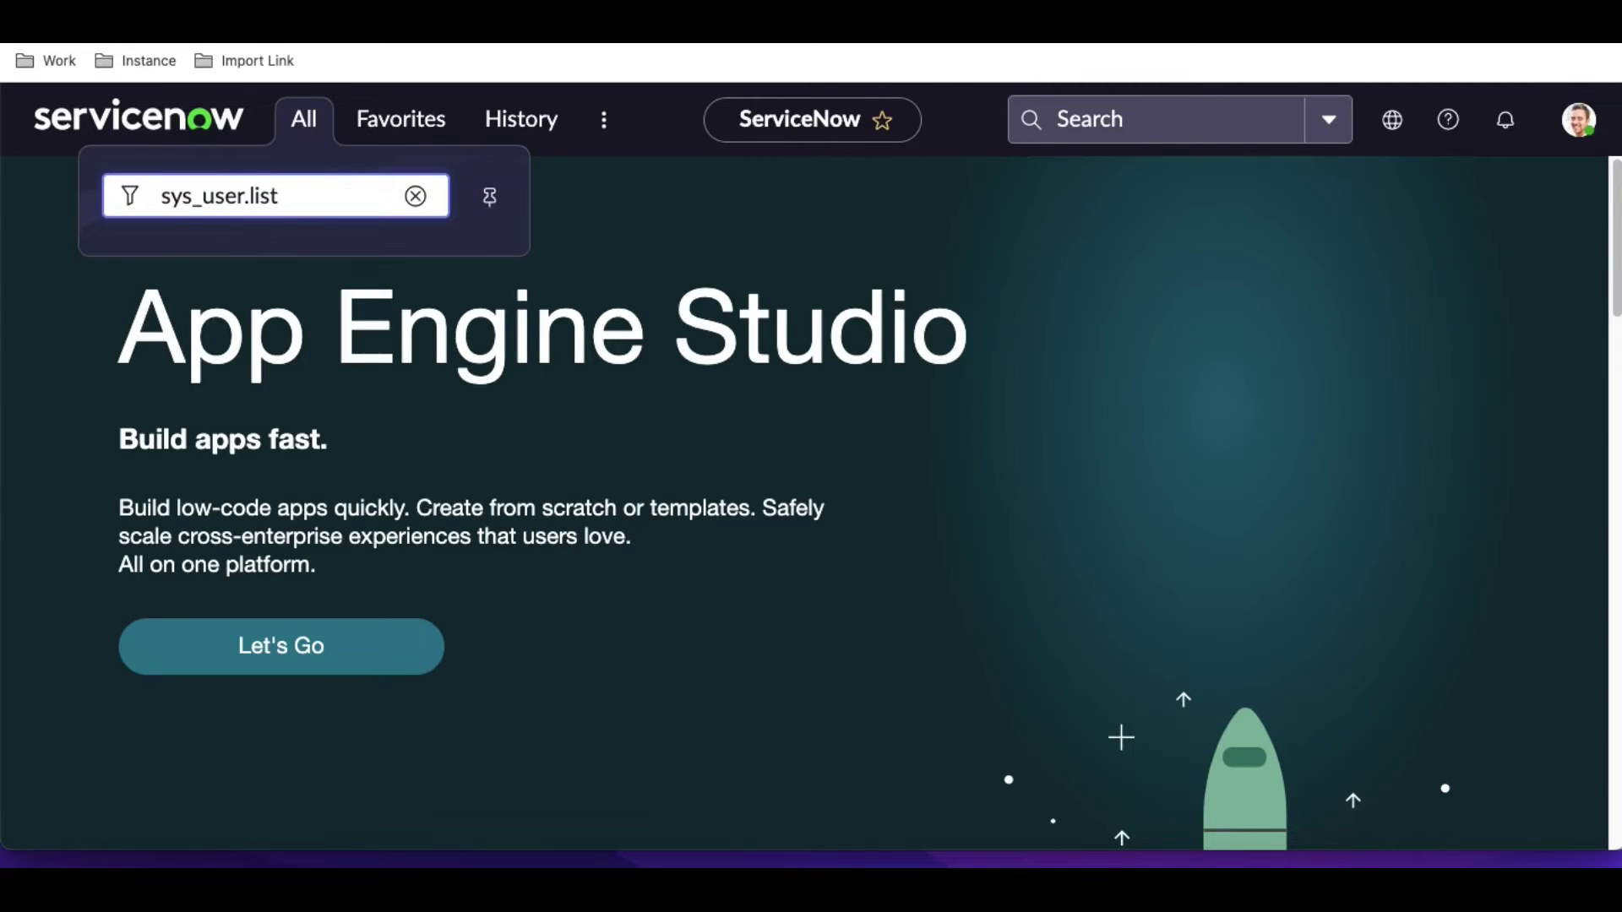
key("Return")
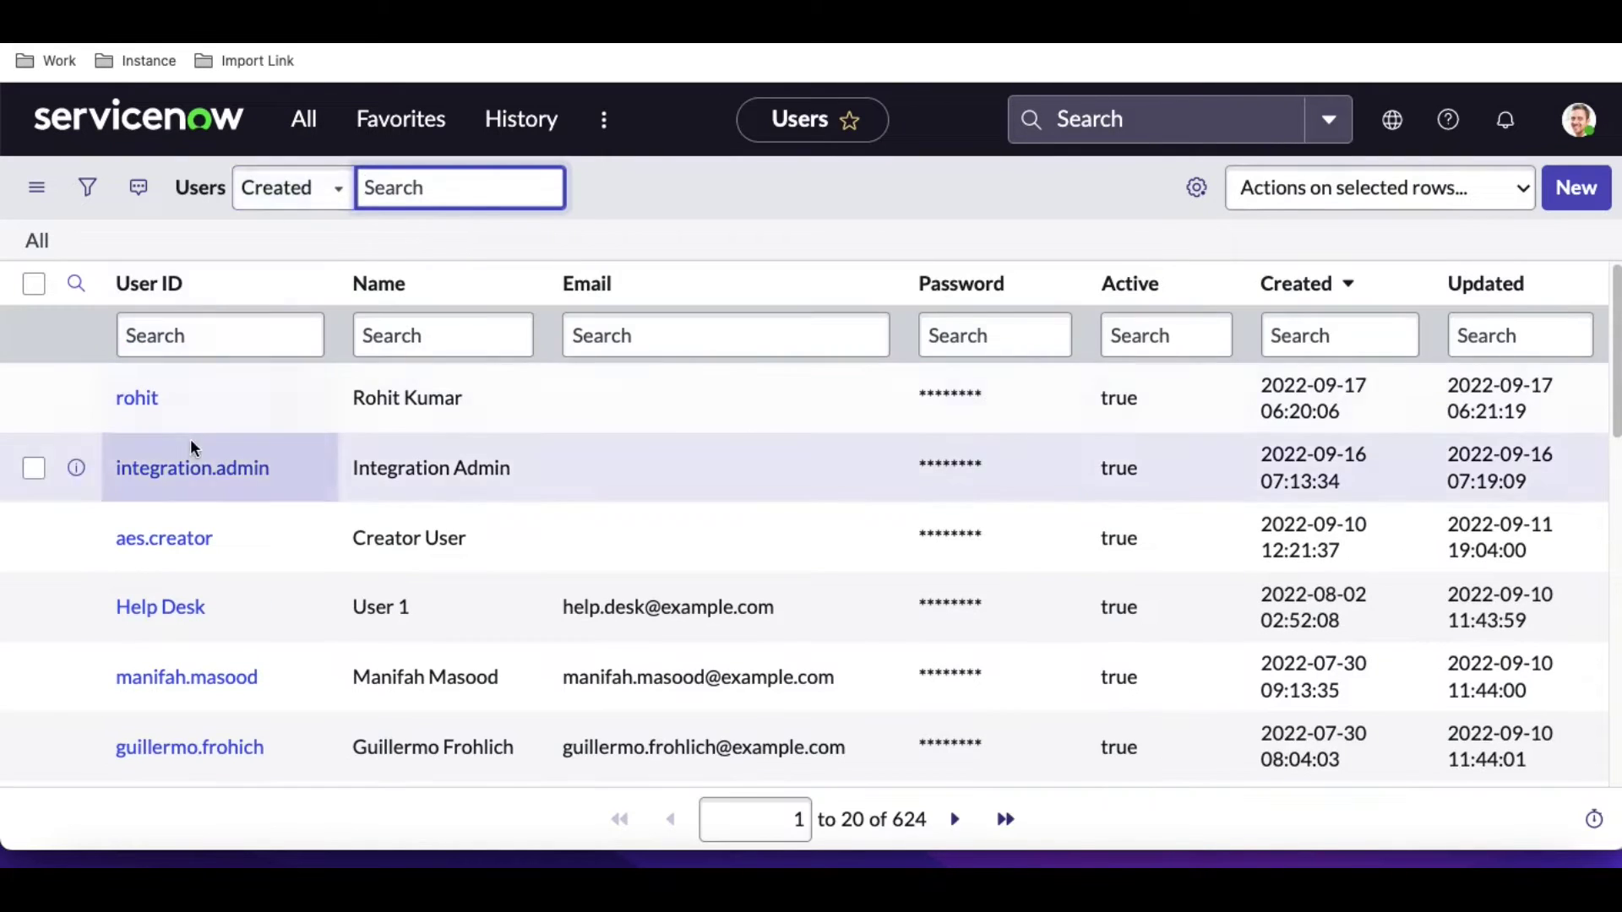
left_click(189, 470)
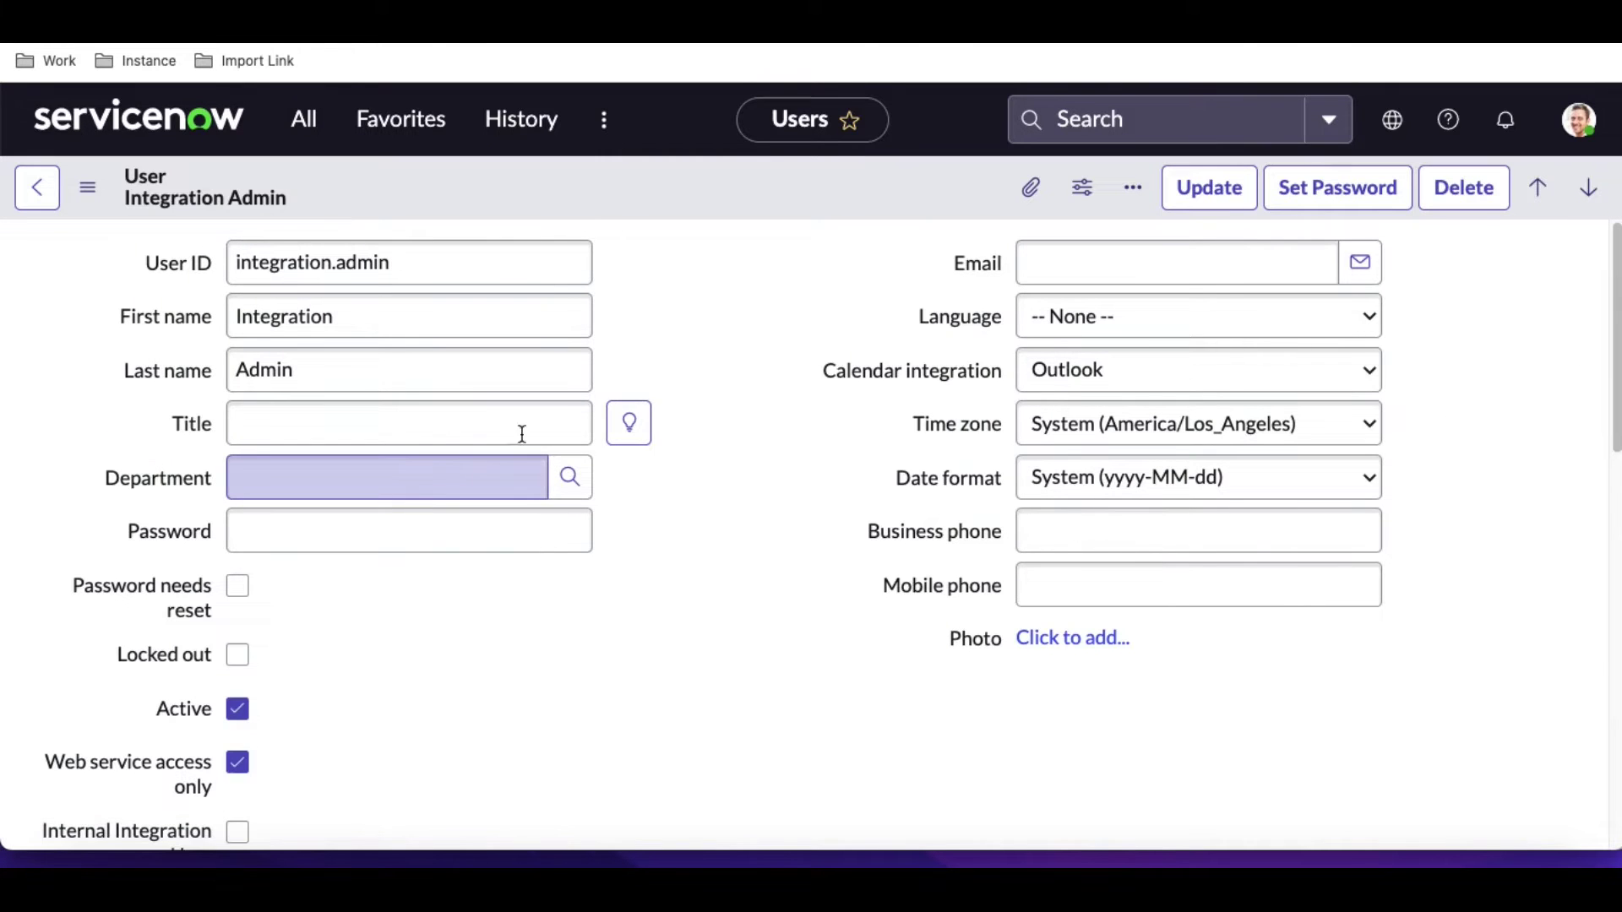
scroll(750, 380, "down", 10)
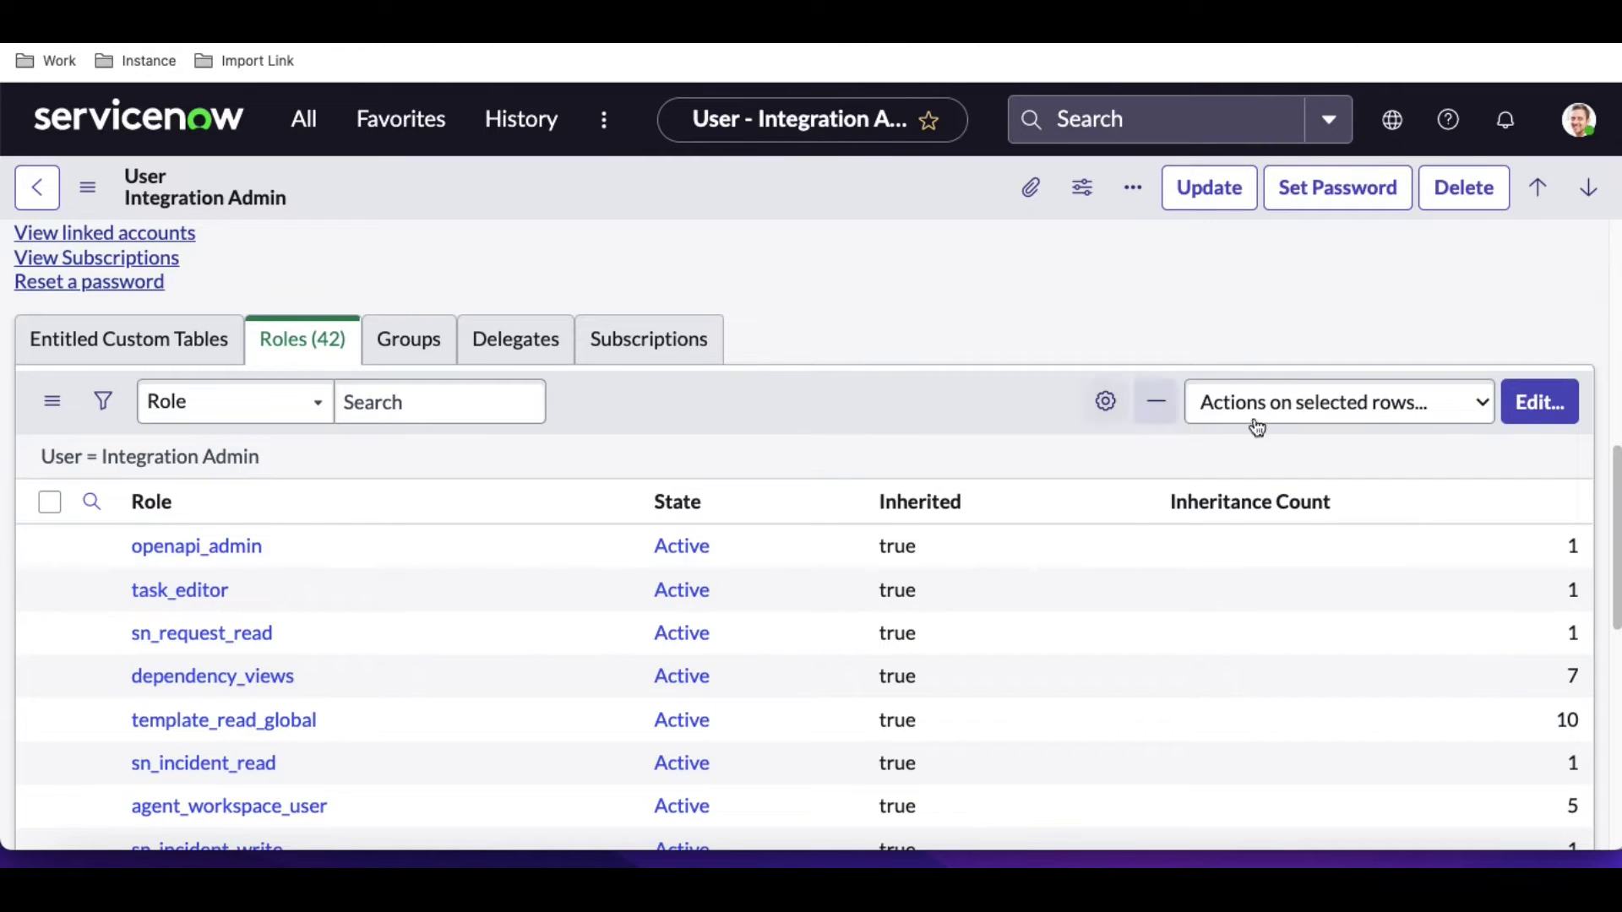
left_click(1539, 404)
Search the available roles for soap and move the soap role into Integration Admin's Roles List.
left_click(1539, 407)
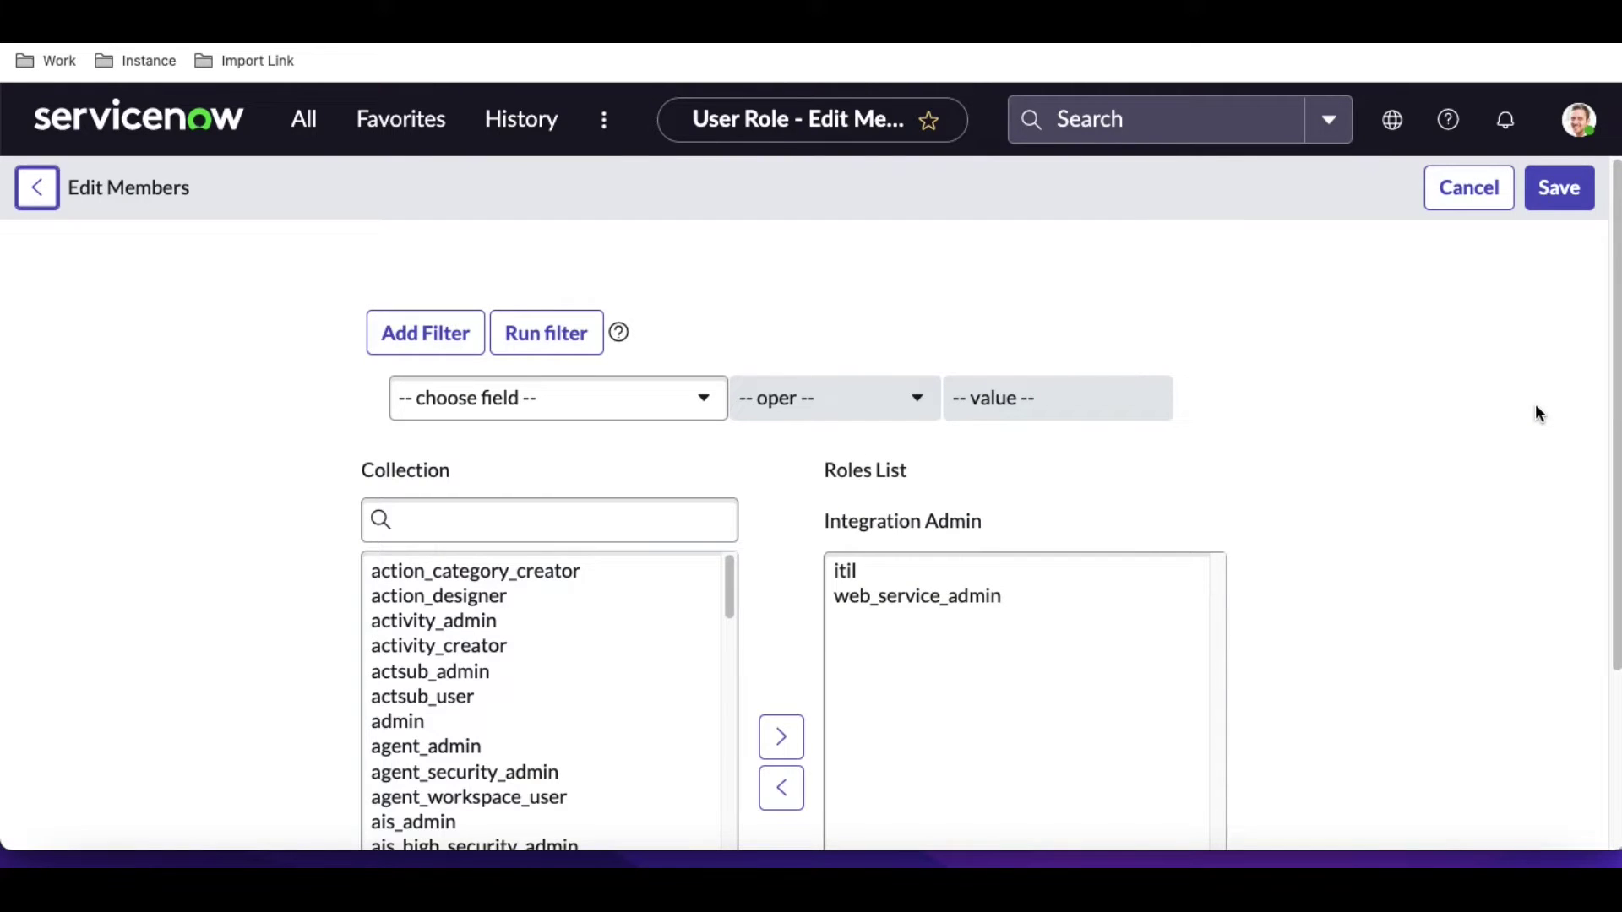
left_click(488, 529)
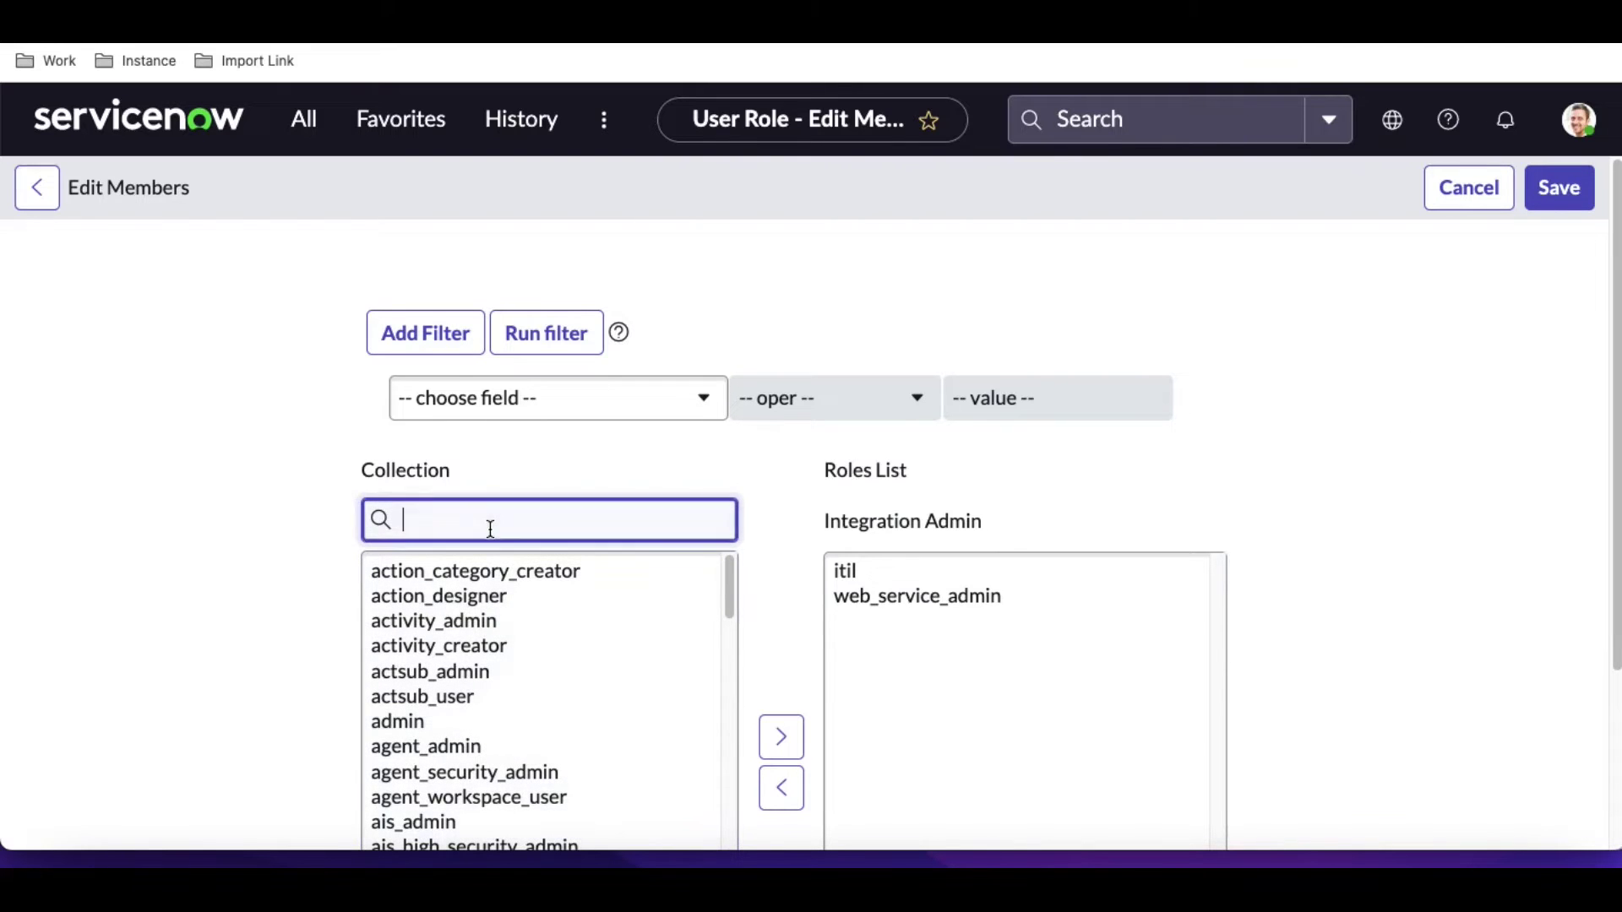
type("soap")
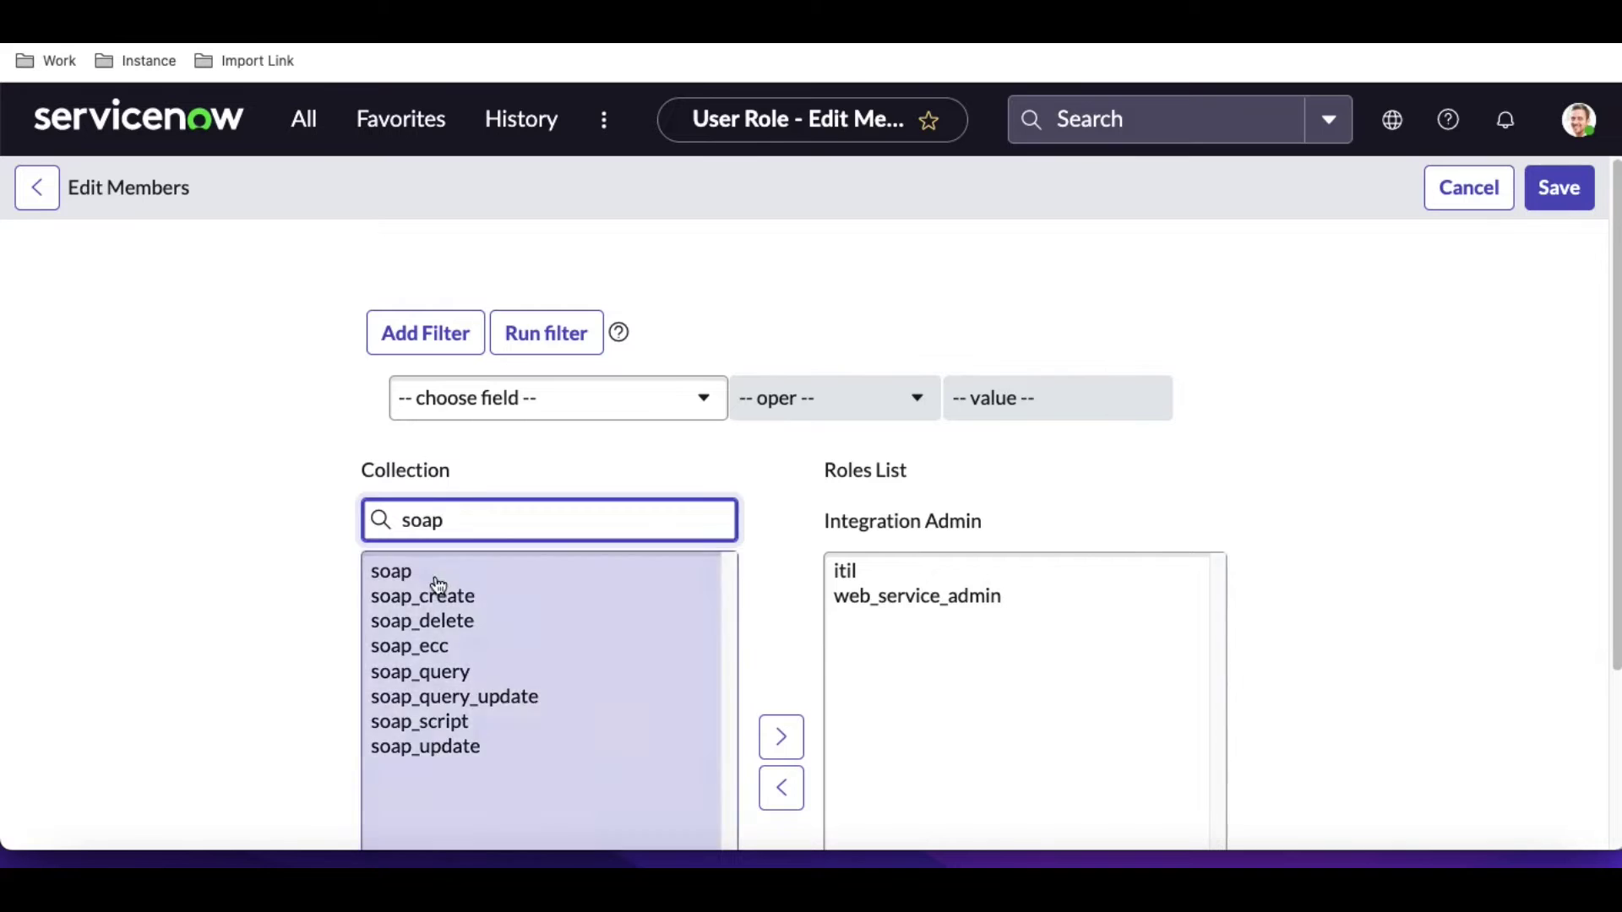
scroll(1155, 461, "down", 1)
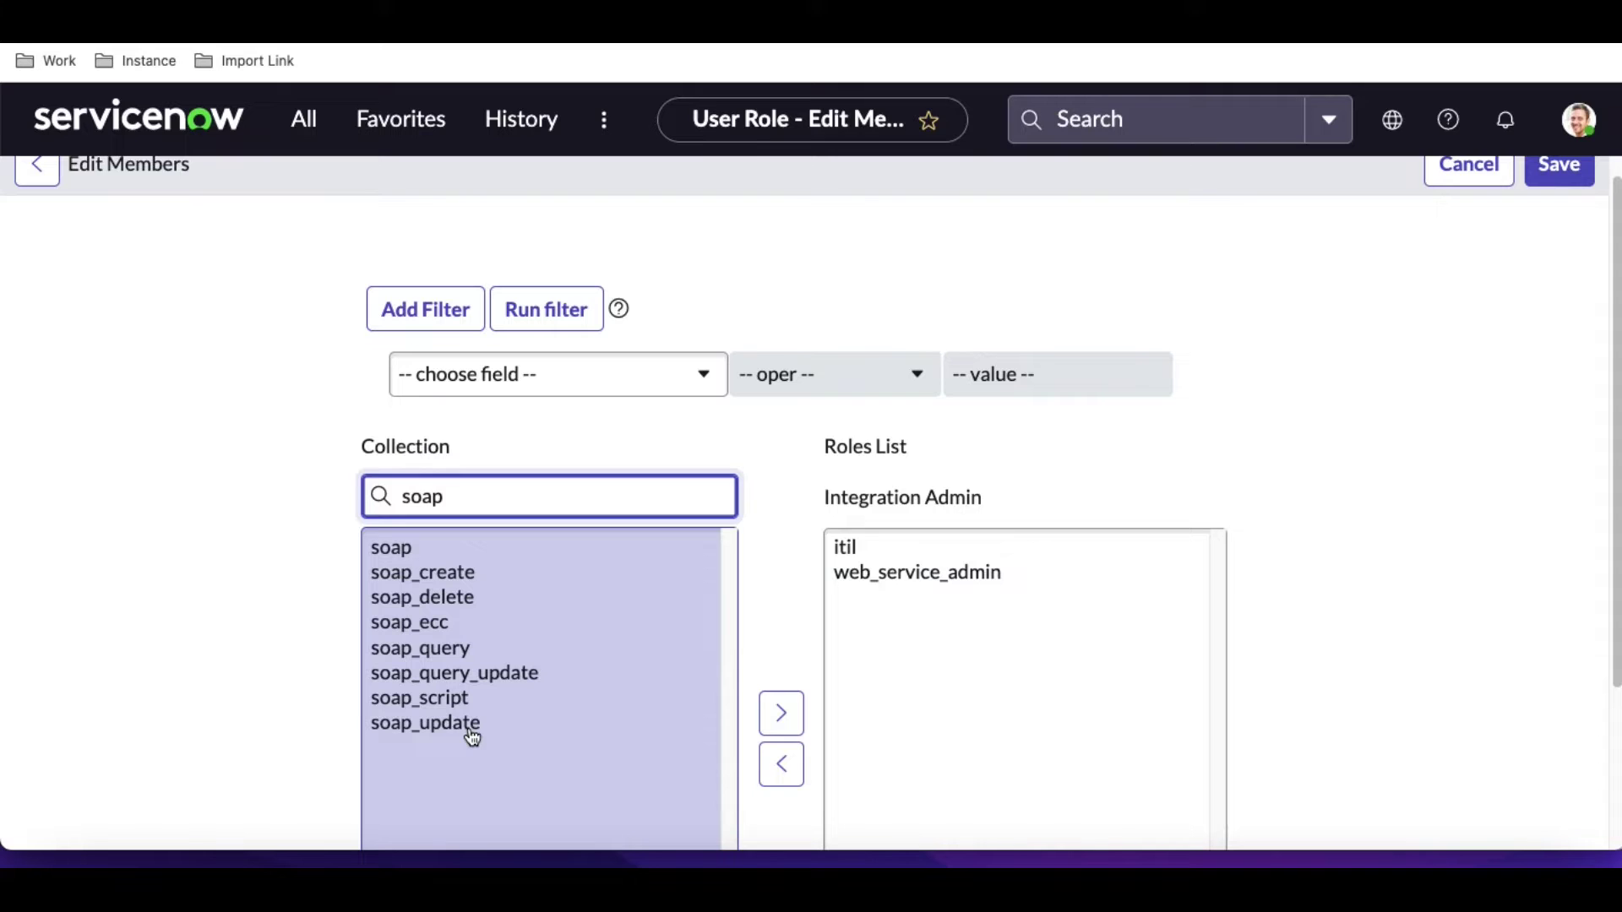
left_click(406, 548)
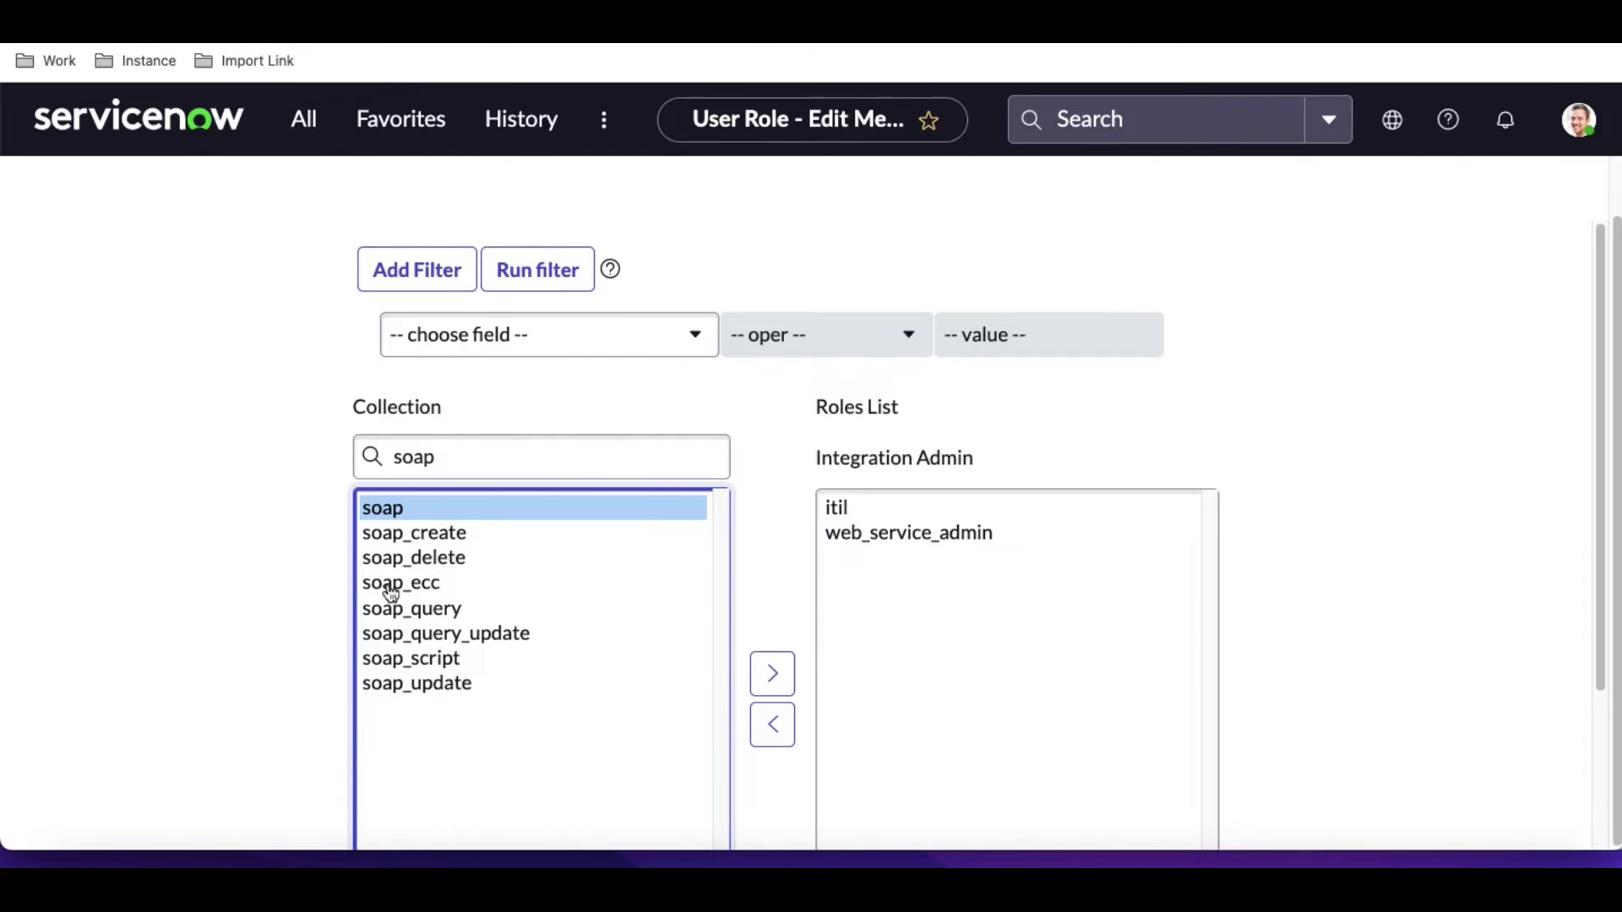
left_click(771, 676)
scroll(1462, 456, "up", 1)
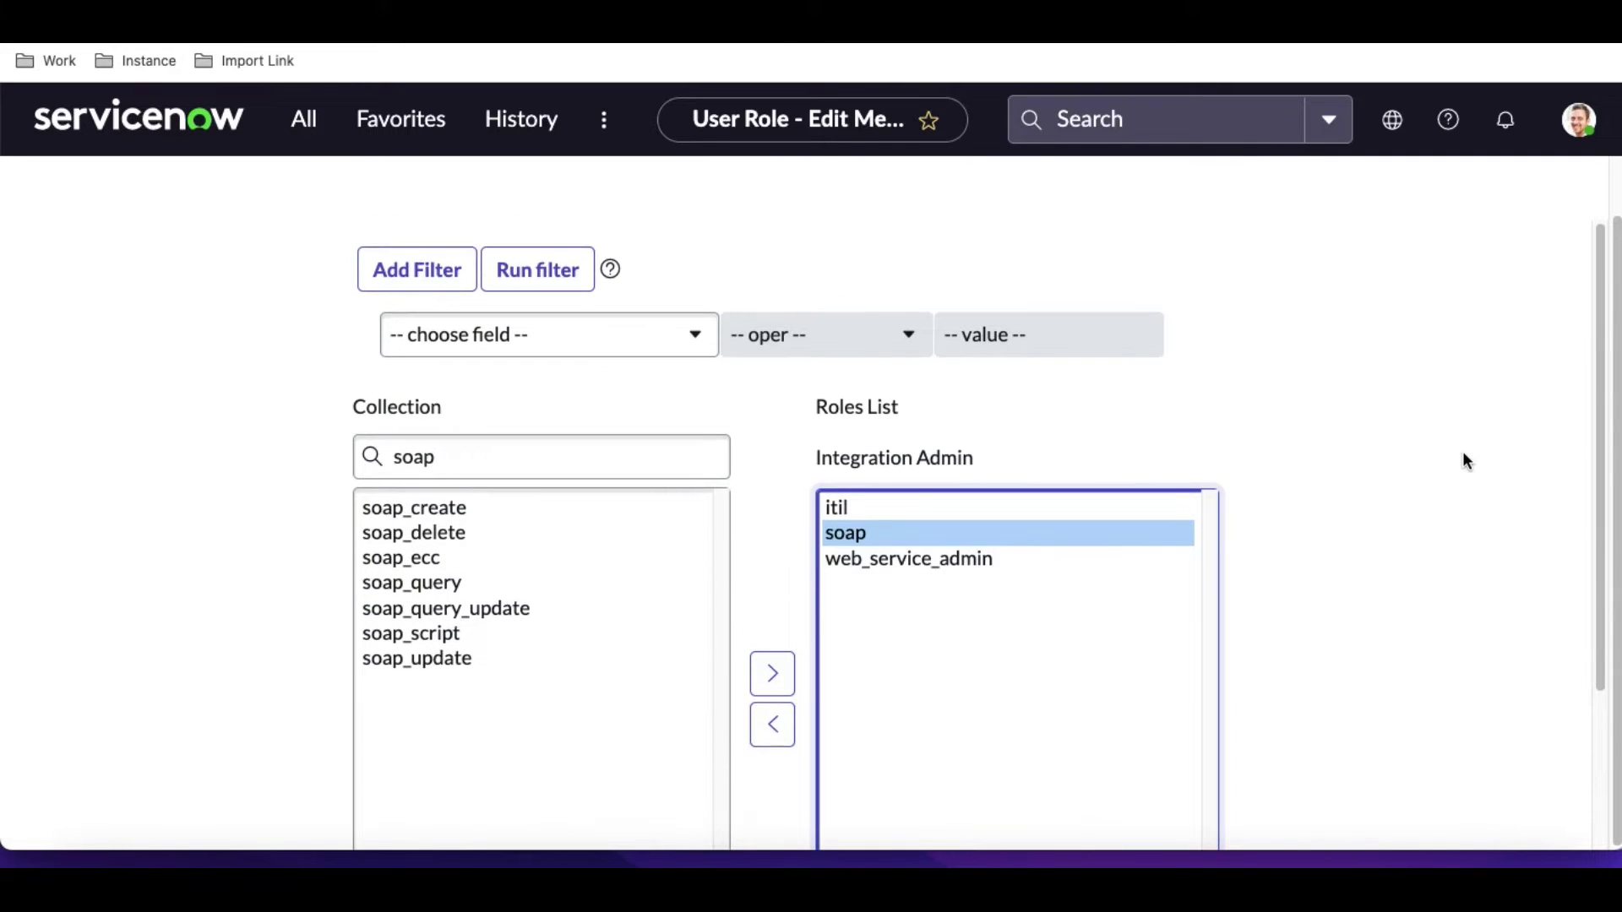
scroll(1576, 476, "up", 1)
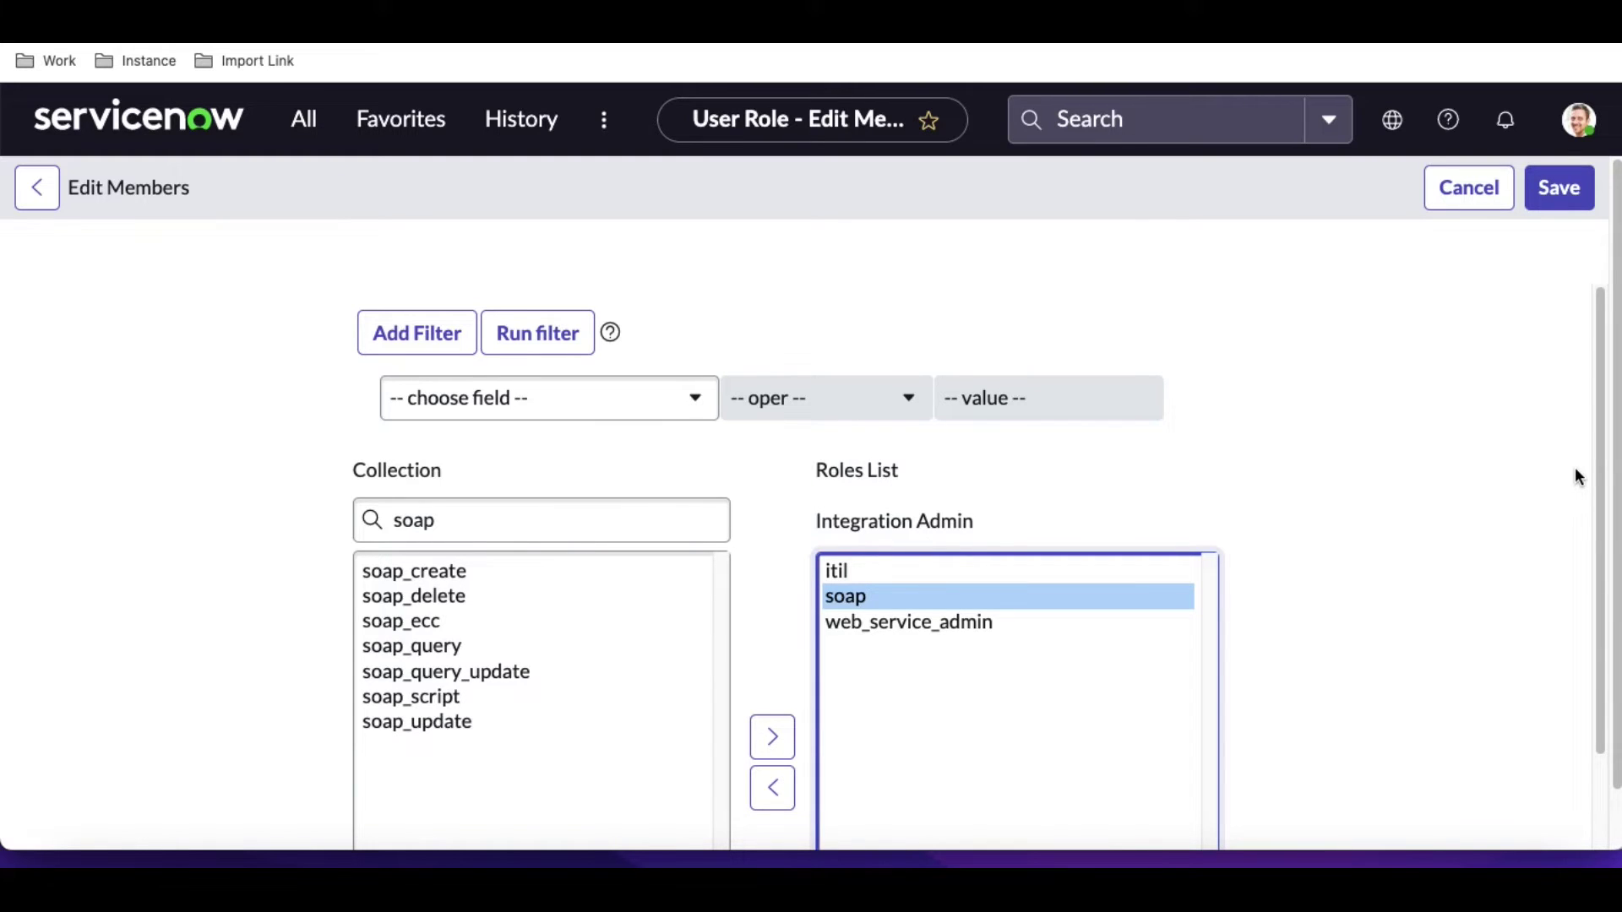
Save Integration Admin's roles, confirm the Roles (49) tab, and bring SoapUI to the front.
left_click(1544, 191)
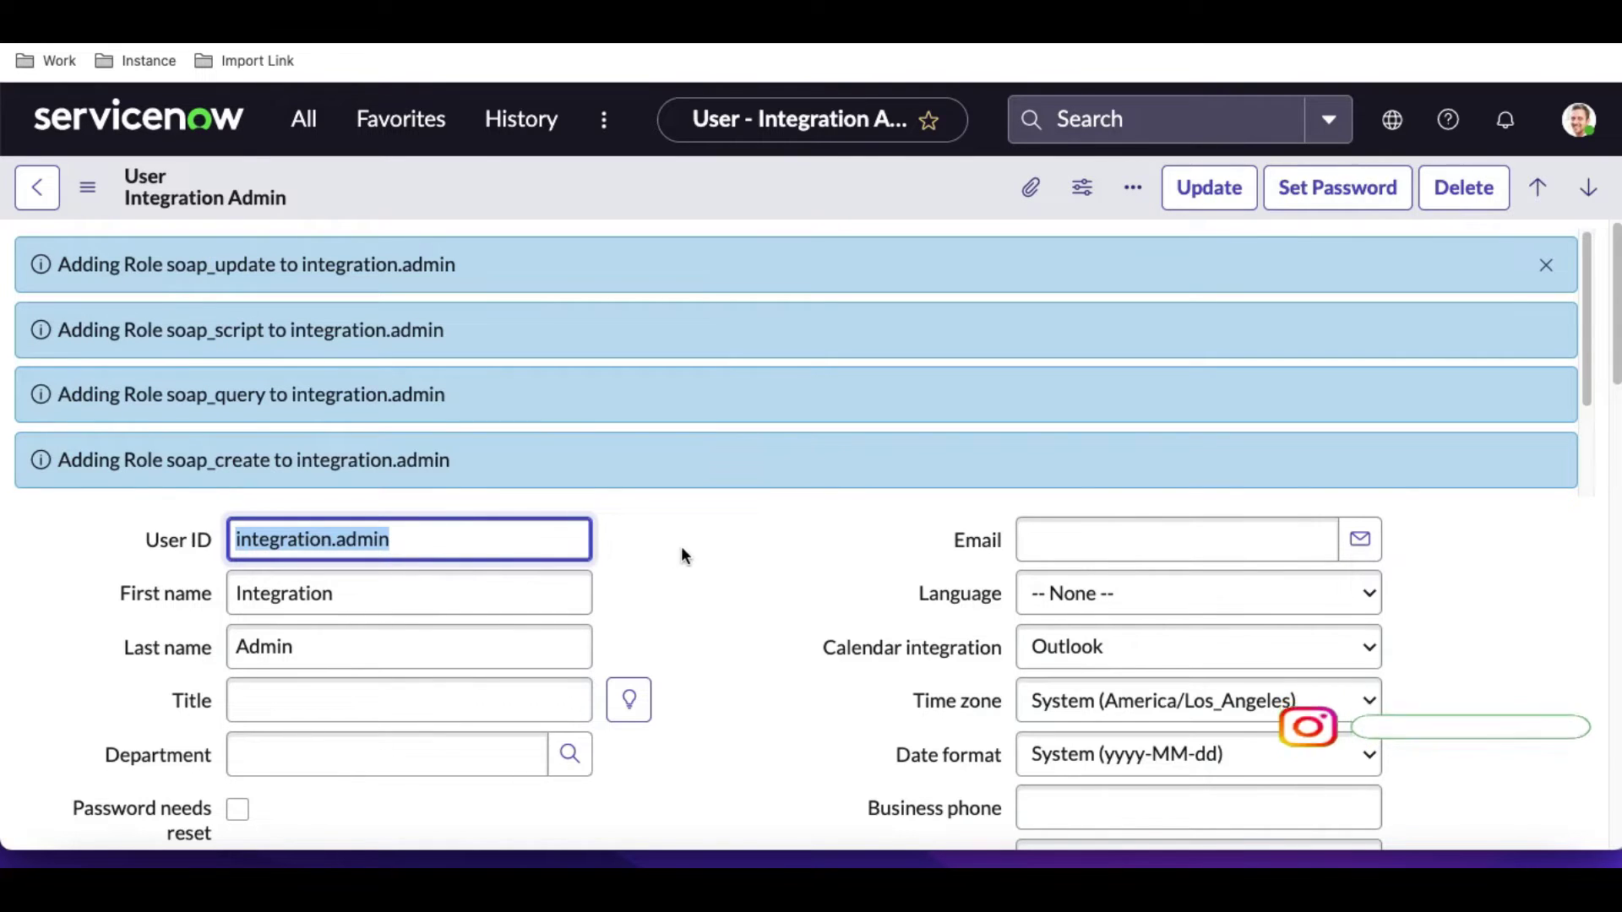
scroll(683, 544, "down", 10)
scroll(683, 544, "down", 4)
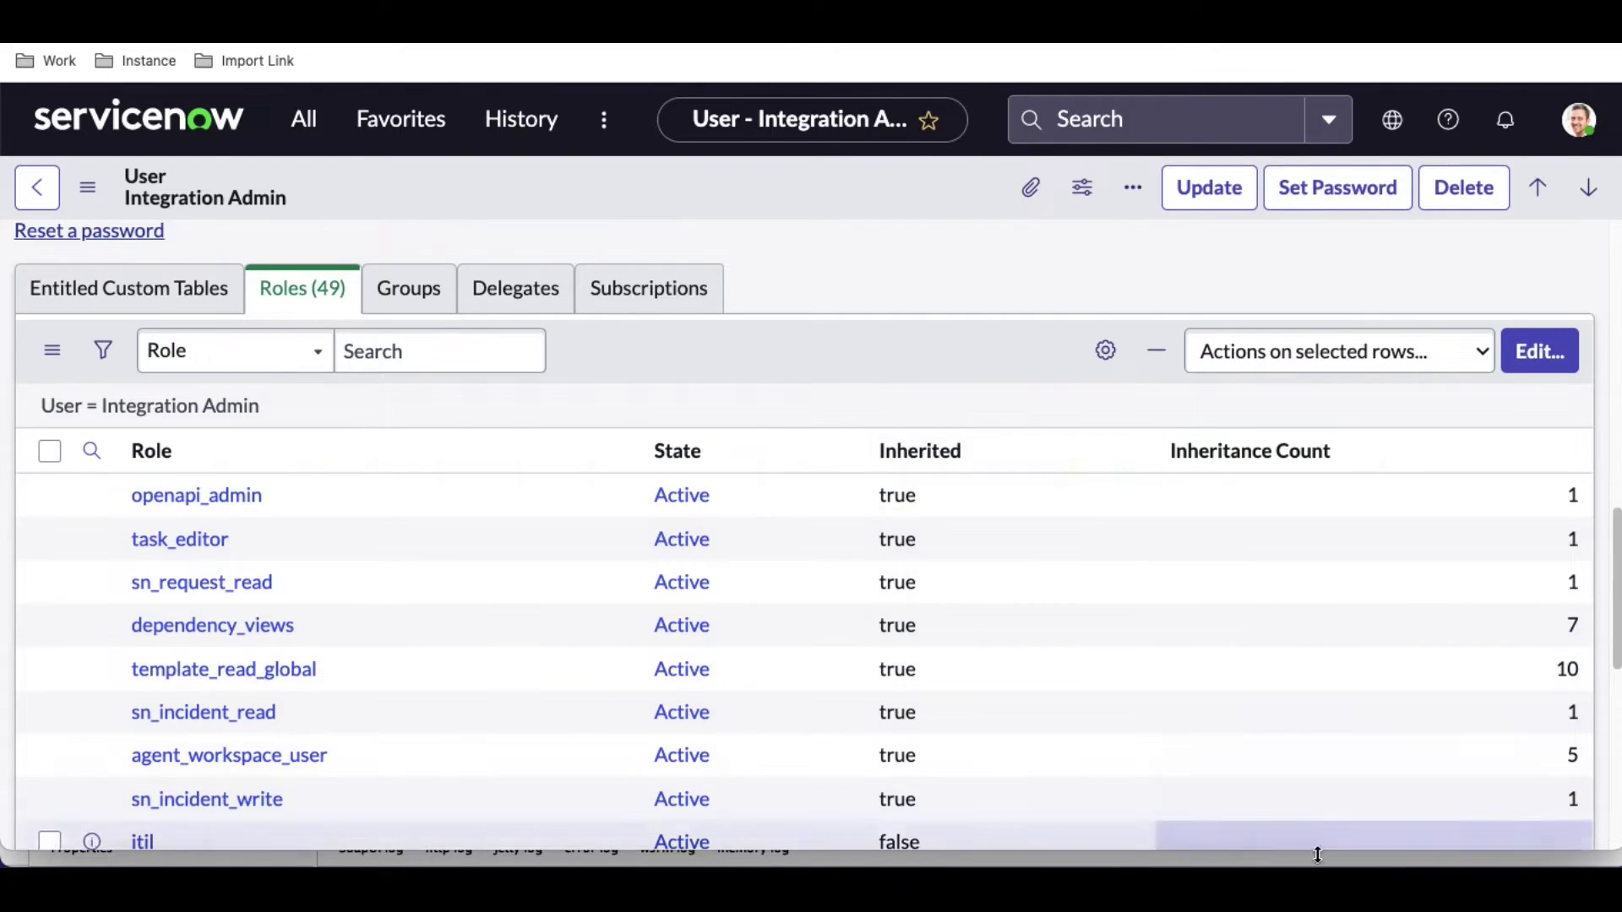
left_click(1402, 865)
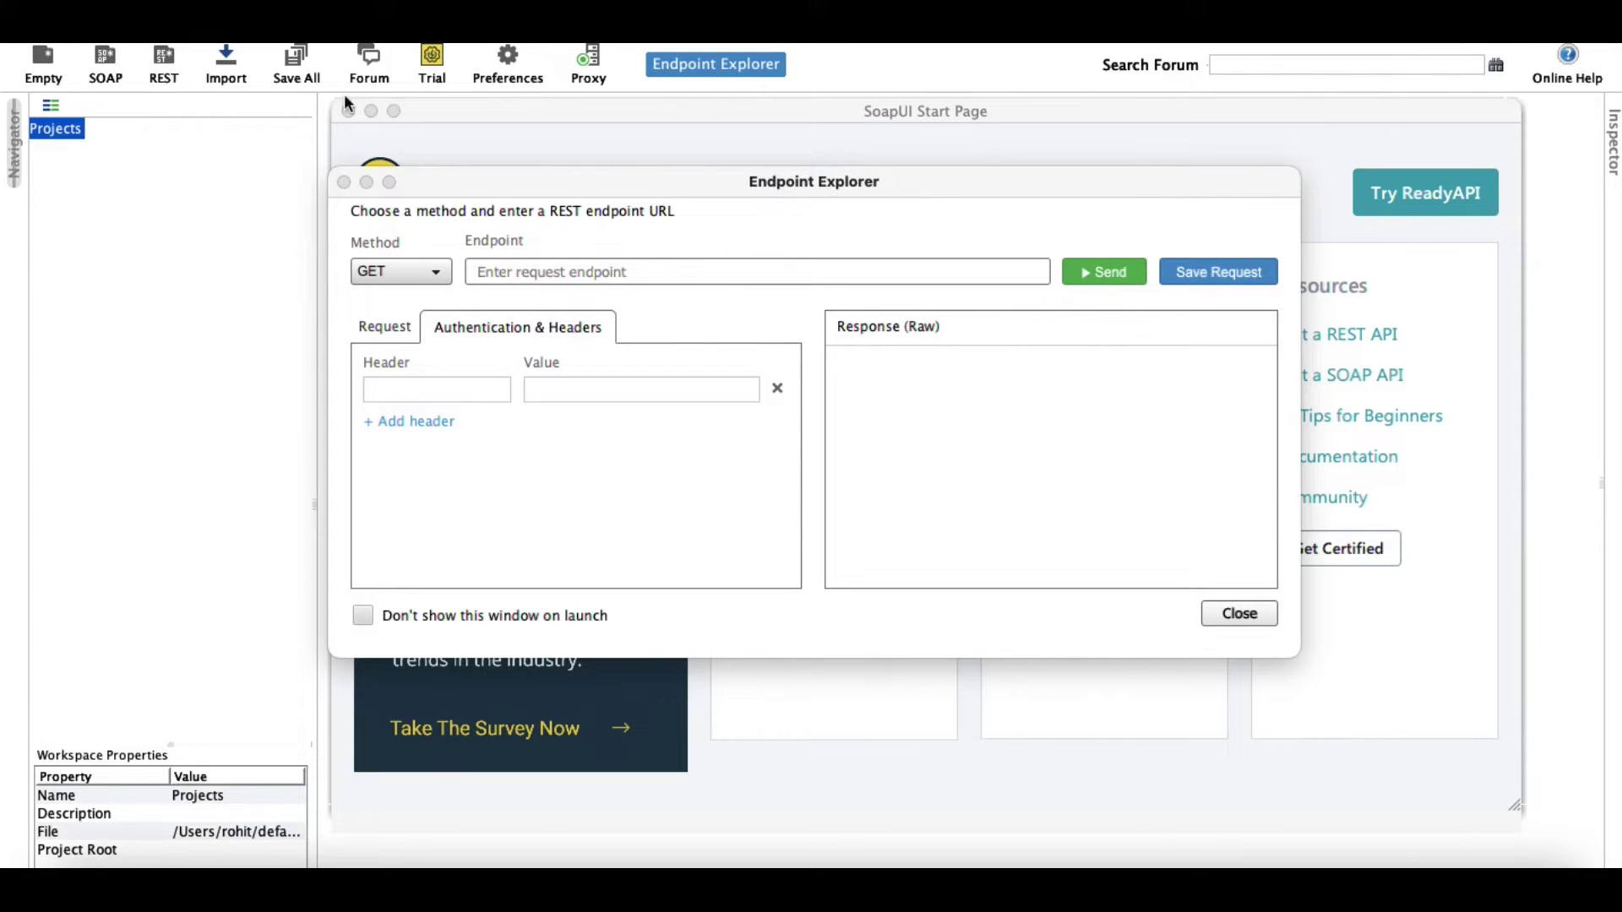
Close the Endpoint Explorer, reselect and copy the example WSDL URL from the blog post.
left_click(344, 182)
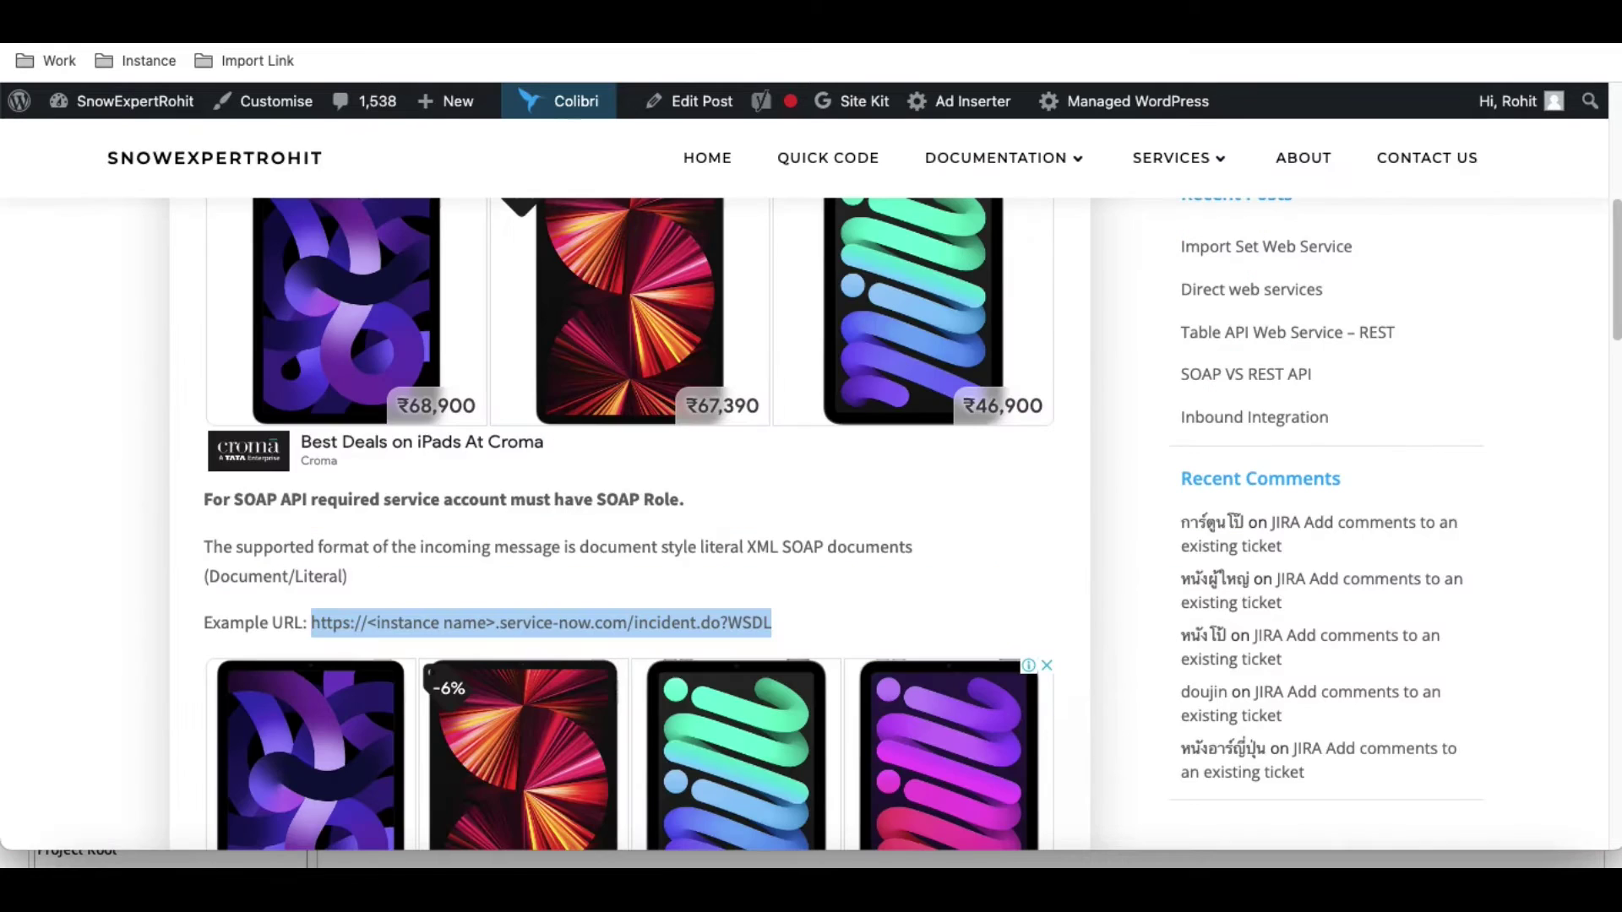
left_click(772, 614)
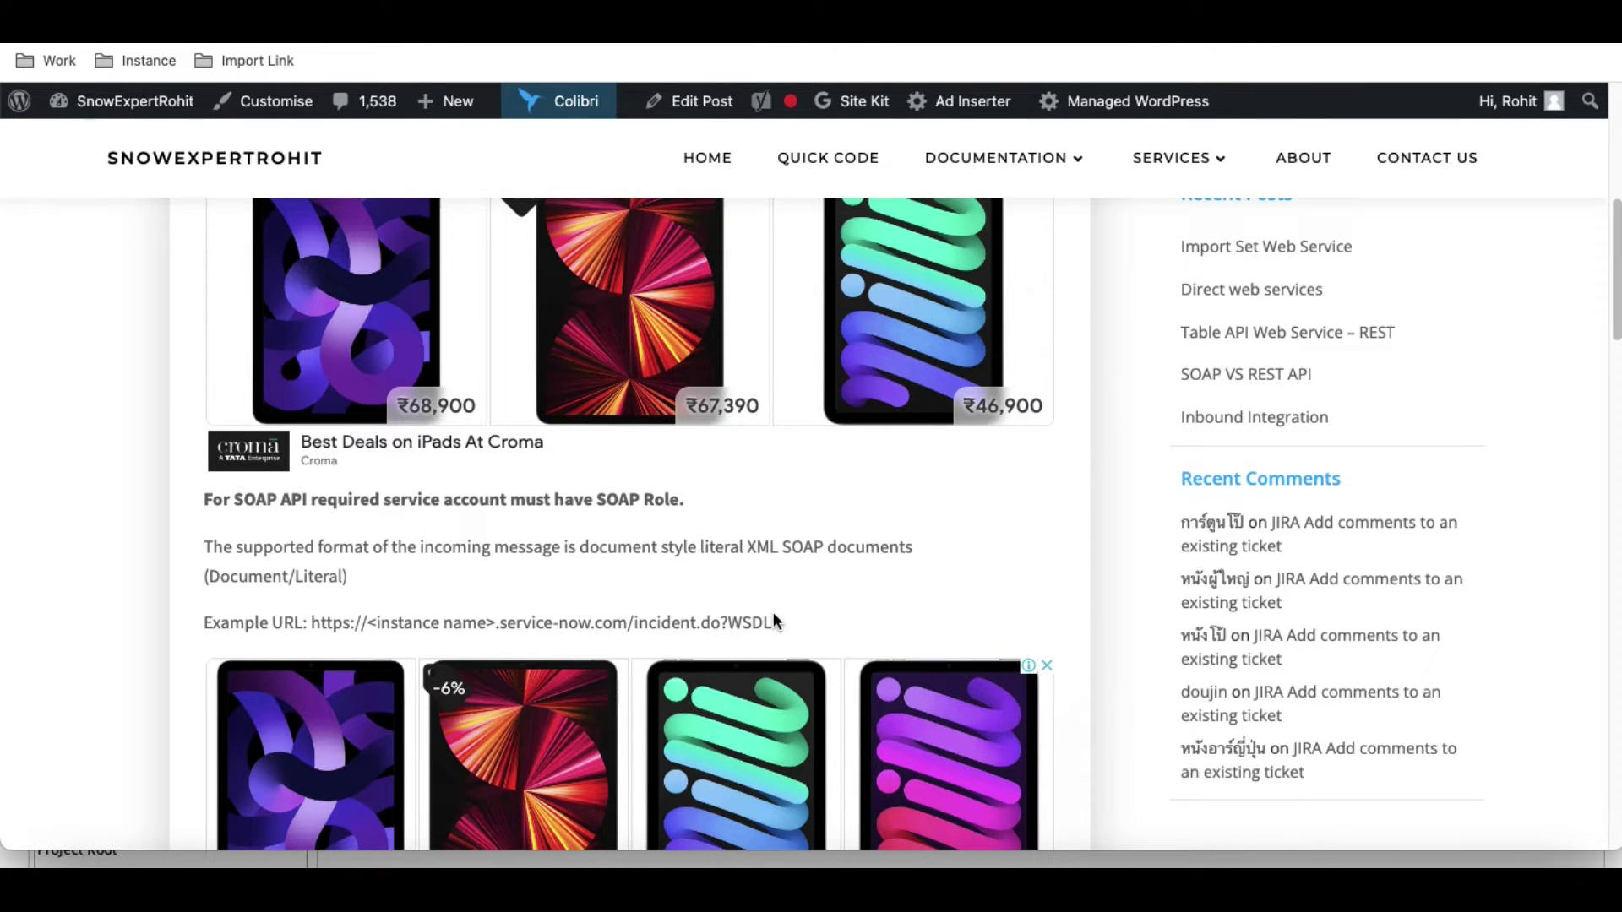
left_click_drag(774, 622, 313, 627)
key("super+c")
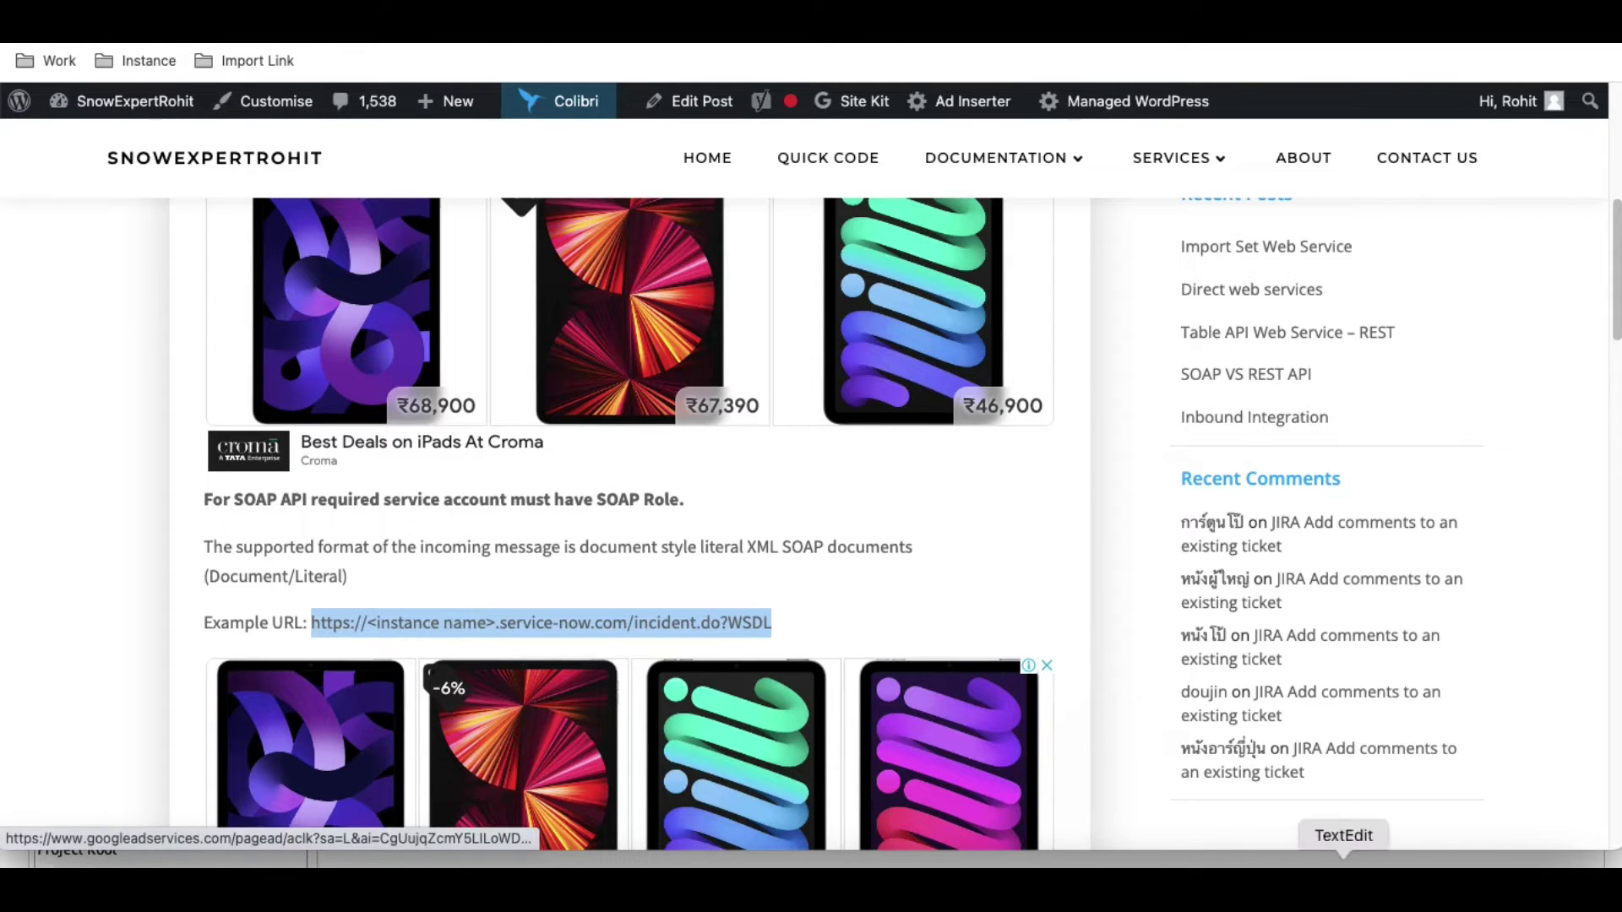
left_click(1379, 879)
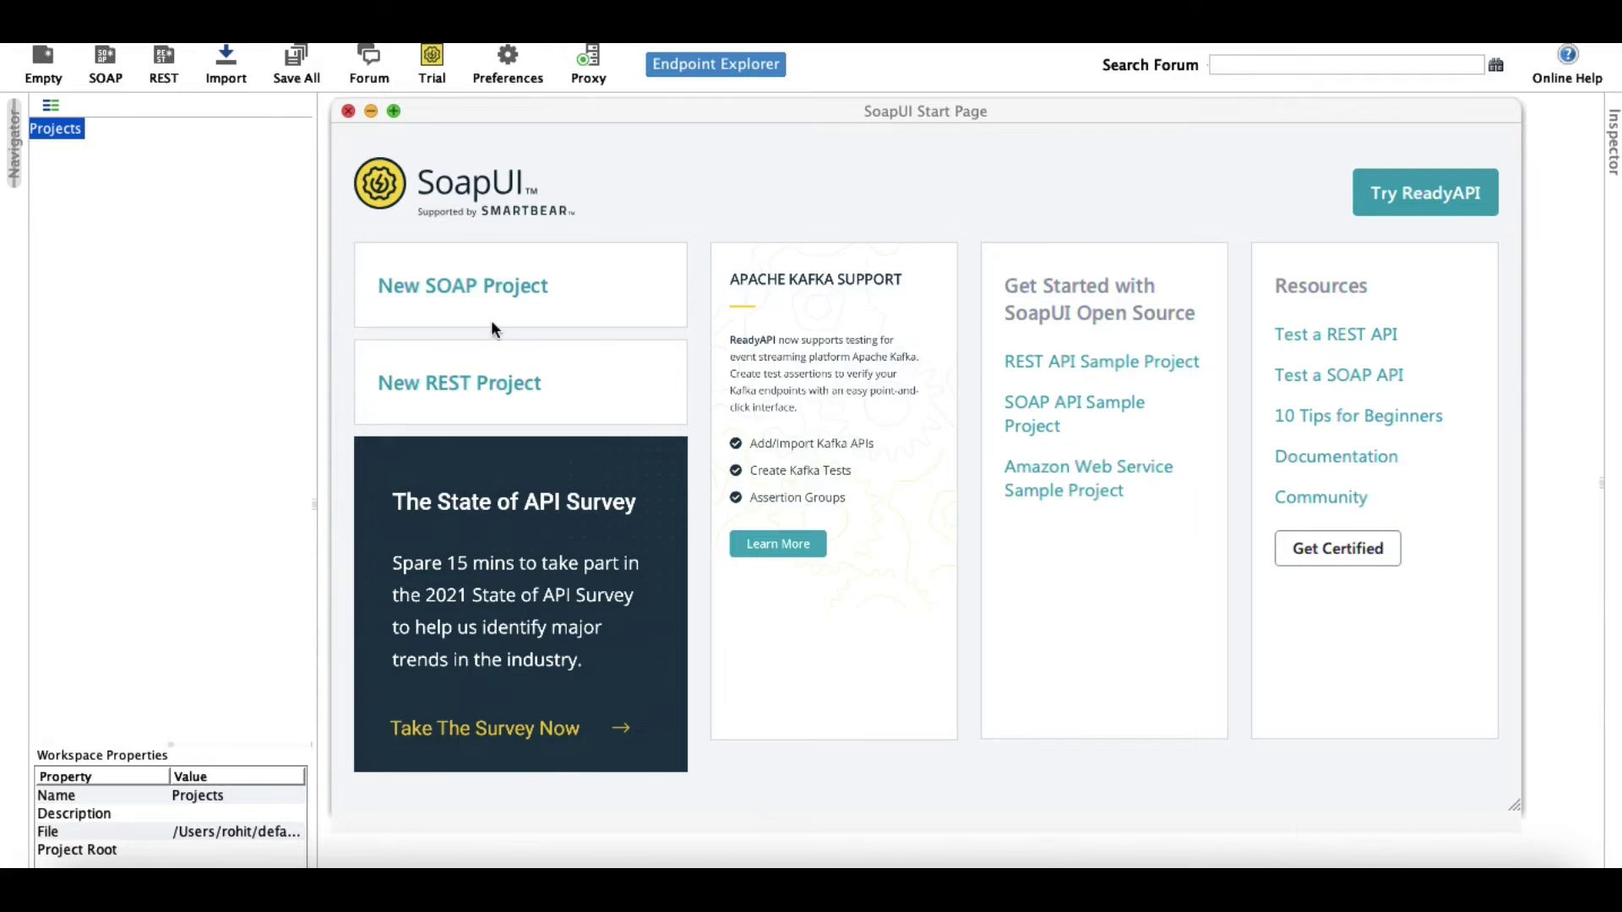
Create SOAP project 'incident' from the incident WSDL URL, substituting instance name dev105176.
left_click(105, 63)
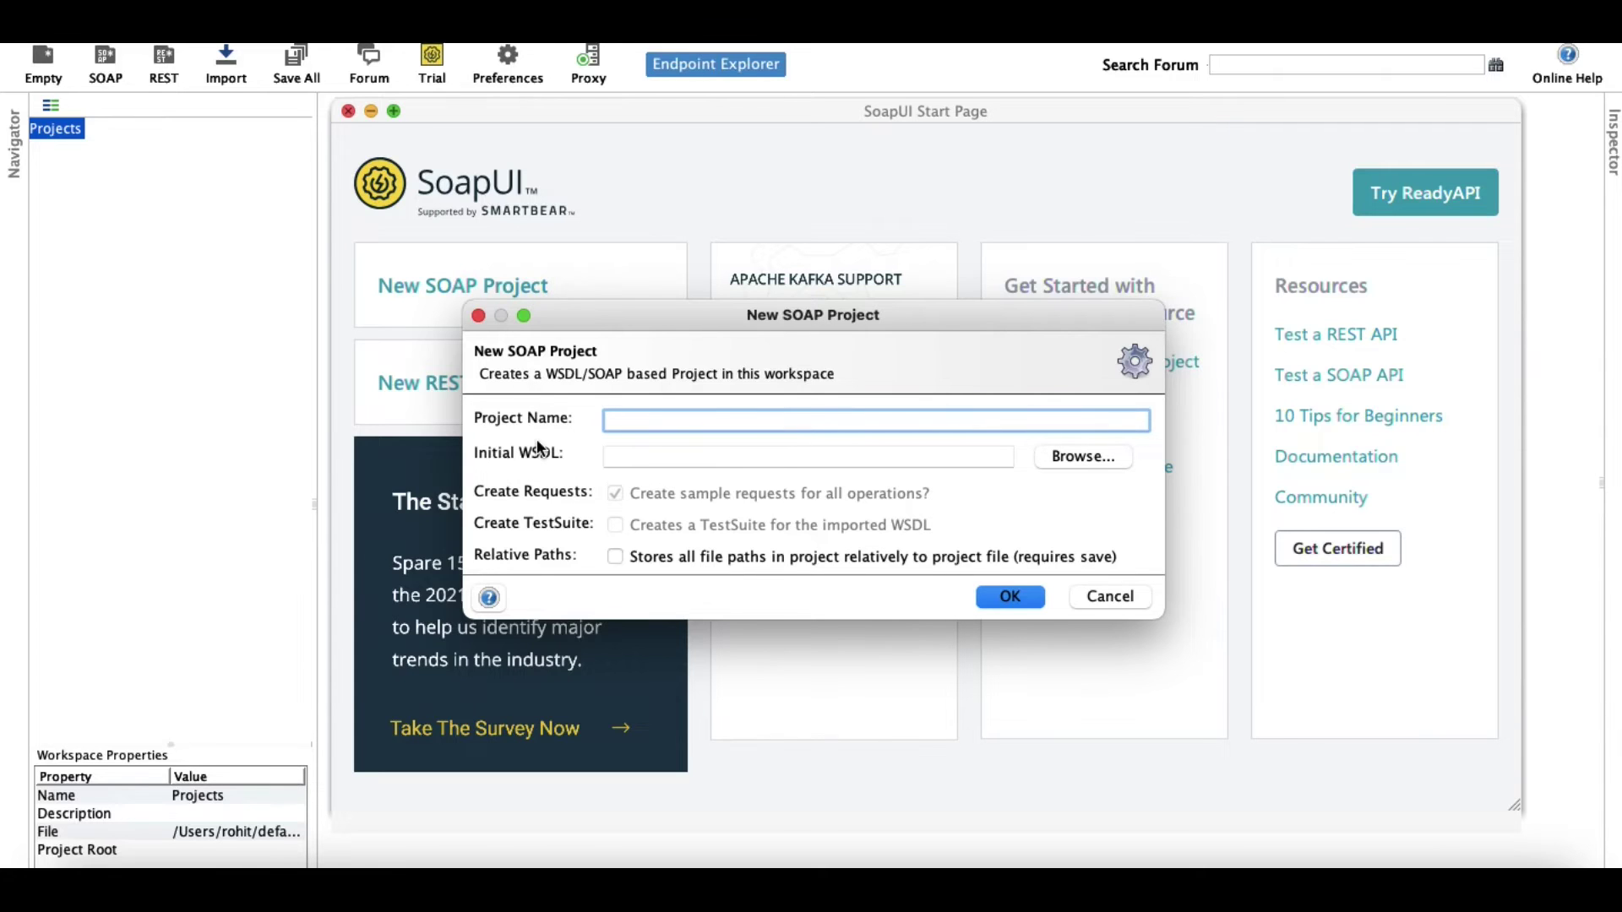
left_click(632, 461)
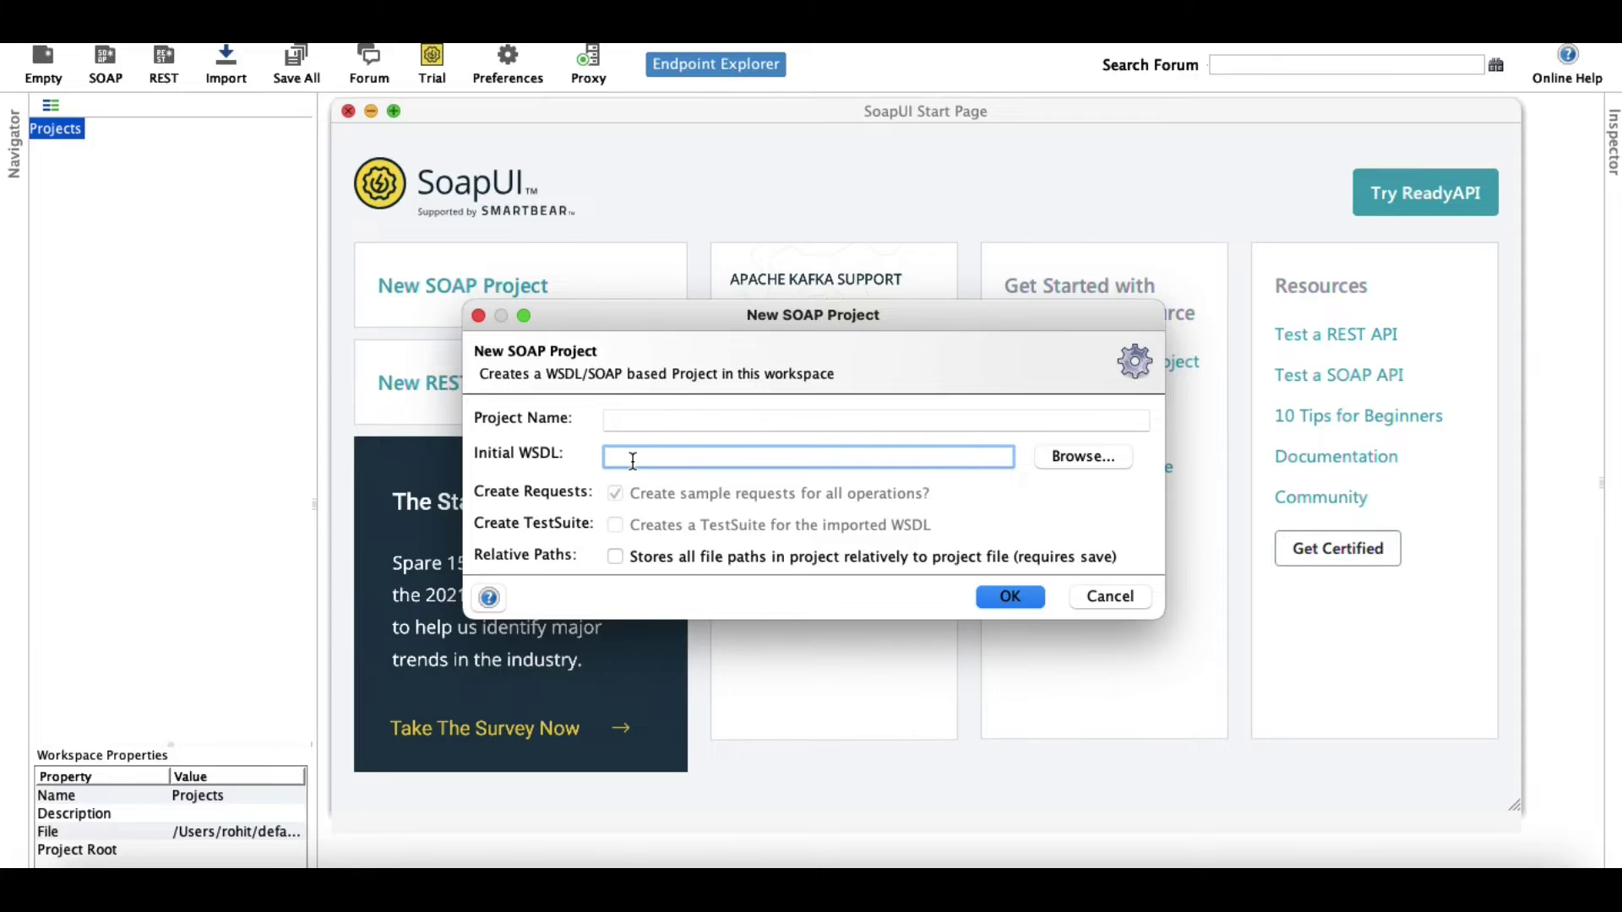
key("super+v")
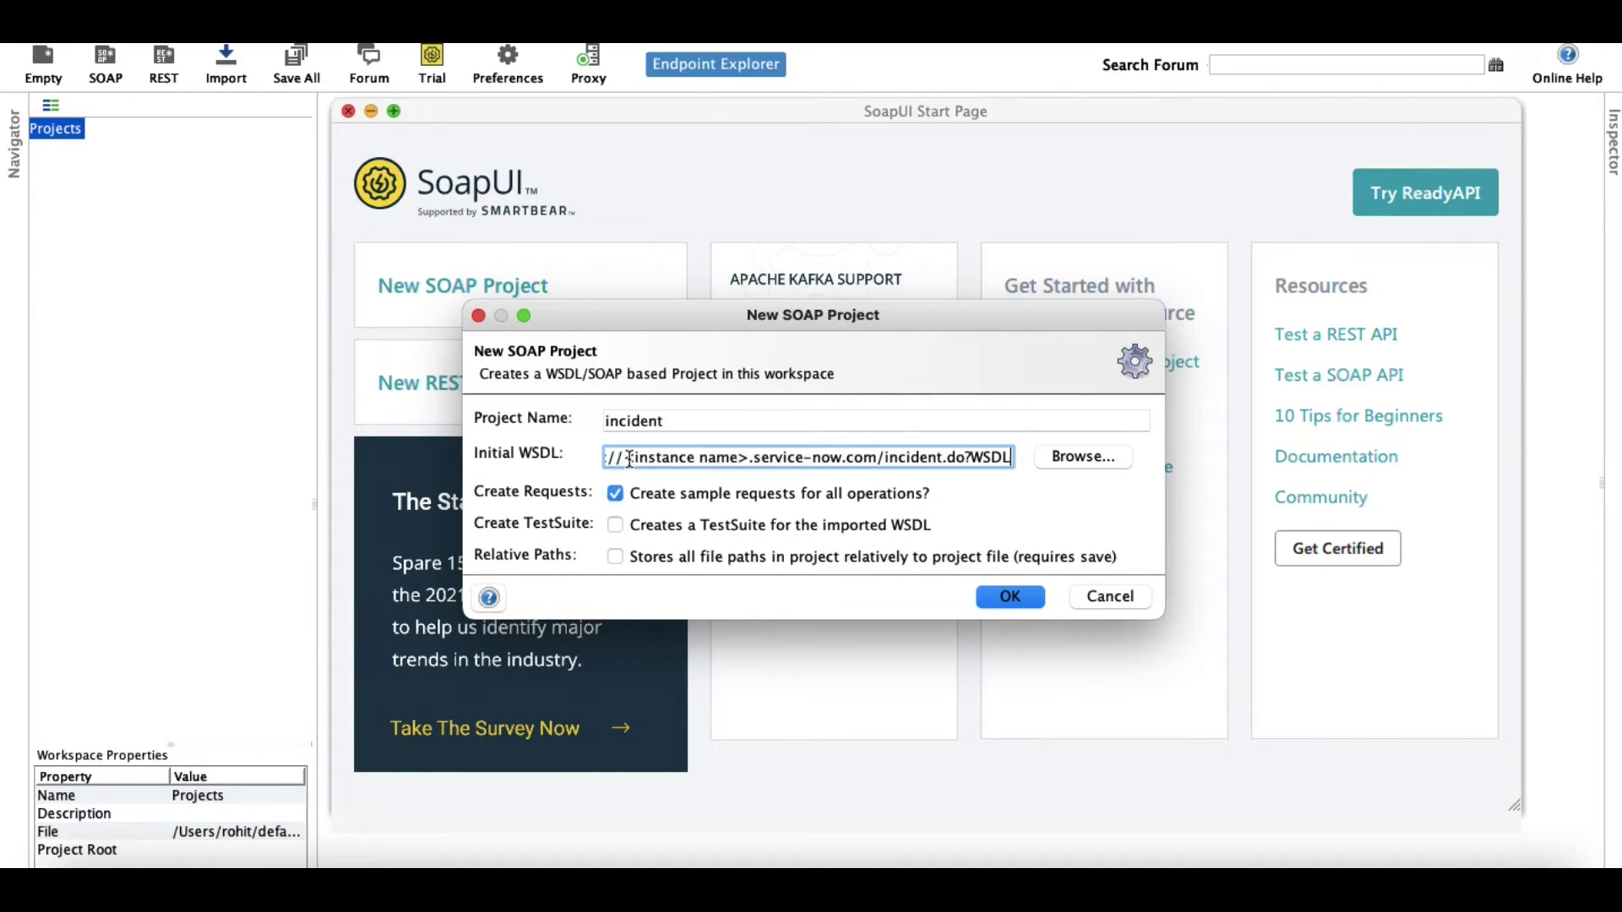
left_click_drag(625, 459, 750, 458)
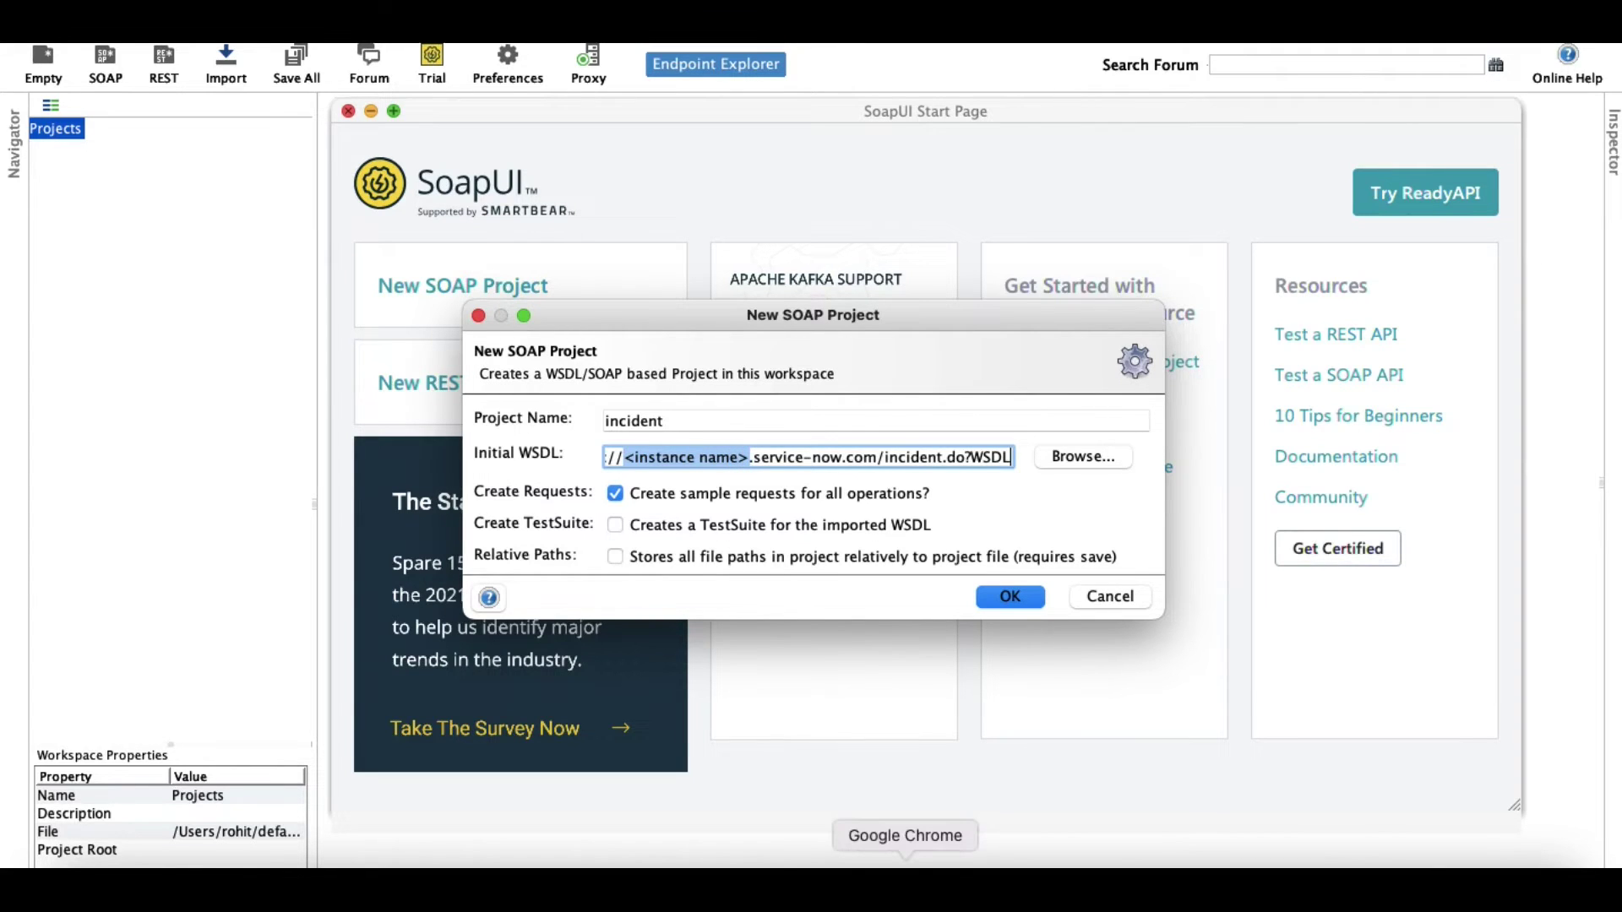
left_click(905, 862)
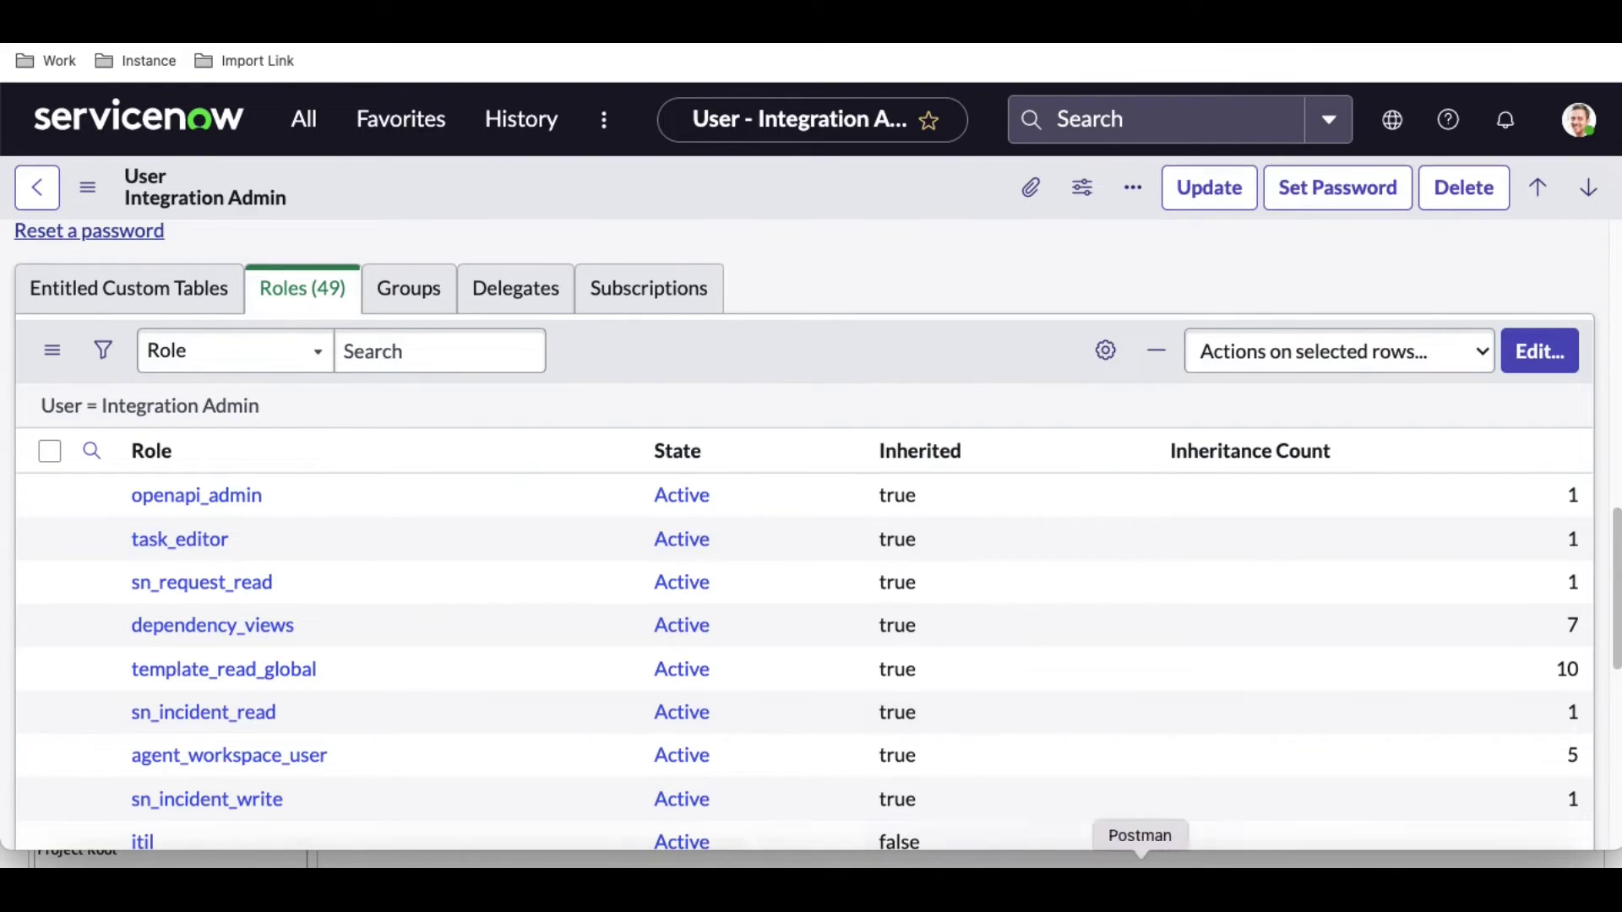
left_click(1402, 862)
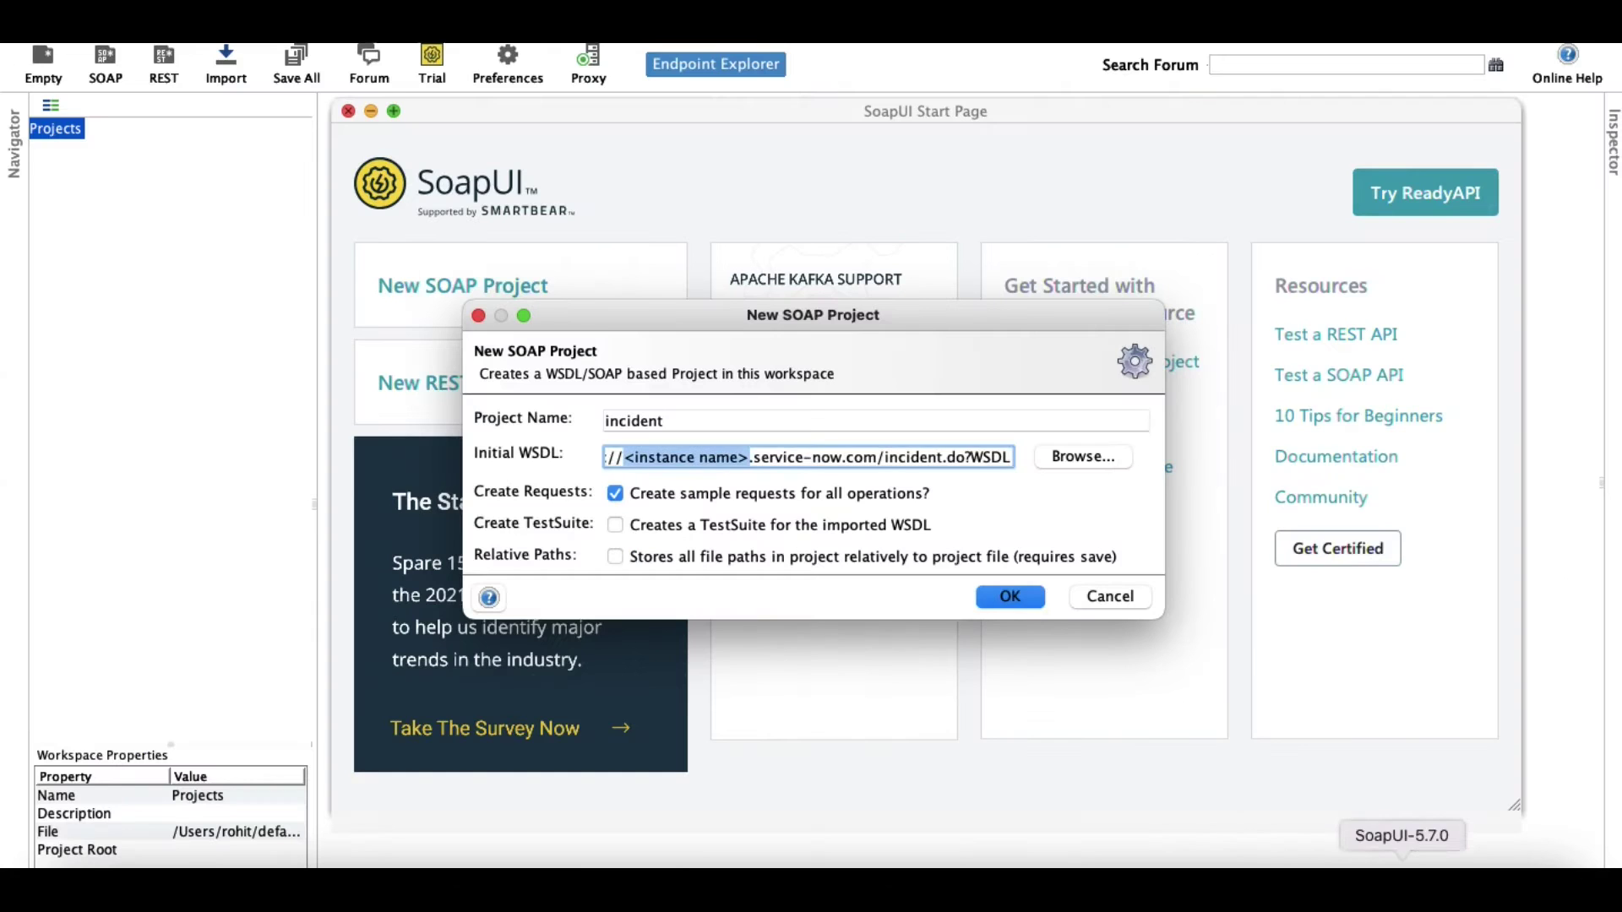
type("dev105176")
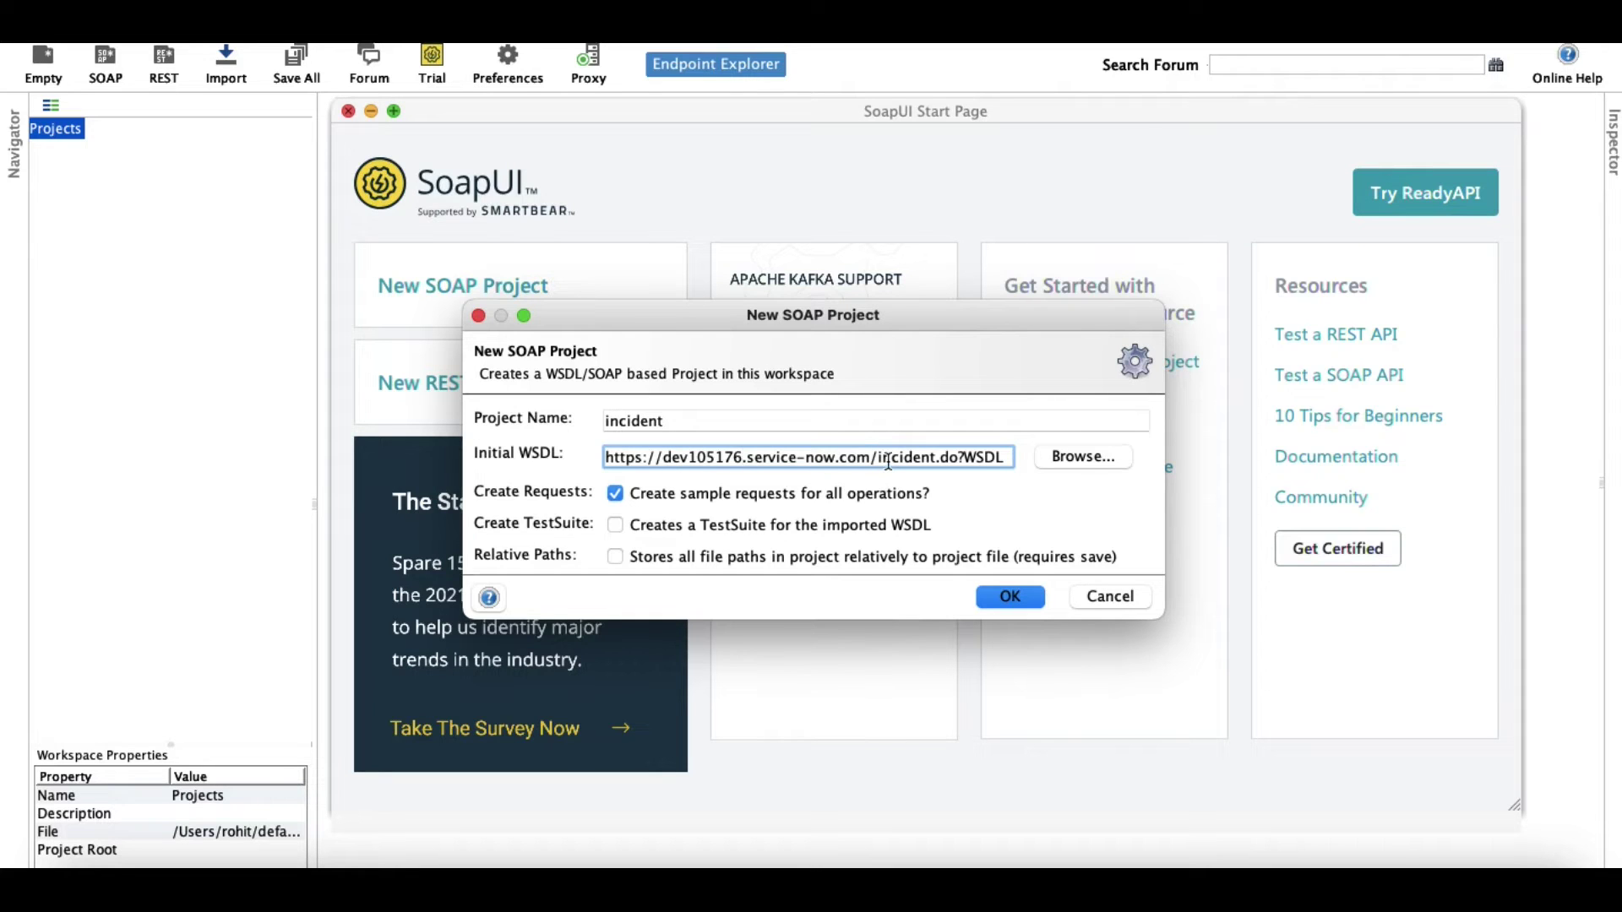
double_click(903, 460)
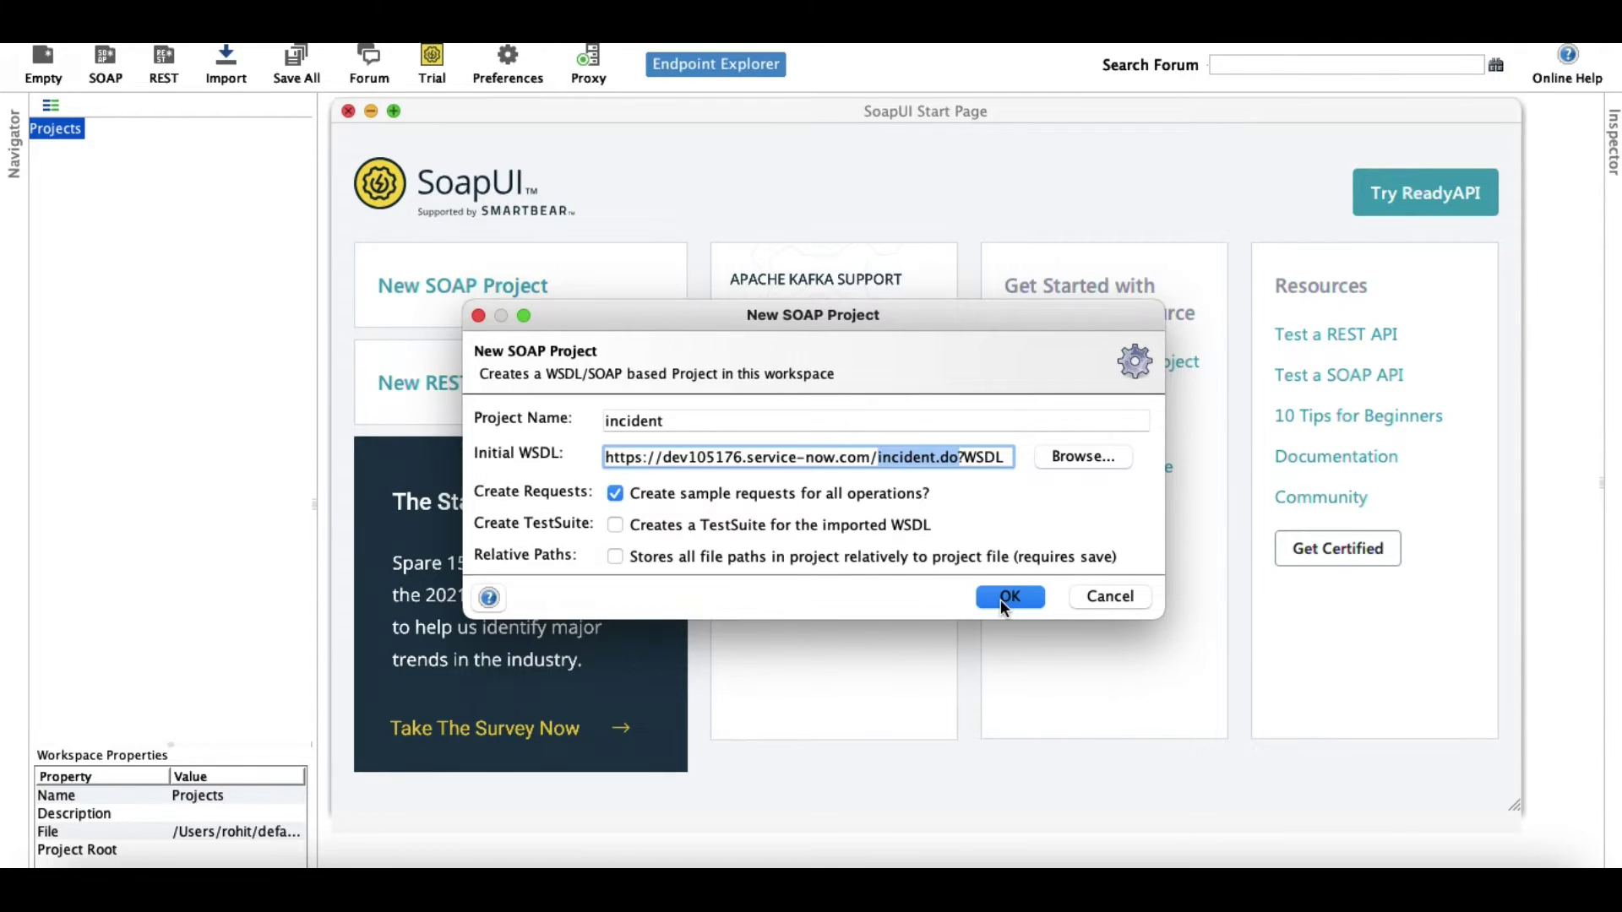
left_click(1003, 601)
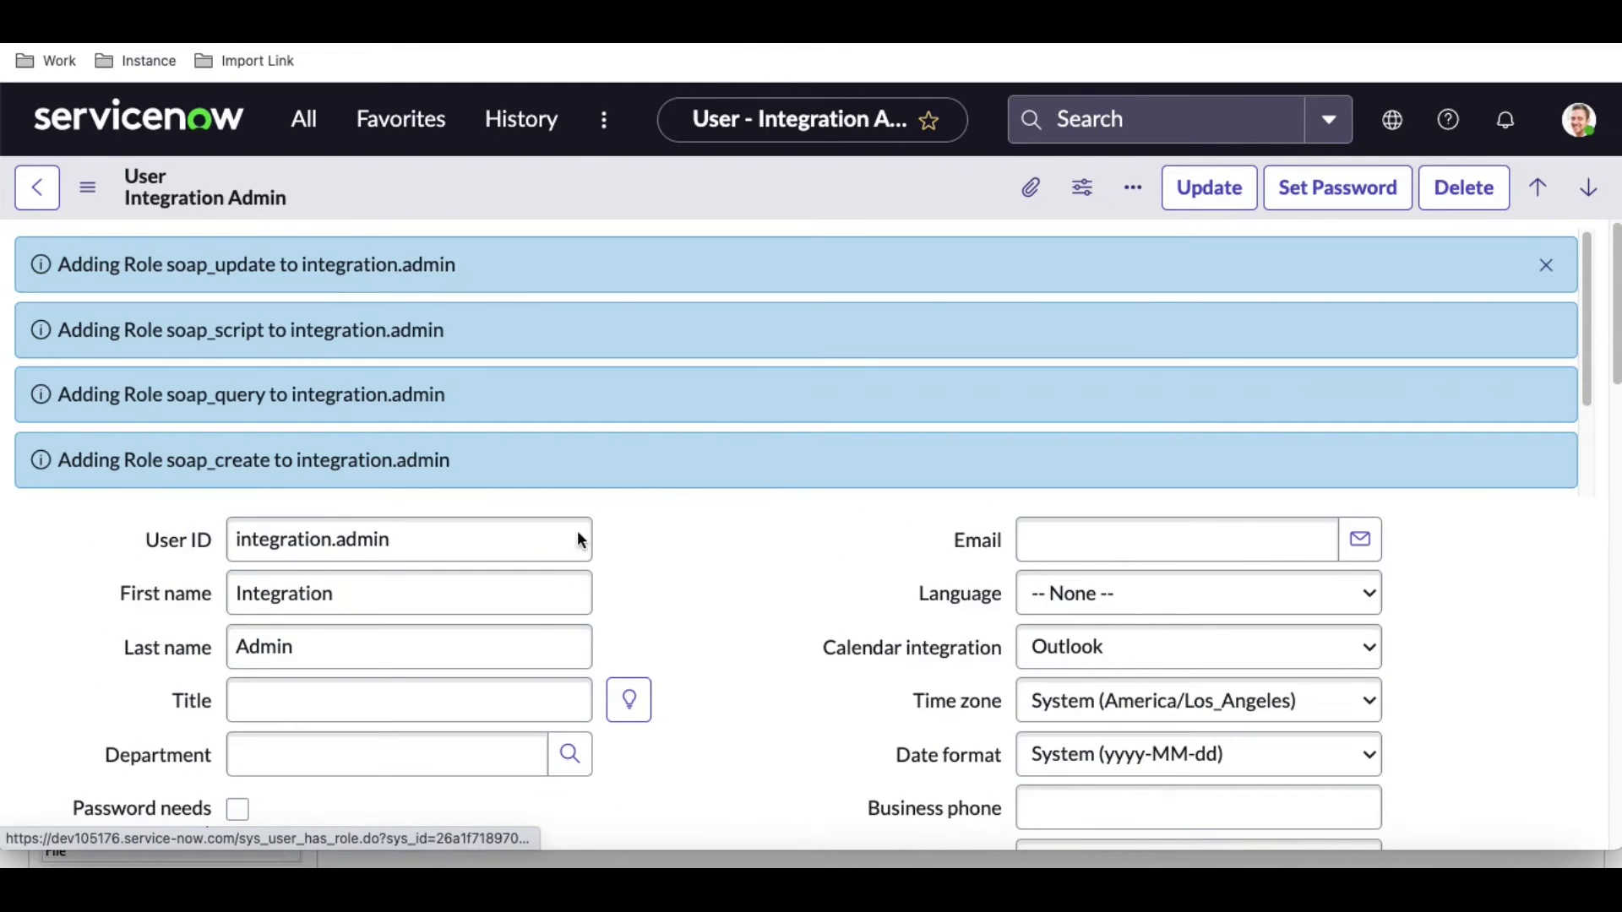
Select the integration user's User ID on the ServiceNow user form.
left_click_drag(580, 541, 143, 549)
key("super+c")
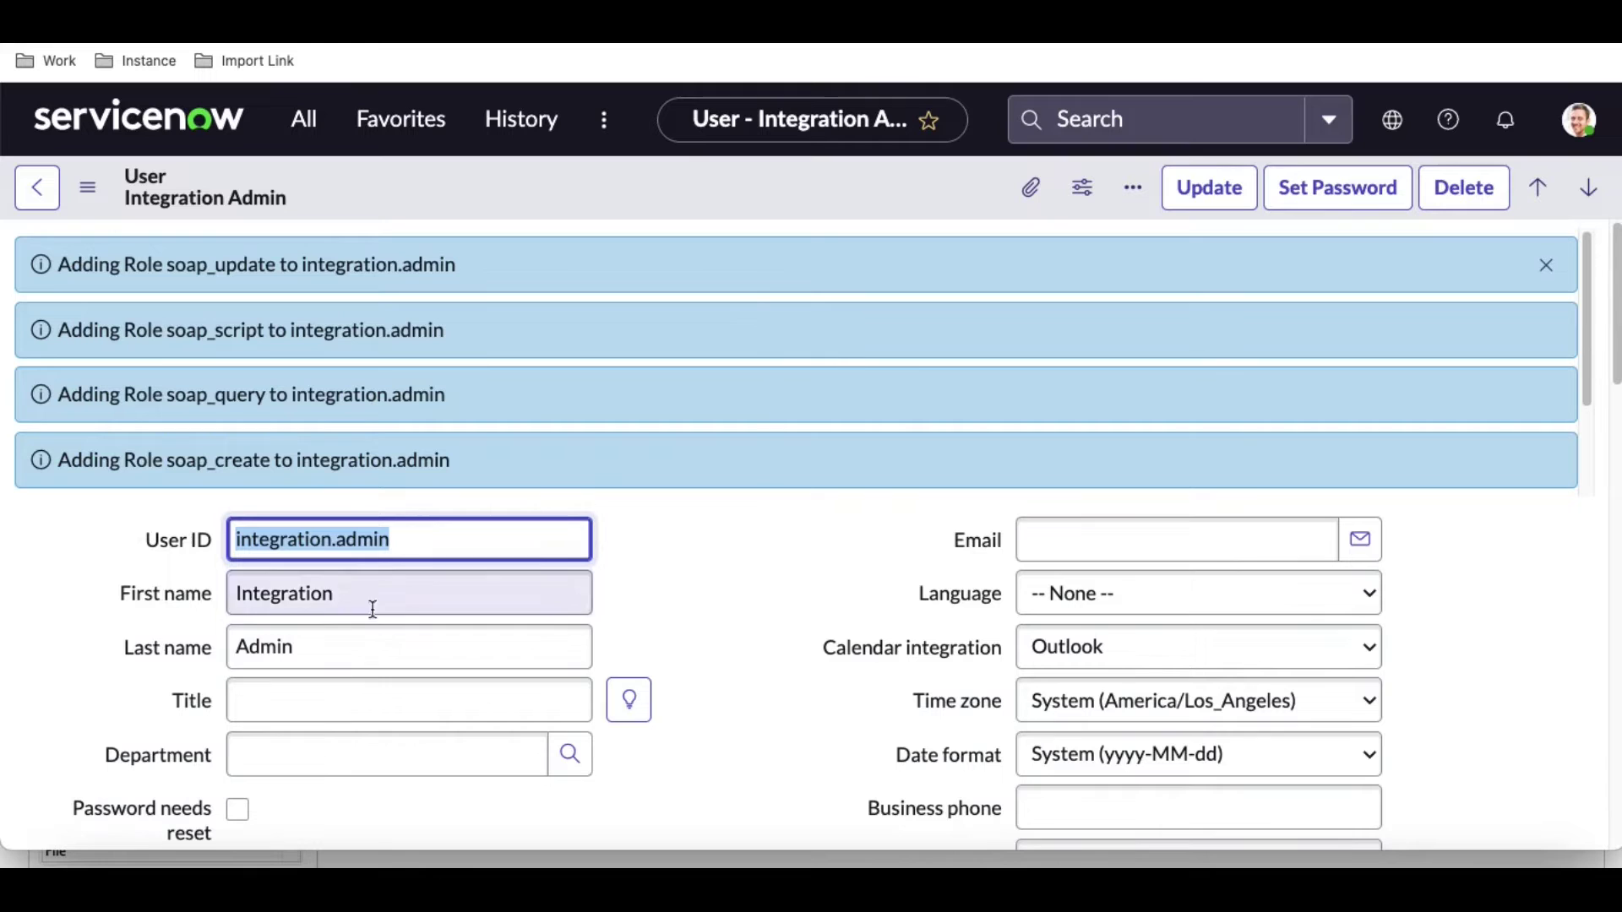
Enter the integration user's user ID and password in SoapUI's Basic Authentication prompt and submit.
left_click(1401, 857)
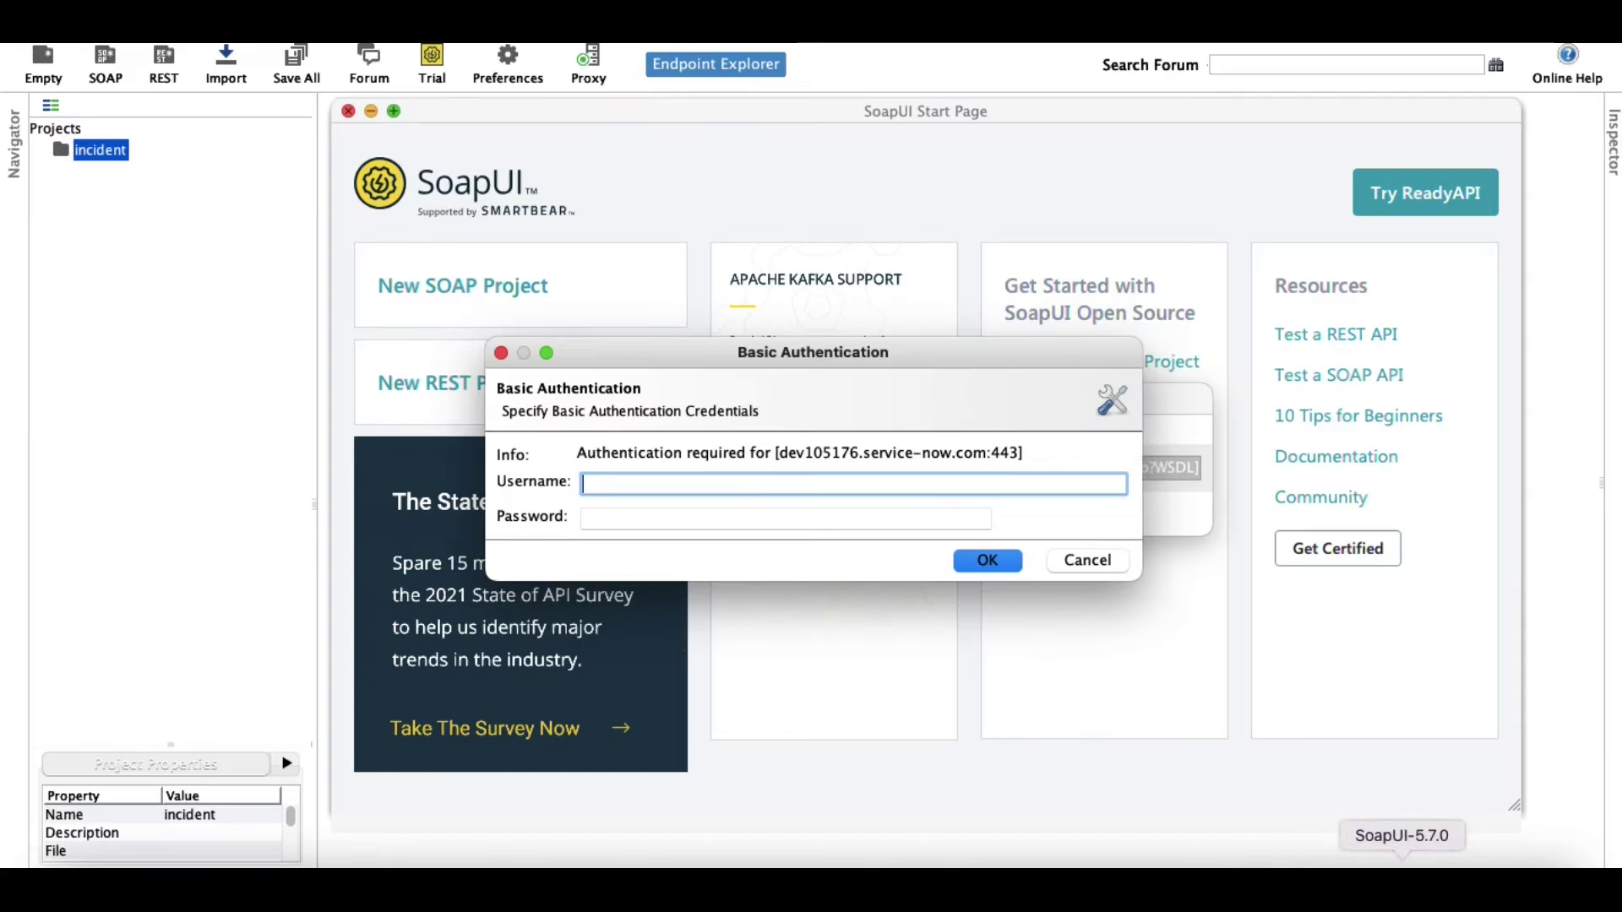
key("super+v")
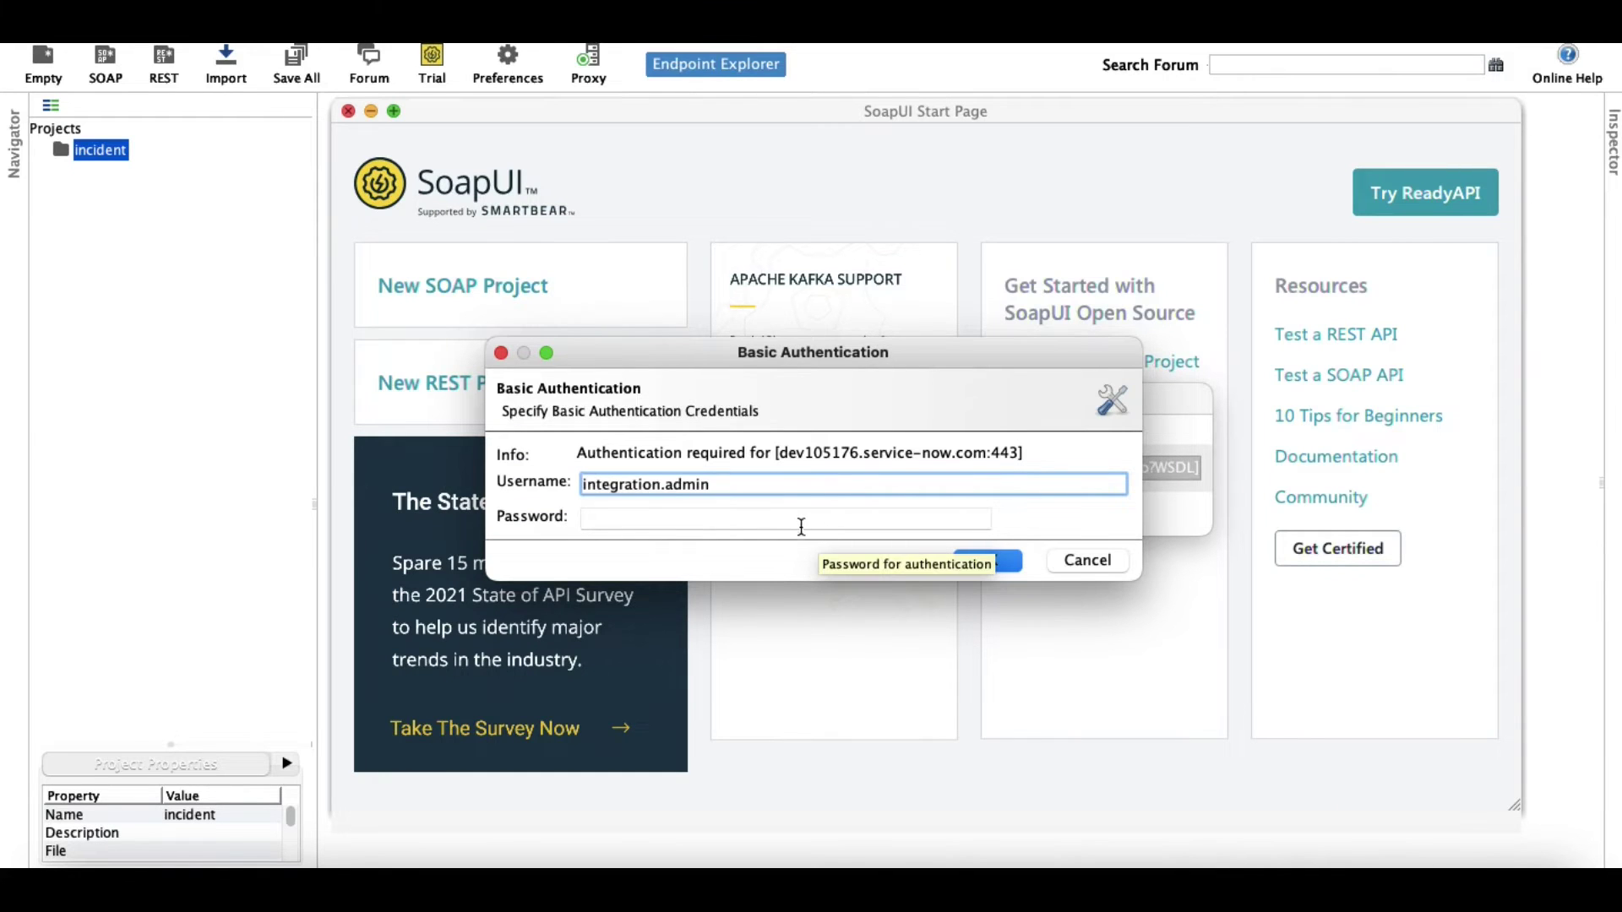
left_click(802, 523)
key("super+v")
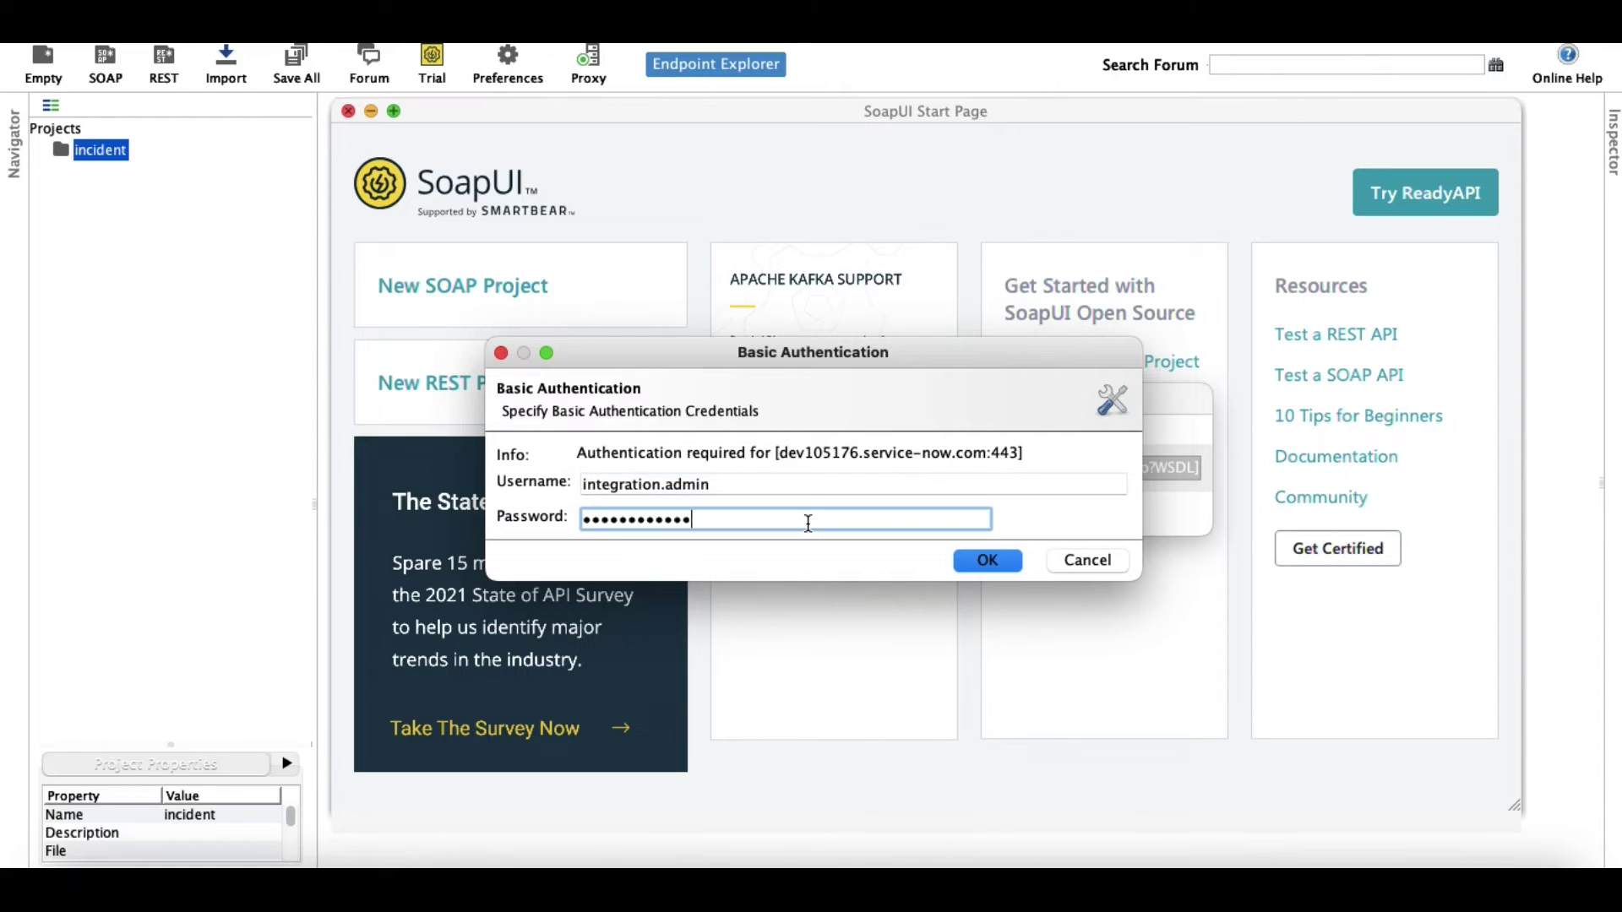
left_click(985, 564)
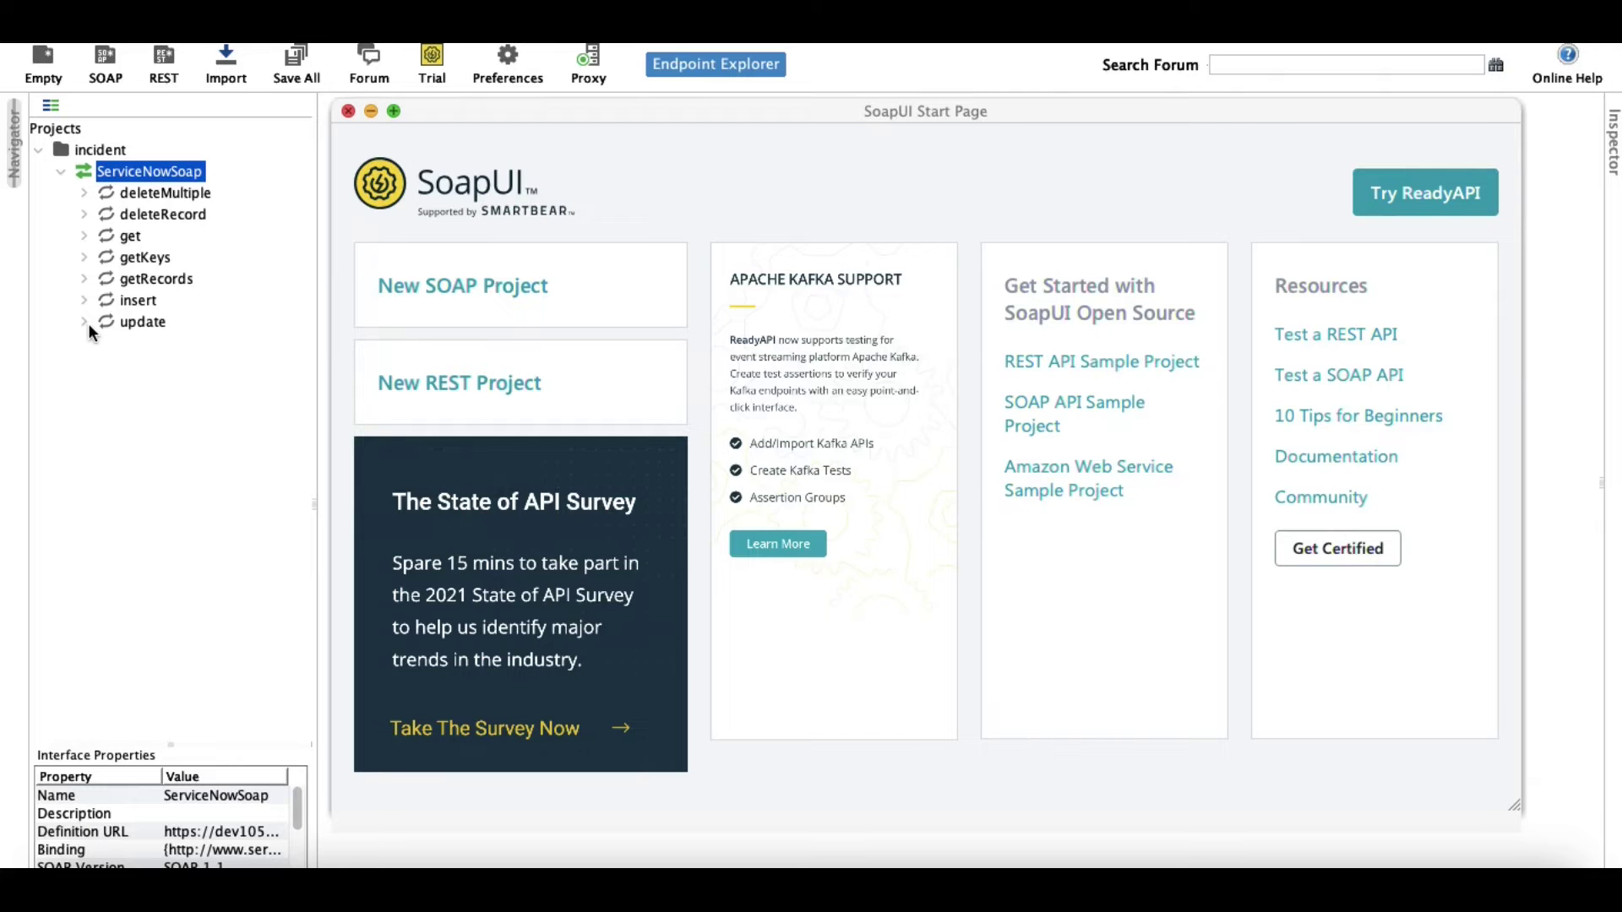
Switch from SoapUI to the SnowExpertRohit blog in Chrome.
left_click(905, 864)
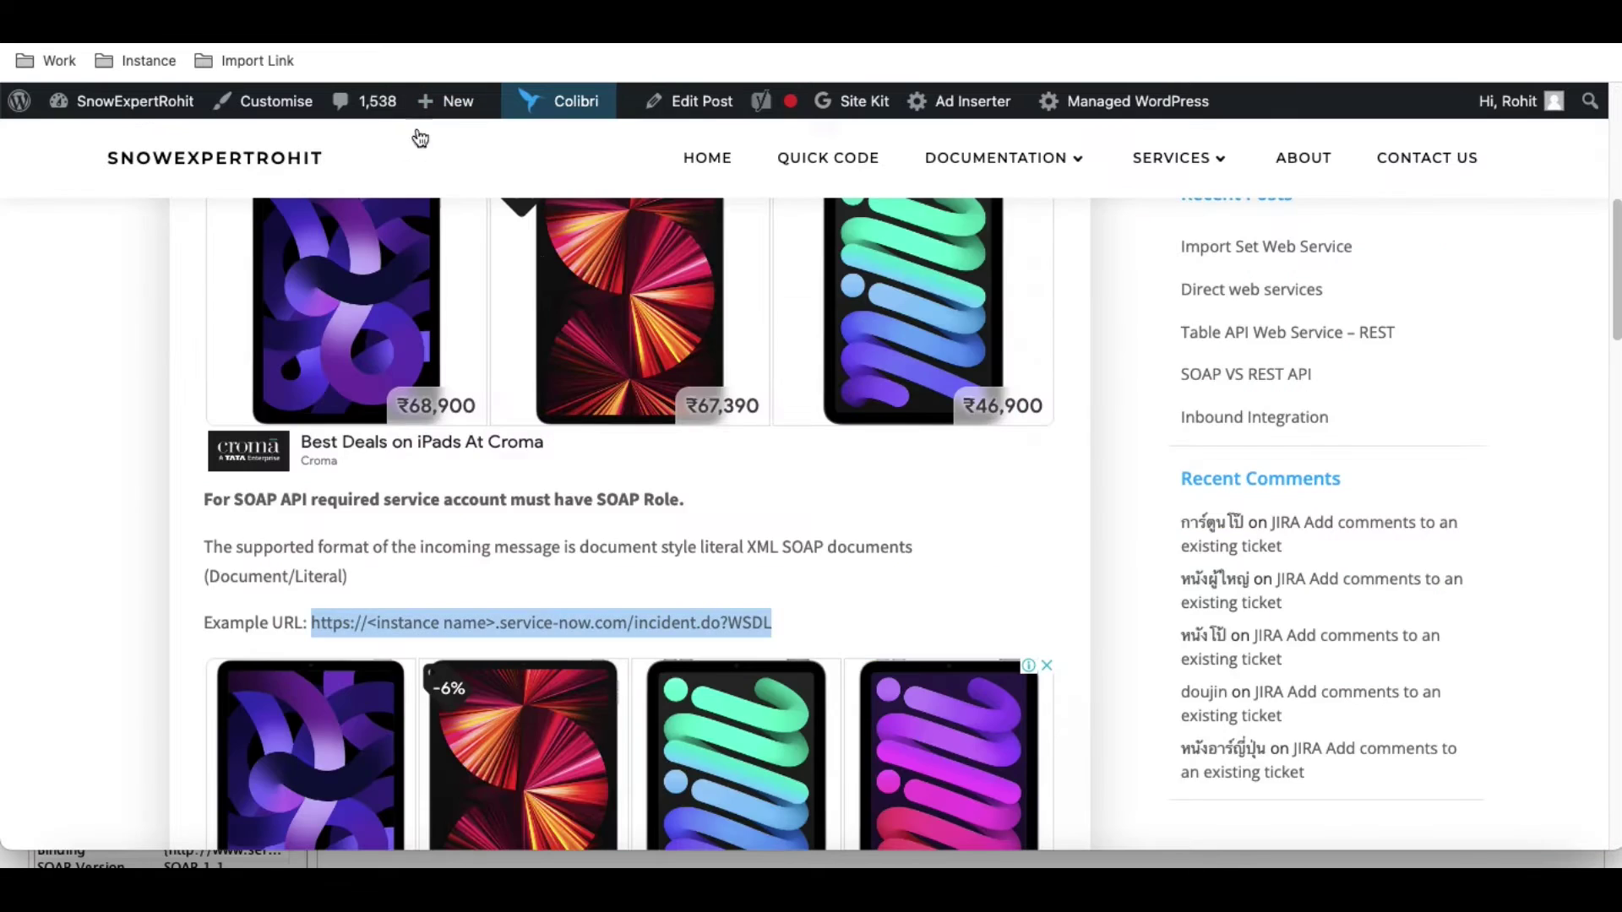
Expand the blog's series list and open the Table API Web Service – REST post.
scroll(546, 344, "down", 4)
scroll(544, 333, "up", 10)
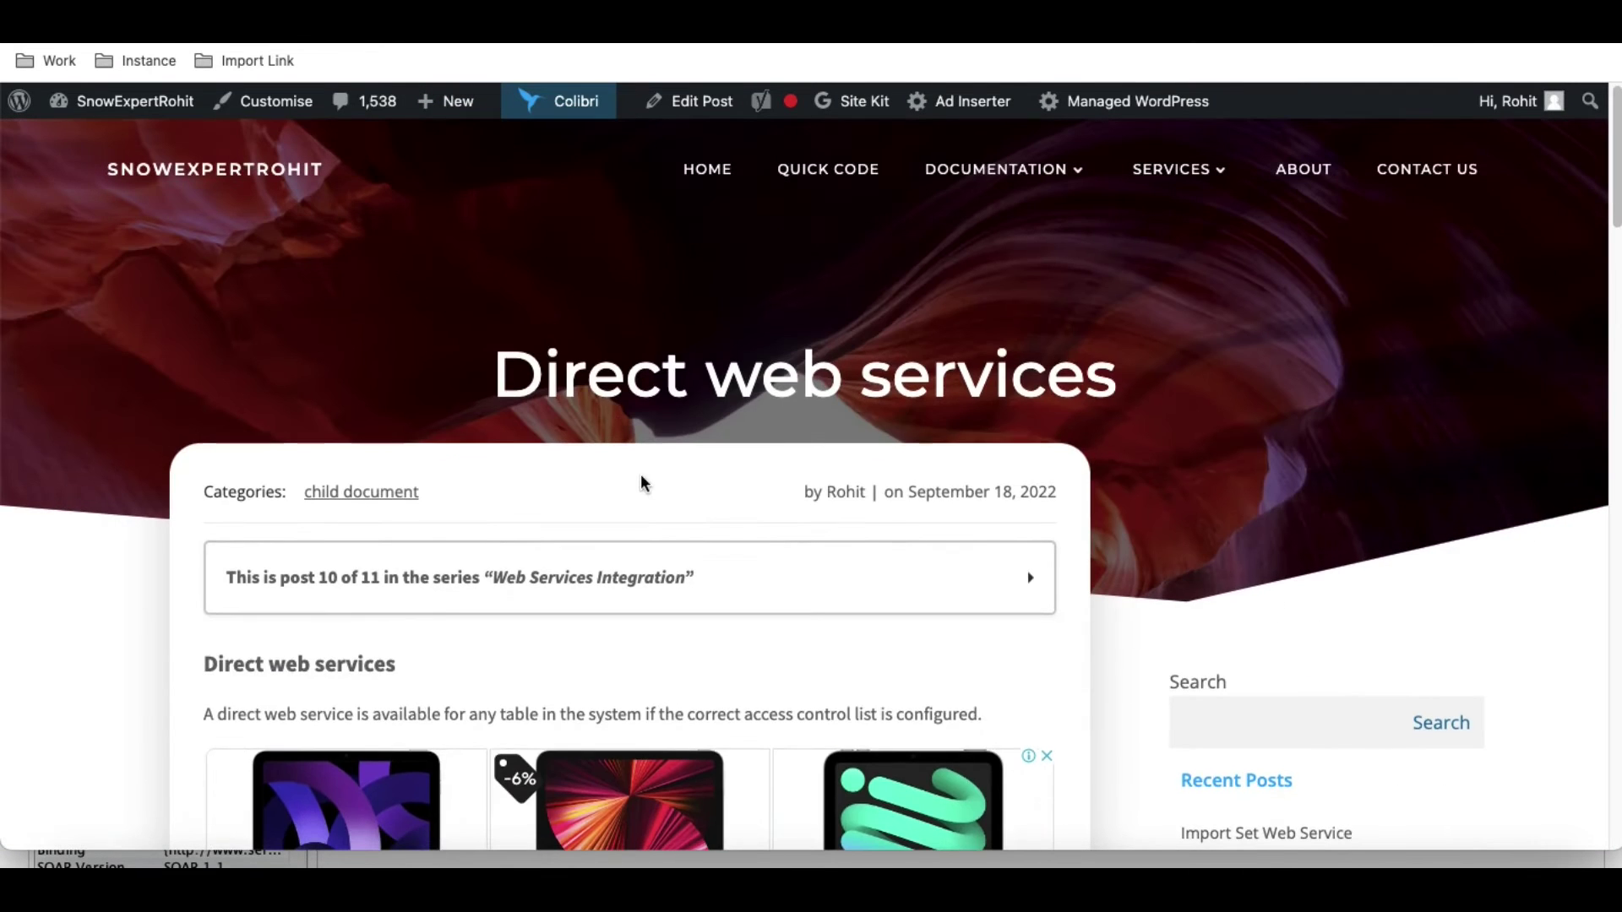
left_click(634, 592)
scroll(561, 486, "down", 5)
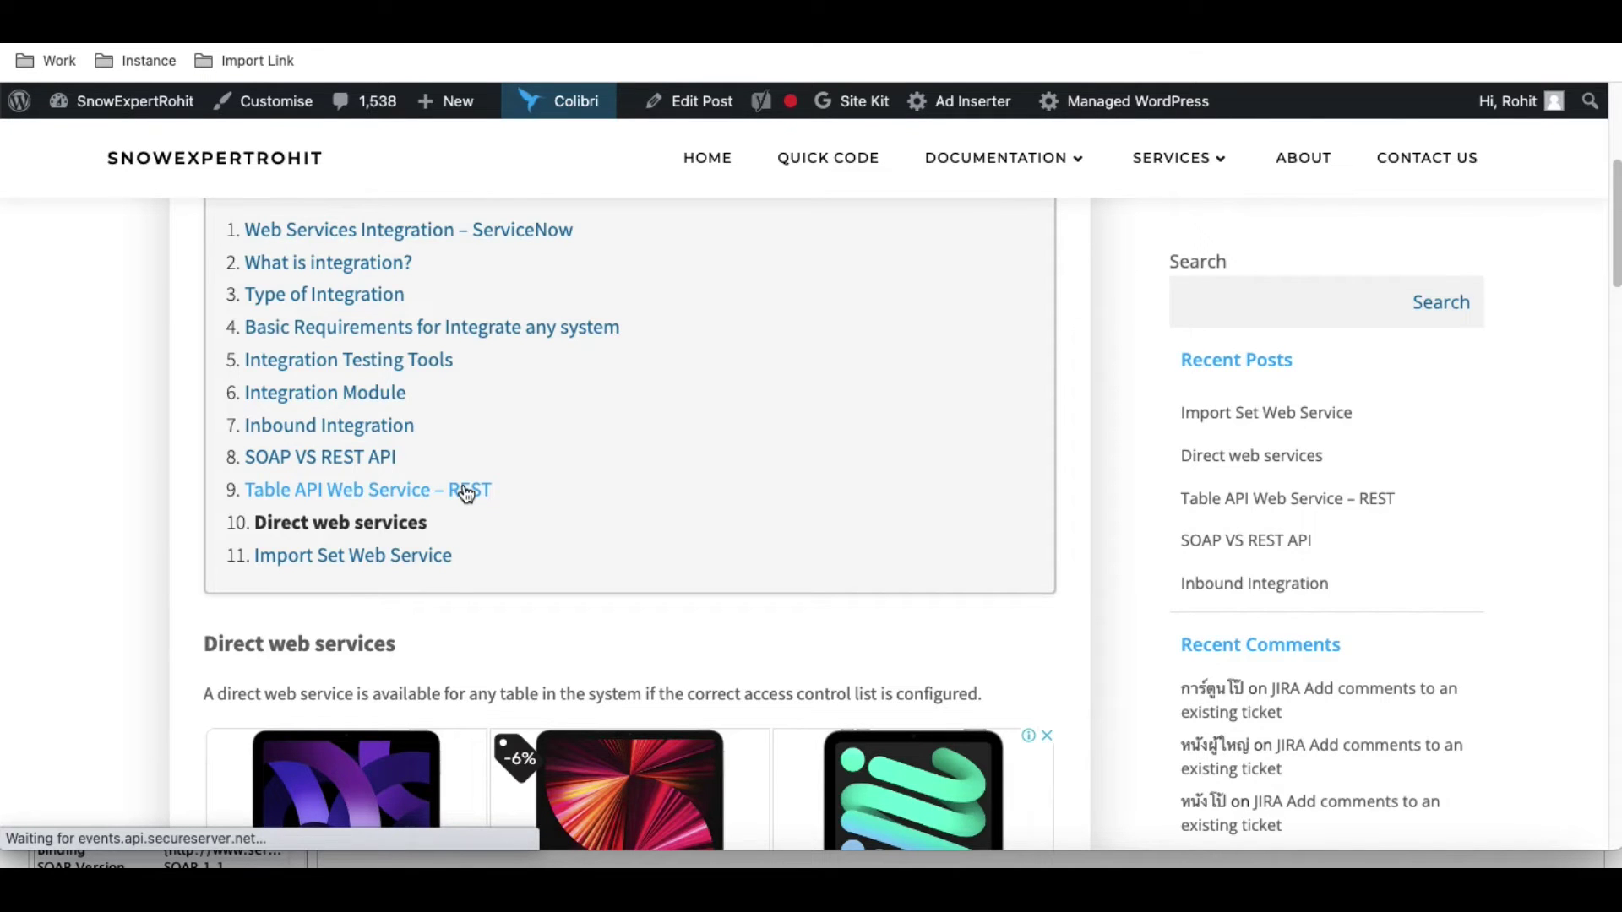
left_click(466, 494)
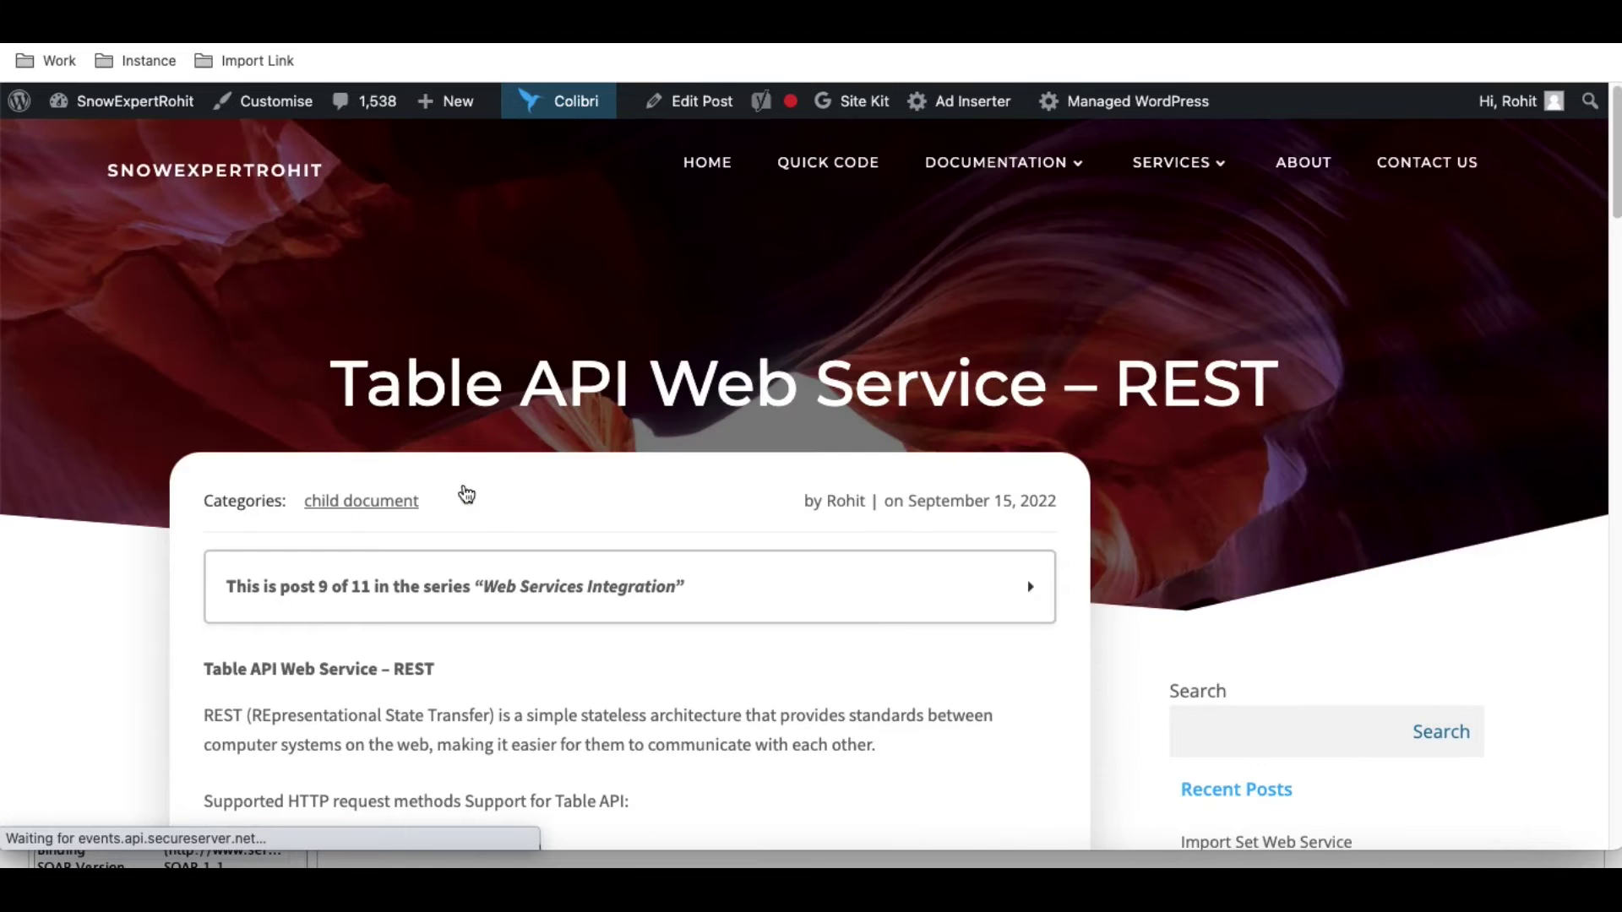
Read through the post's Table API methods, then return to SoapUI.
scroll(480, 515, "down", 4)
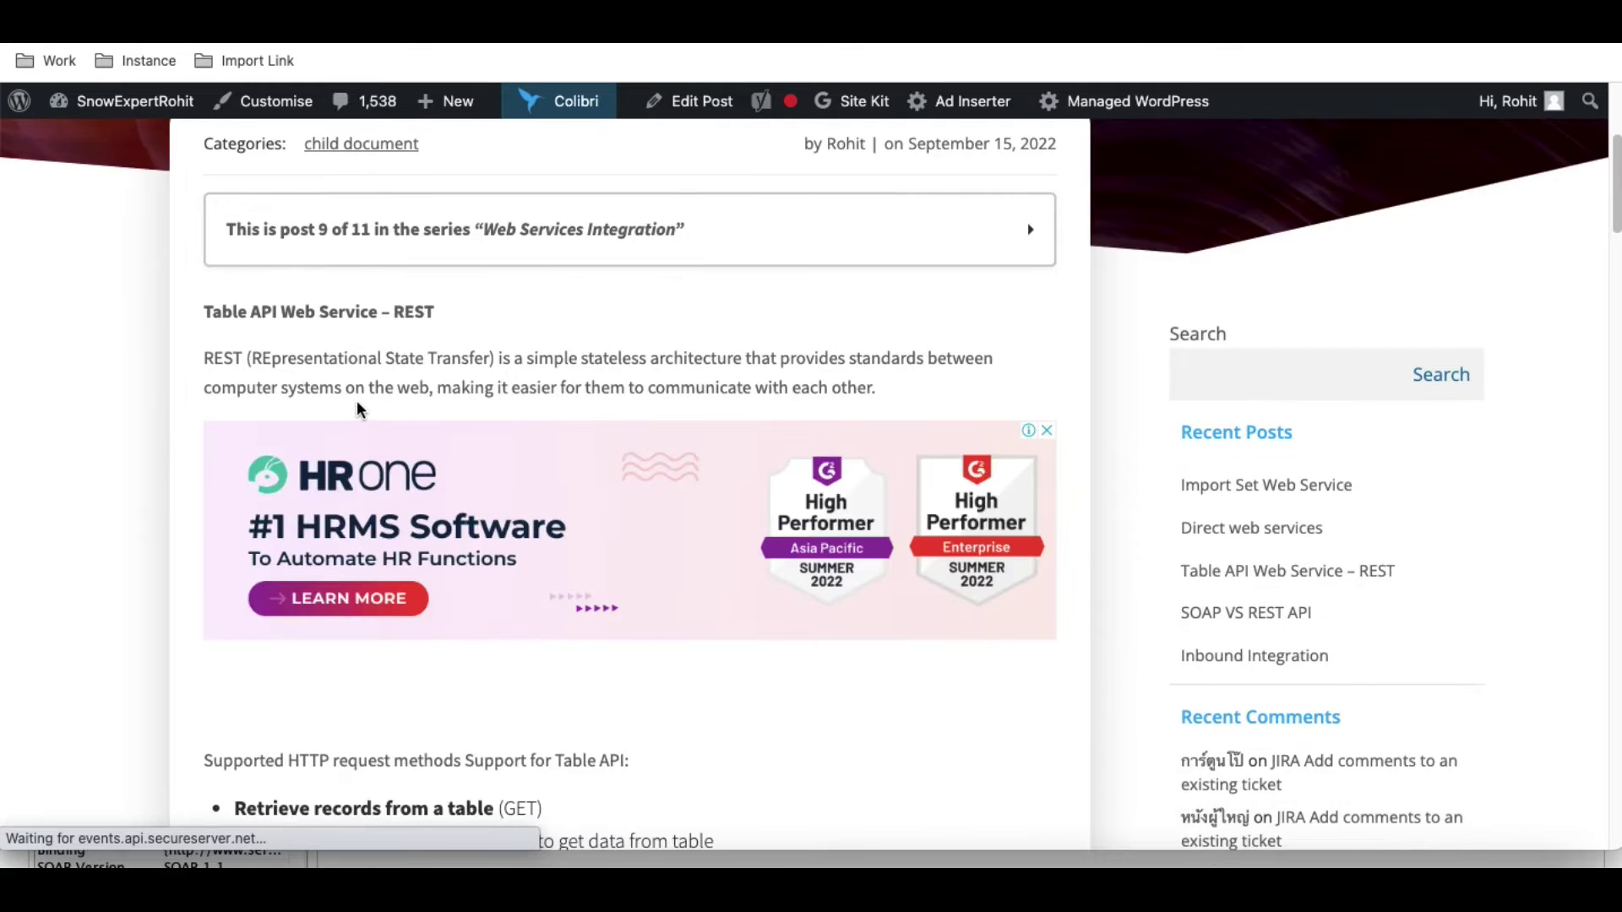
scroll(381, 473, "down", 2)
scroll(393, 527, "down", 6)
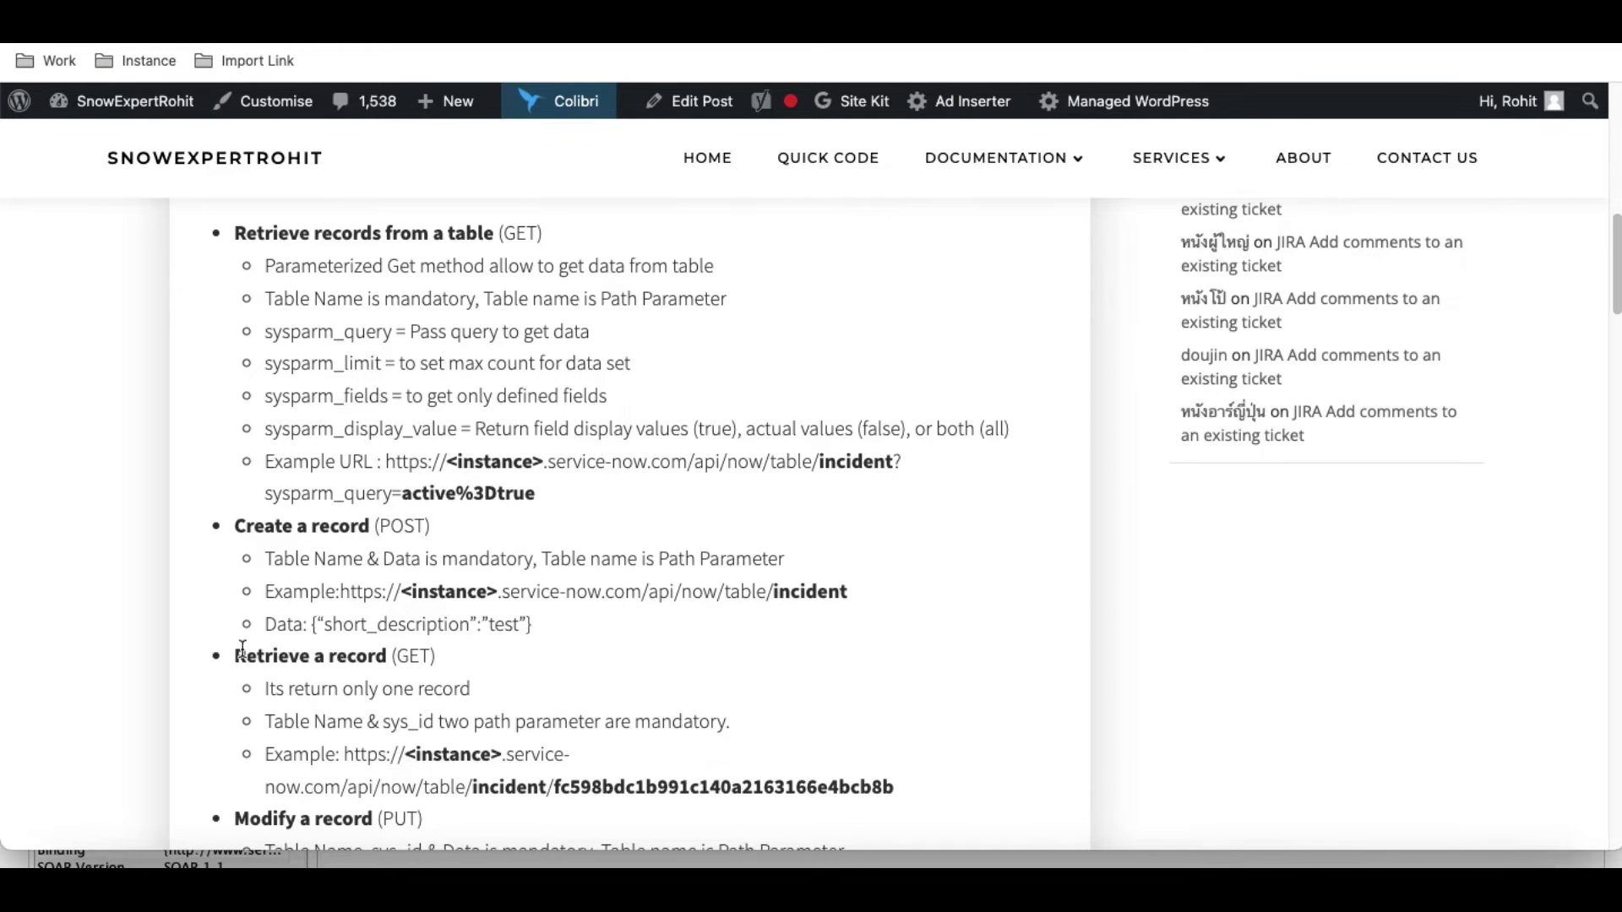
scroll(447, 659, "down", 2)
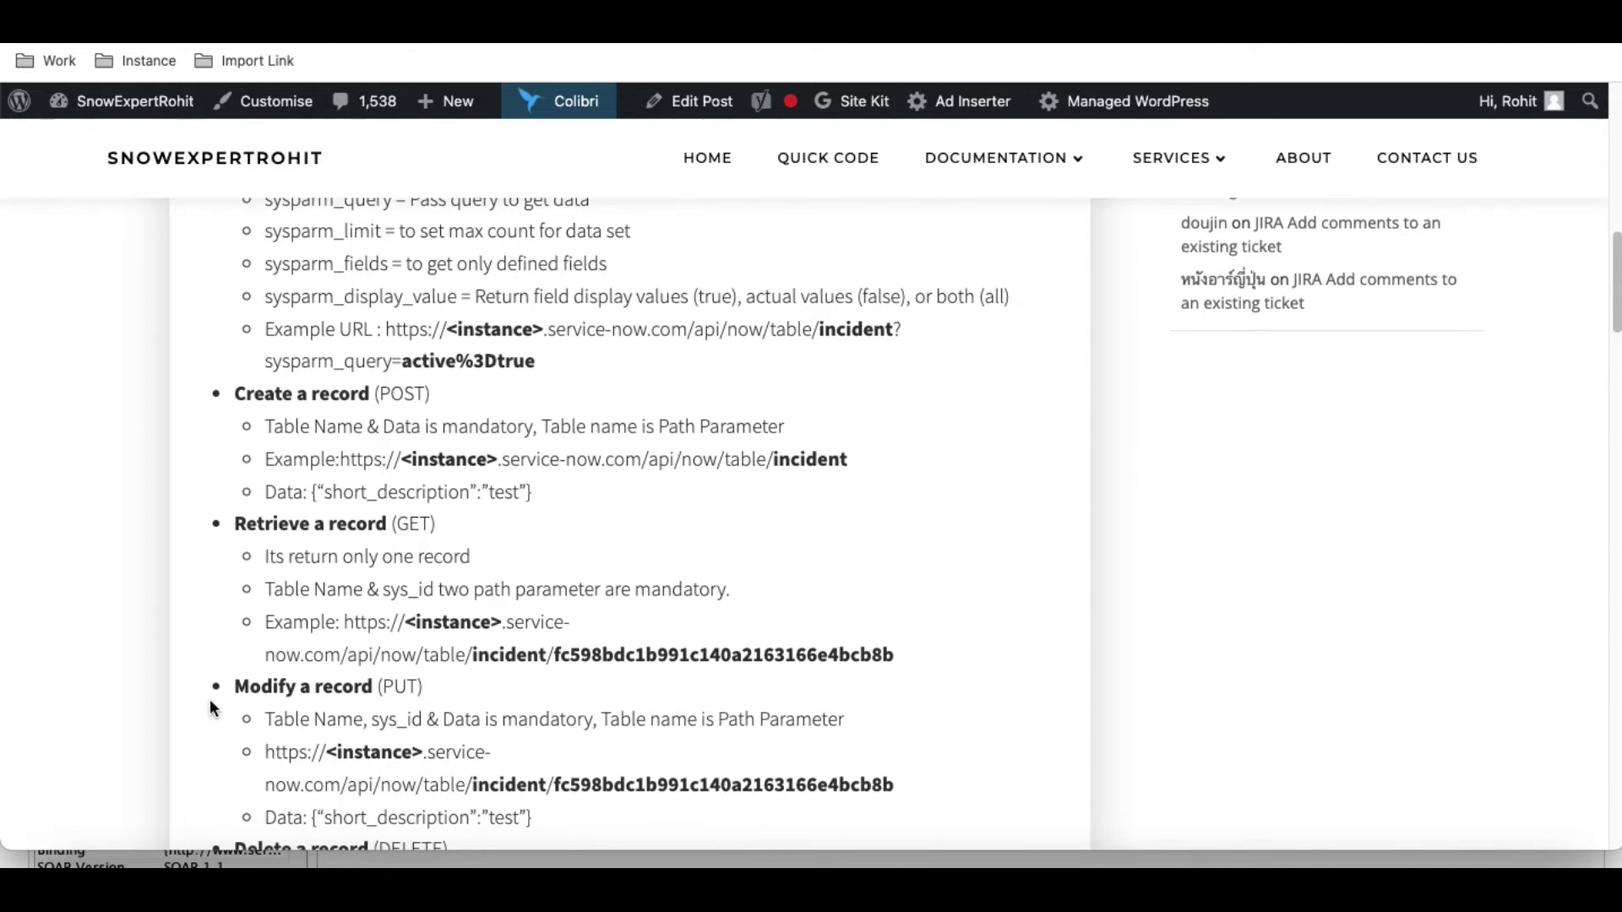
scroll(428, 677, "down", 2)
scroll(411, 683, "down", 3)
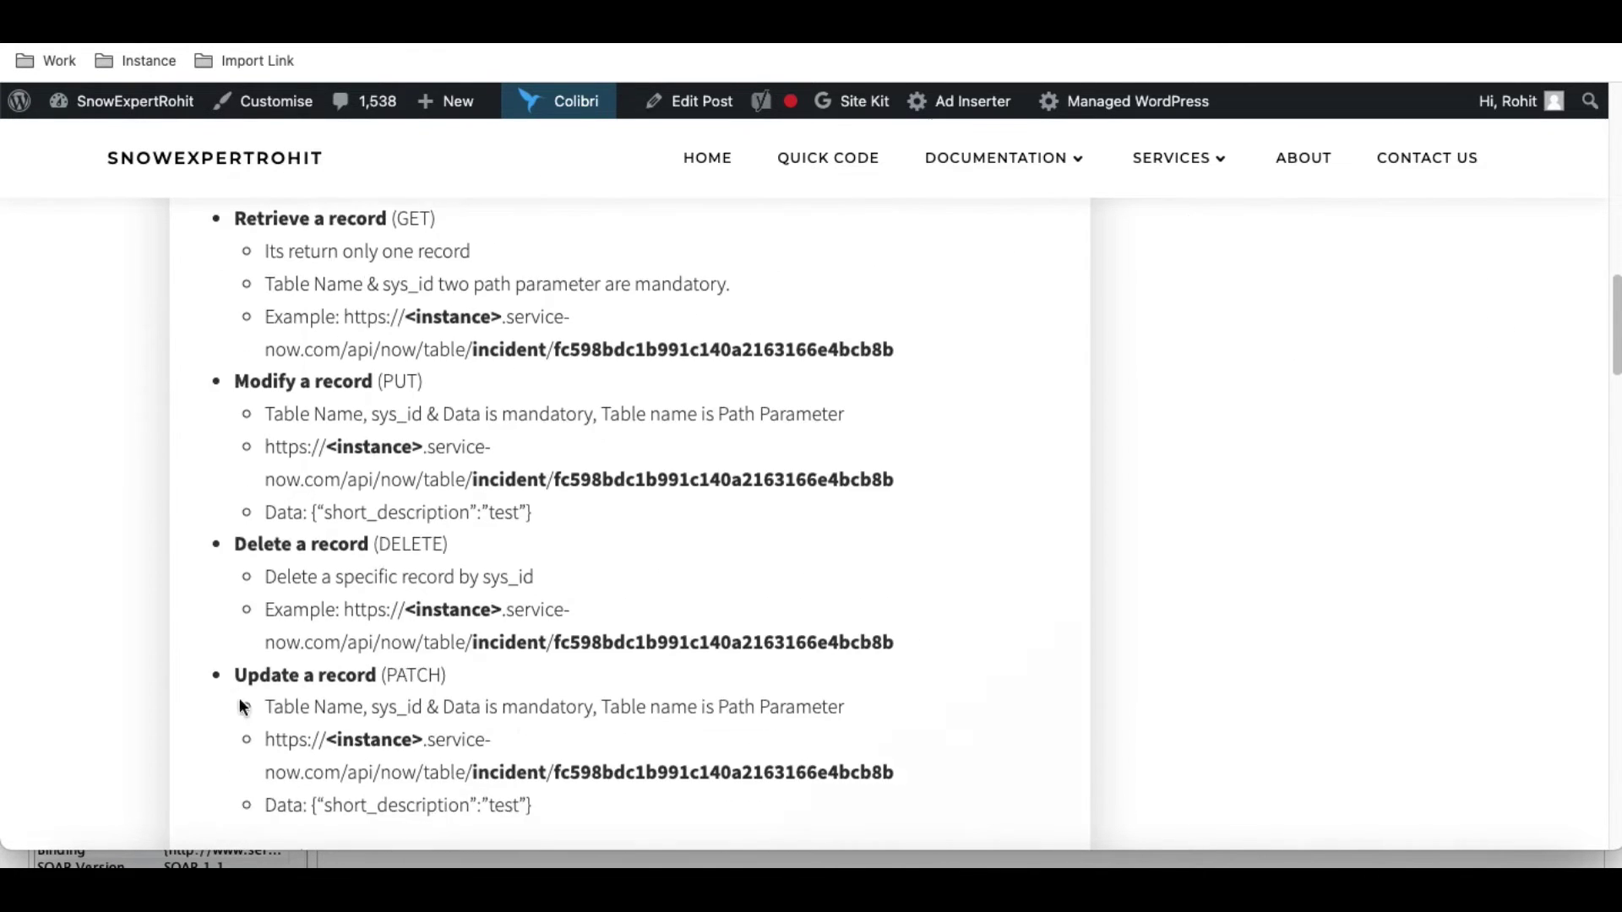
scroll(479, 650, "up", 15)
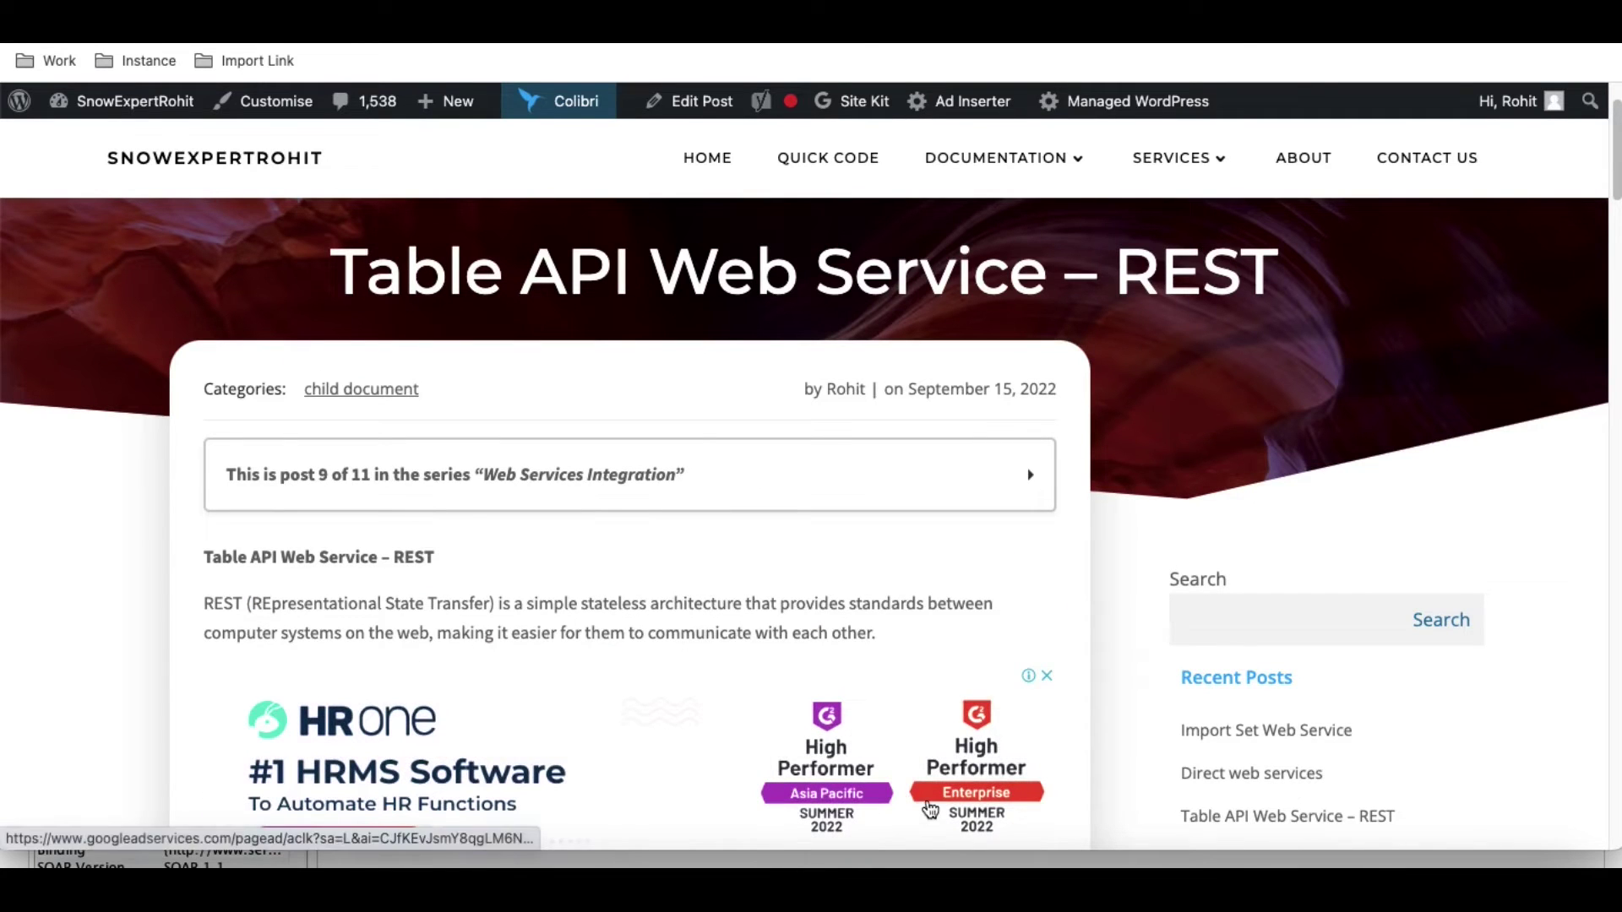
key("super+Tab")
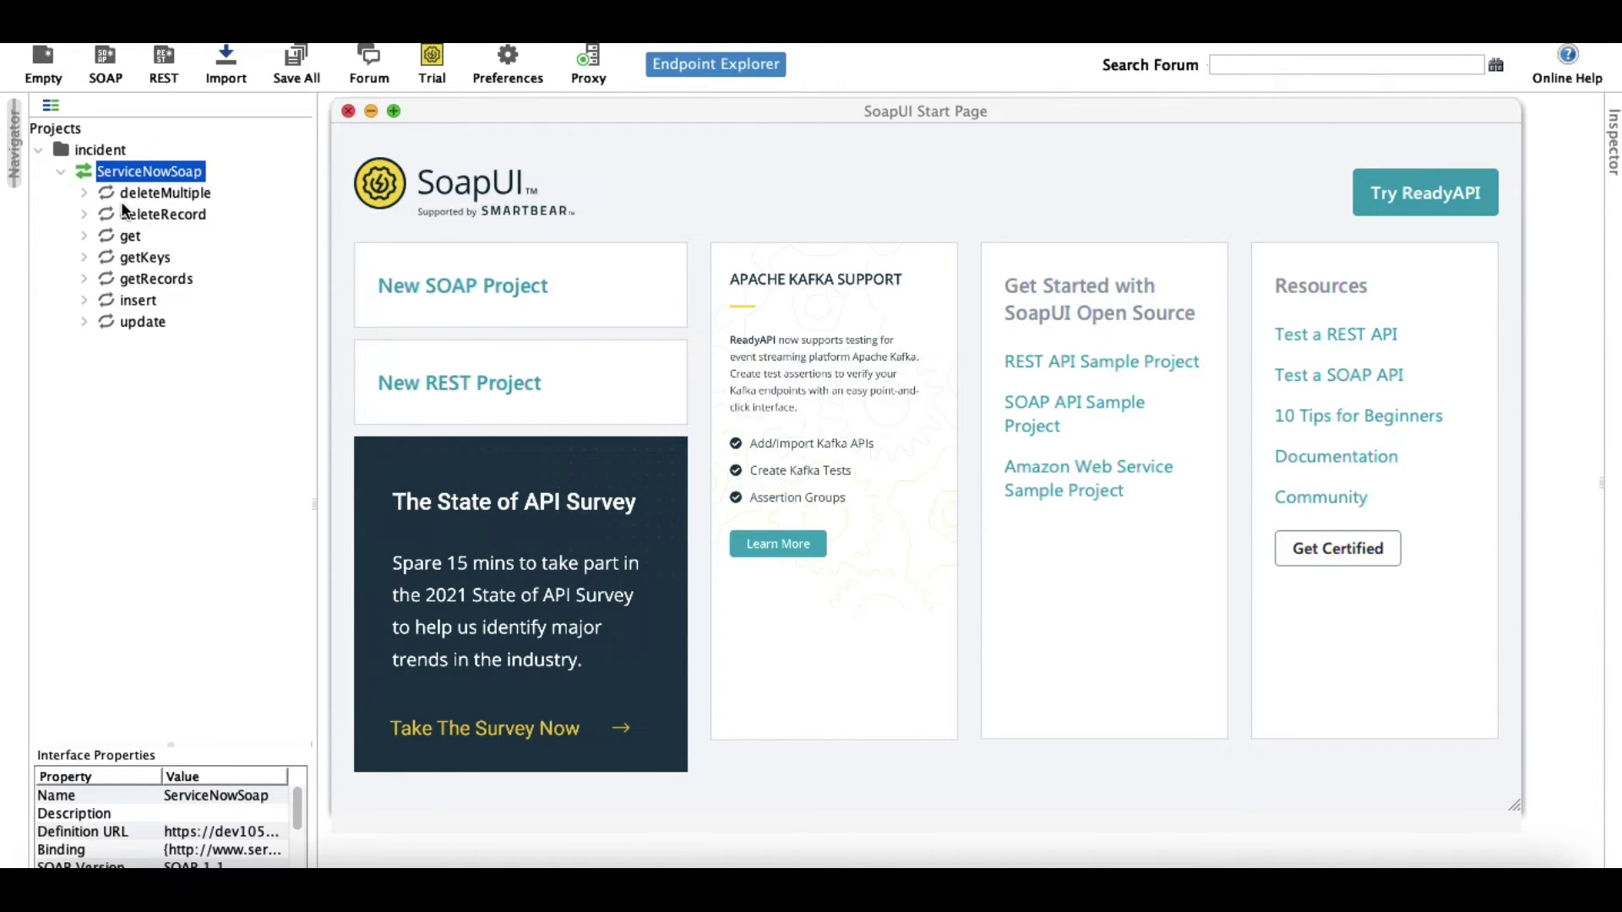
Expand the insert operation and open its Request 1 in the request editor.
left_click(136, 301)
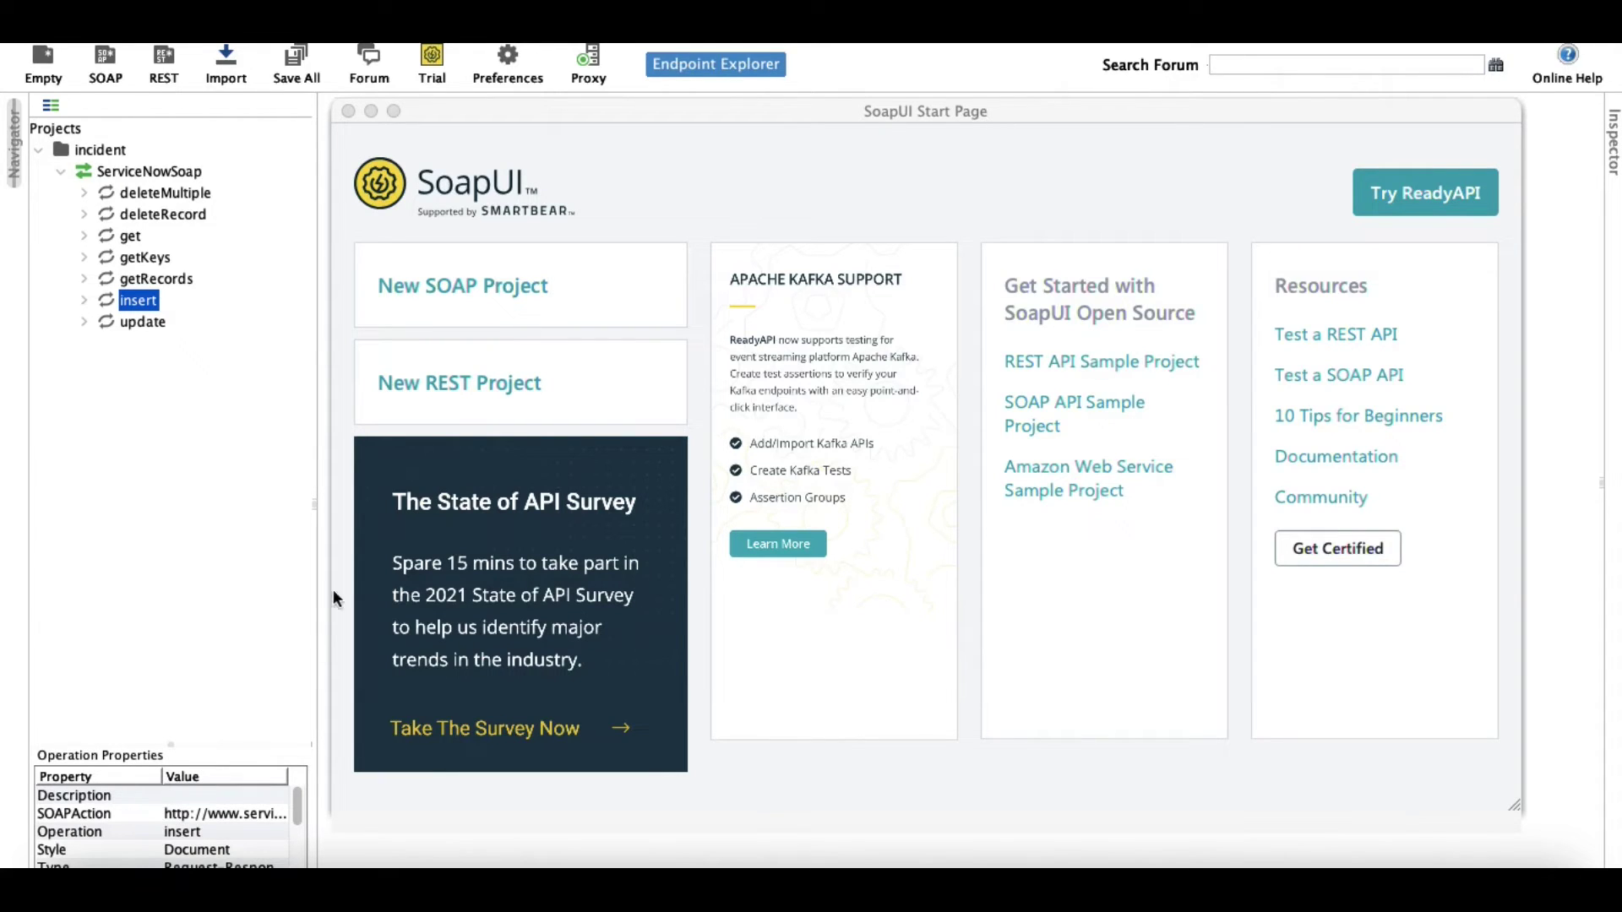
mouse_move(294, 799)
left_mouse_down()
mouse_move(288, 860)
mouse_move(285, 796)
left_mouse_up()
left_click(84, 301)
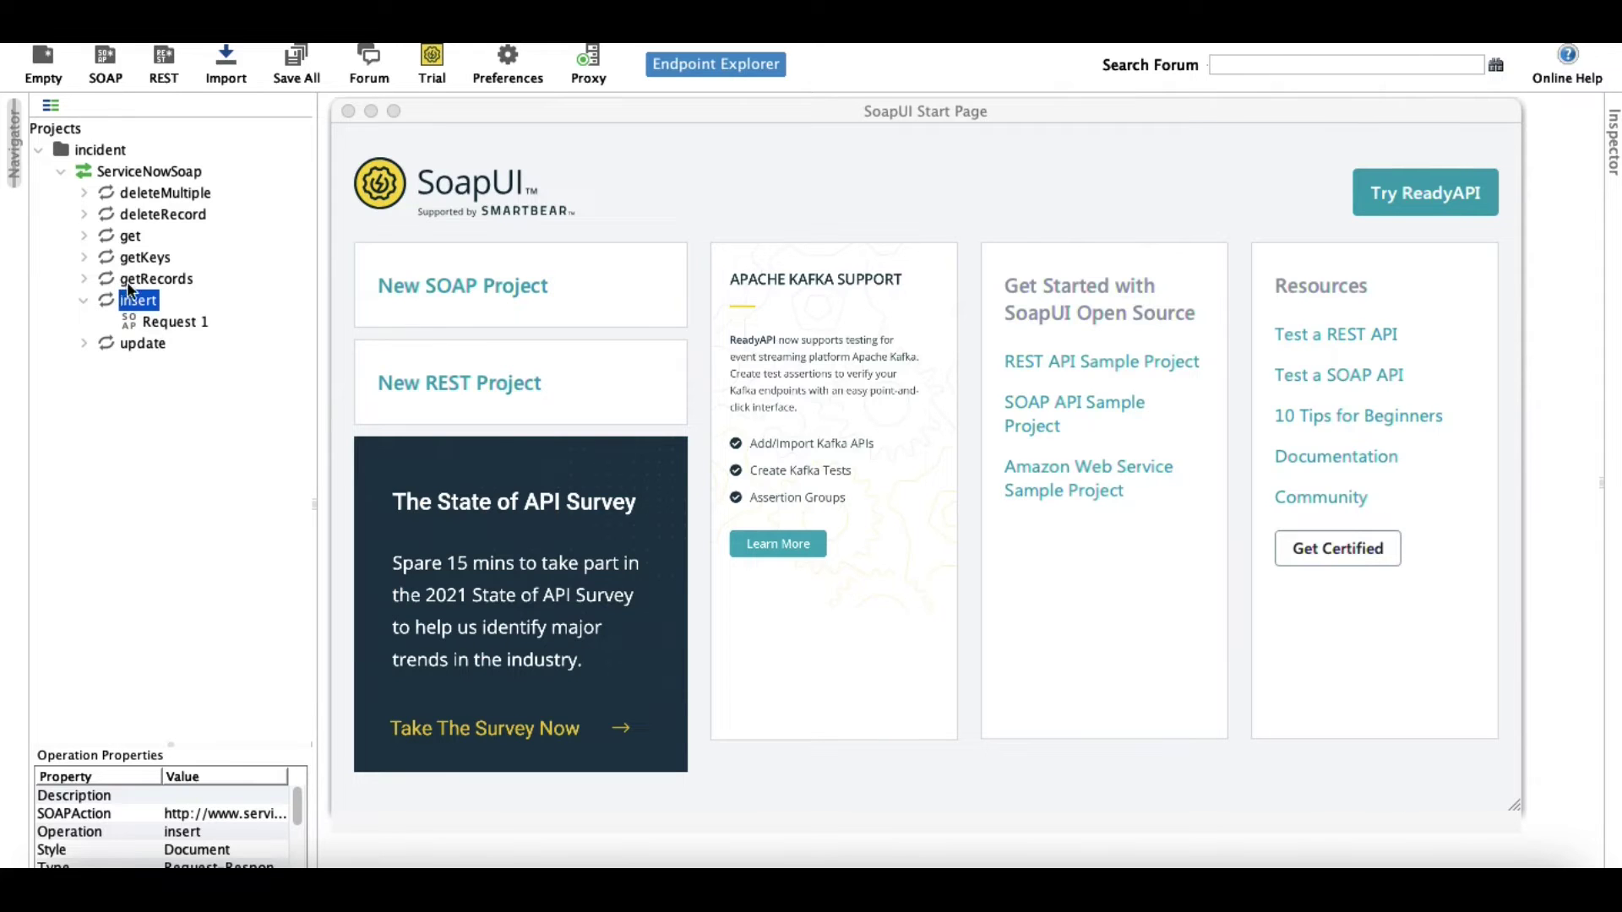
left_click(180, 323)
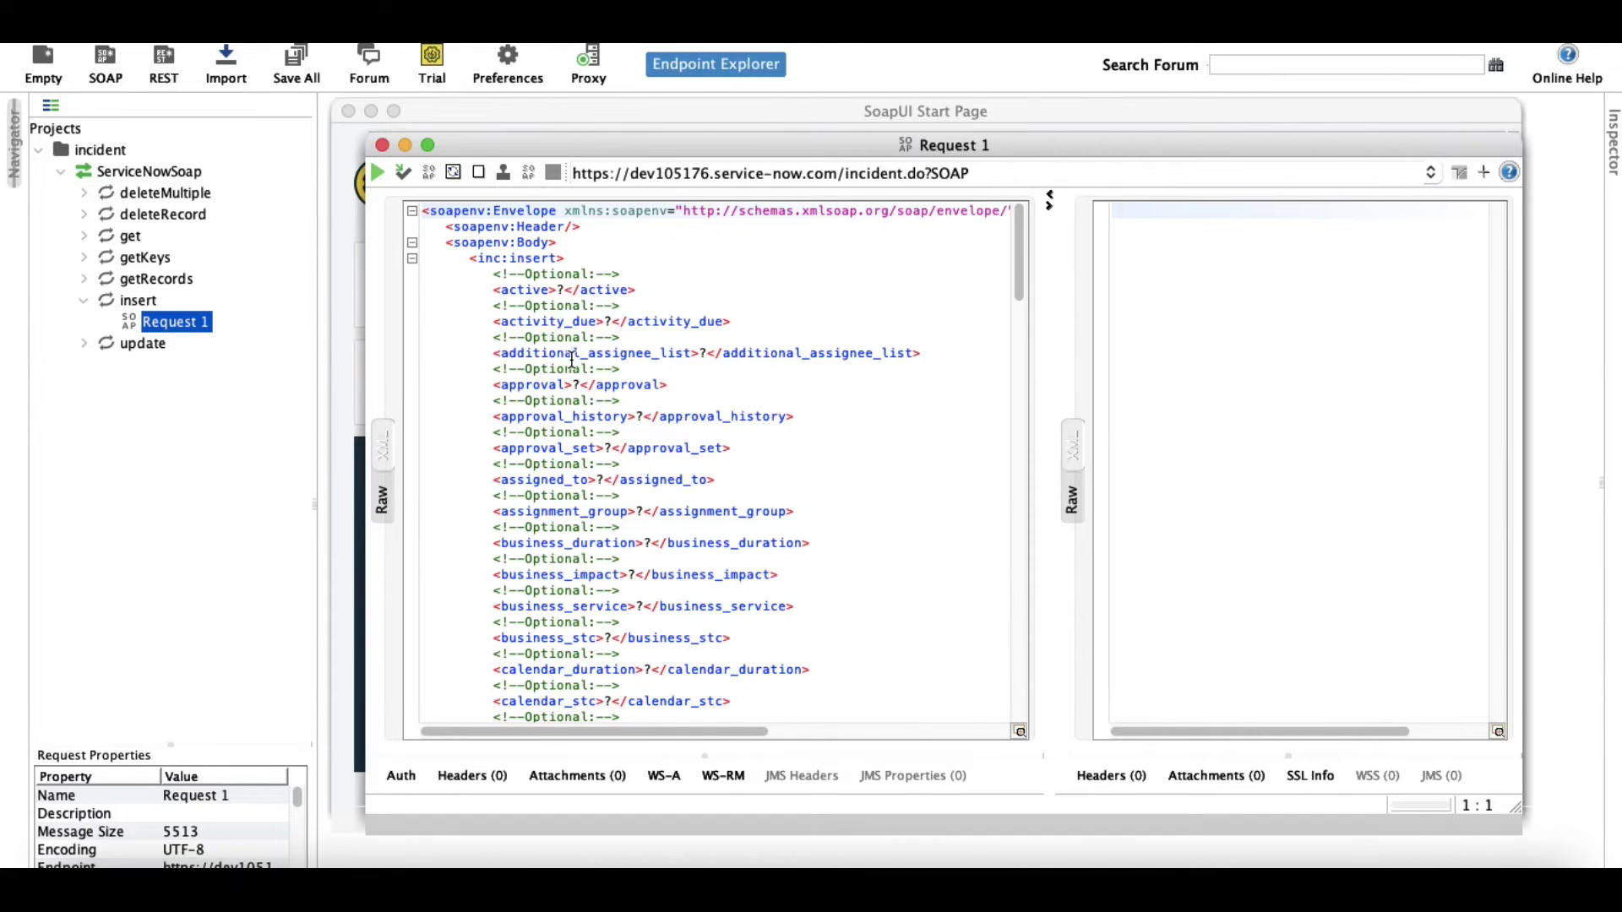
Review the insert request's incident fields, then begin editing the Username property value.
scroll(571, 359, "down", 20)
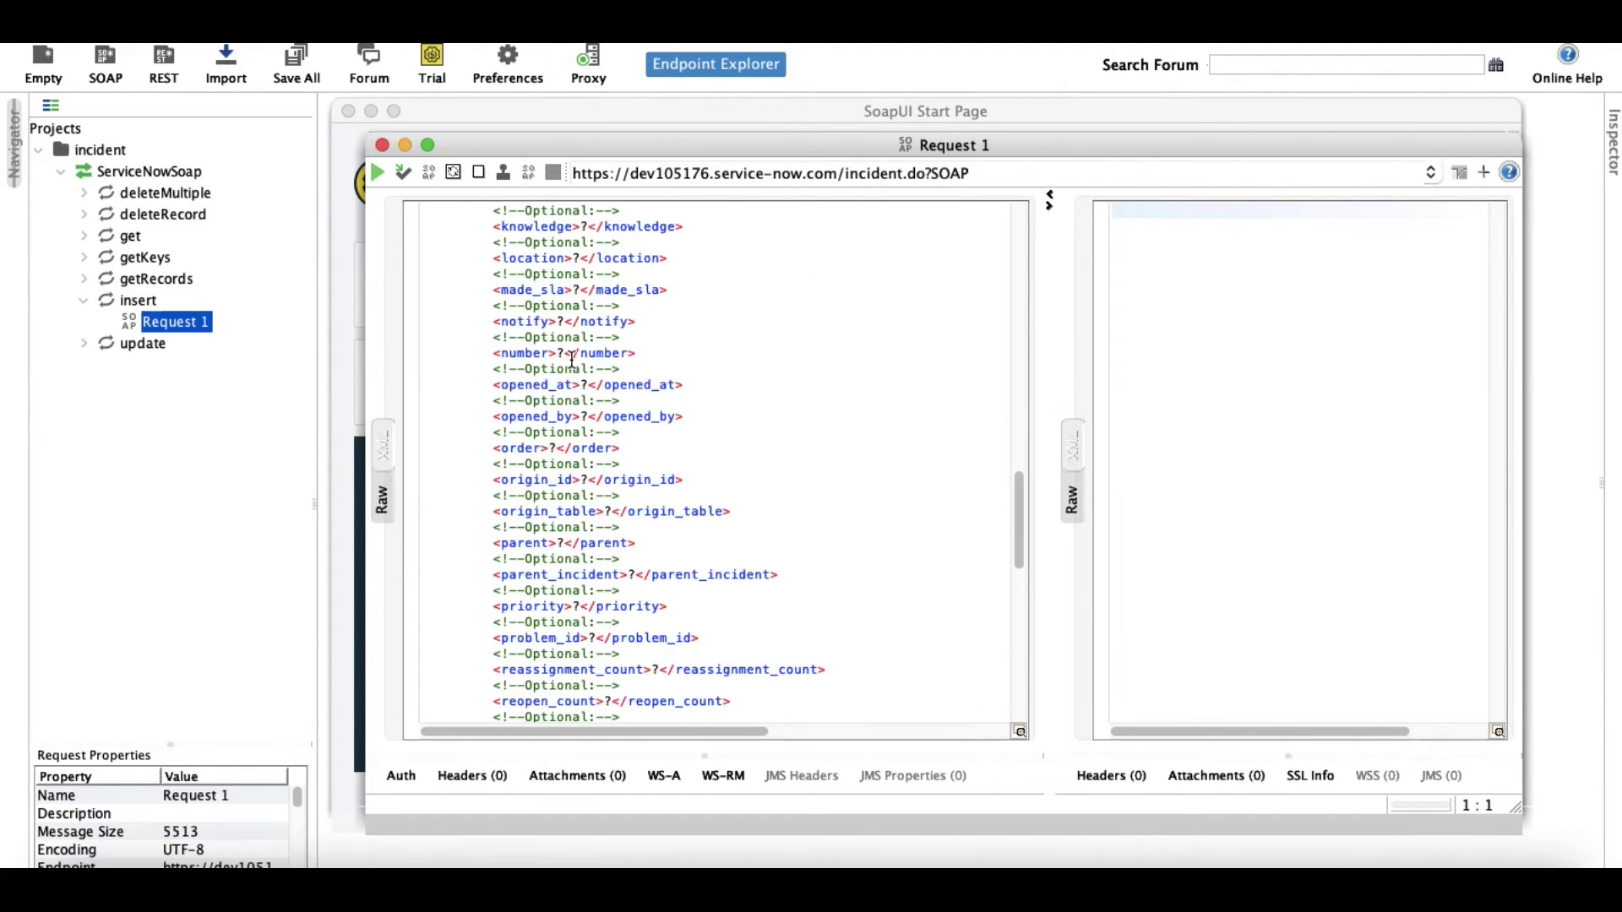
scroll(572, 359, "down", 9)
scroll(572, 359, "down", 8)
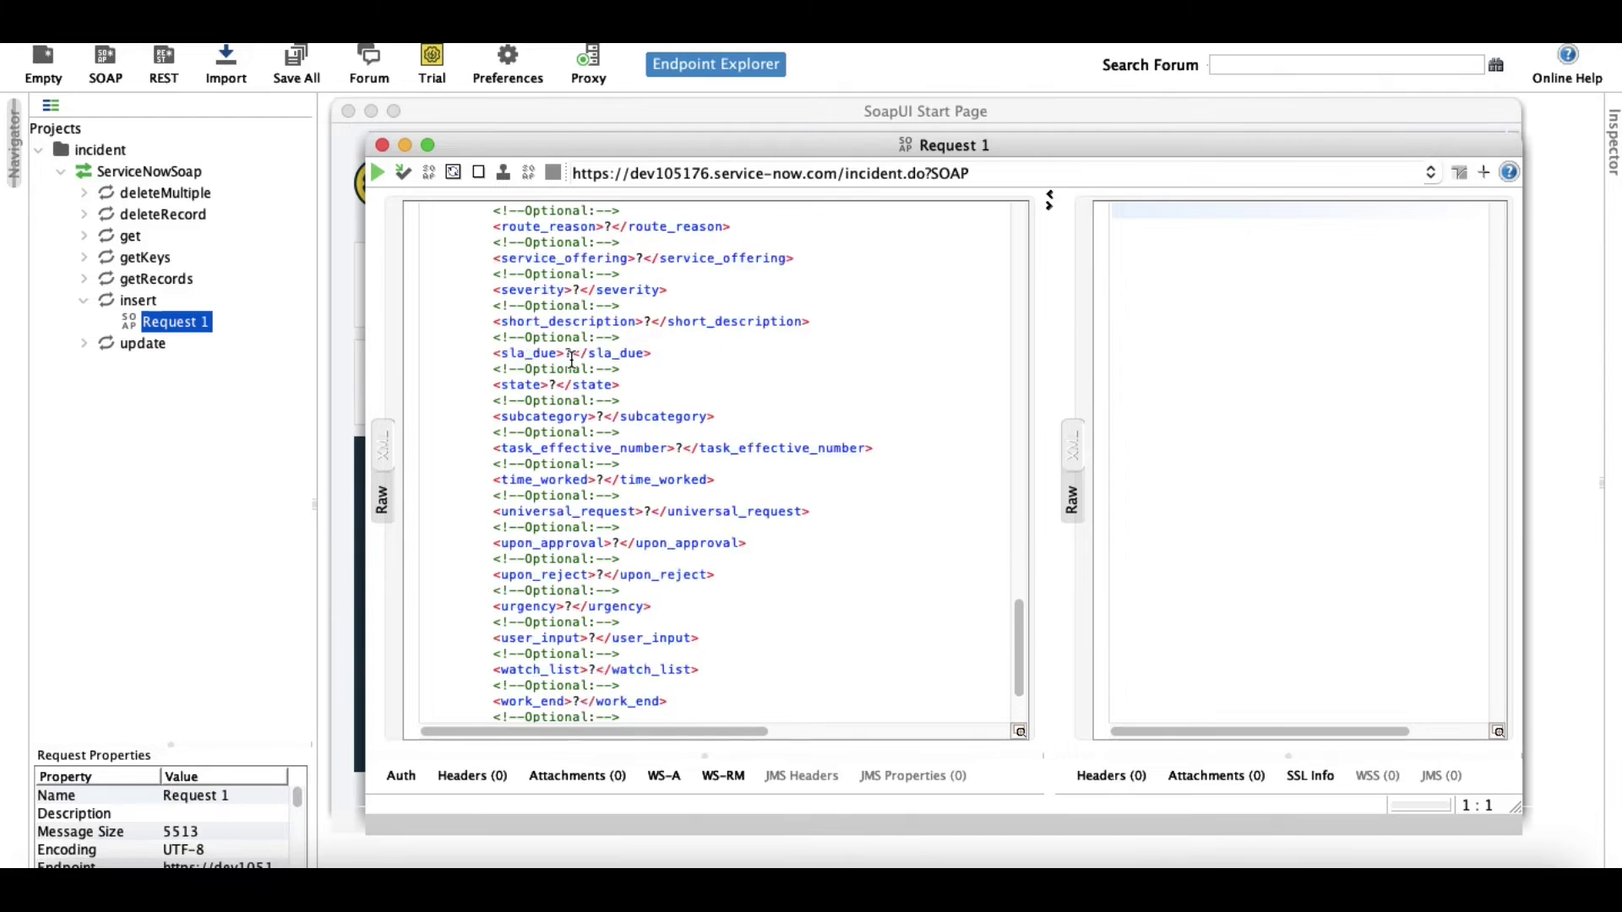
scroll(572, 359, "up", 12)
scroll(572, 359, "up", 20)
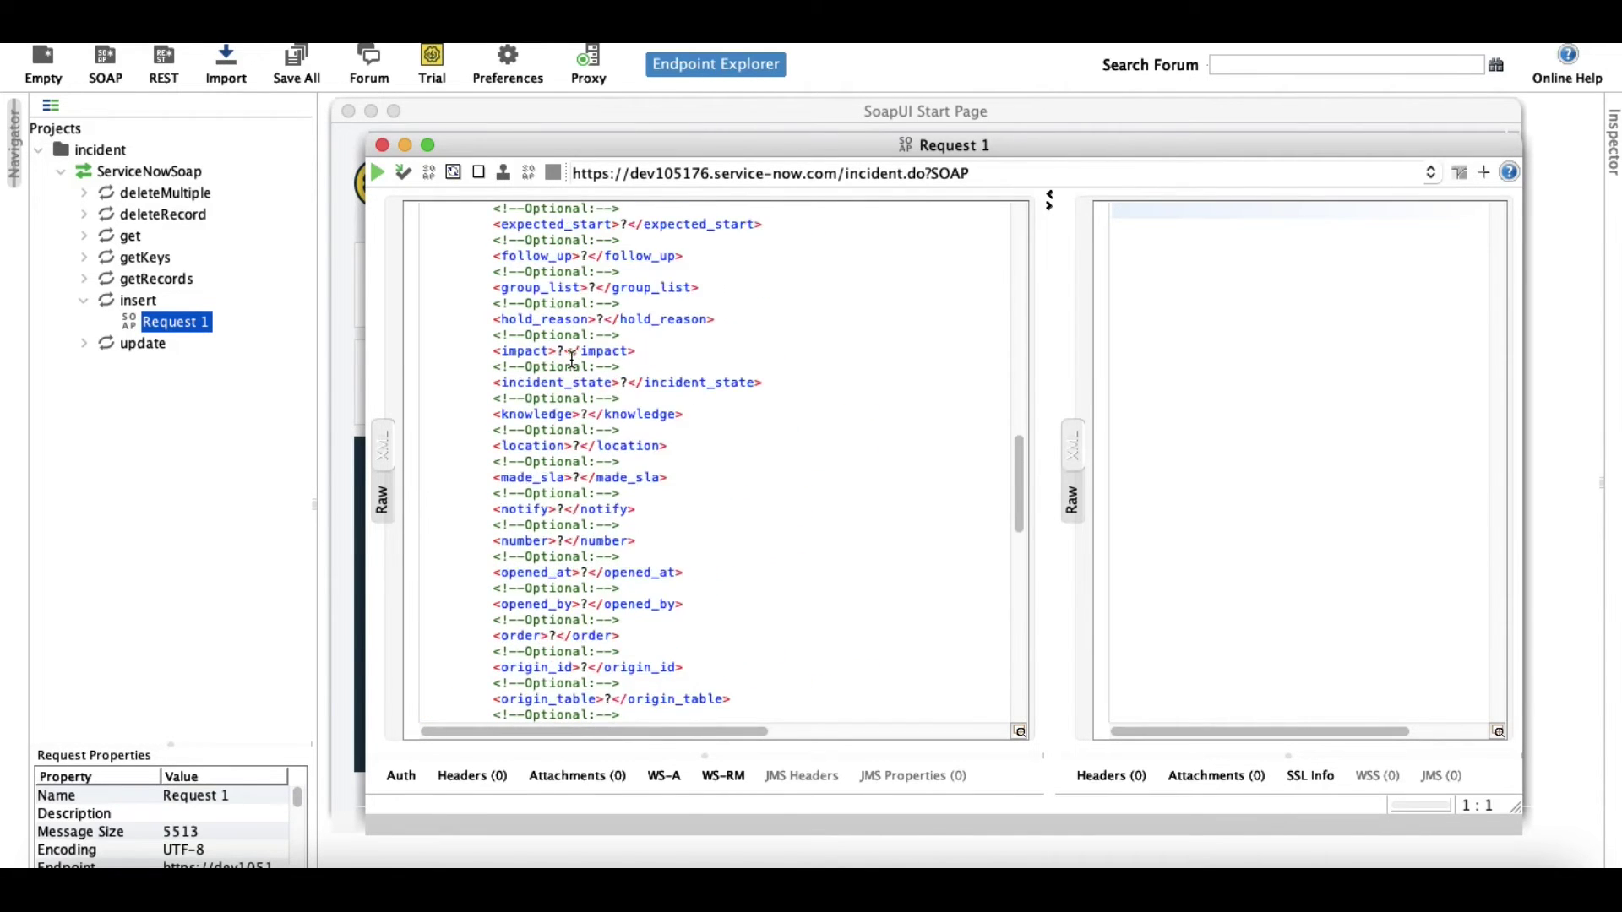
scroll(572, 359, "up", 5)
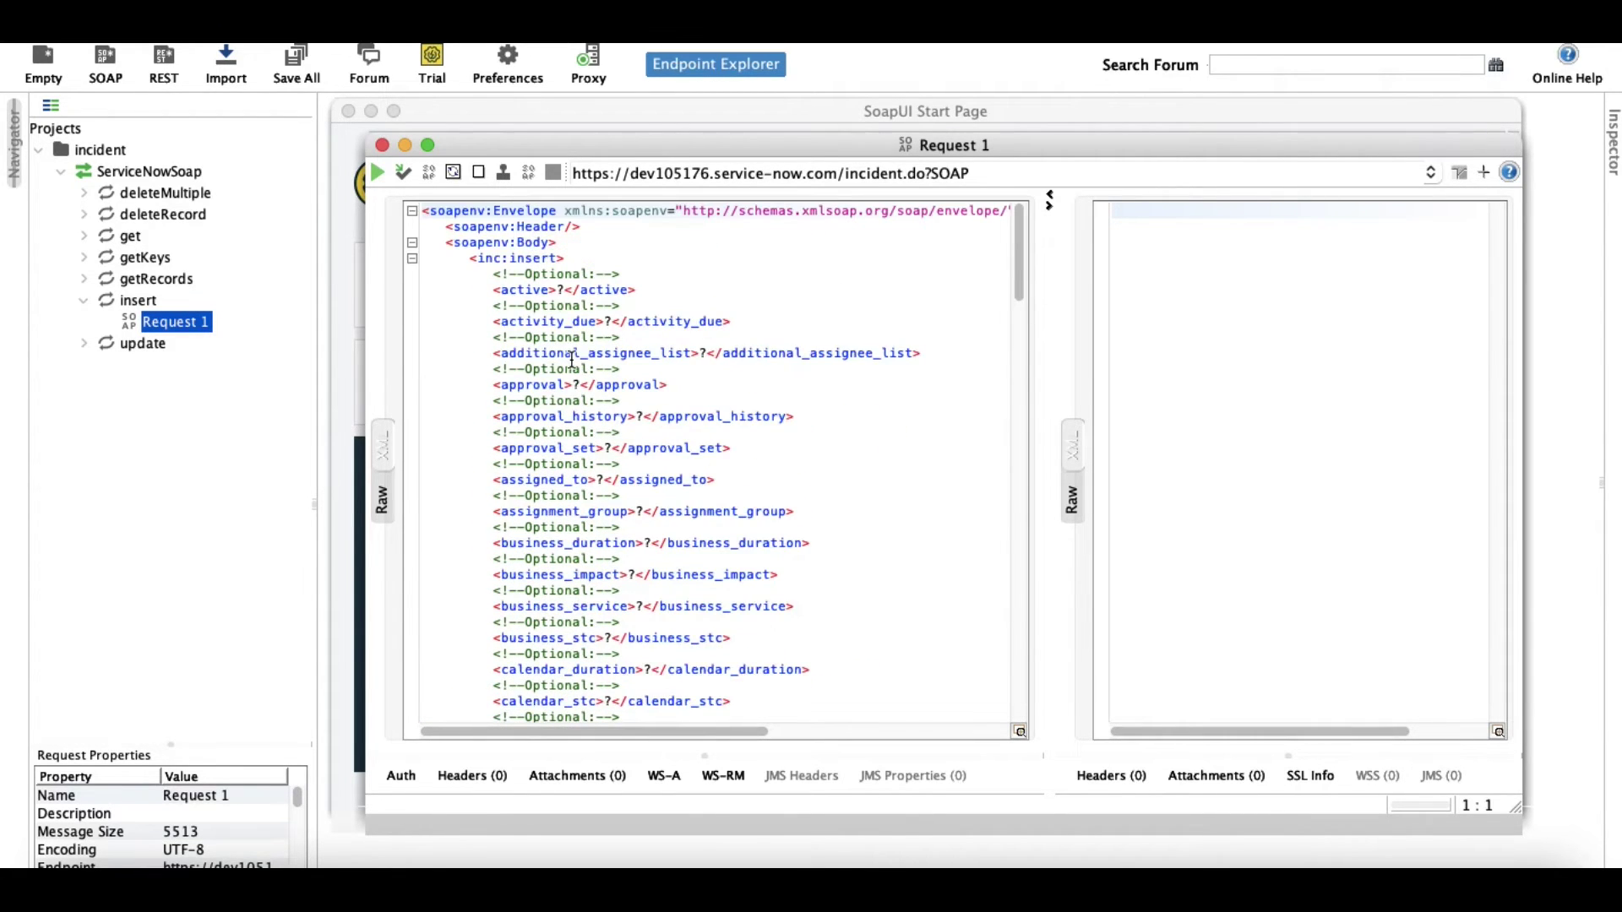
scroll(572, 359, "down", 15)
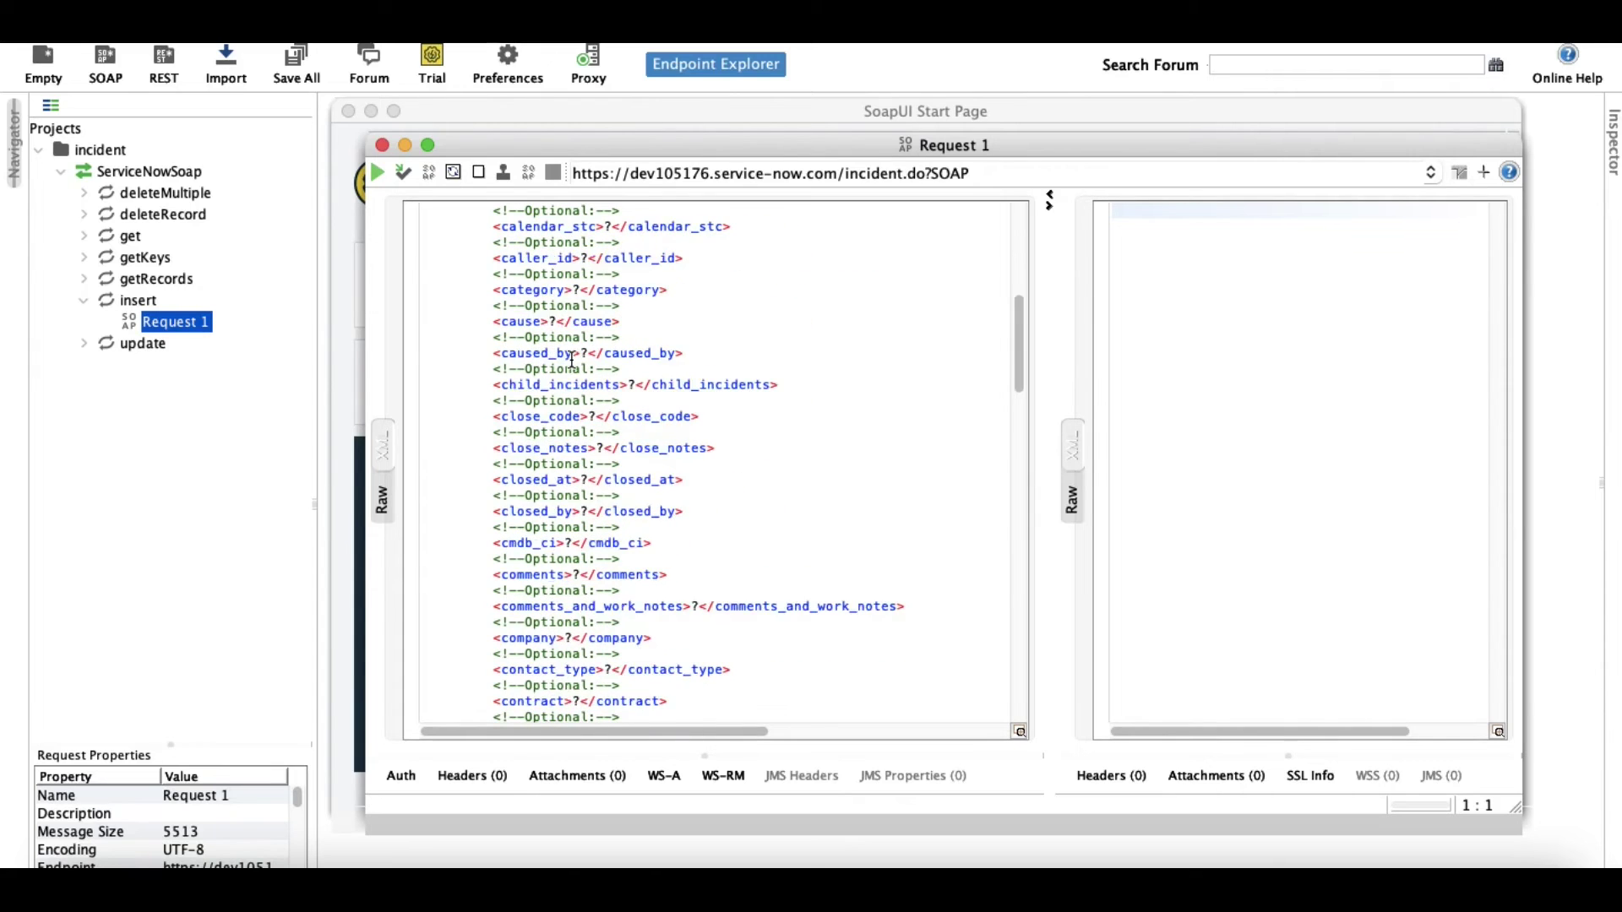
scroll(572, 359, "down", 15)
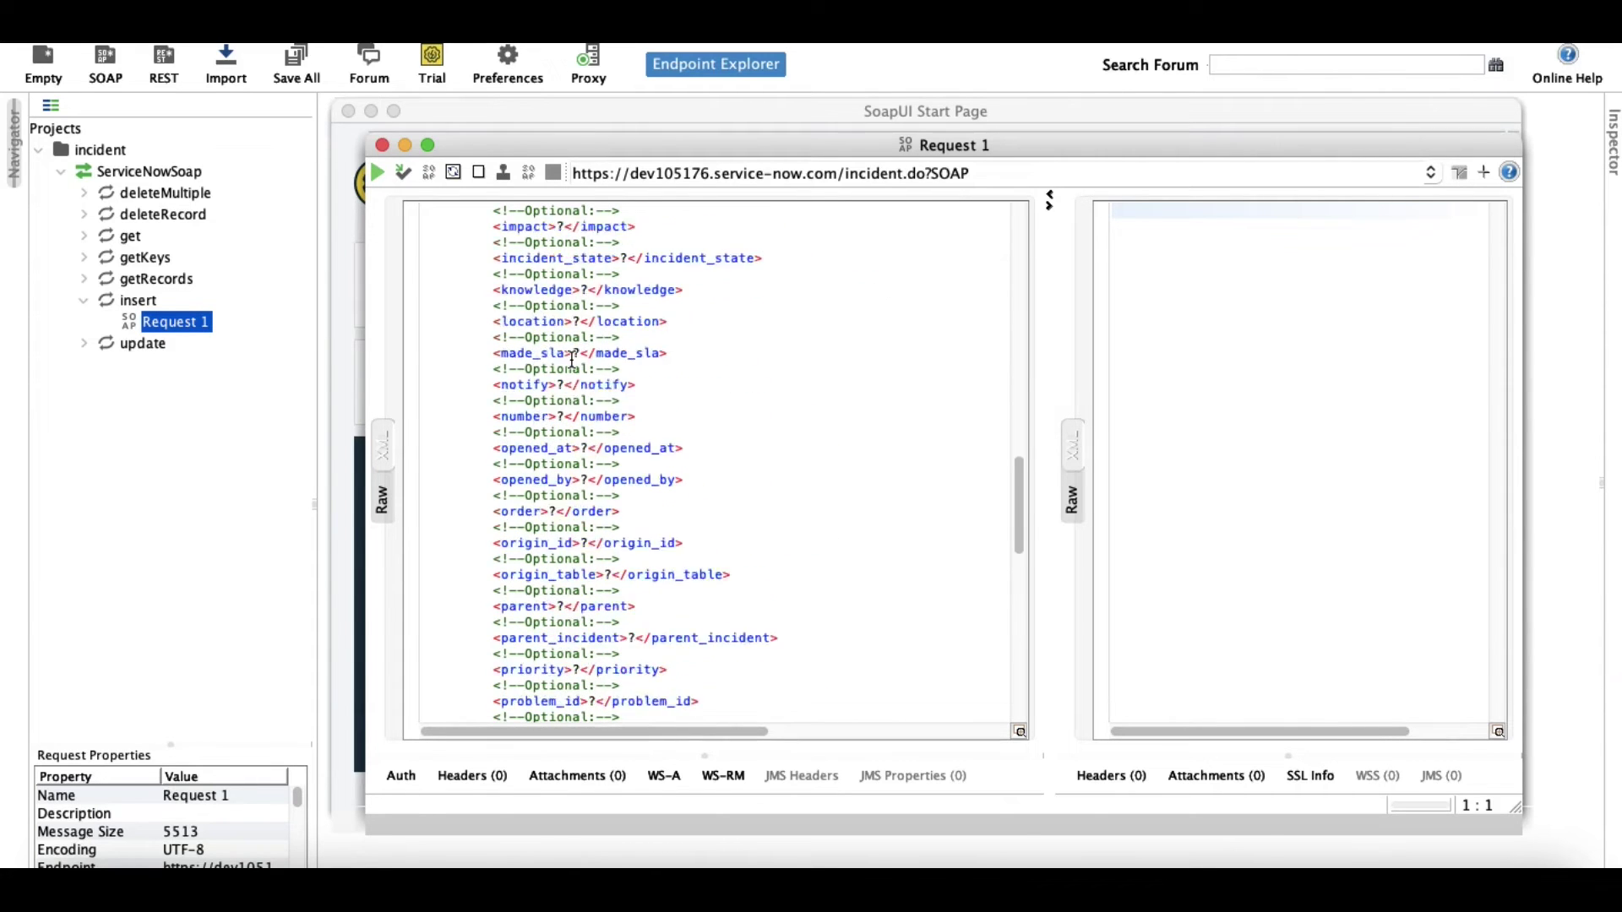
scroll(572, 359, "down", 6)
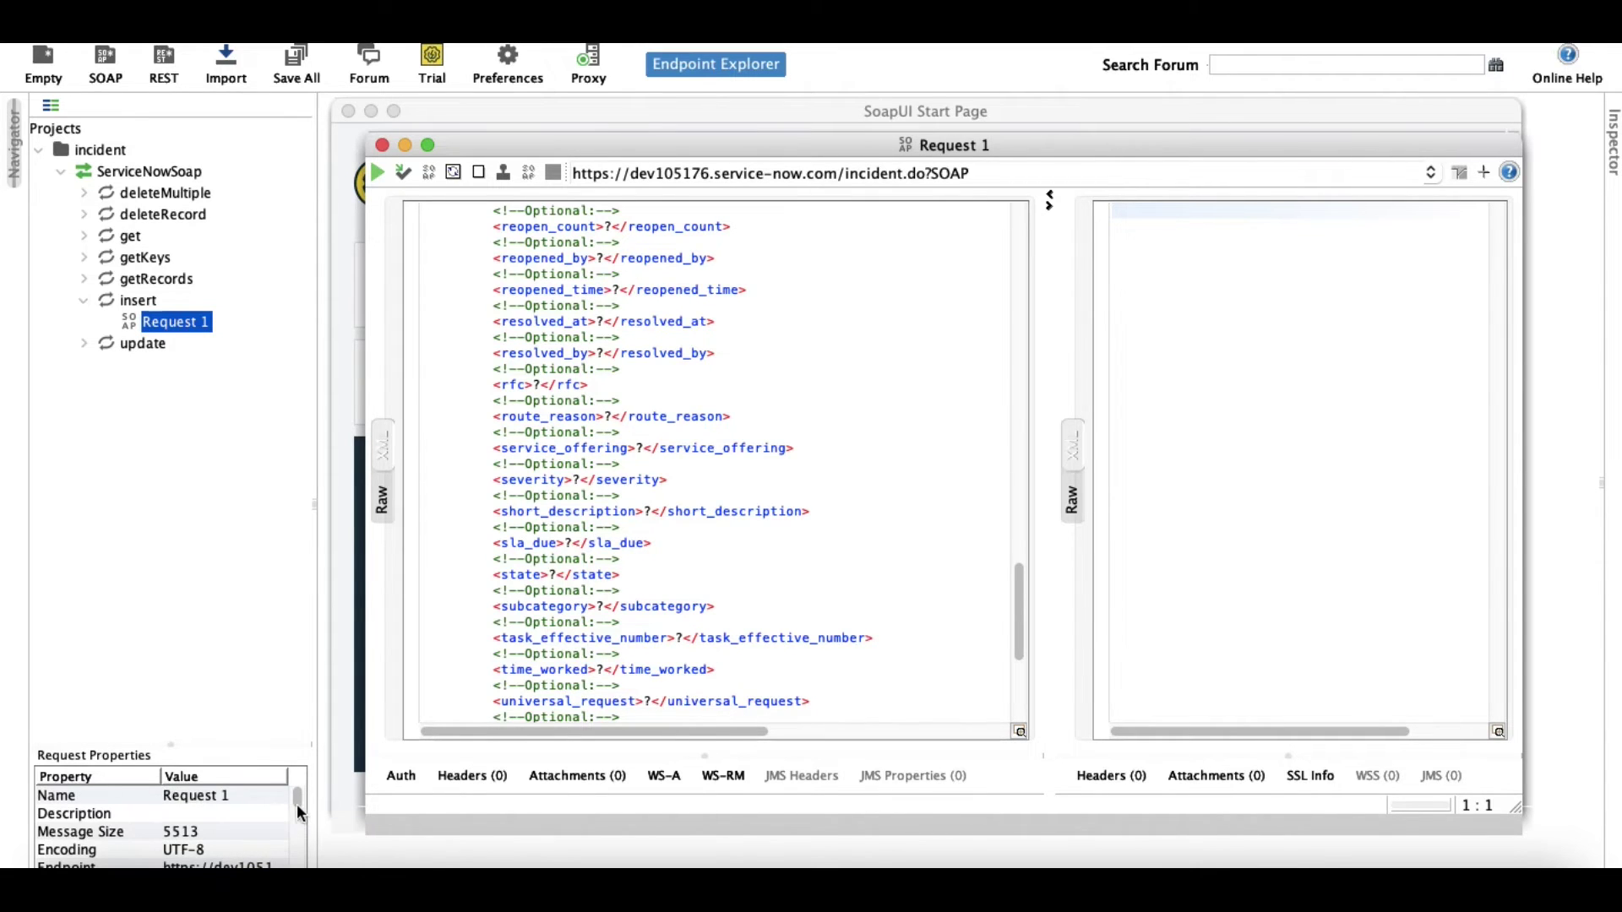
left_click_drag(296, 797, 297, 813)
double_click(216, 797)
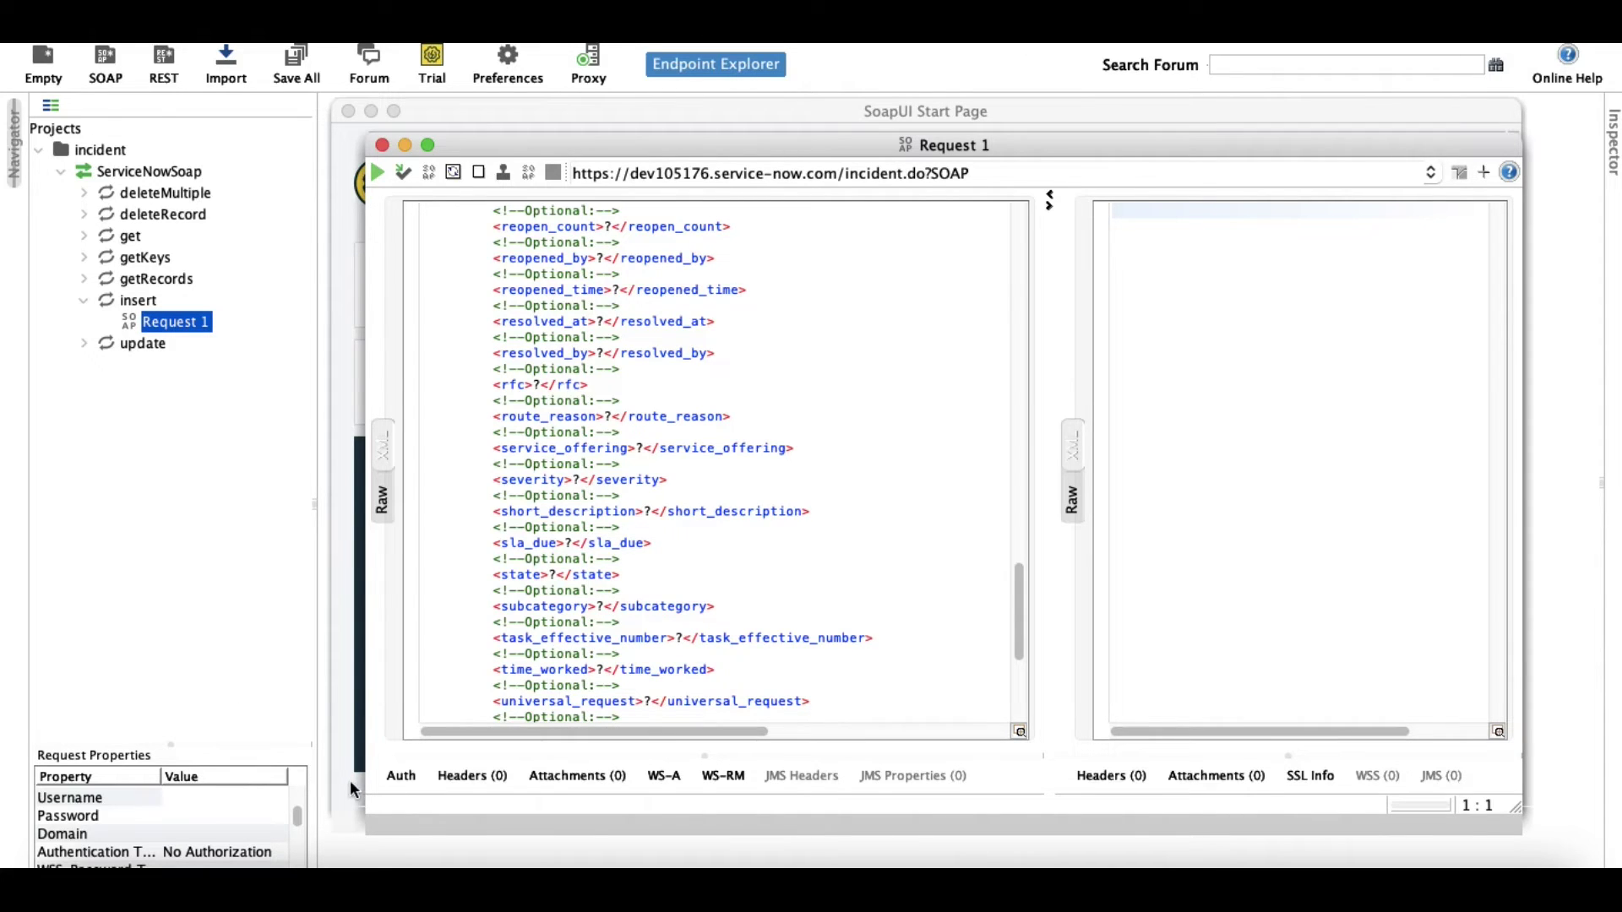
Paste the integration user's username and password into the insert request's properties.
key("super+v")
left_click(230, 816)
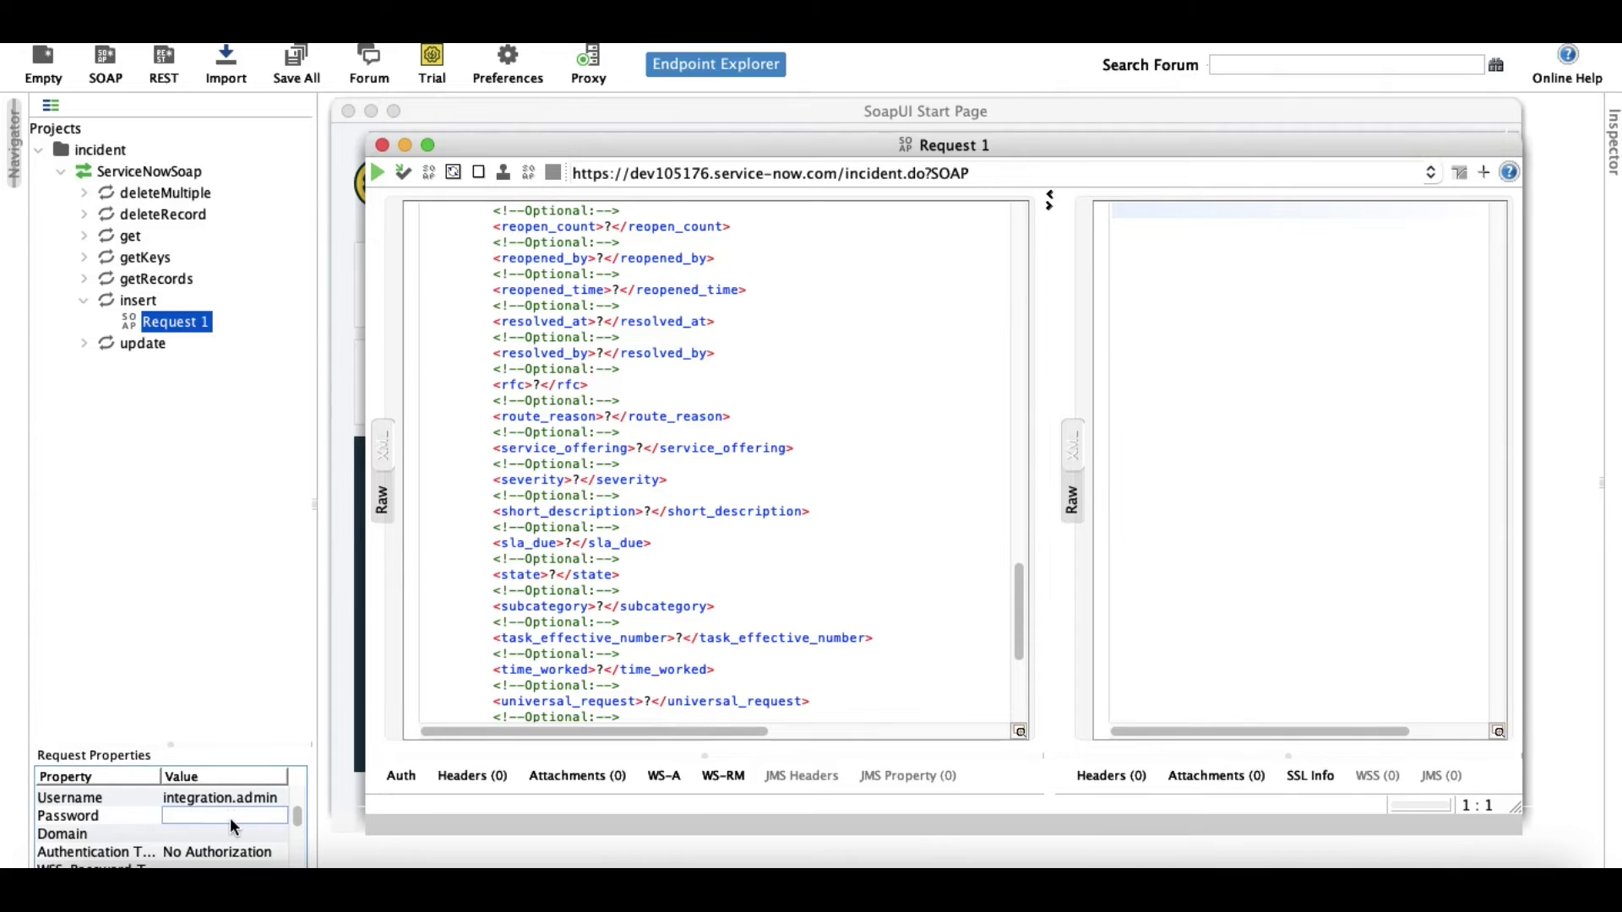
key("super+v")
left_click(195, 601)
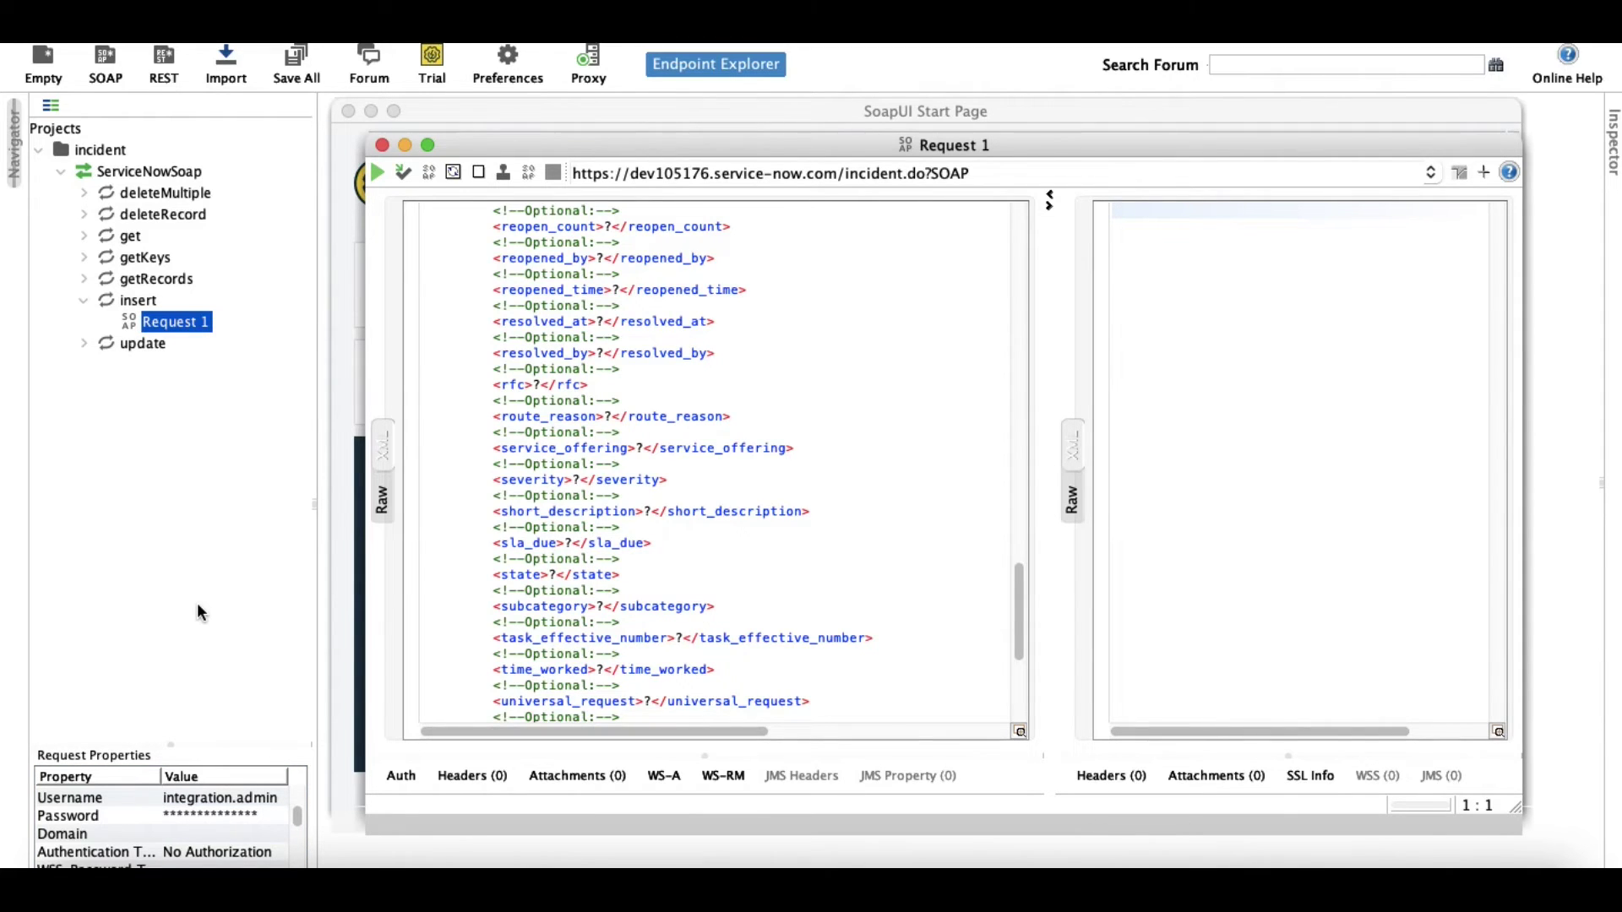
scroll(745, 473, "up", 20)
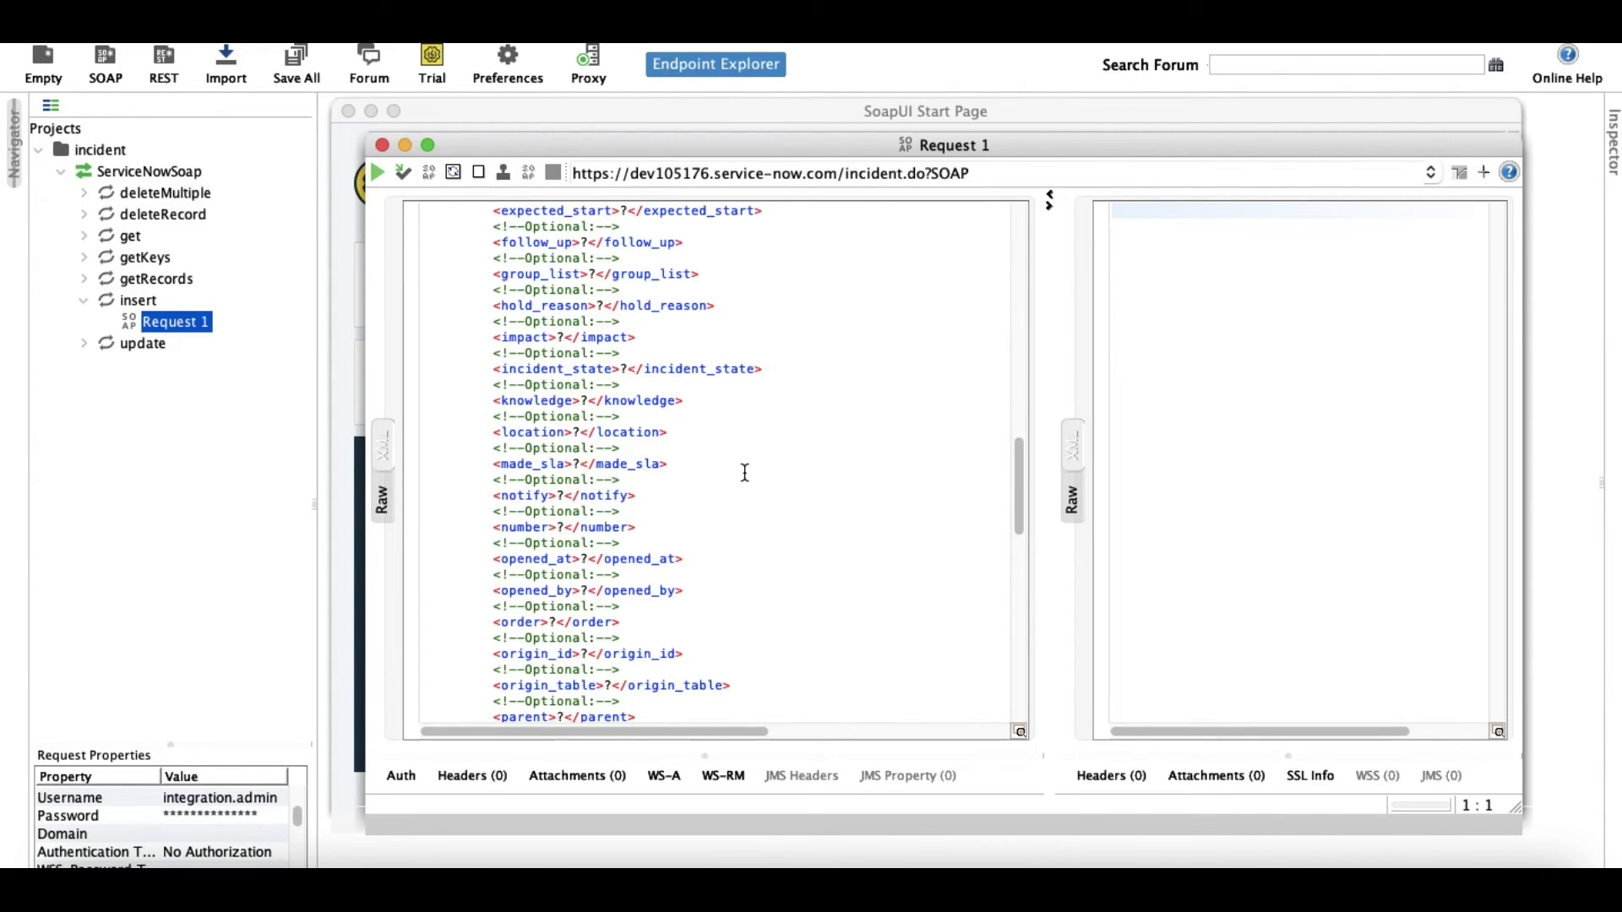
scroll(745, 473, "up", 10)
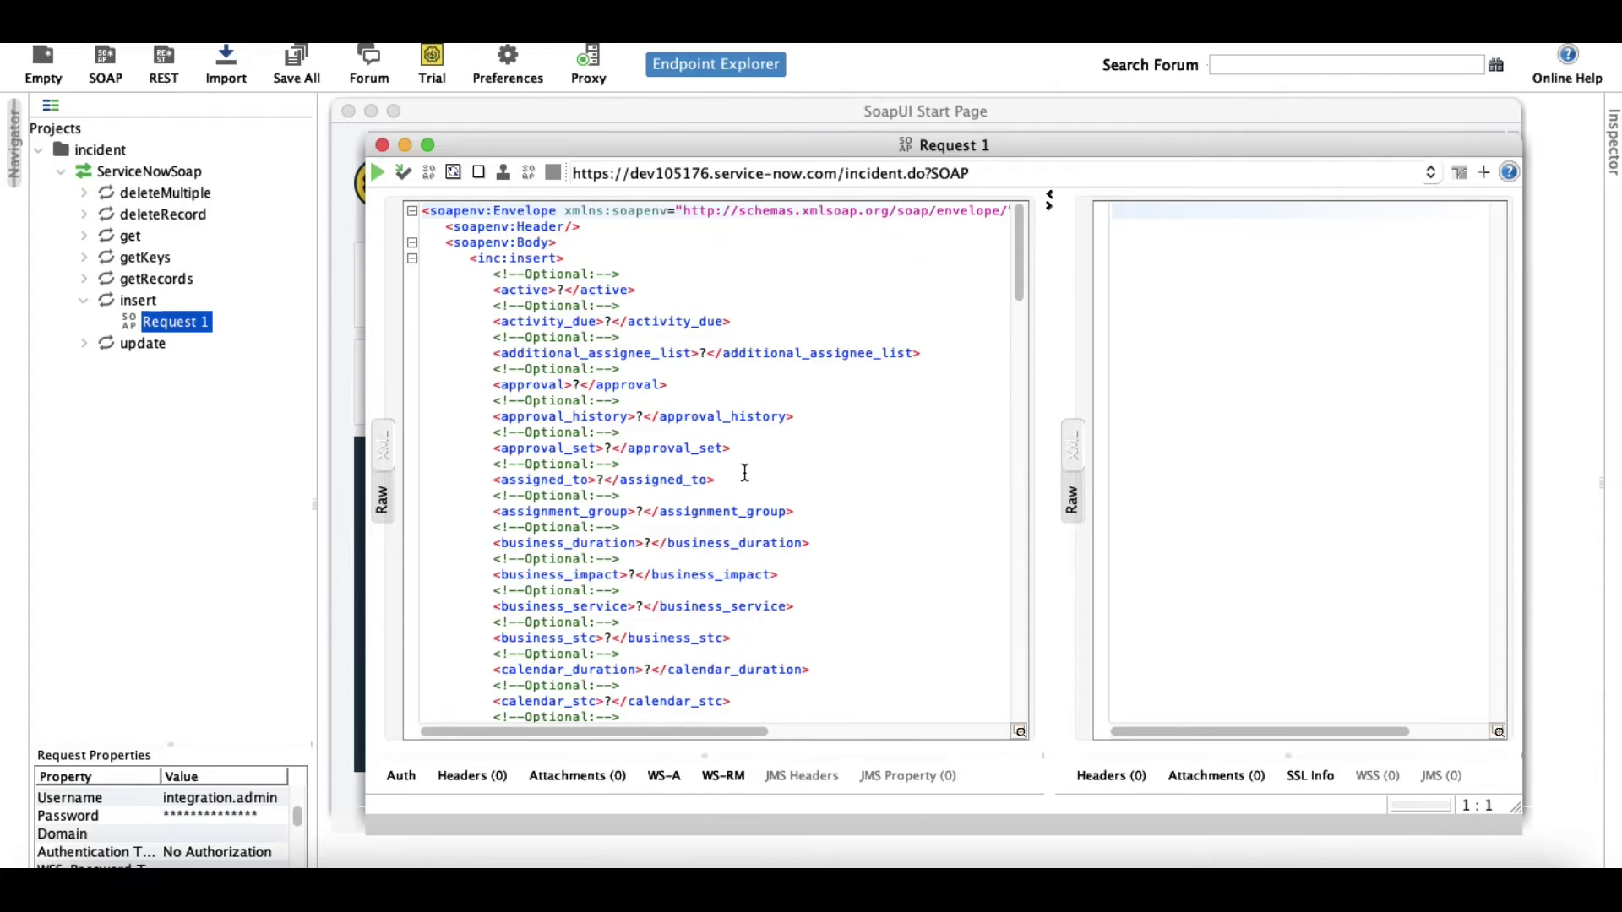
scroll(745, 473, "down", 8)
scroll(745, 473, "down", 8)
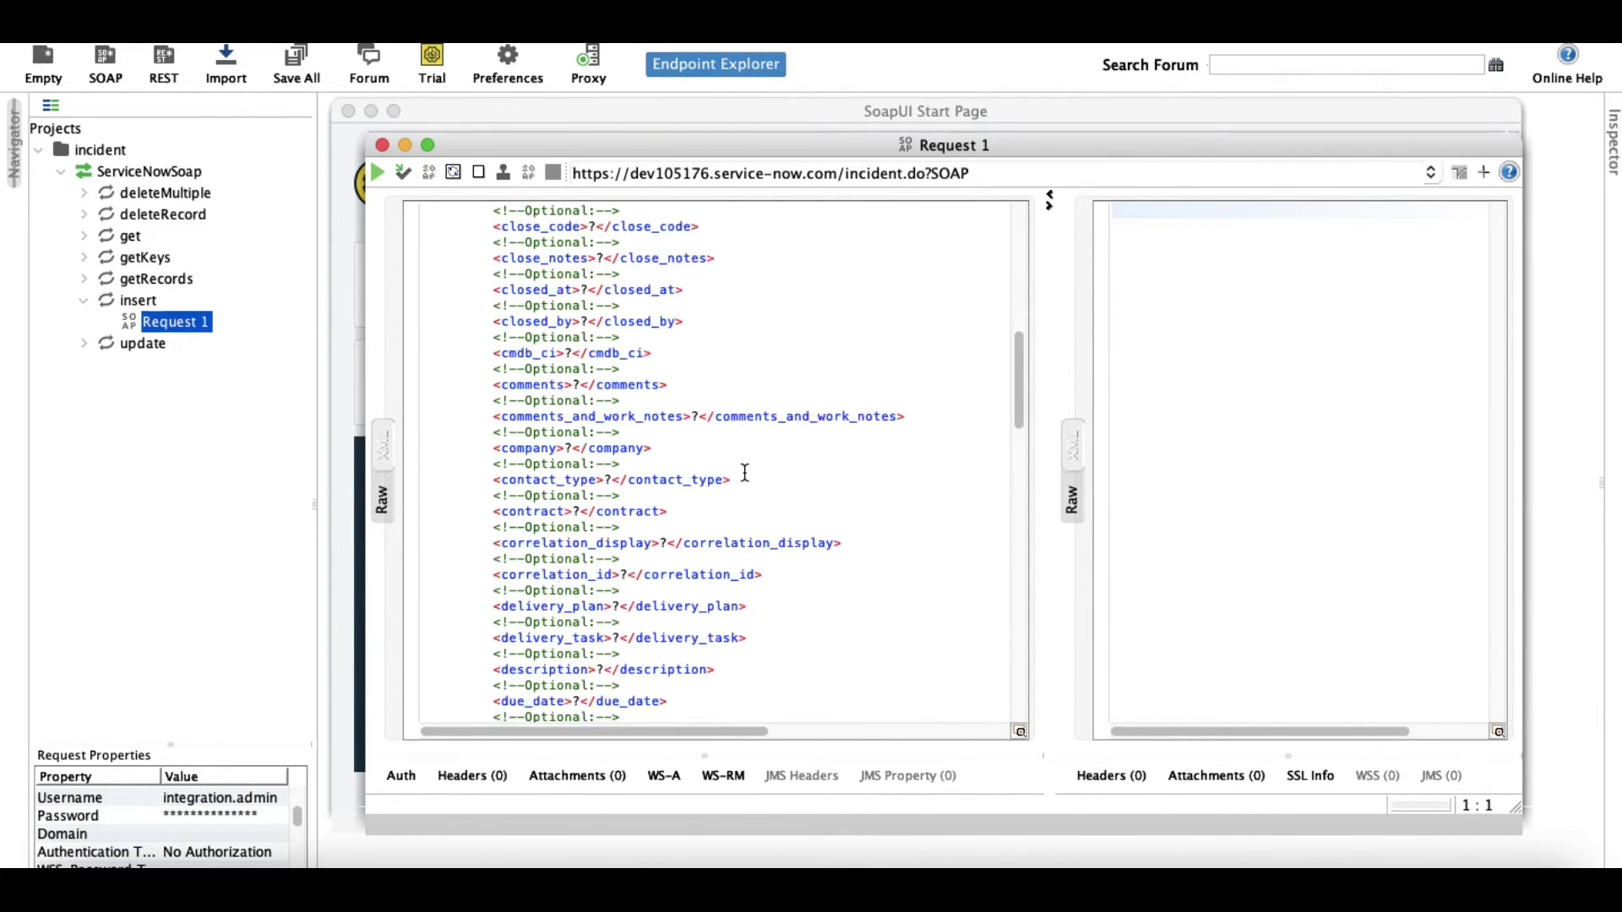
scroll(745, 471, "down", 10)
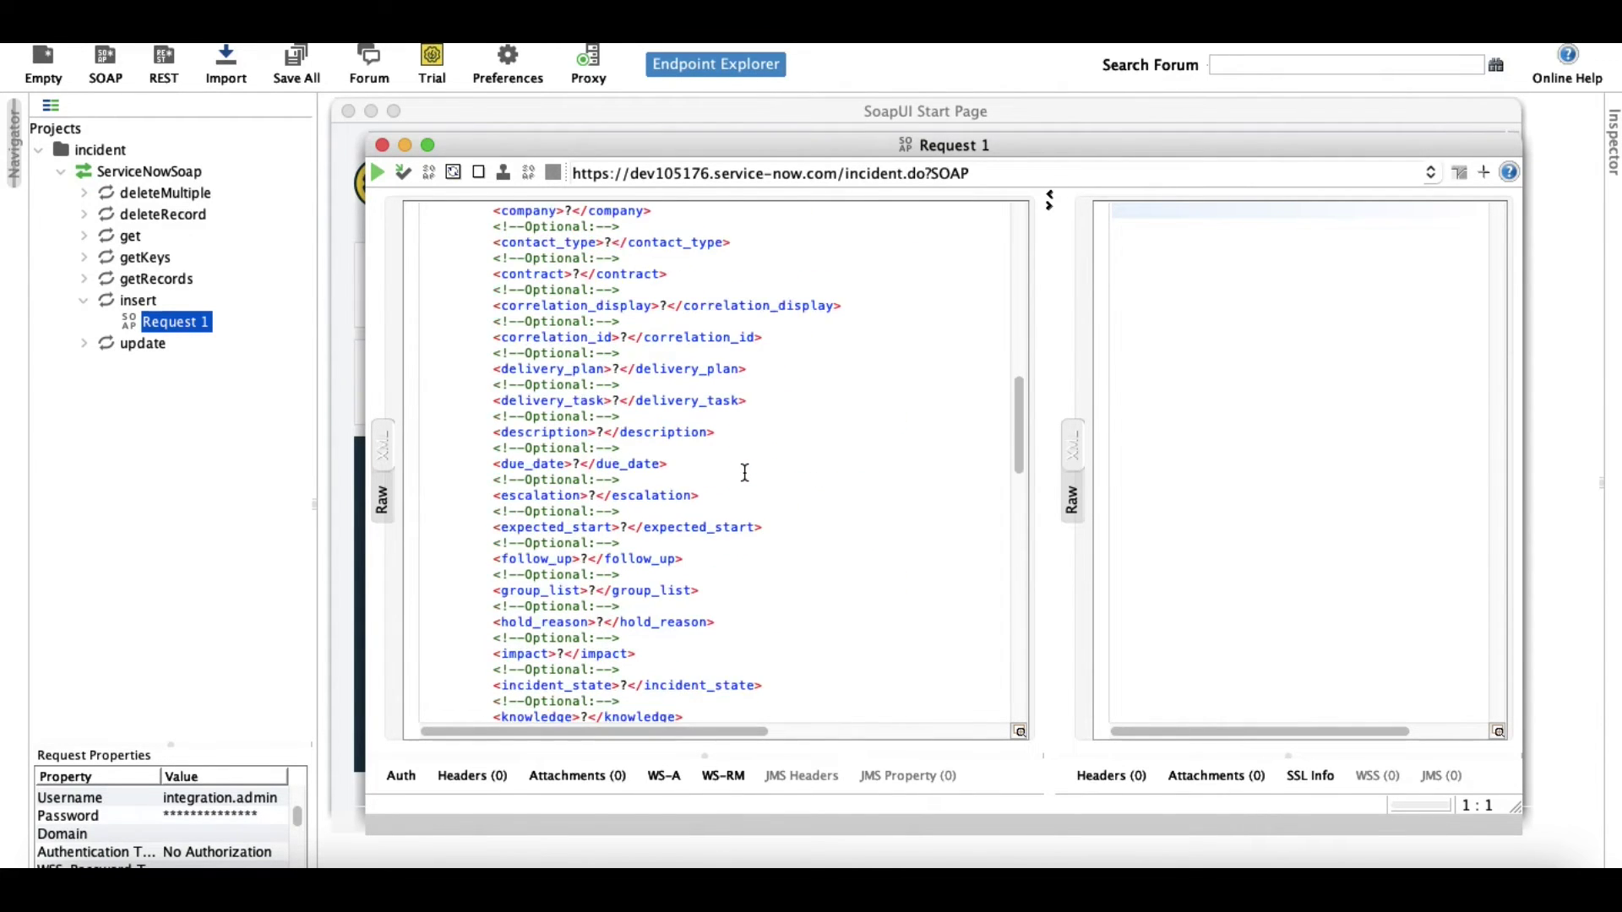
scroll(745, 473, "down", 9)
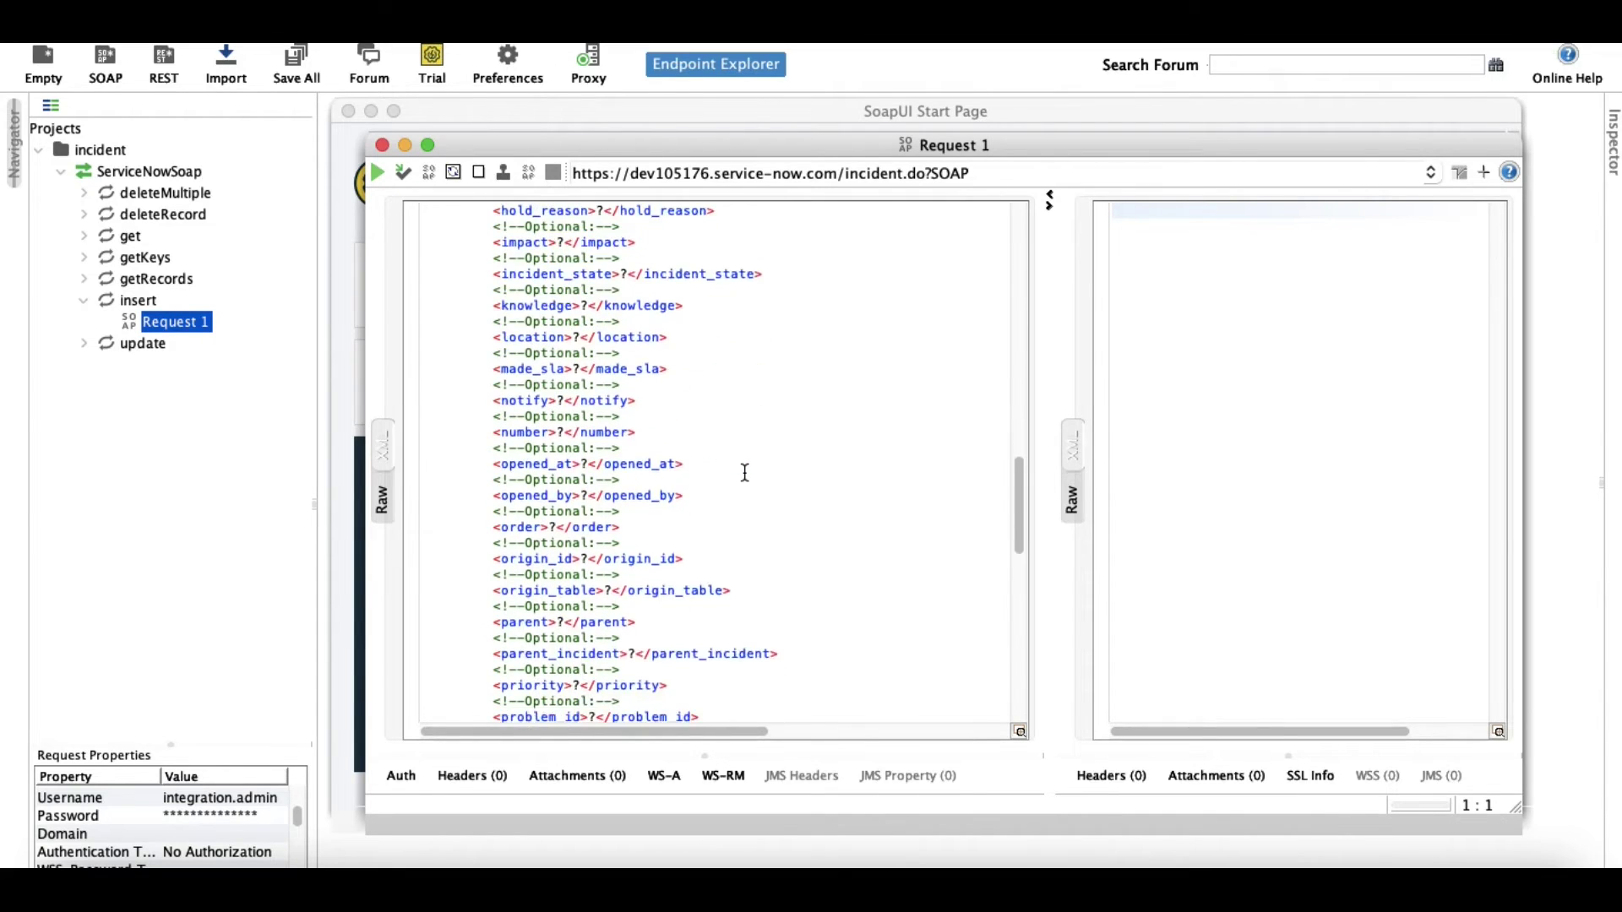
scroll(745, 473, "down", 3)
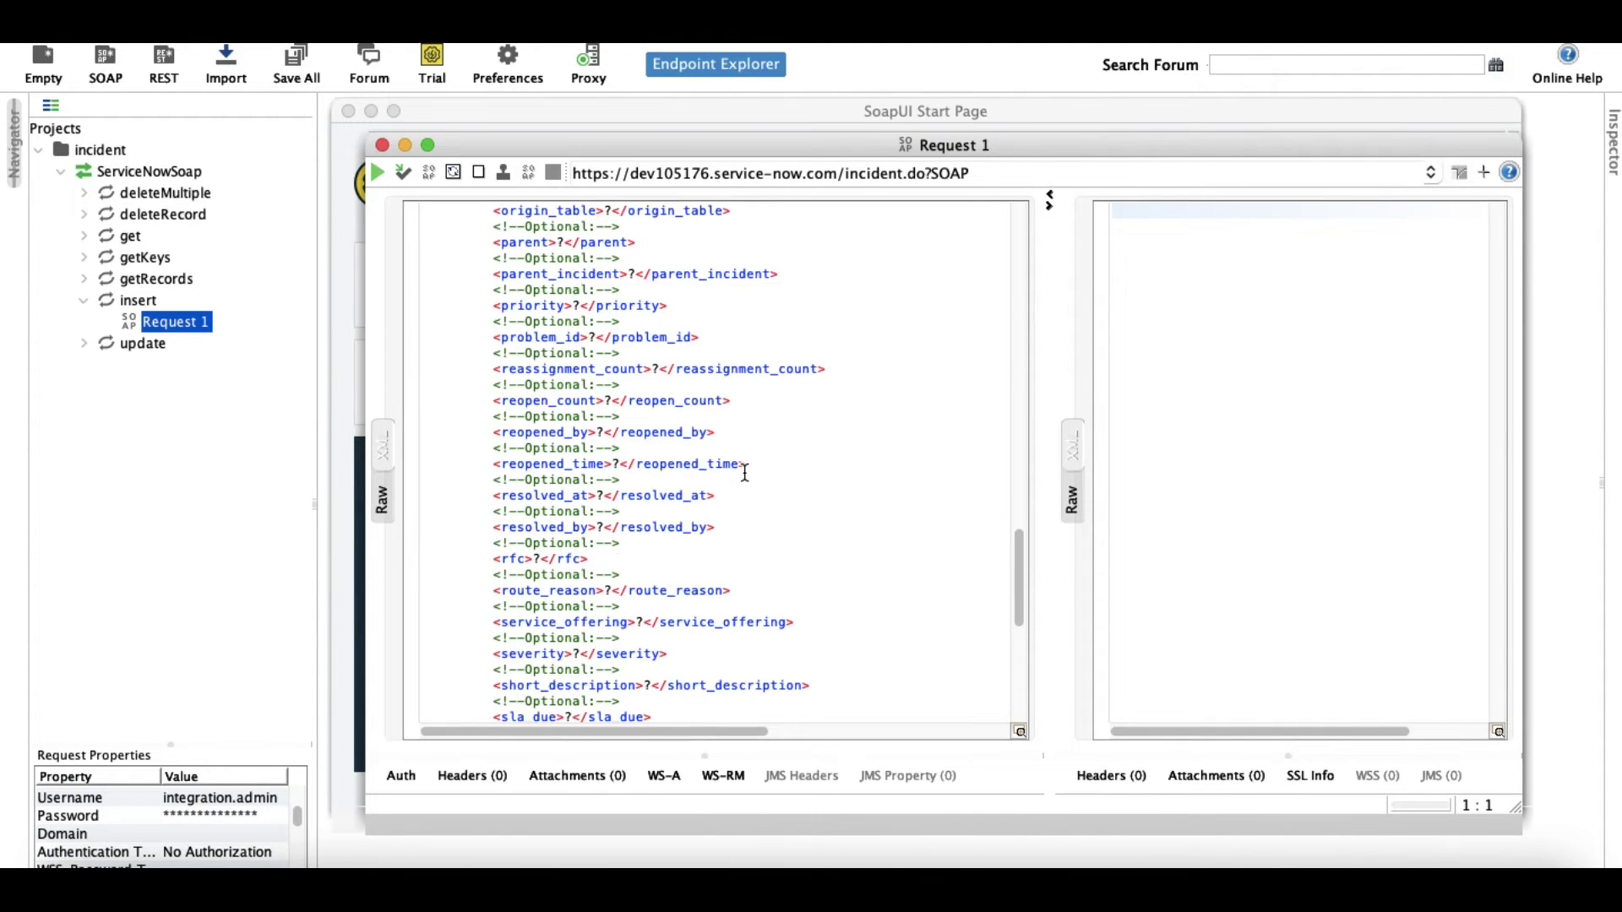
scroll(745, 472, "down", 1)
Replace the short_description placeholder with 'Test from soap UI'.
left_click(649, 672)
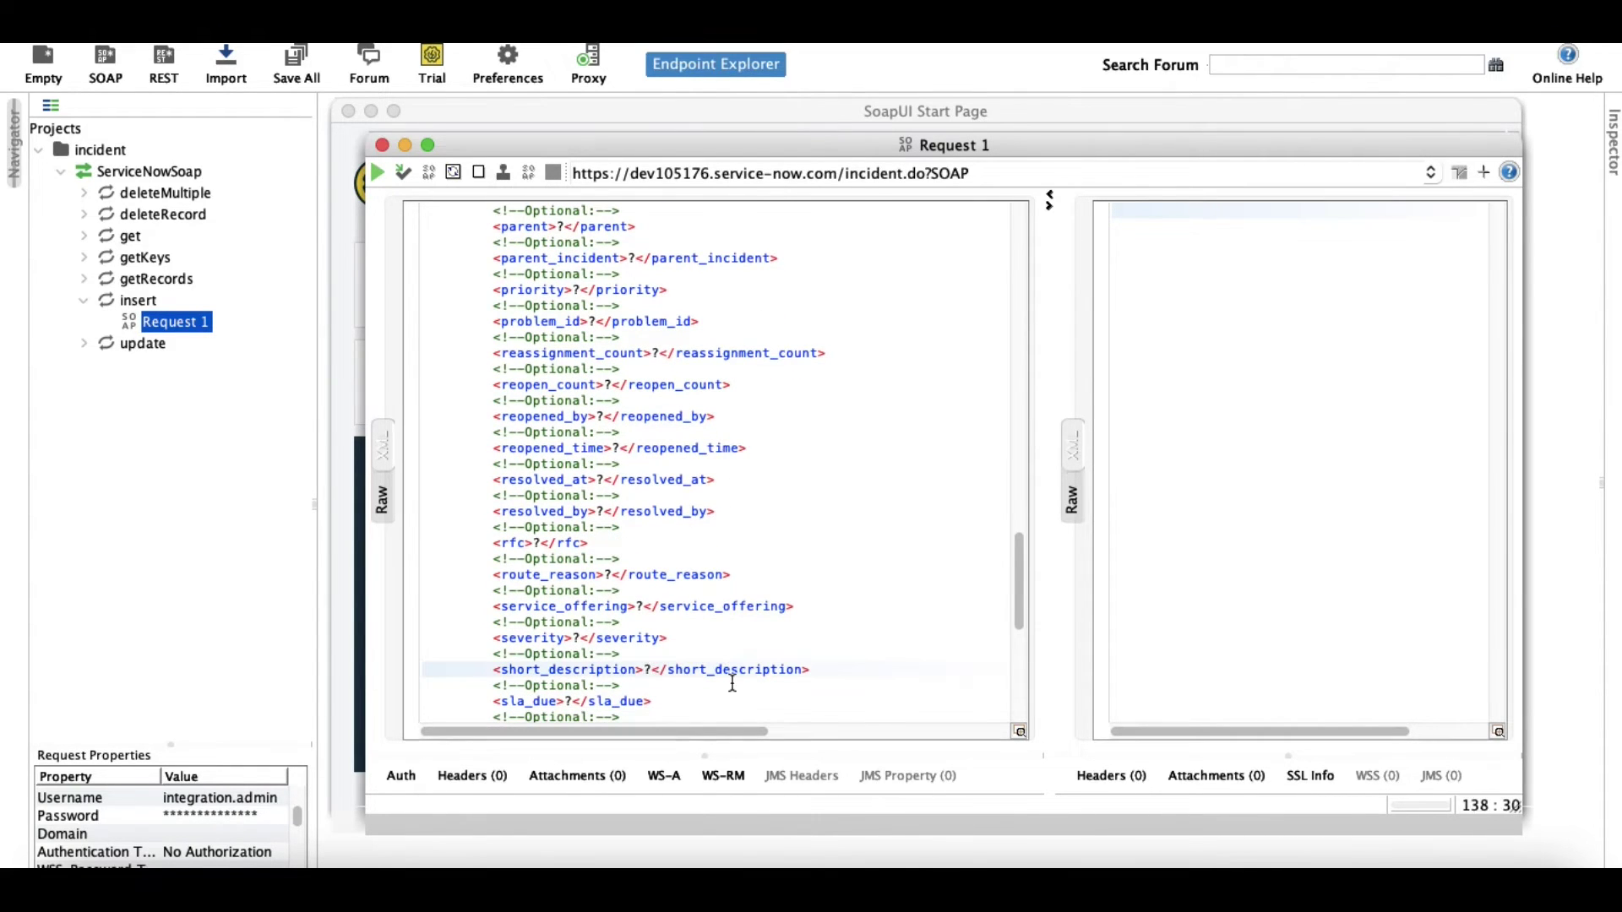
key("BackSpace")
type("Test from soap UI")
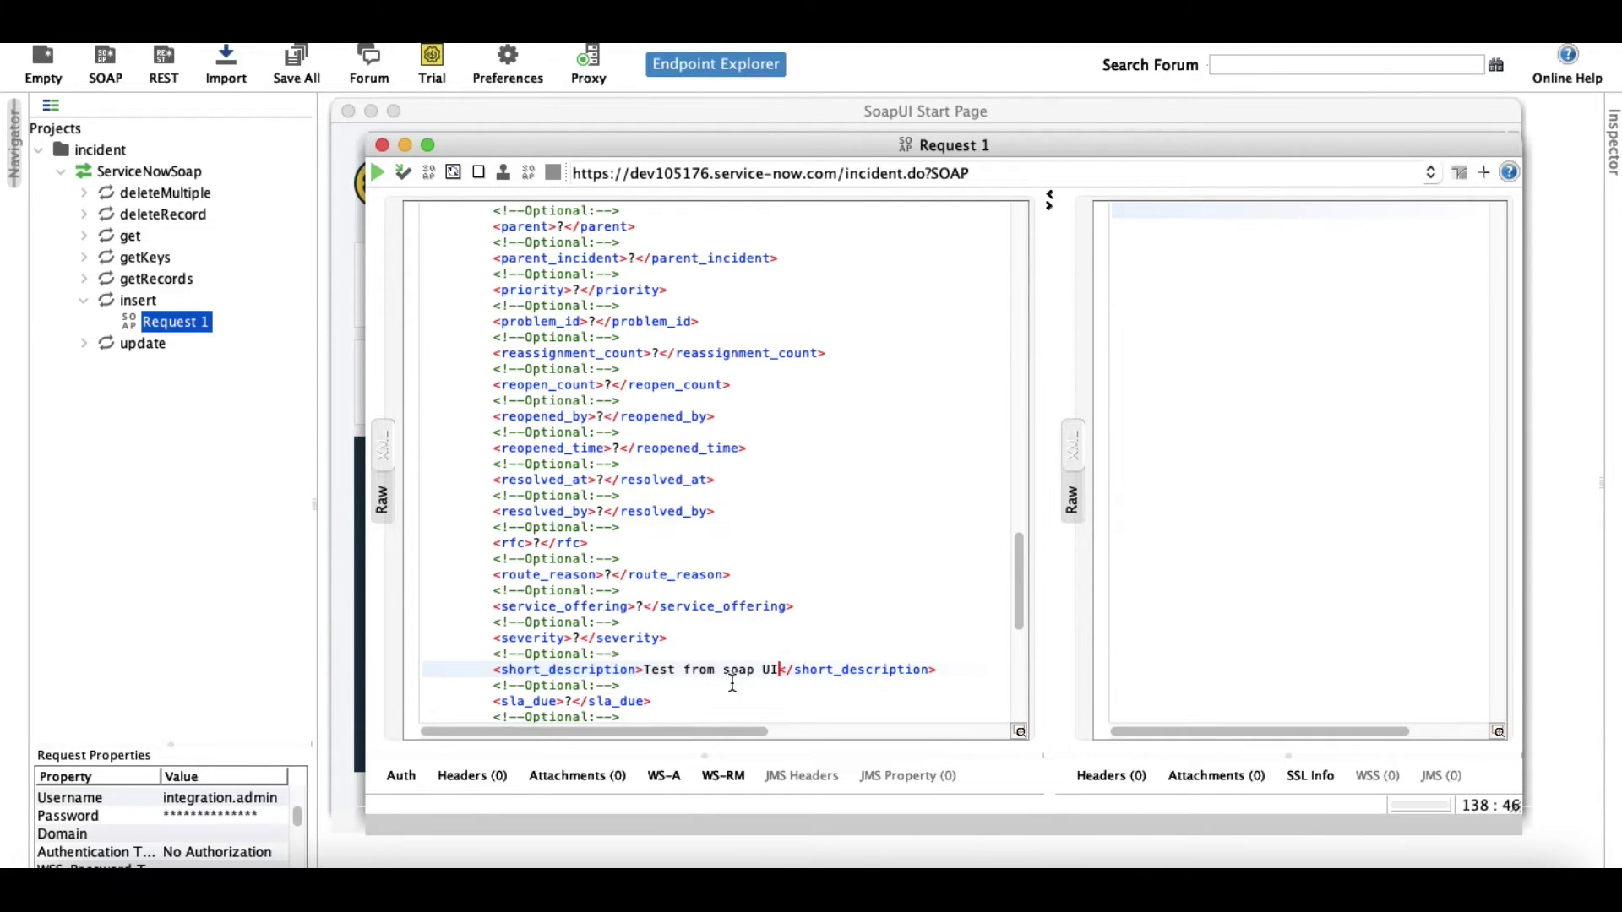
scroll(733, 684, "up", 20)
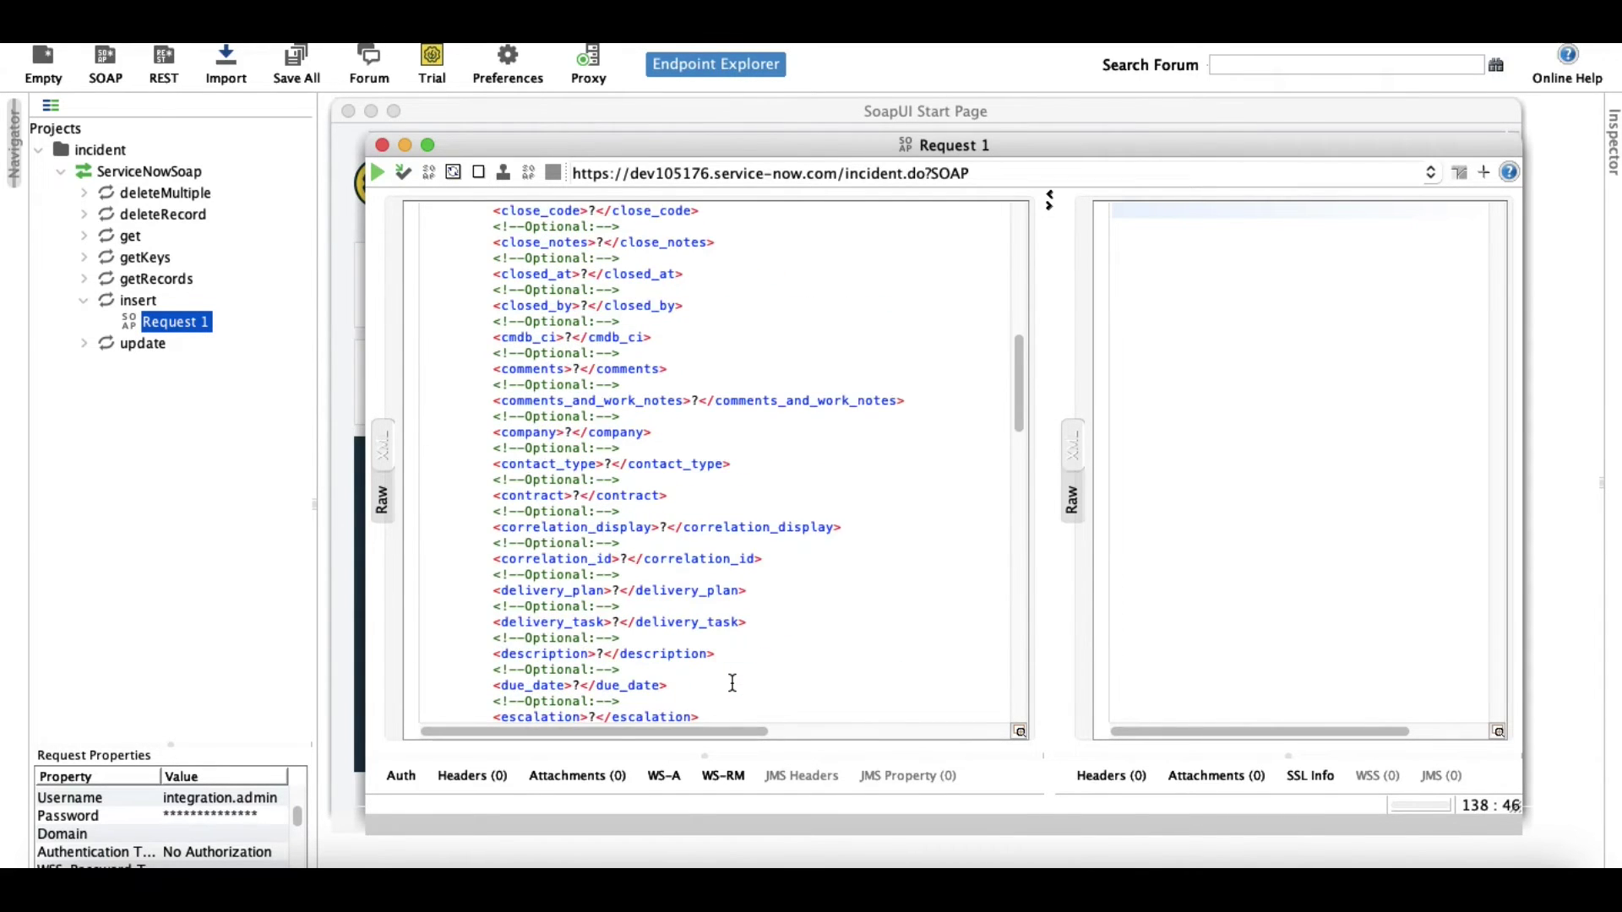
scroll(732, 683, "up", 5)
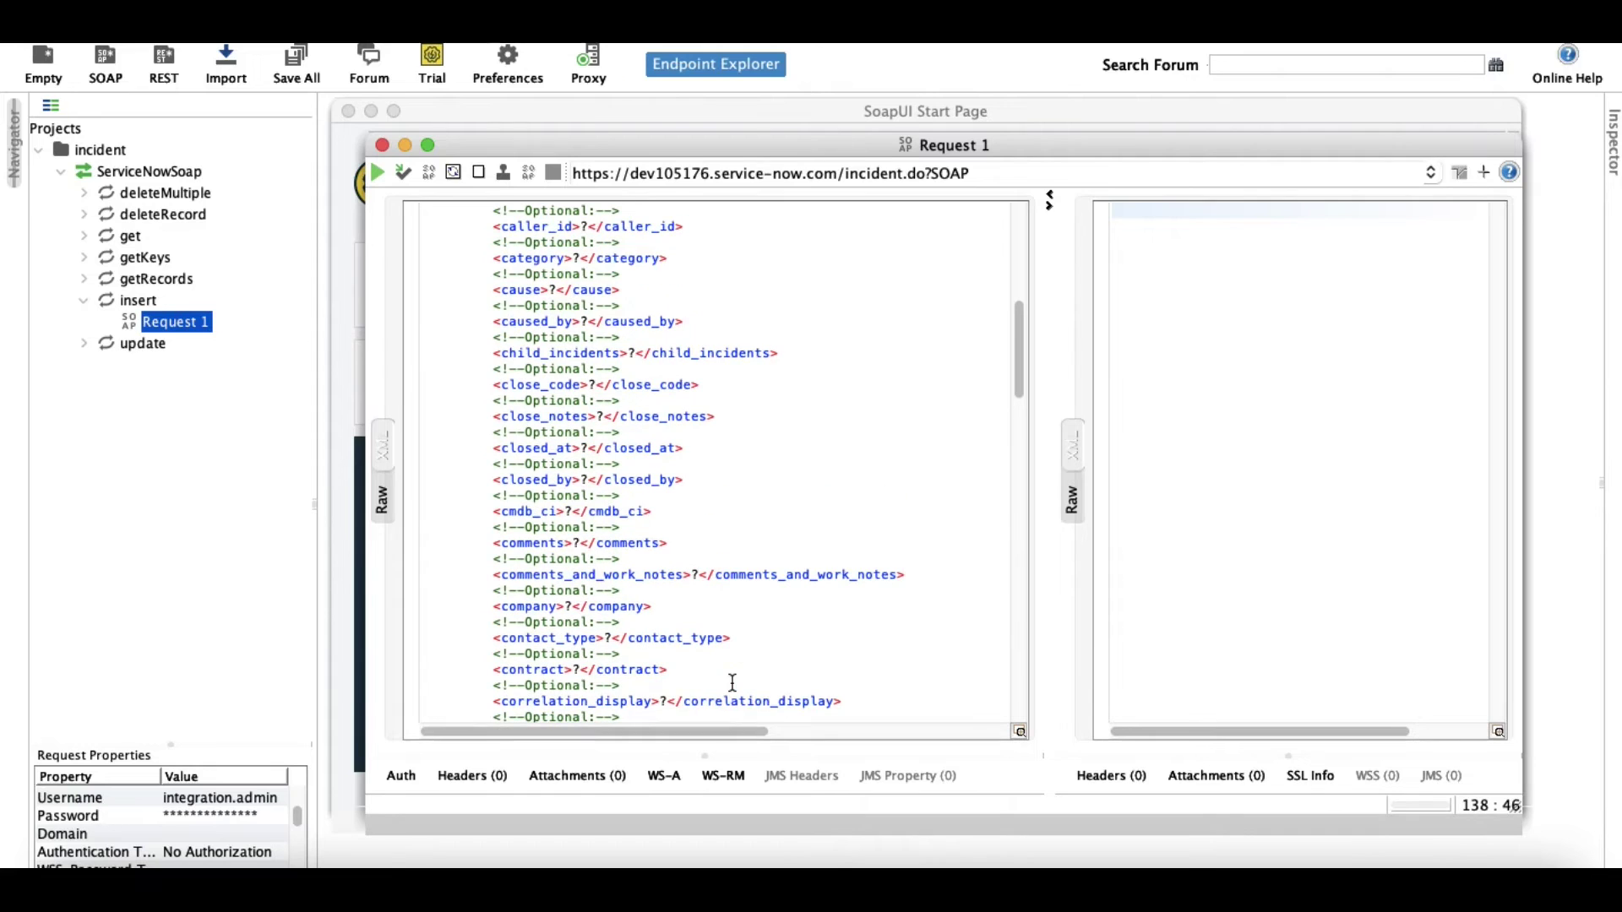
Set caller_id to the integration user's full name, copying the first name from ServiceNow.
left_click(586, 227)
key("BackSpace")
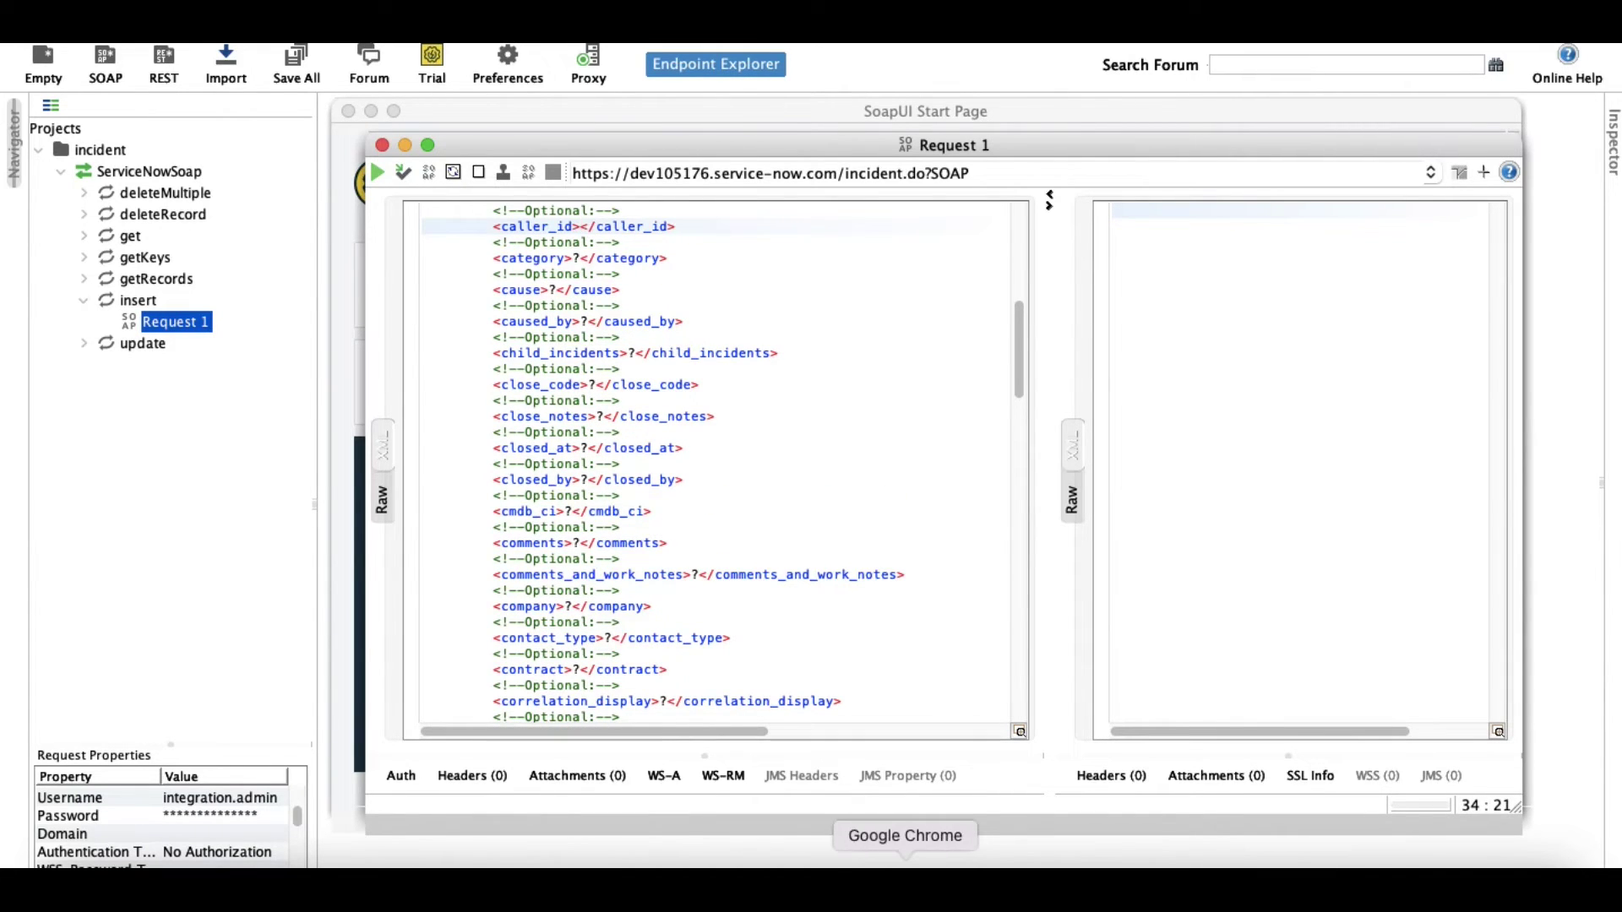
left_click(919, 865)
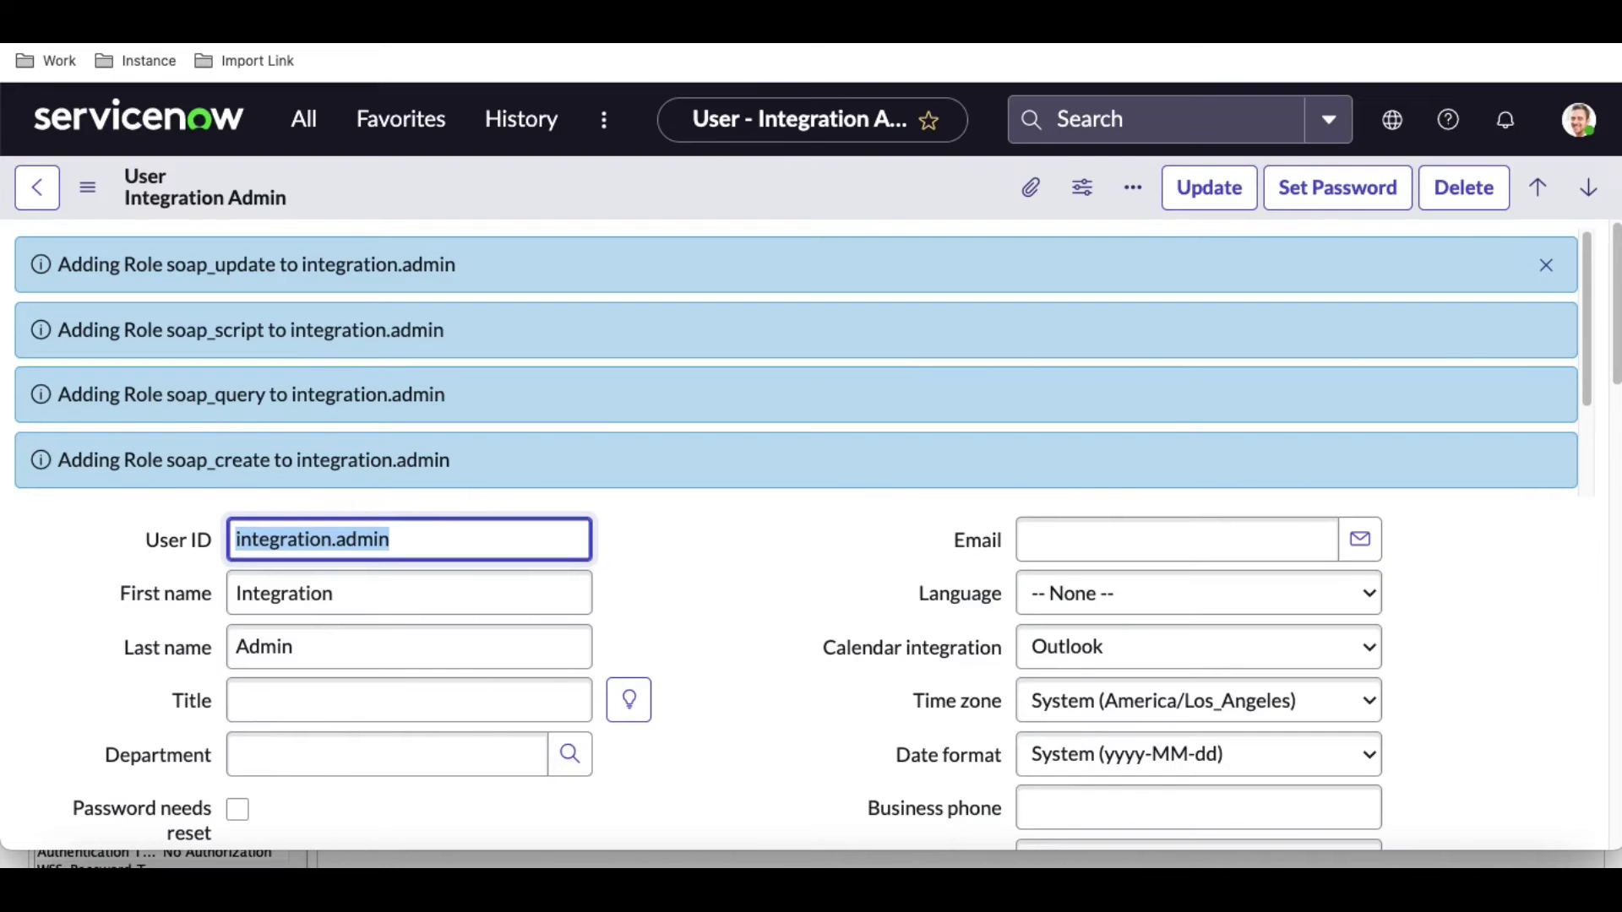
scroll(676, 565, "down", 6)
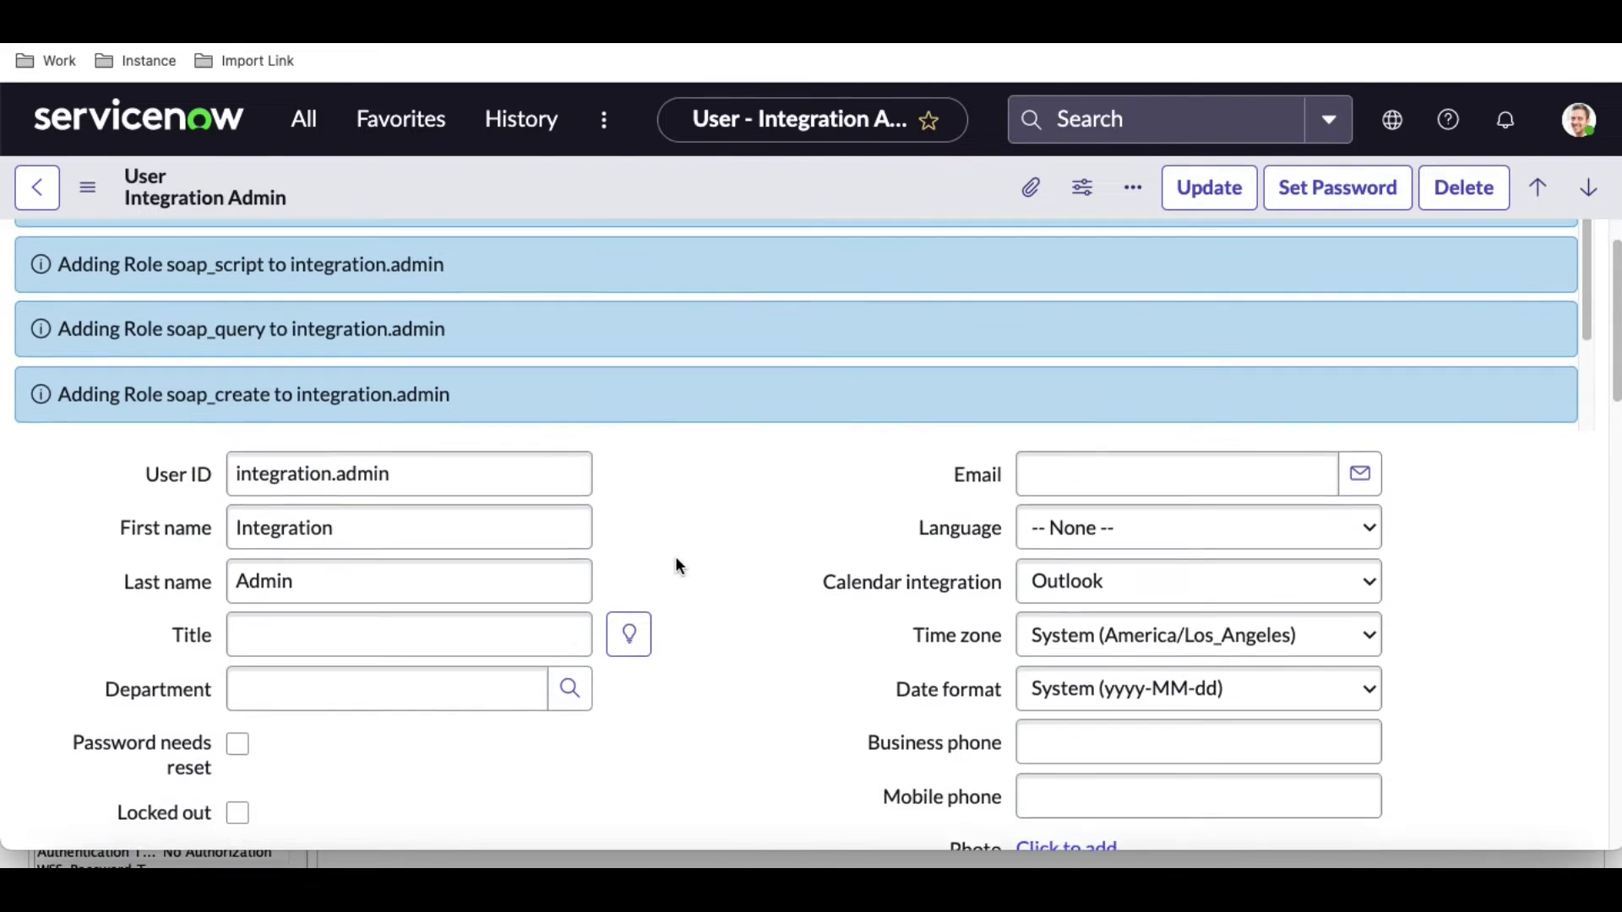
scroll(526, 448, "up", 5)
left_click(369, 486)
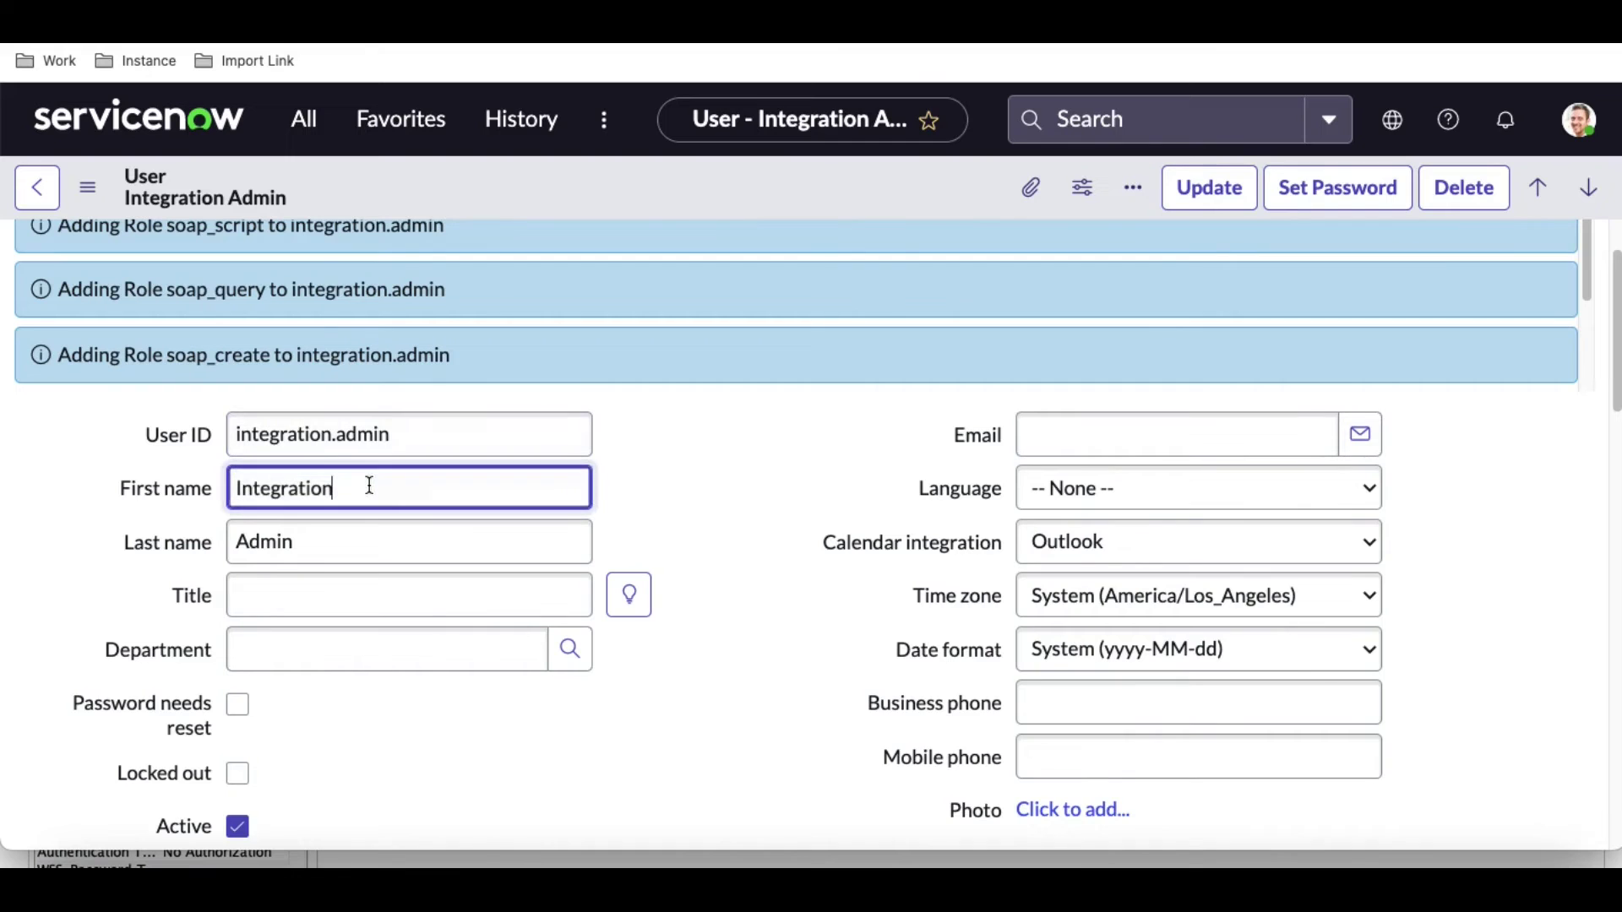
double_click(321, 481)
key("super+c")
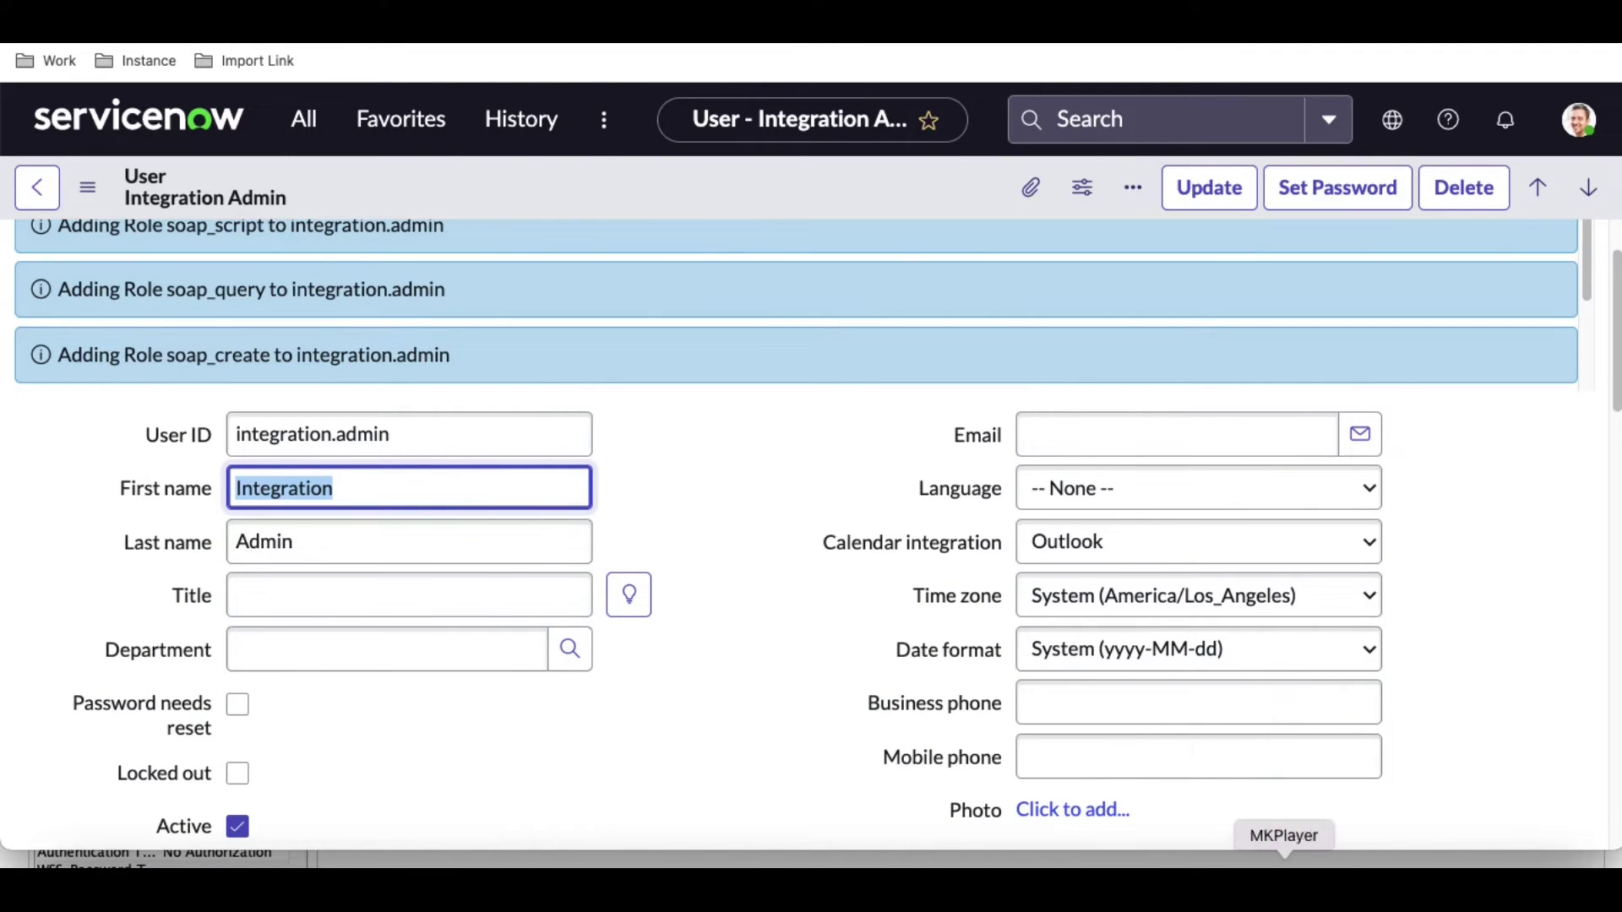
left_click(1385, 887)
key("super+v")
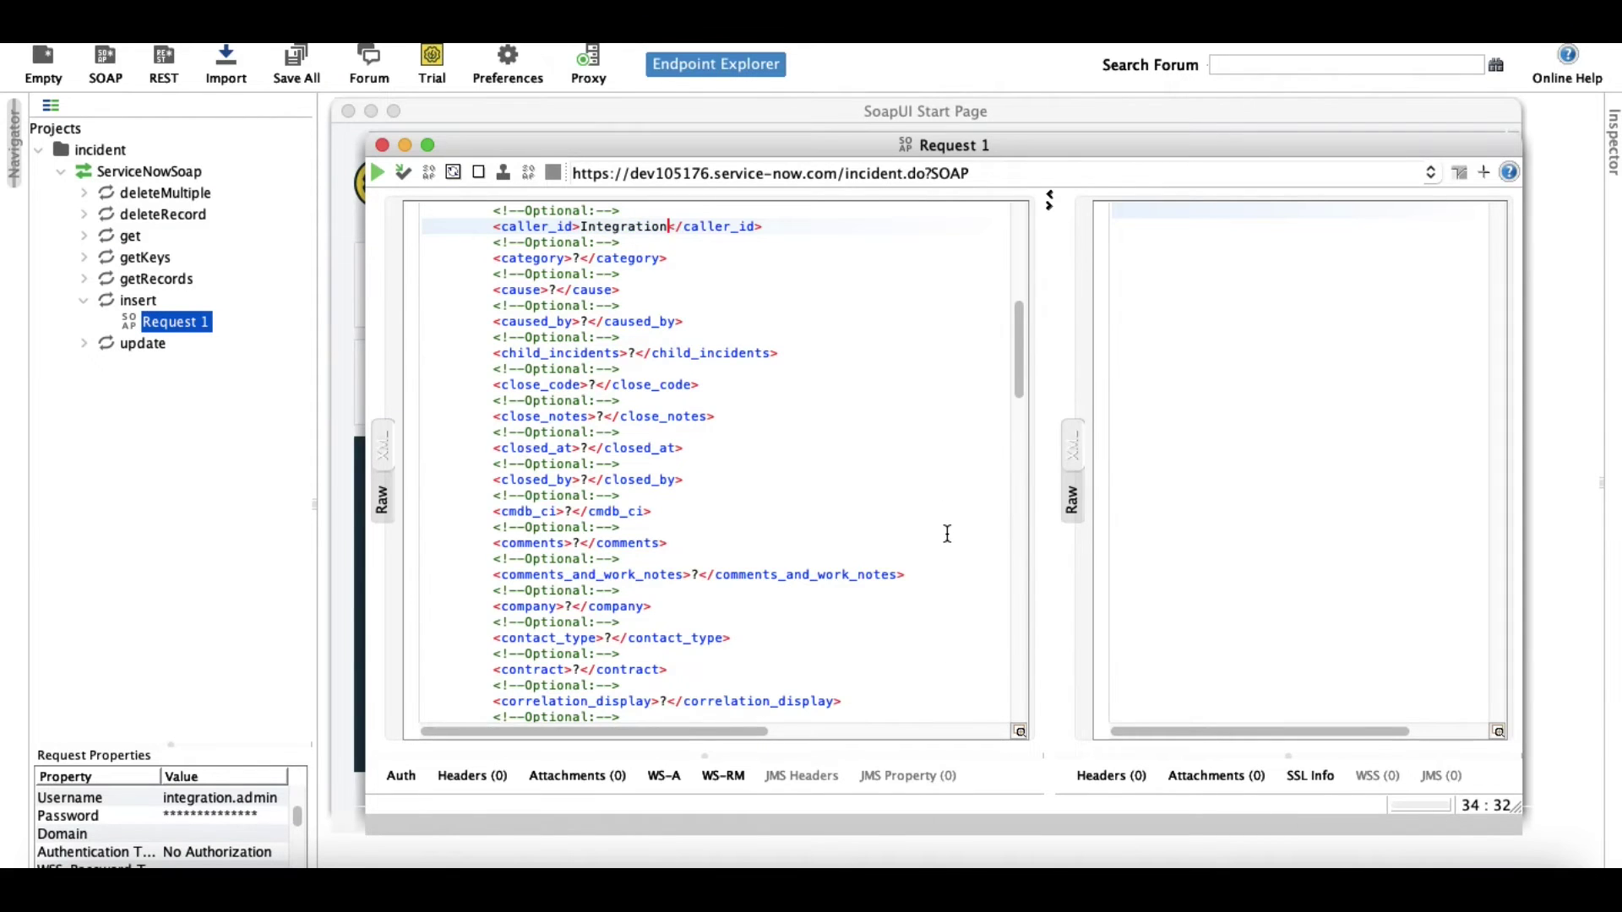
type("Admin")
Submit the insert request and view its 500 error response as XML.
left_click(380, 170)
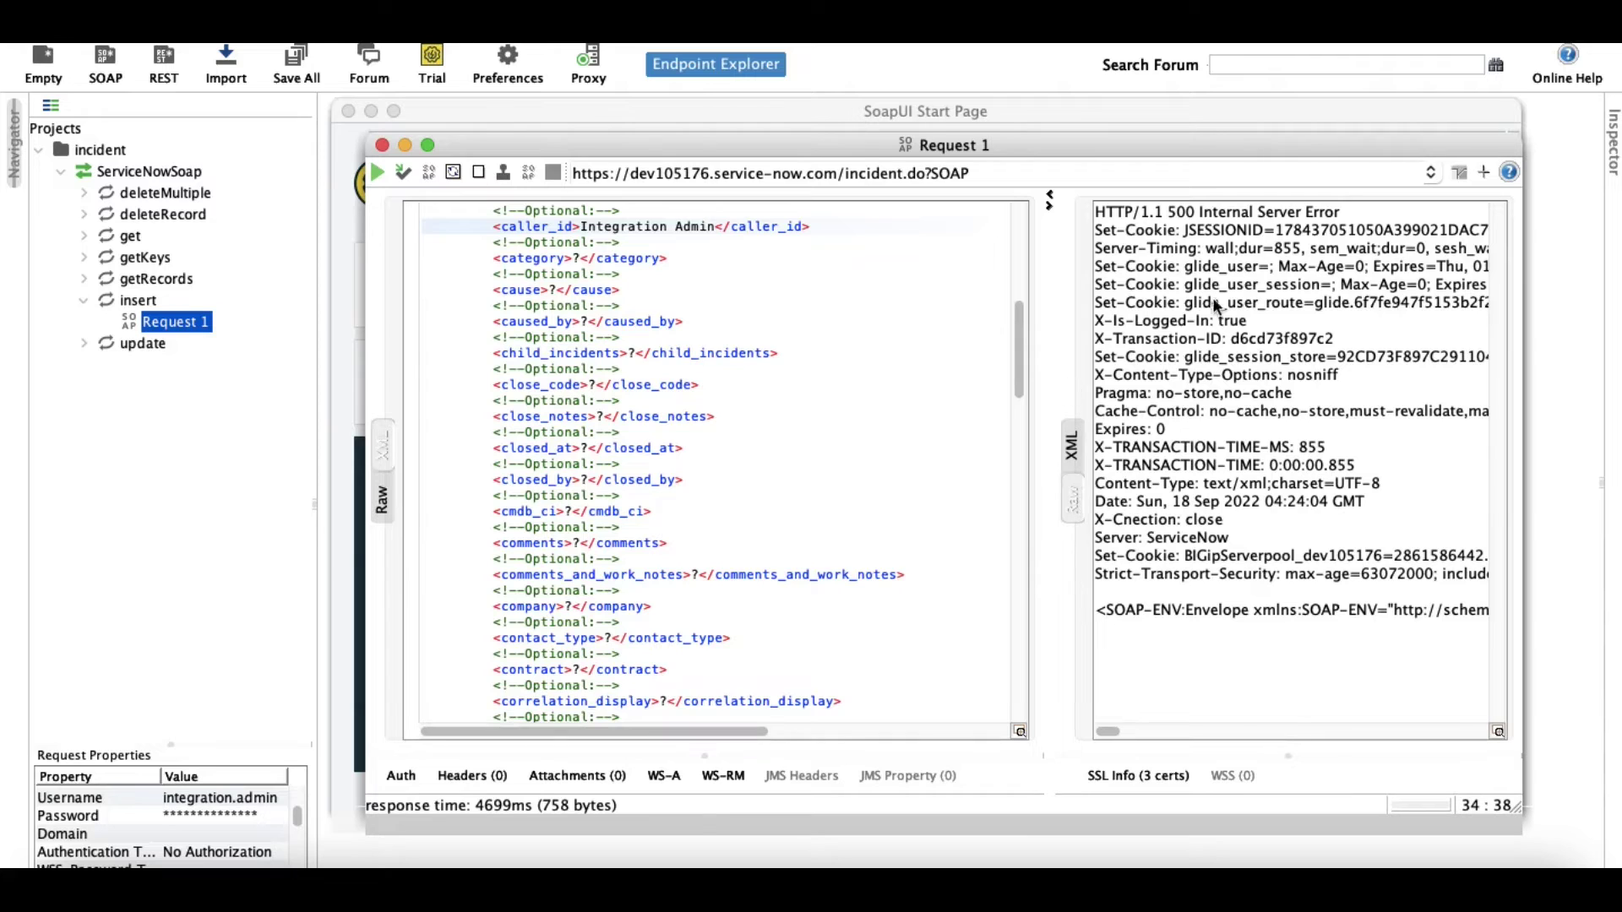
left_click(1070, 448)
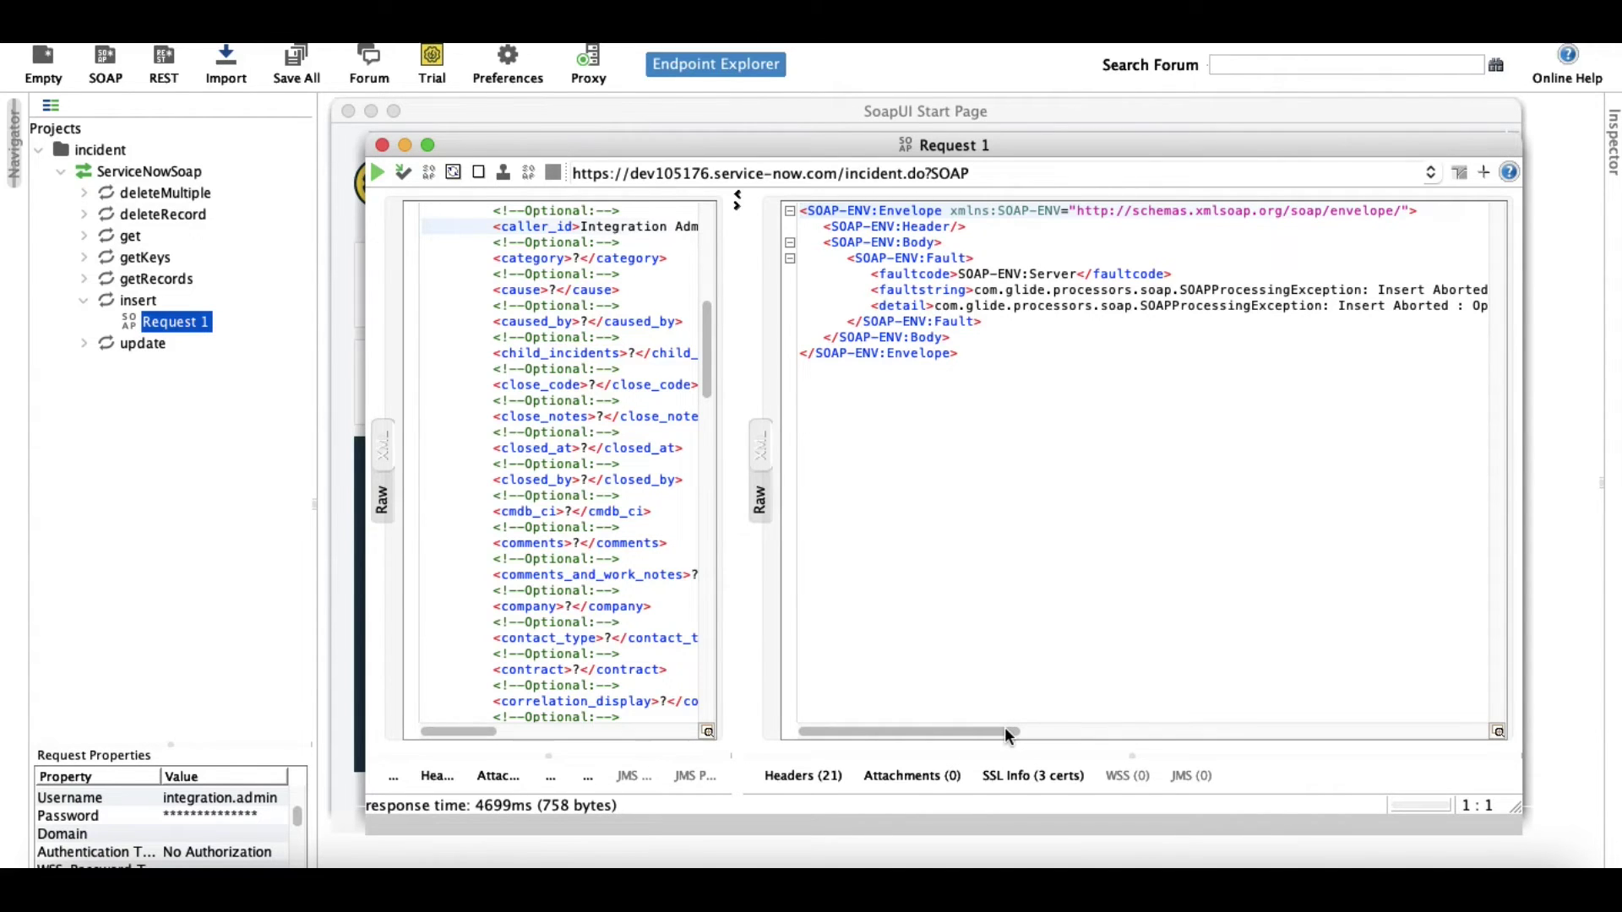
Highlight the 'Abort changes on group' business rule name in the SOAP fault.
left_click_drag(998, 730, 1264, 703)
left_click_drag(1384, 290, 1203, 290)
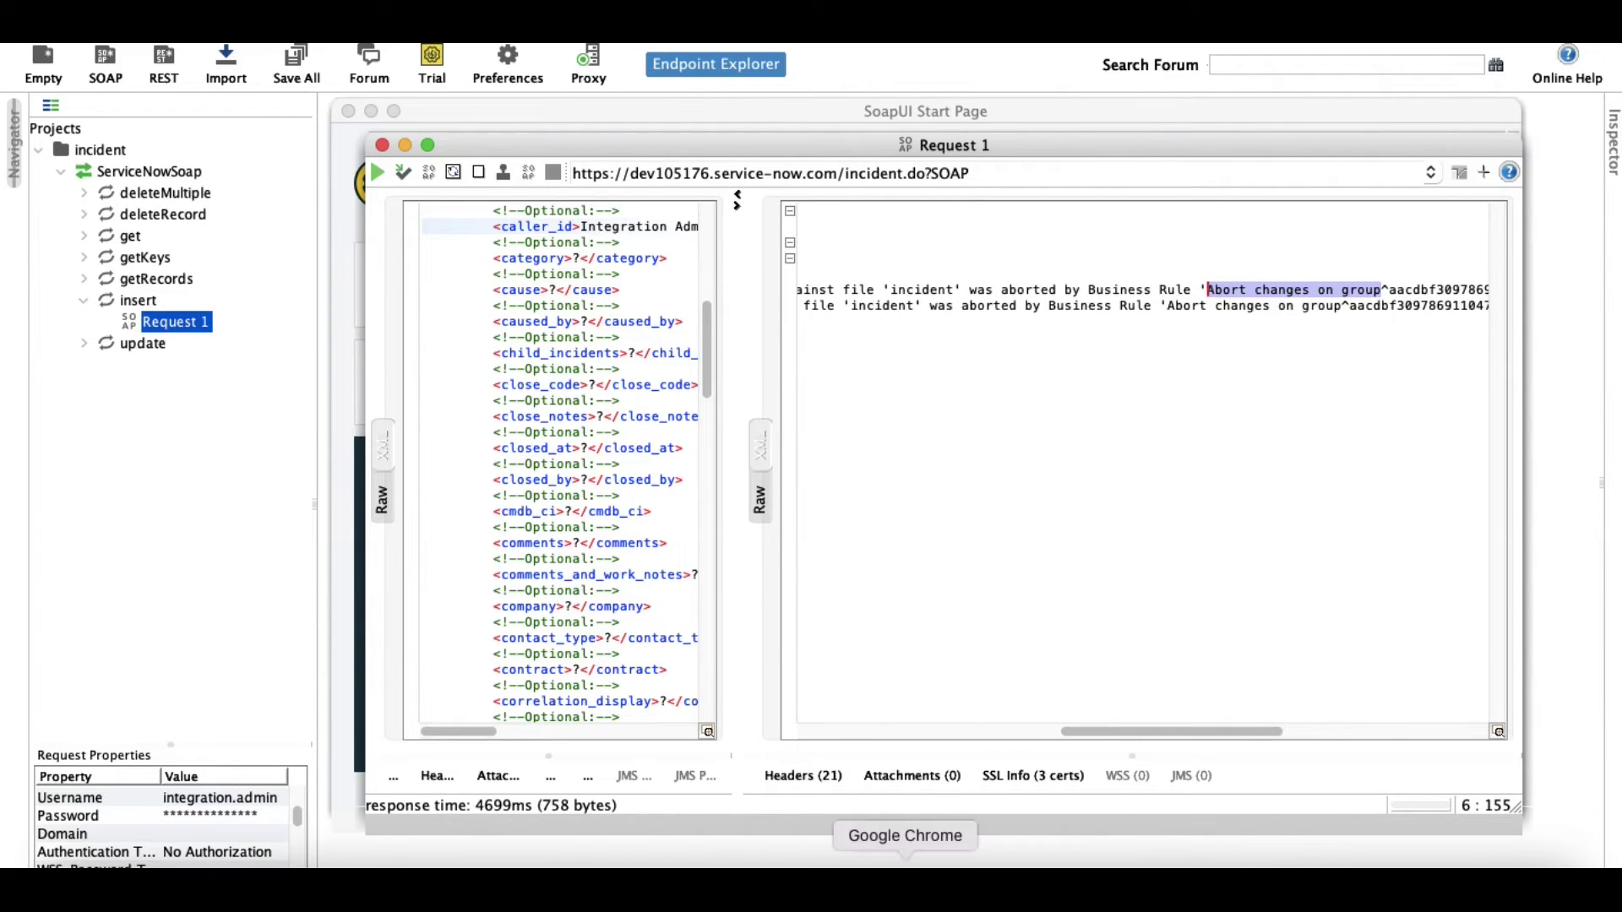
Find and open the Incident 'Abort changes on group' rule under System Definition > Business Rules.
left_click(905, 866)
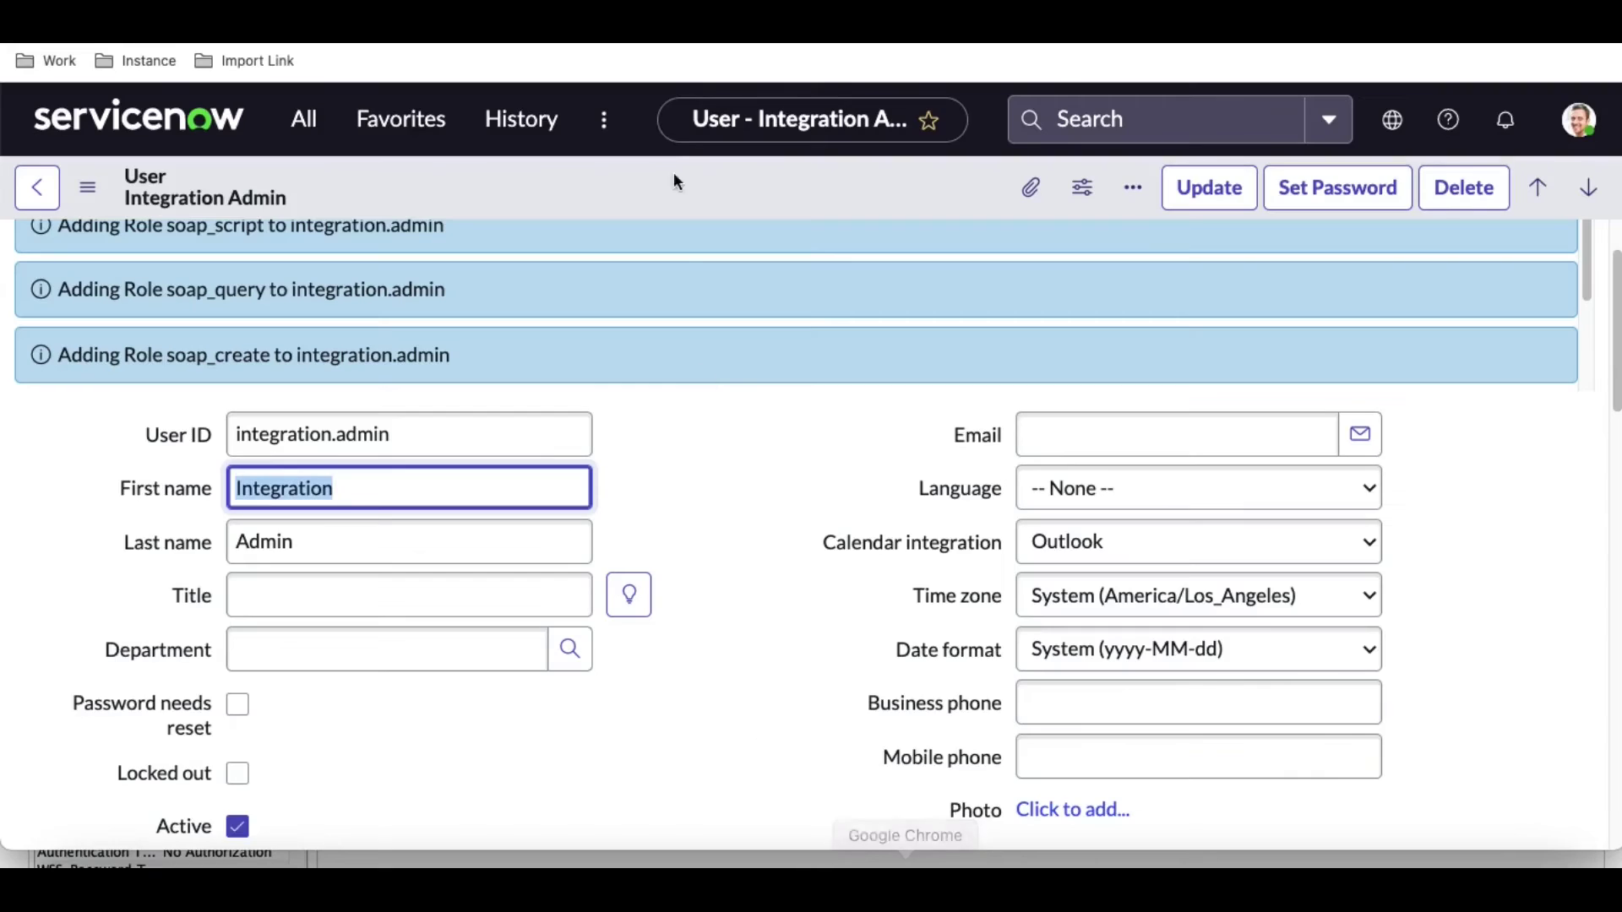
left_click(297, 127)
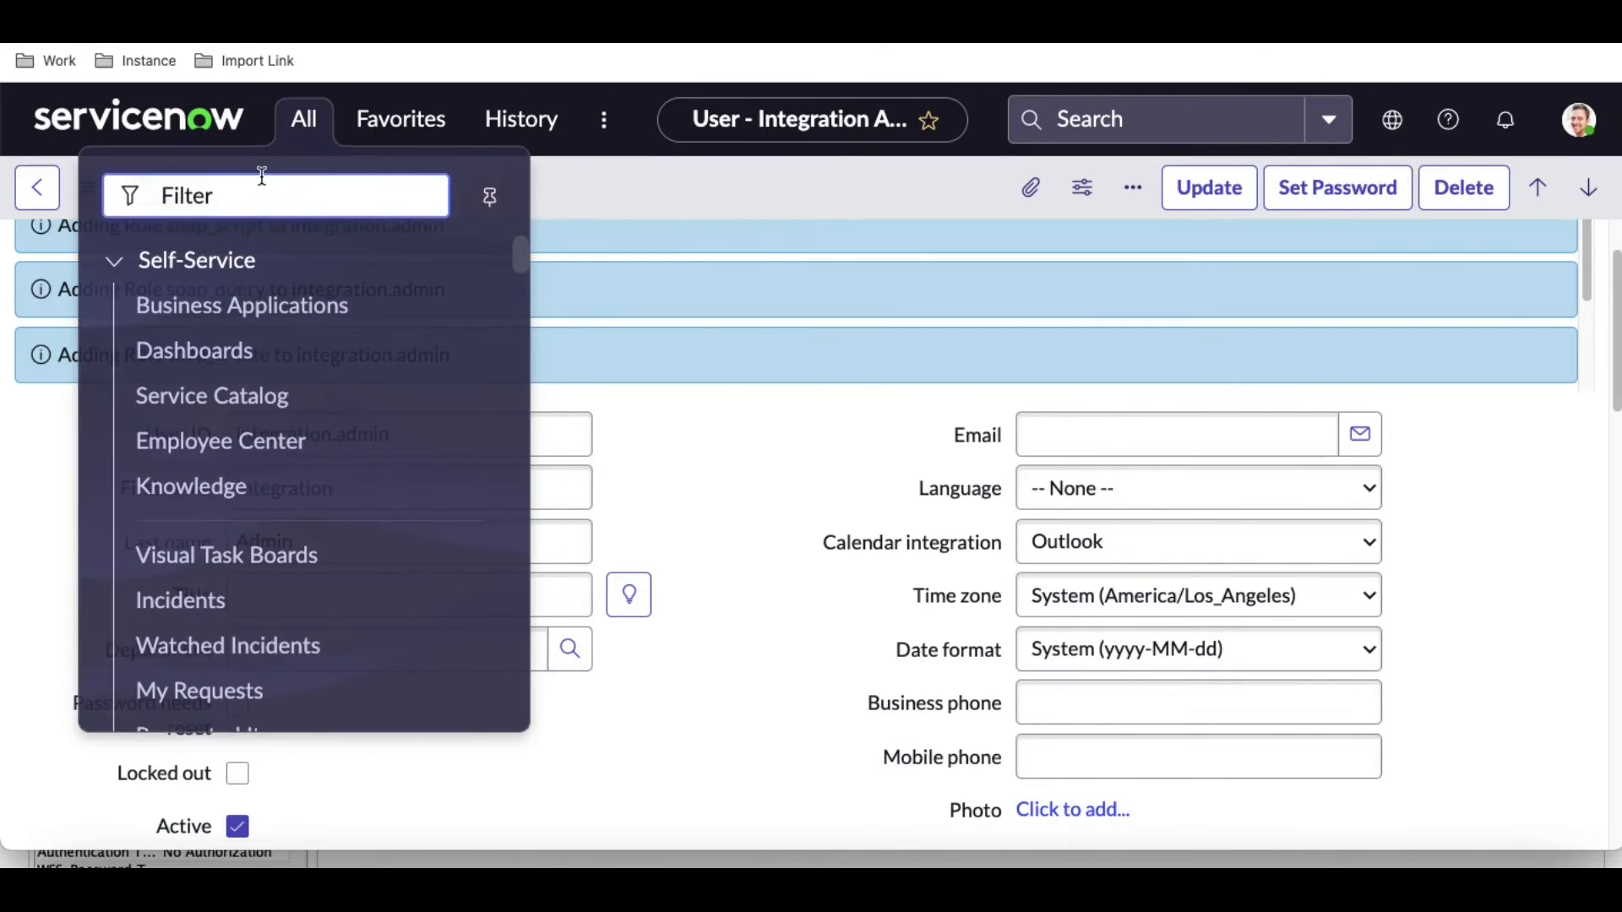
type("busine")
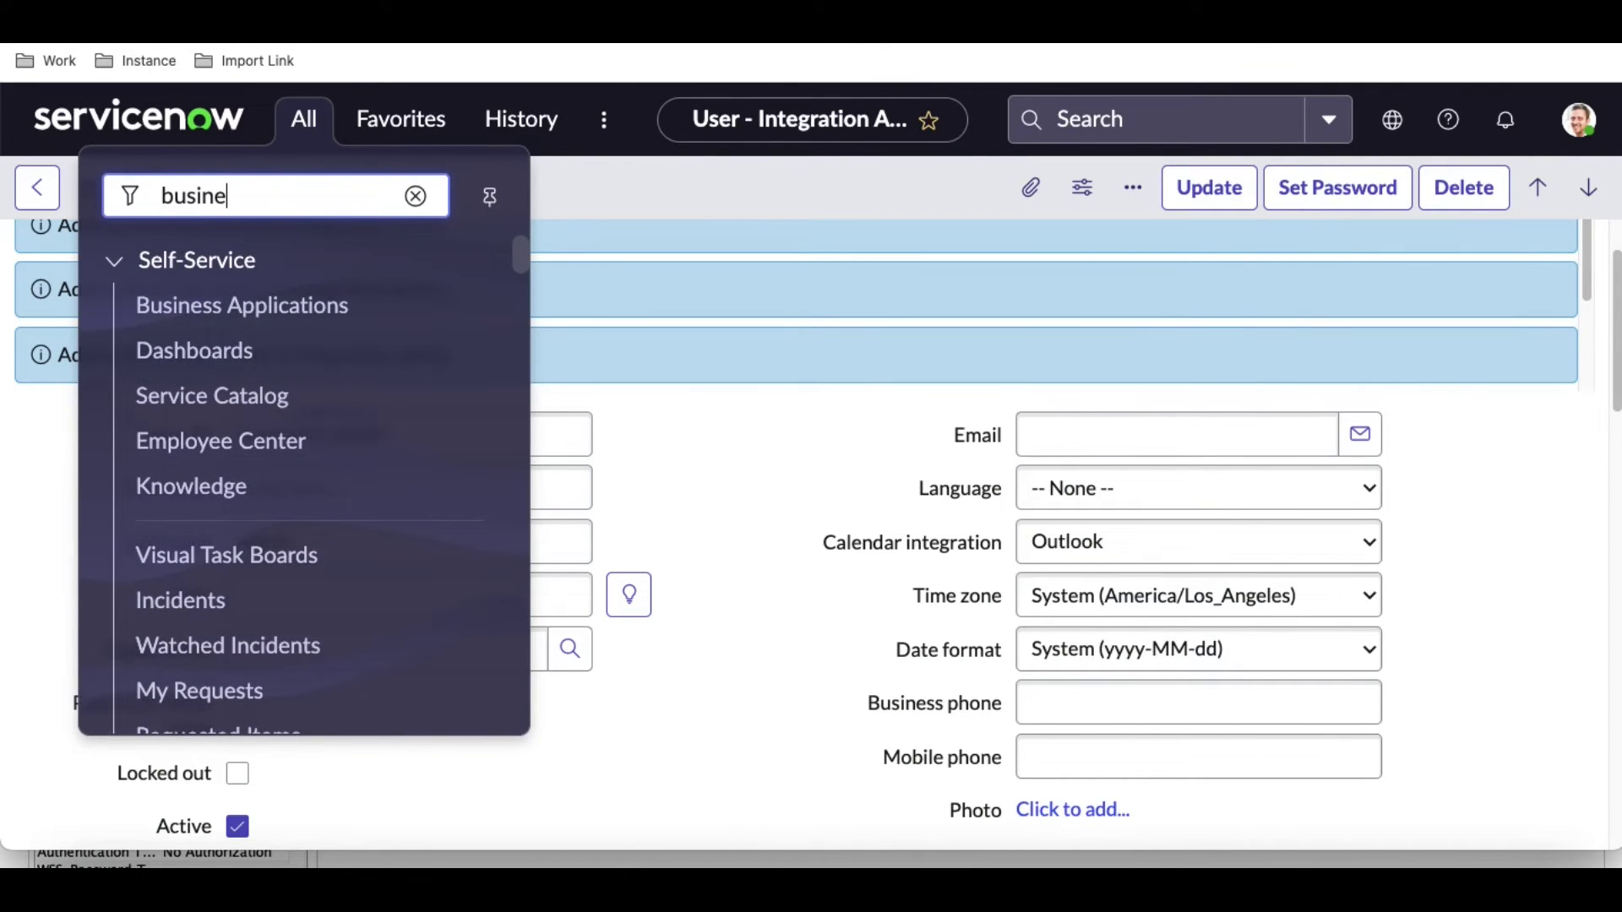
type("ss rule")
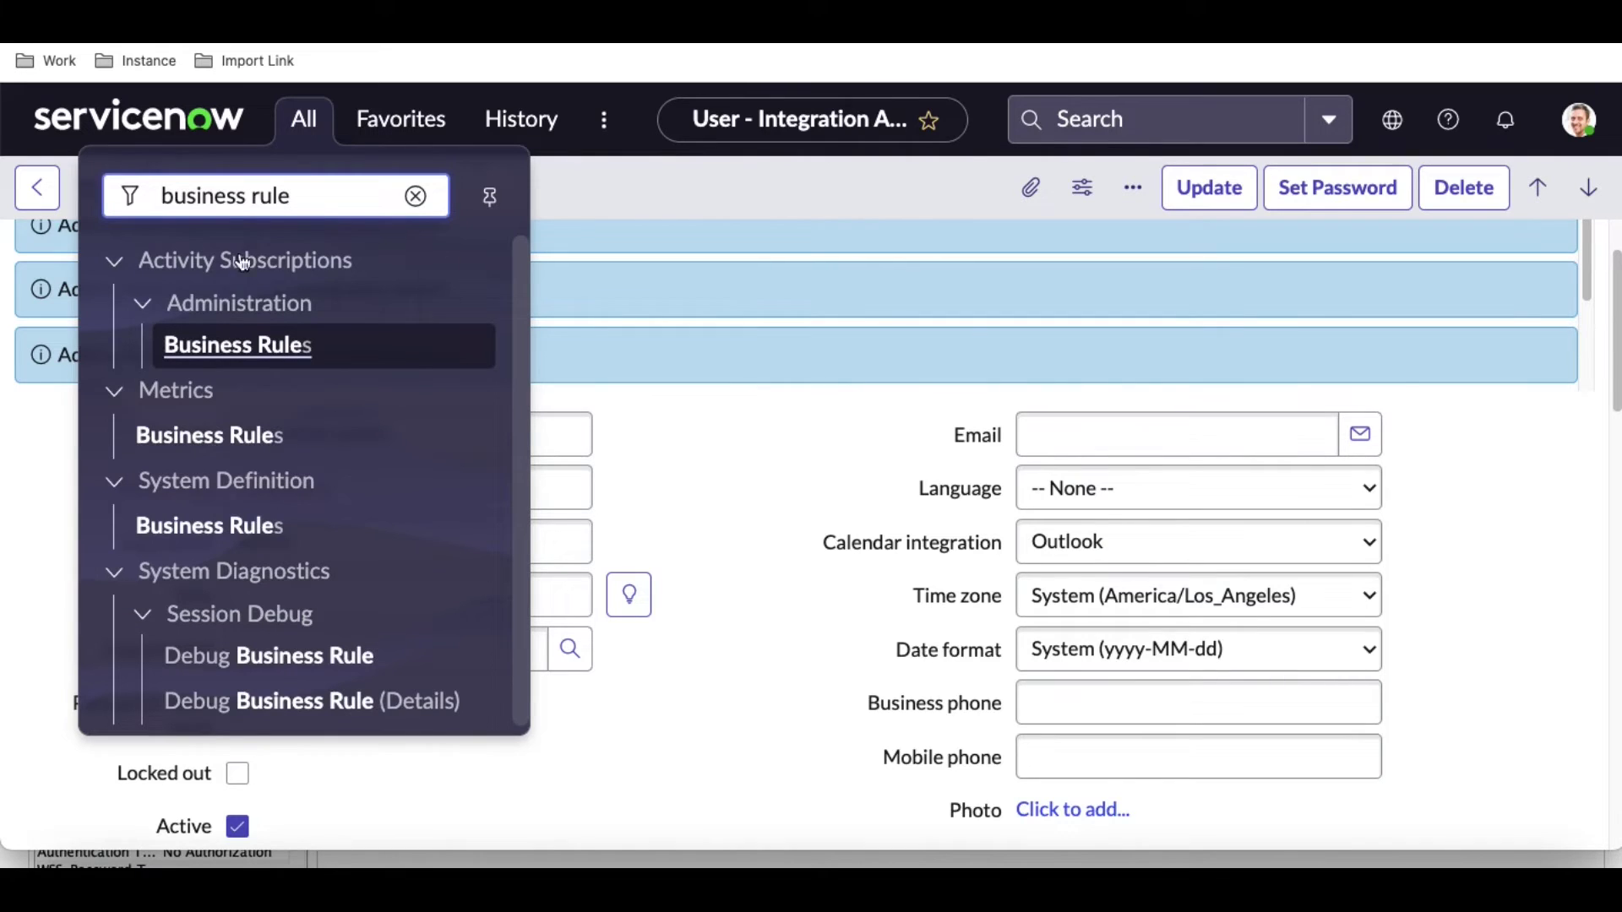
left_click(216, 517)
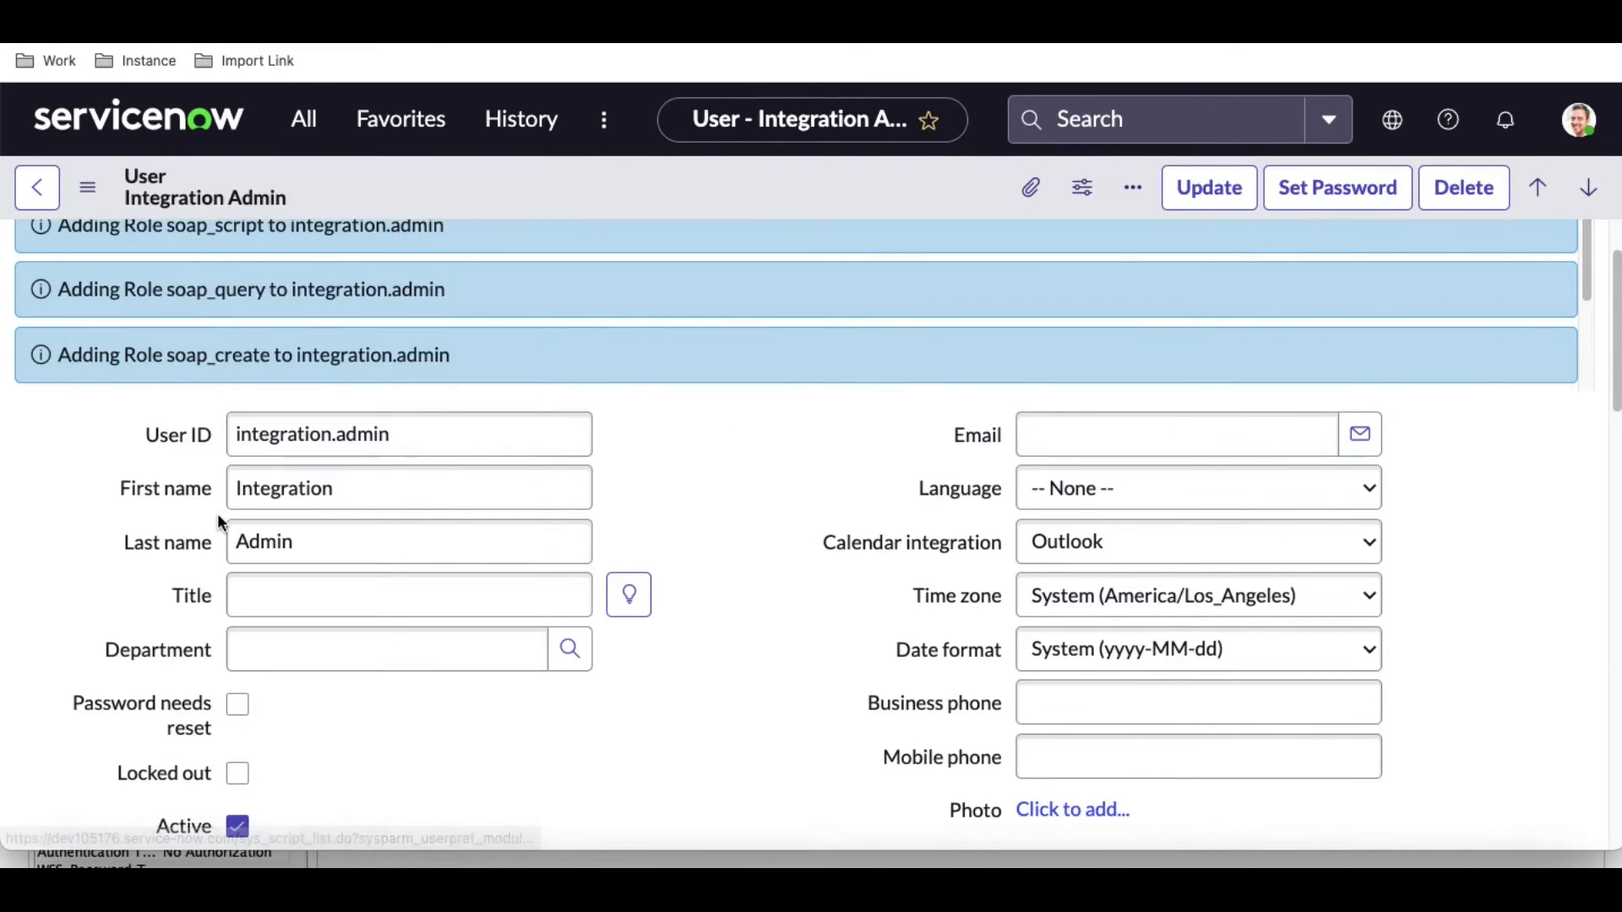
left_click(287, 335)
type("Abort changes on group")
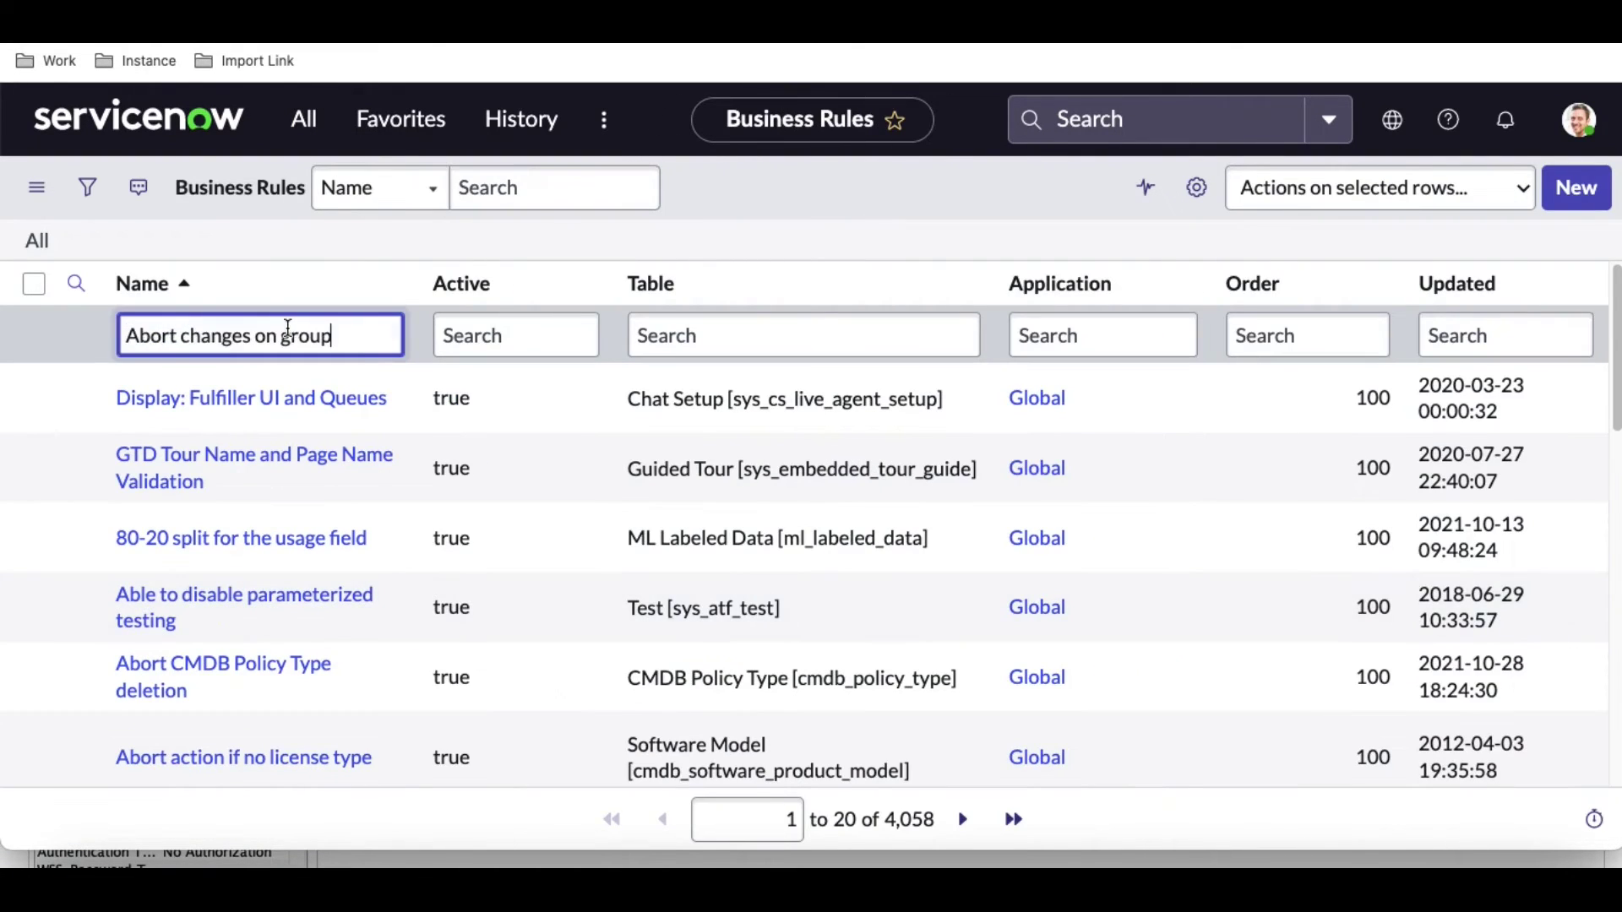
key("Return")
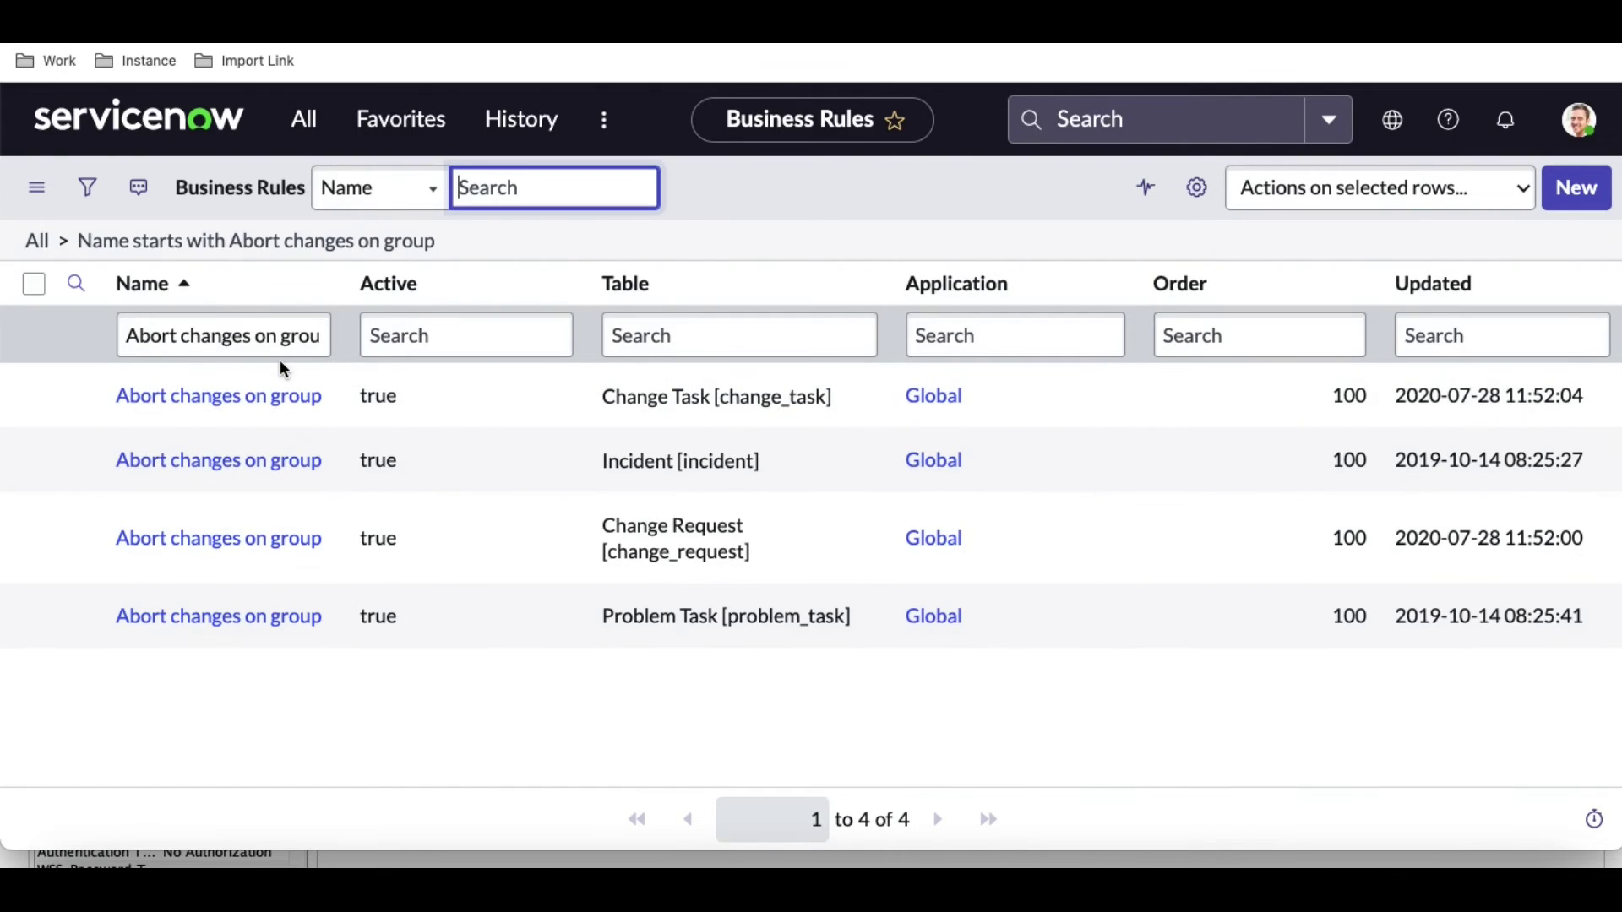
left_click(250, 461)
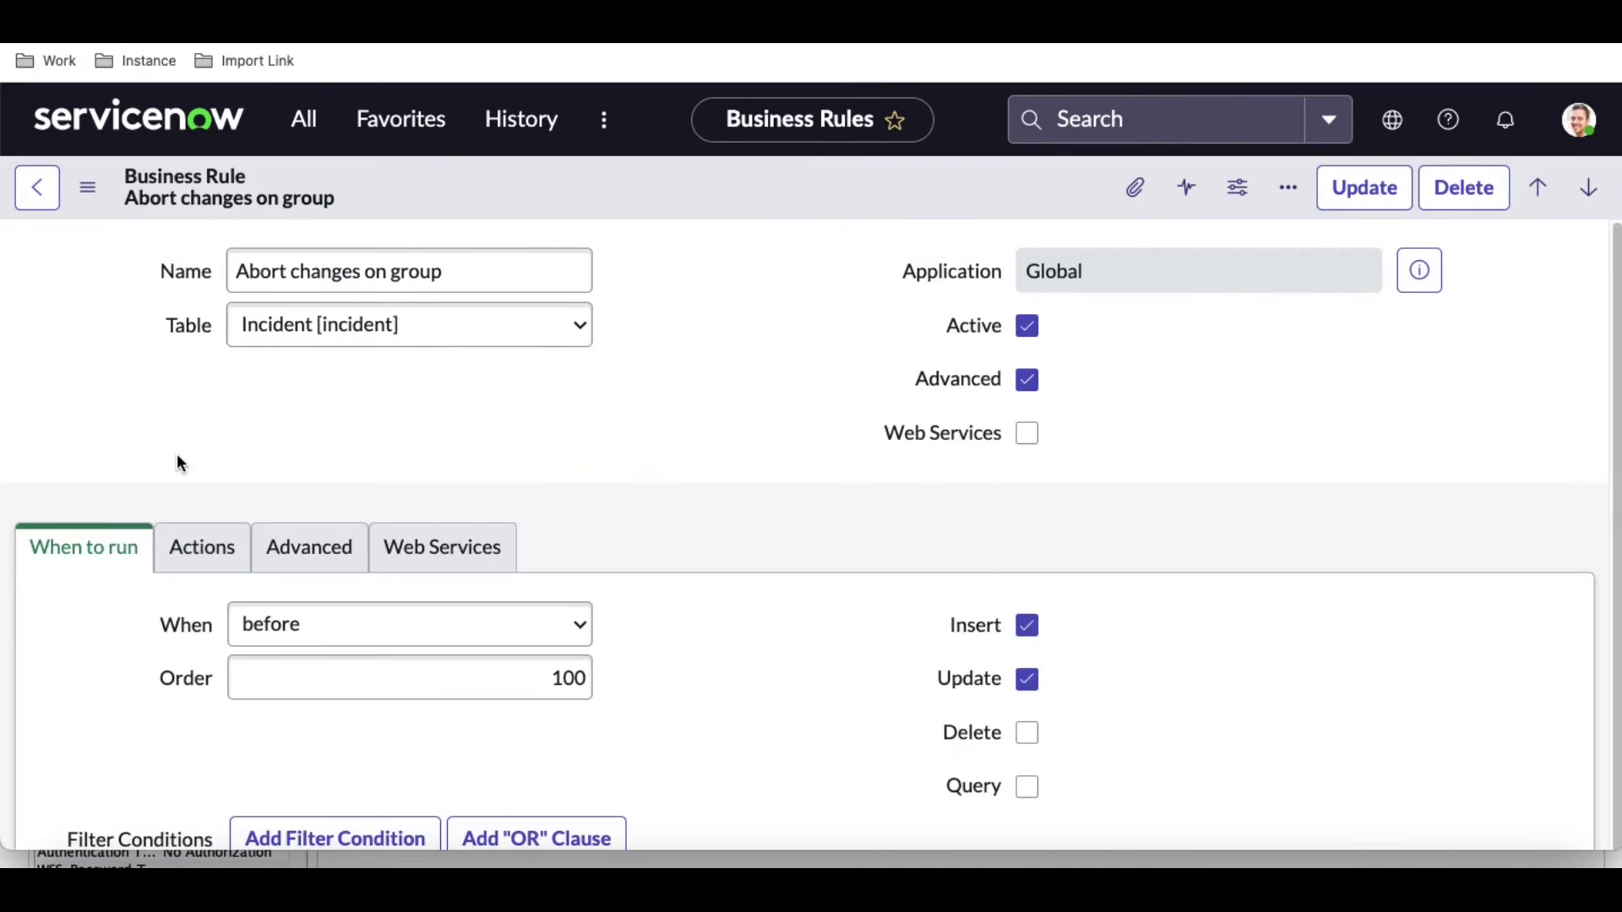
Uncheck Active on the business rule and save it.
scroll(172, 457, "down", 1)
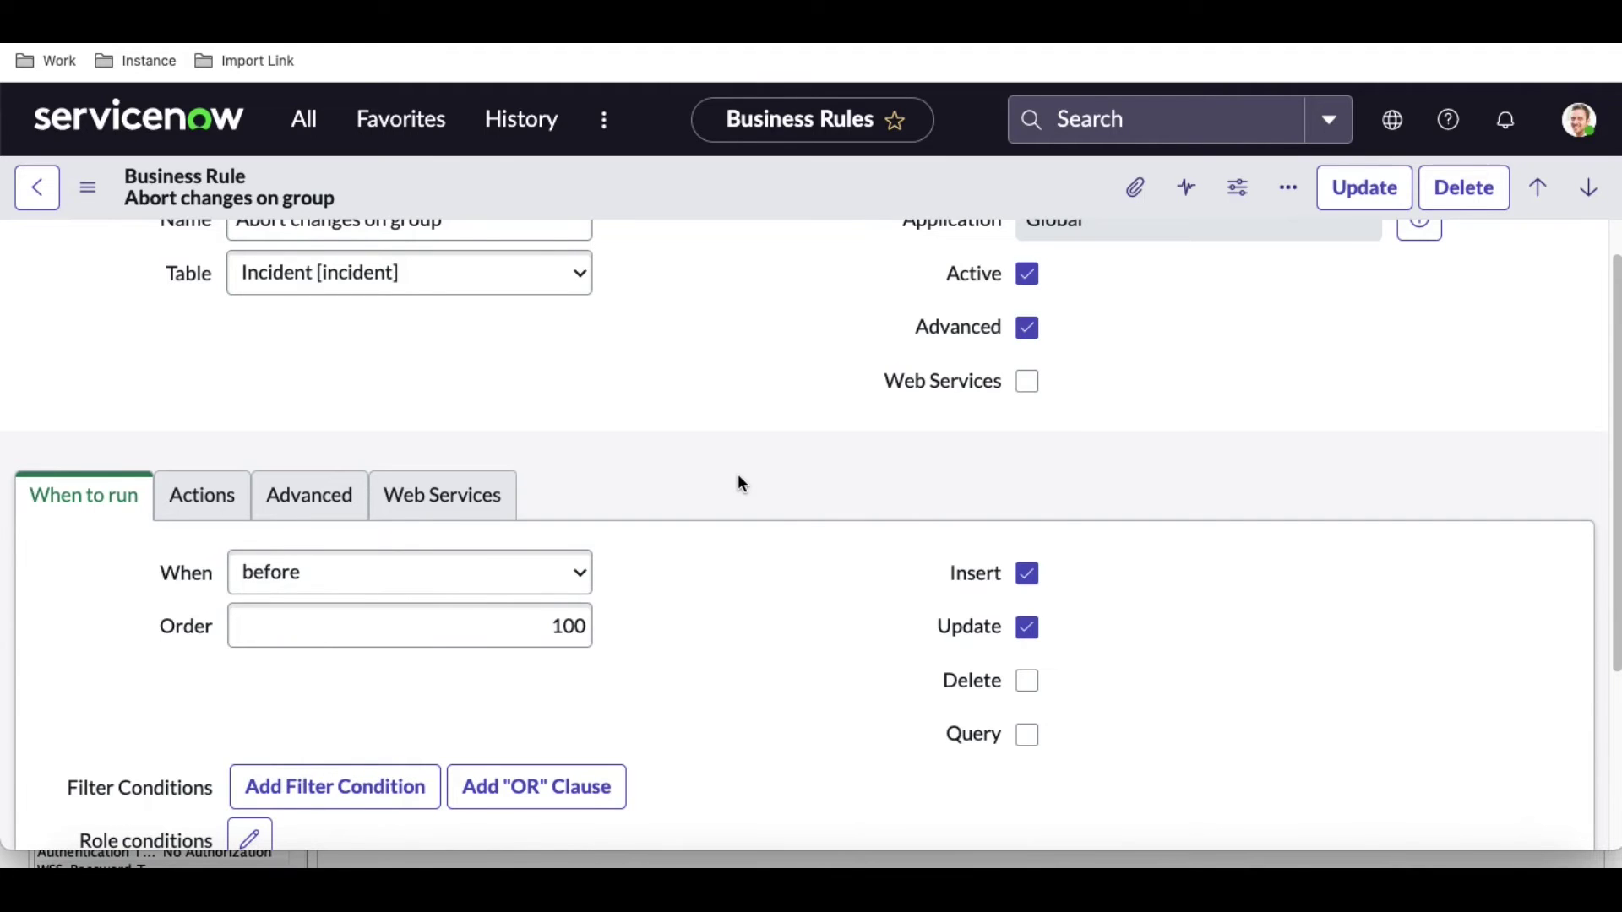
scroll(737, 478, "down", 3)
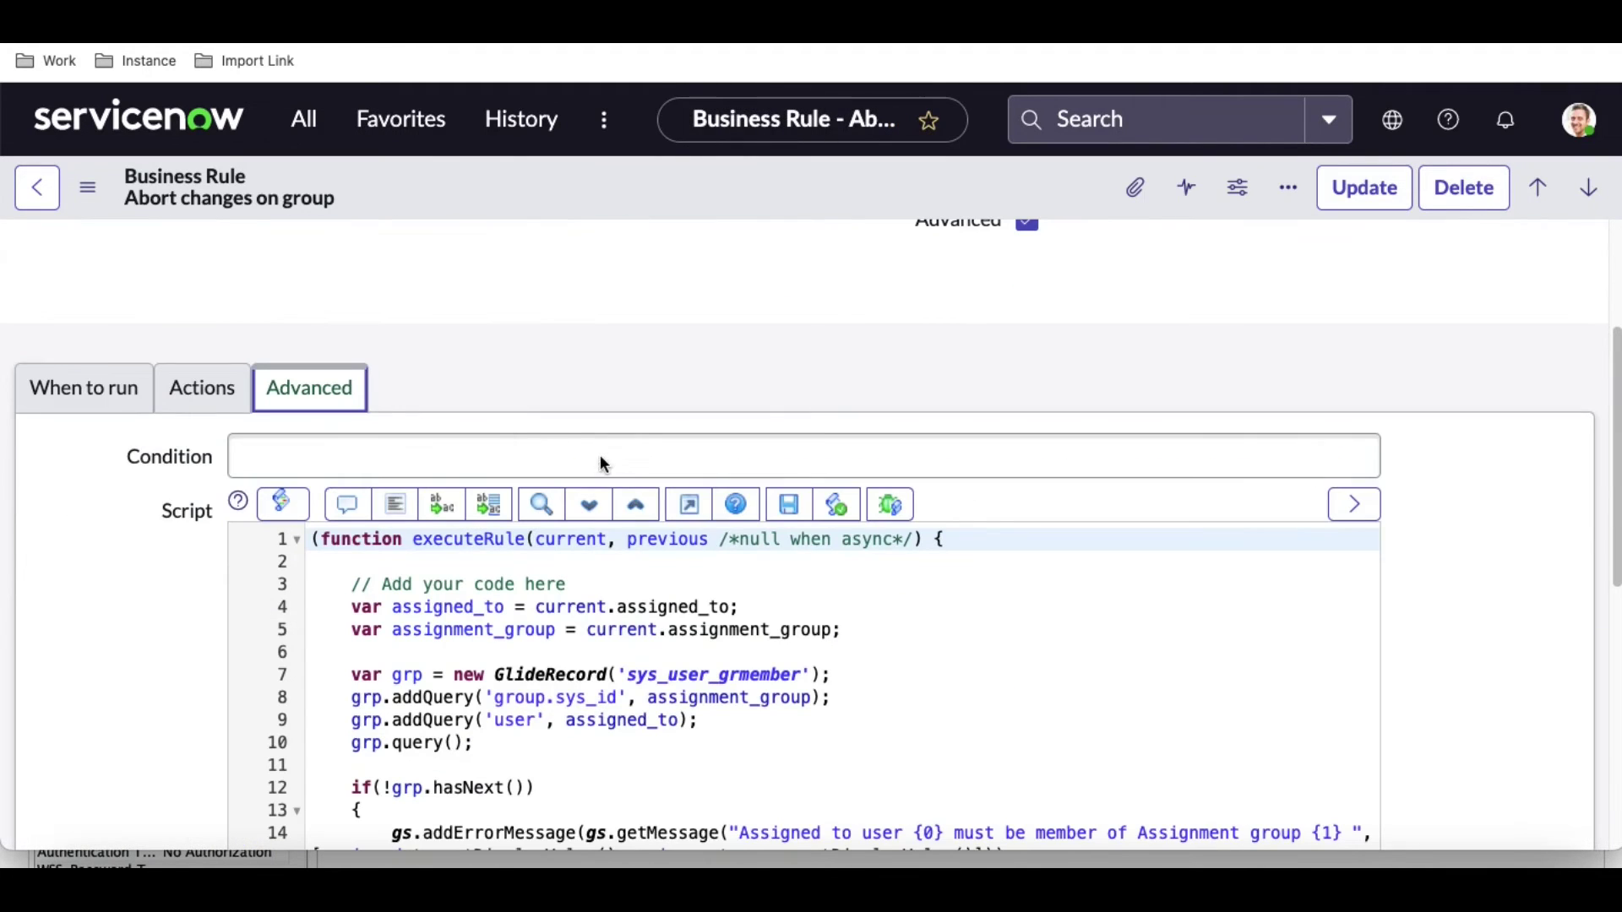
left_click(599, 456)
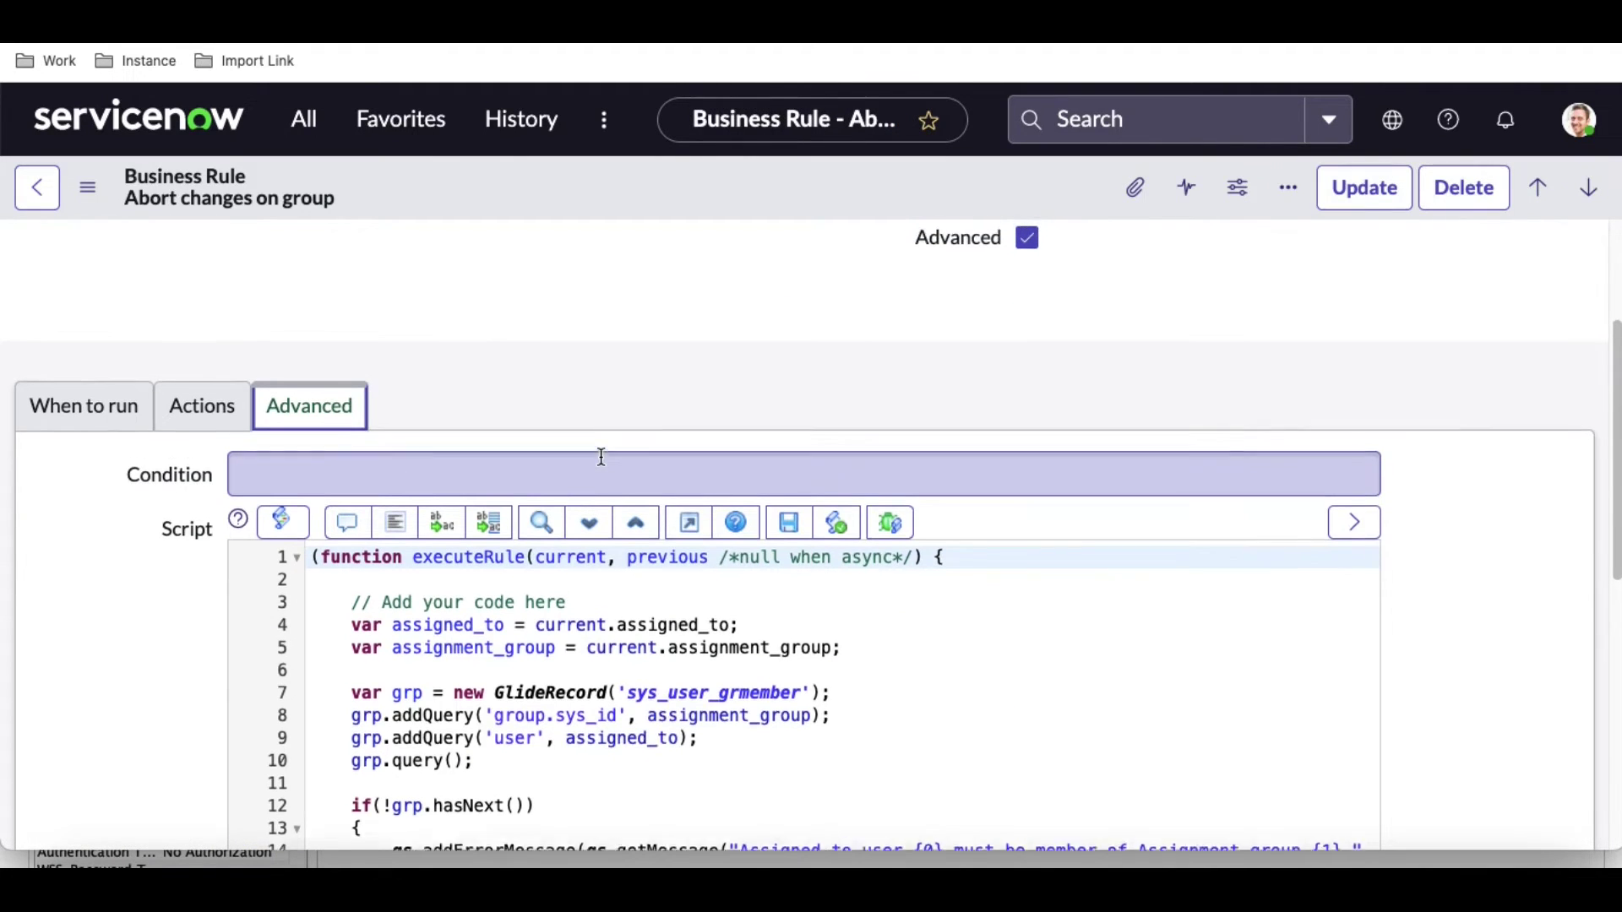
scroll(602, 456, "up", 1)
scroll(600, 456, "up", 3)
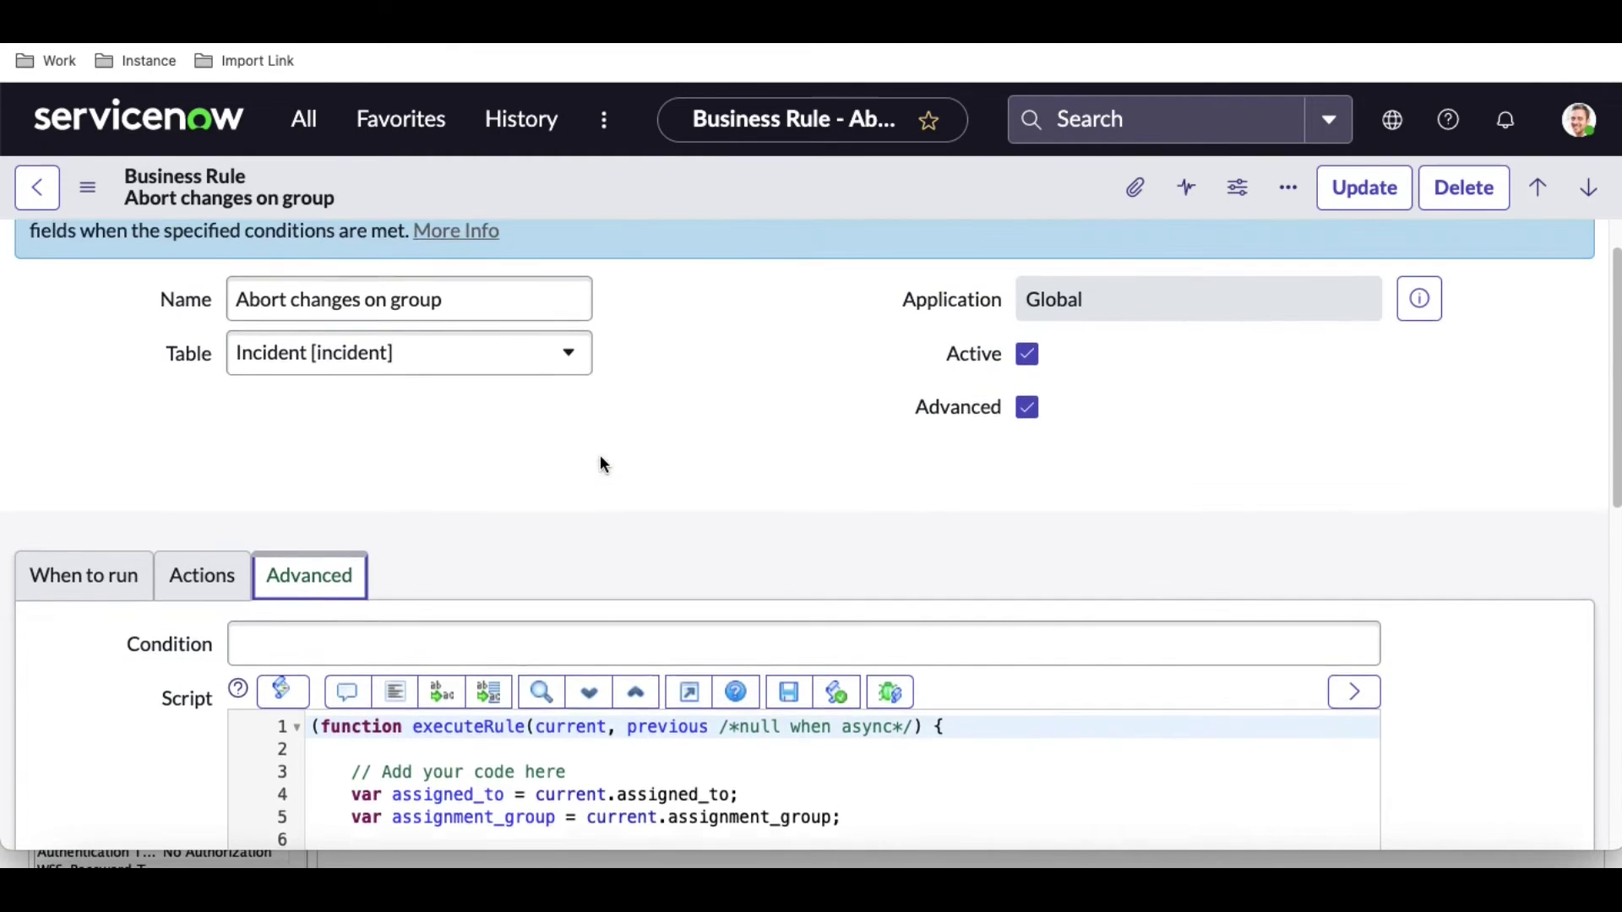
left_click(1035, 417)
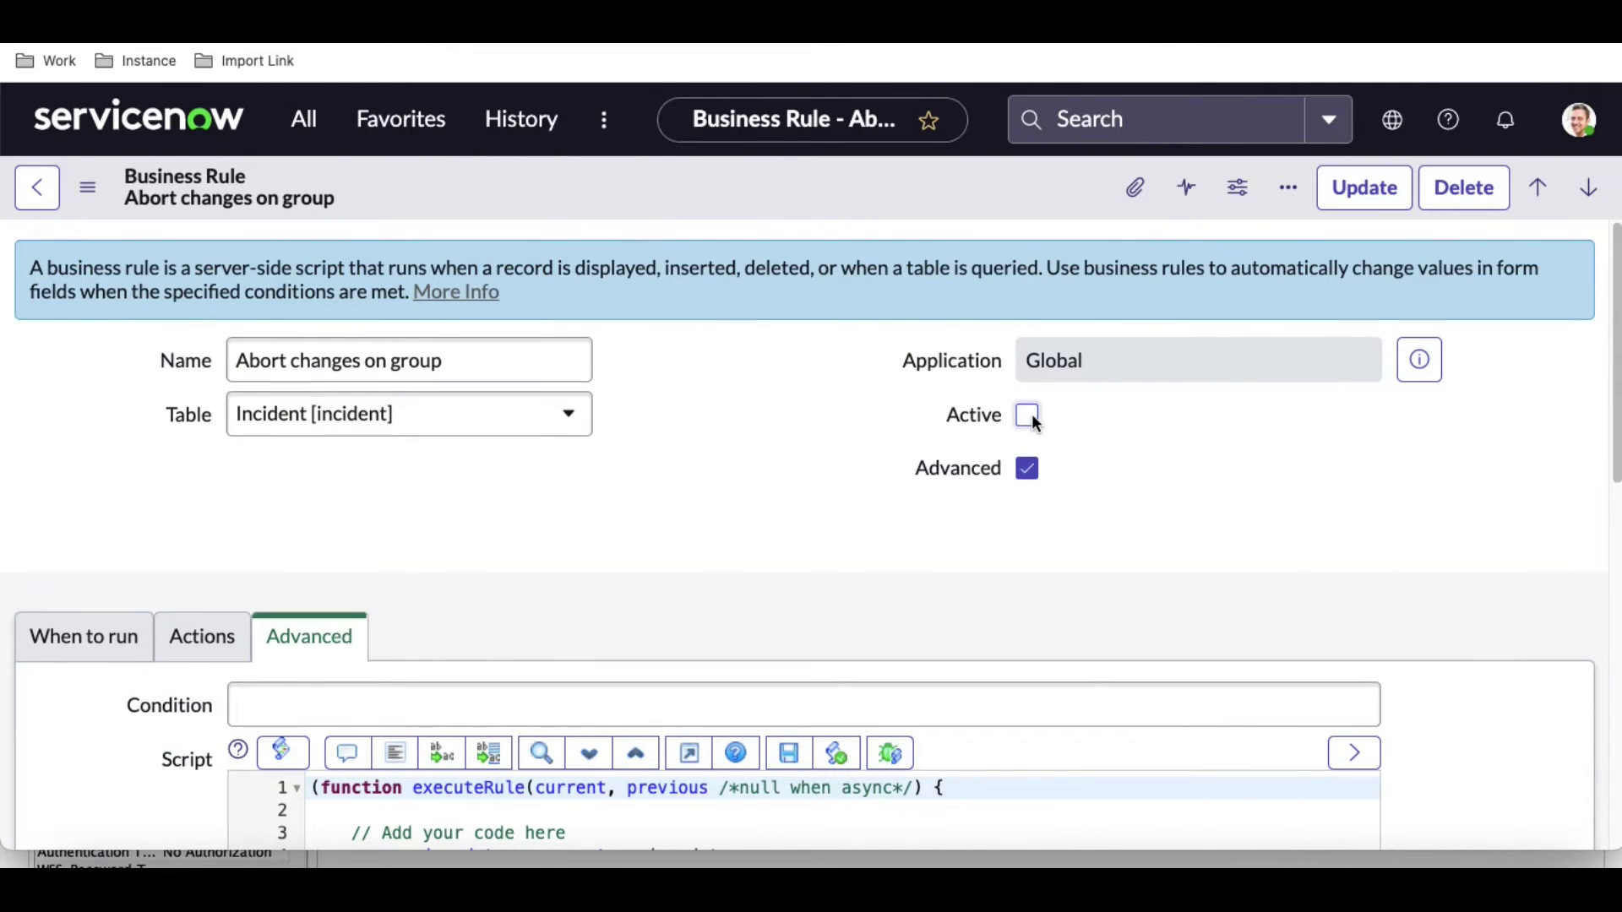
right_click(853, 217)
left_click(855, 218)
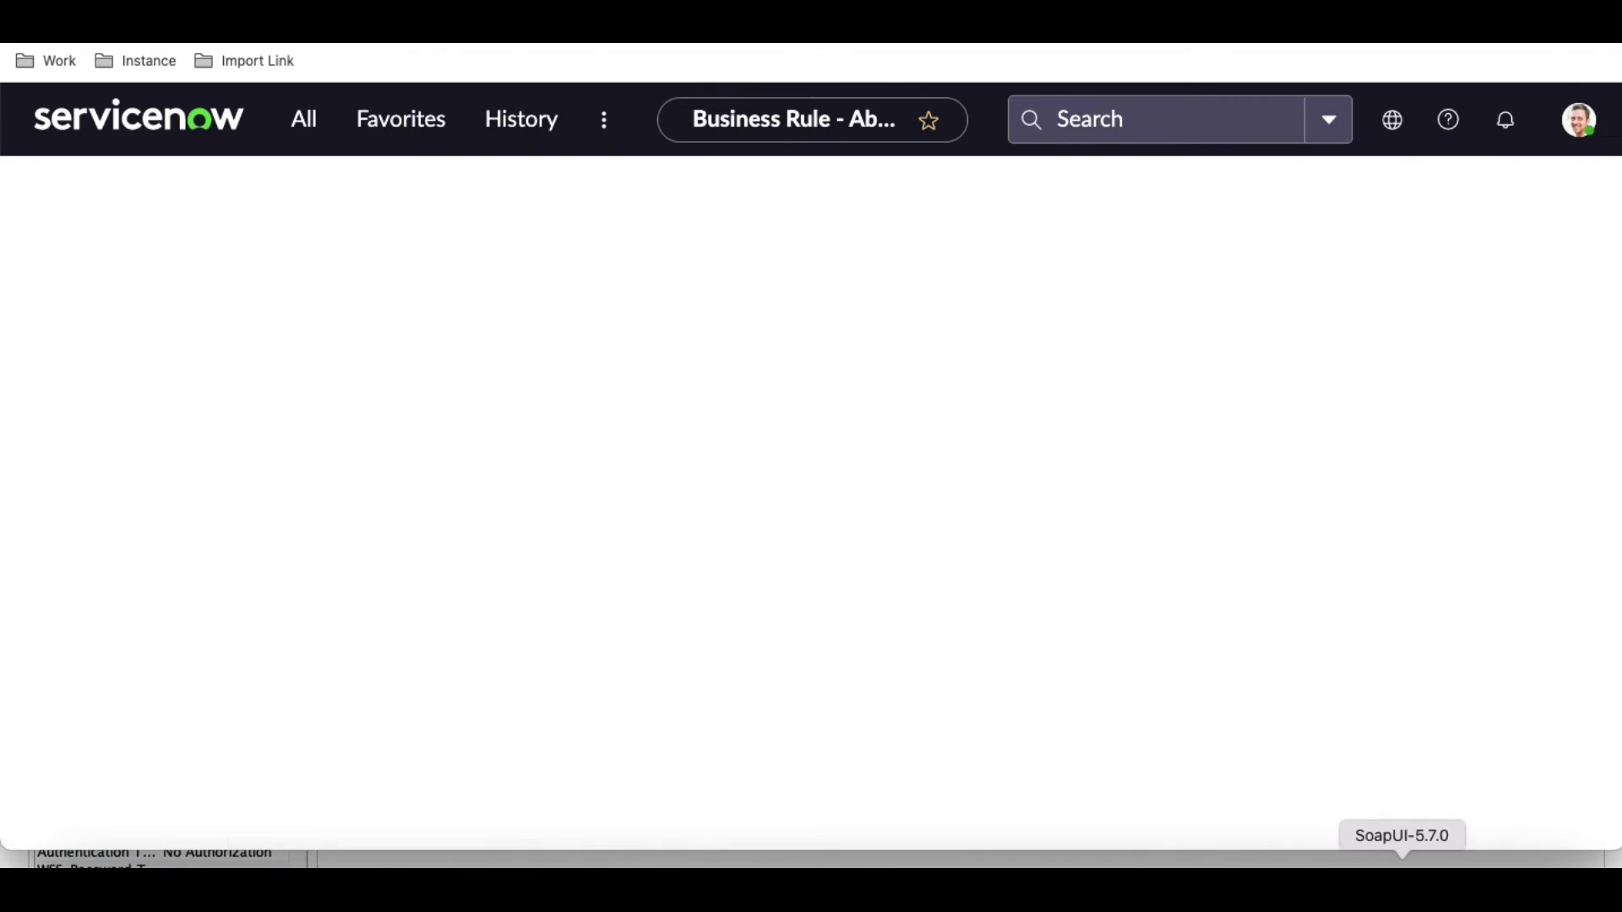
Resend the insert request and select the returned incident number INC0010008 in the XML response.
key("super+Tab")
left_click(378, 173)
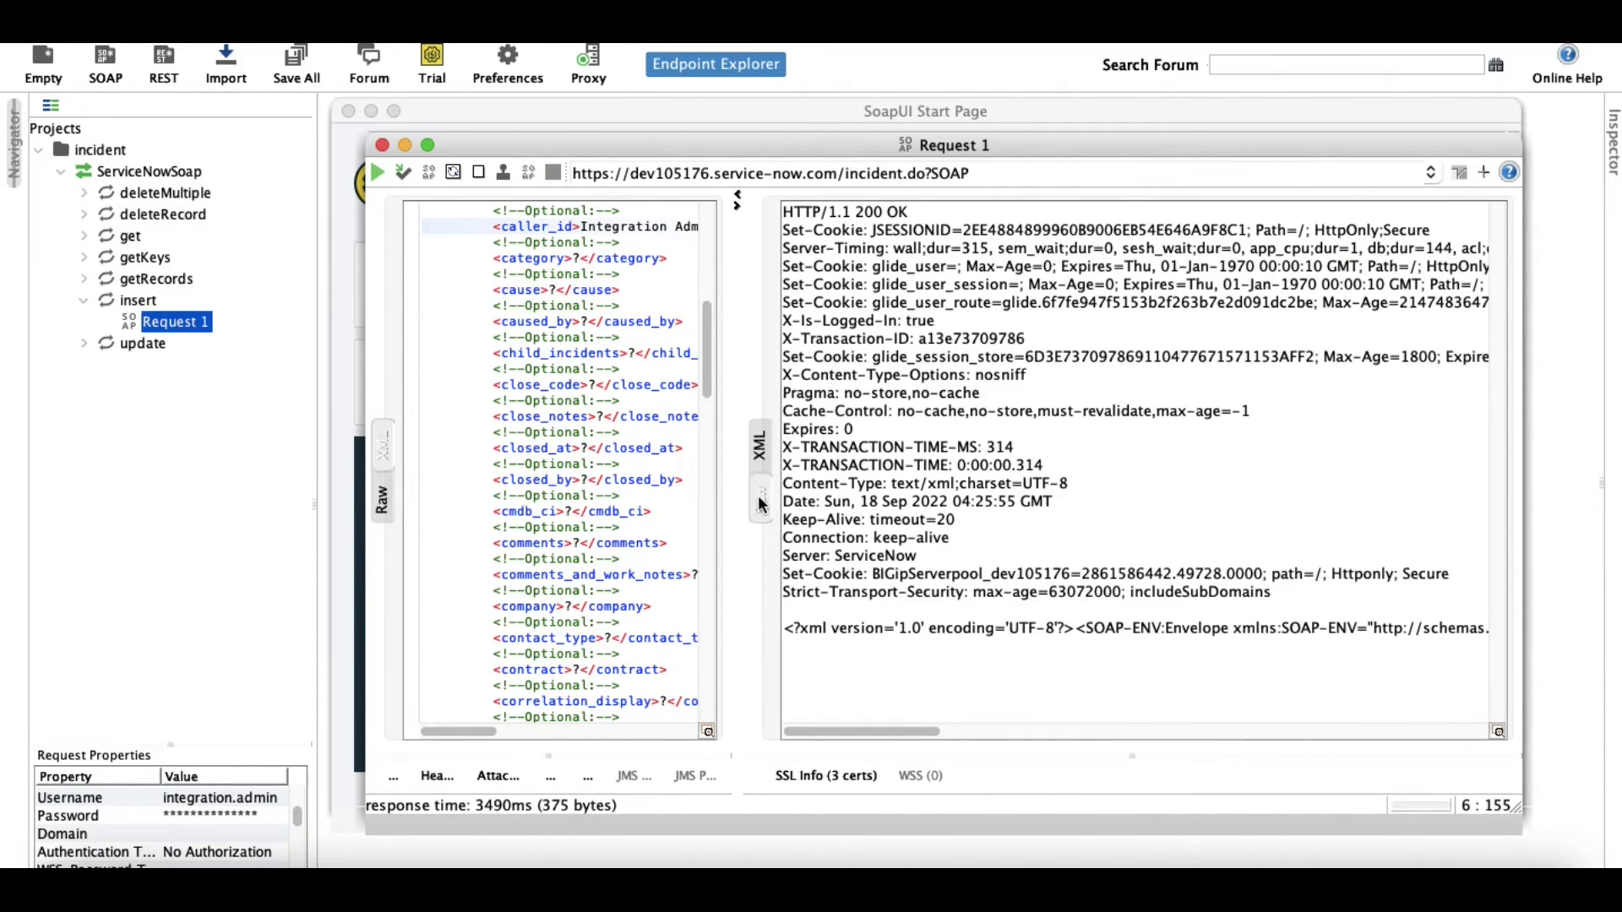
left_click(760, 445)
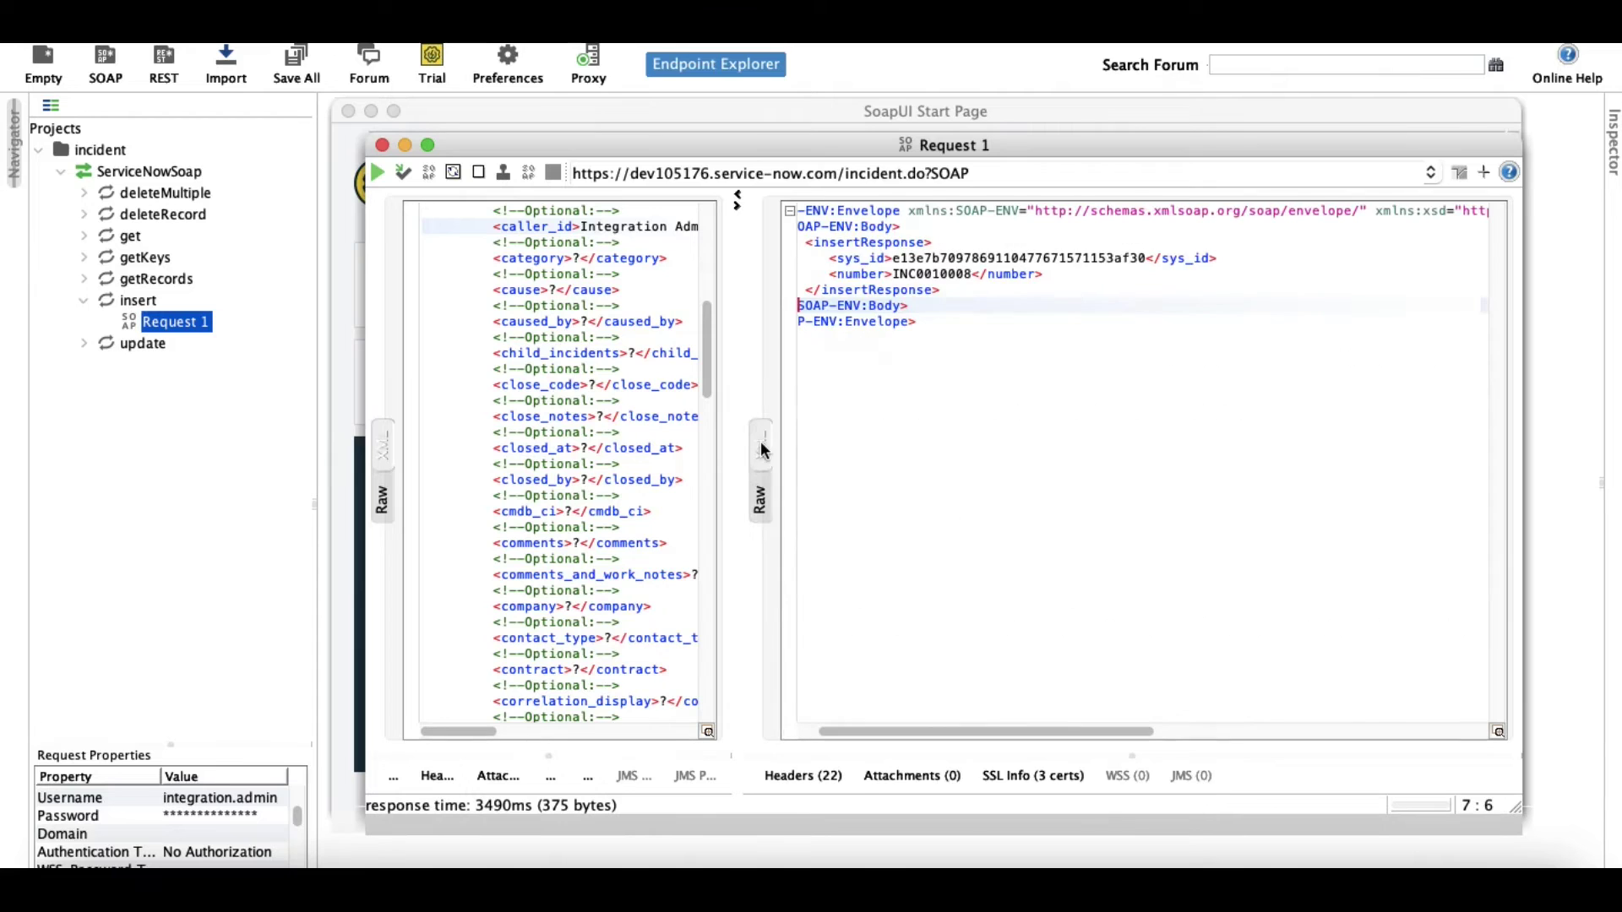
double_click(928, 275)
key("super+c")
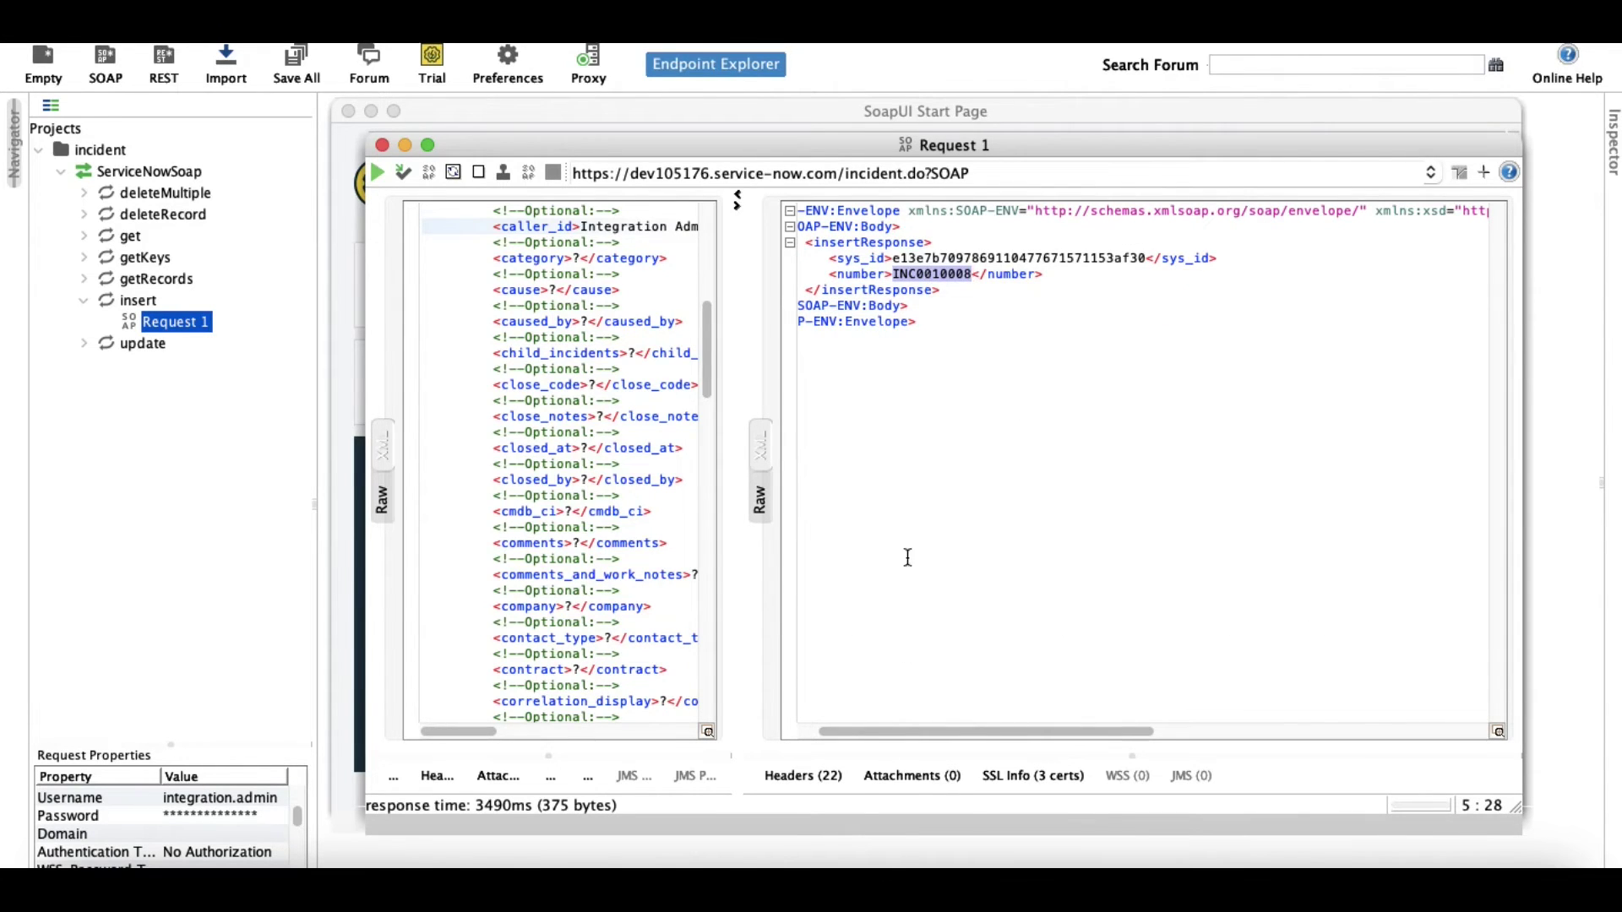
left_click(906, 863)
Search ServiceNow for INC0010008 and review the opened incident form.
left_click(1195, 119)
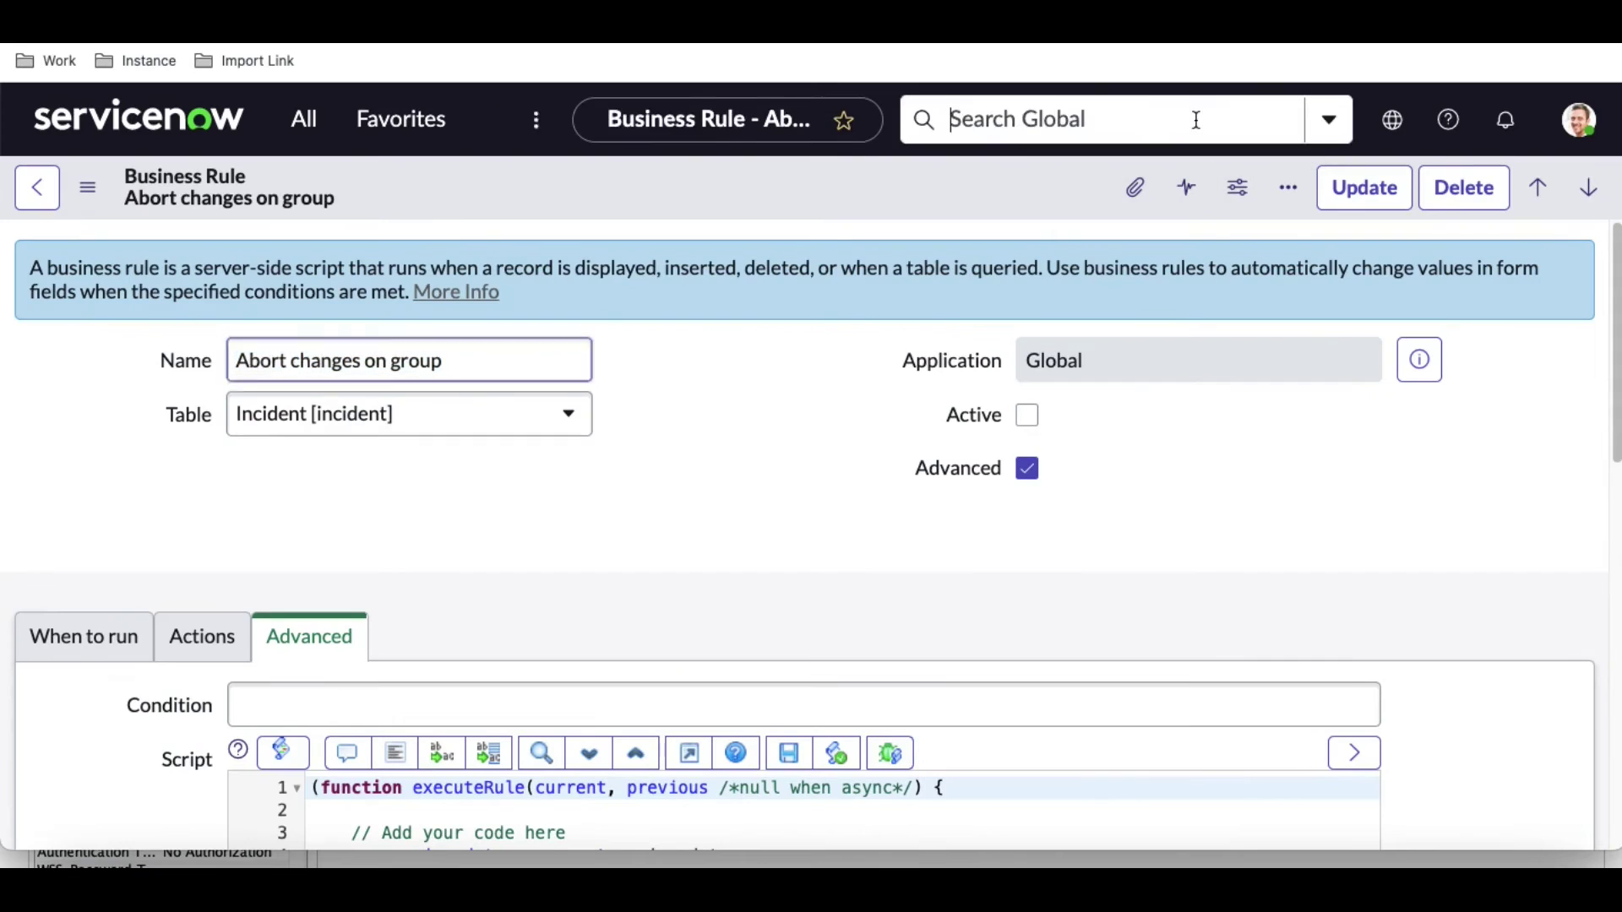
key("super+v")
key("Return")
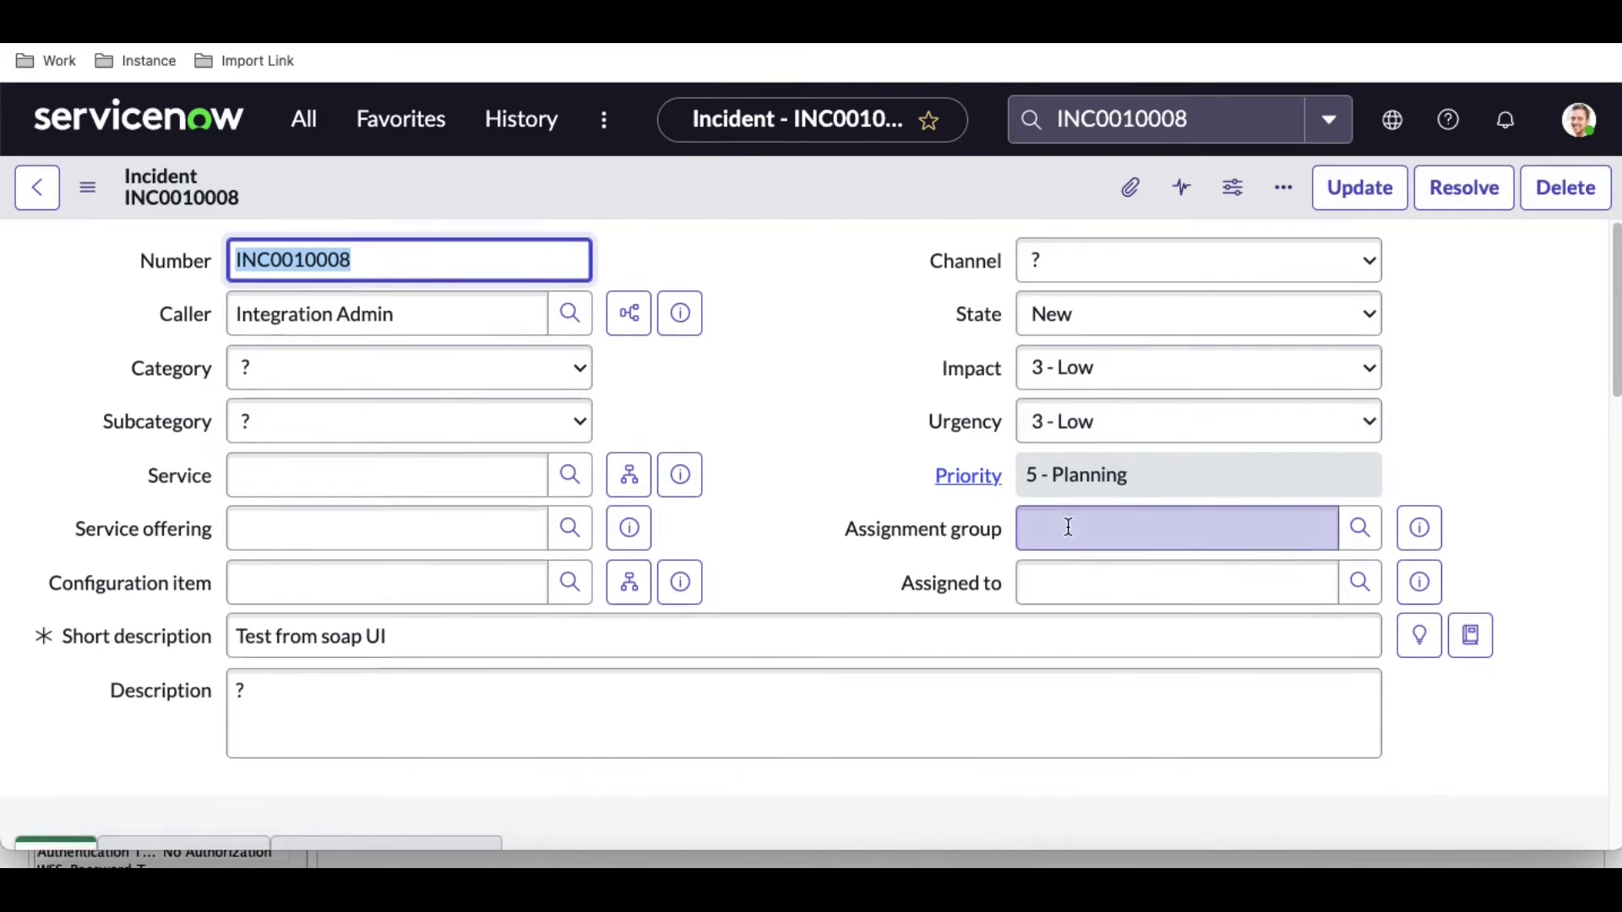
scroll(1014, 529, "down", 10)
scroll(960, 529, "up", 8)
scroll(960, 529, "up", 2)
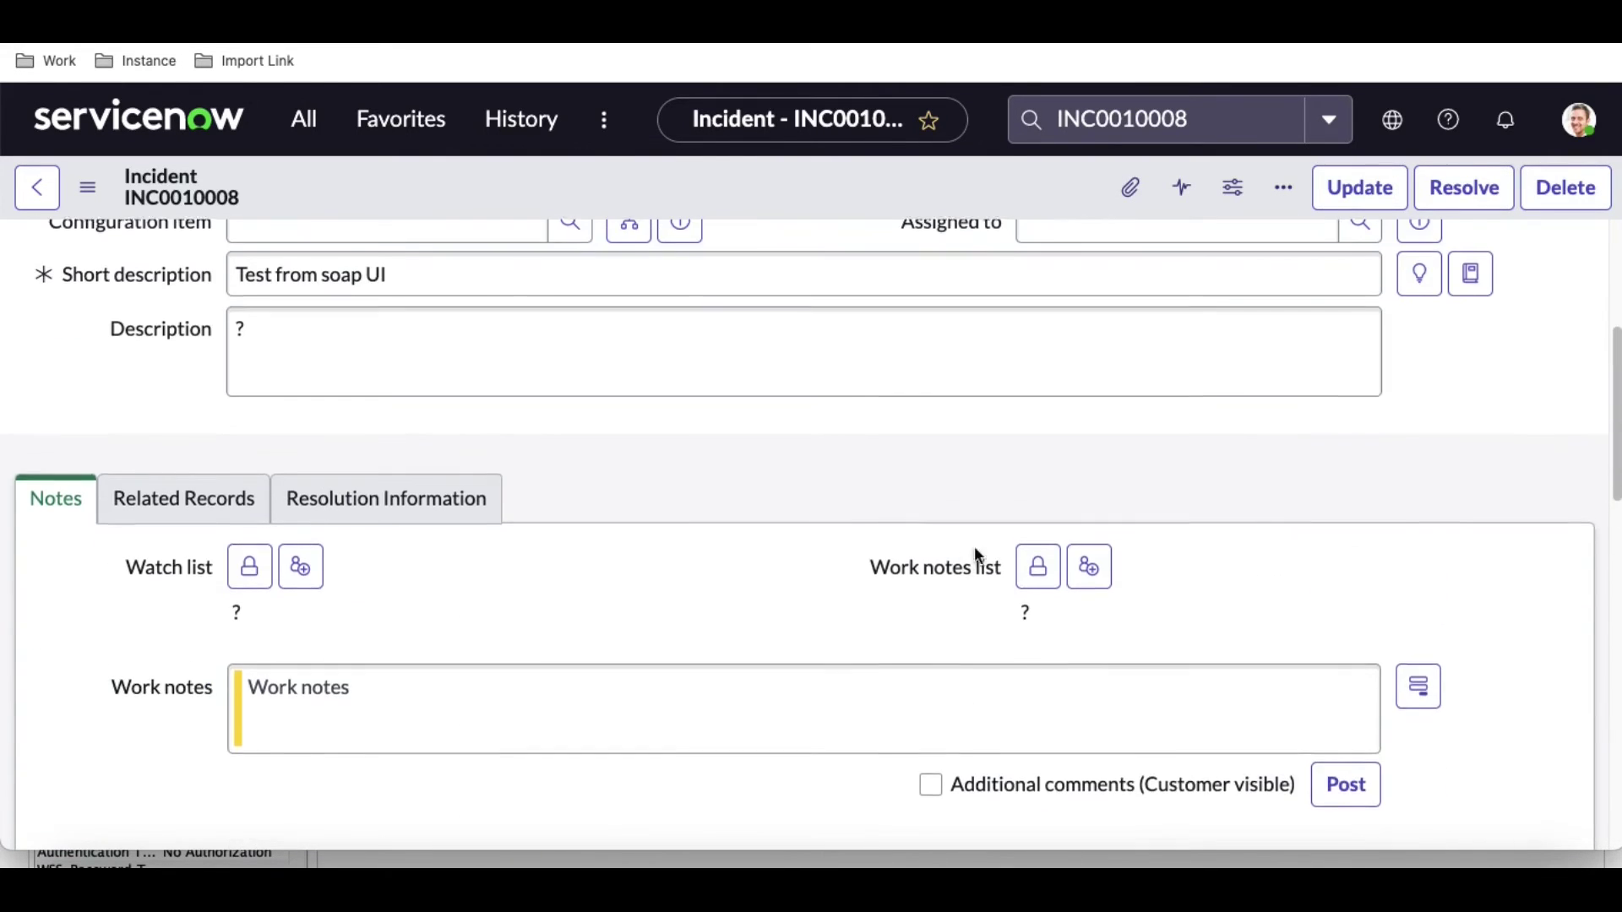
Widen the SoapUI request XML pane and recheck the incident's Assigned to field.
left_click(1393, 883)
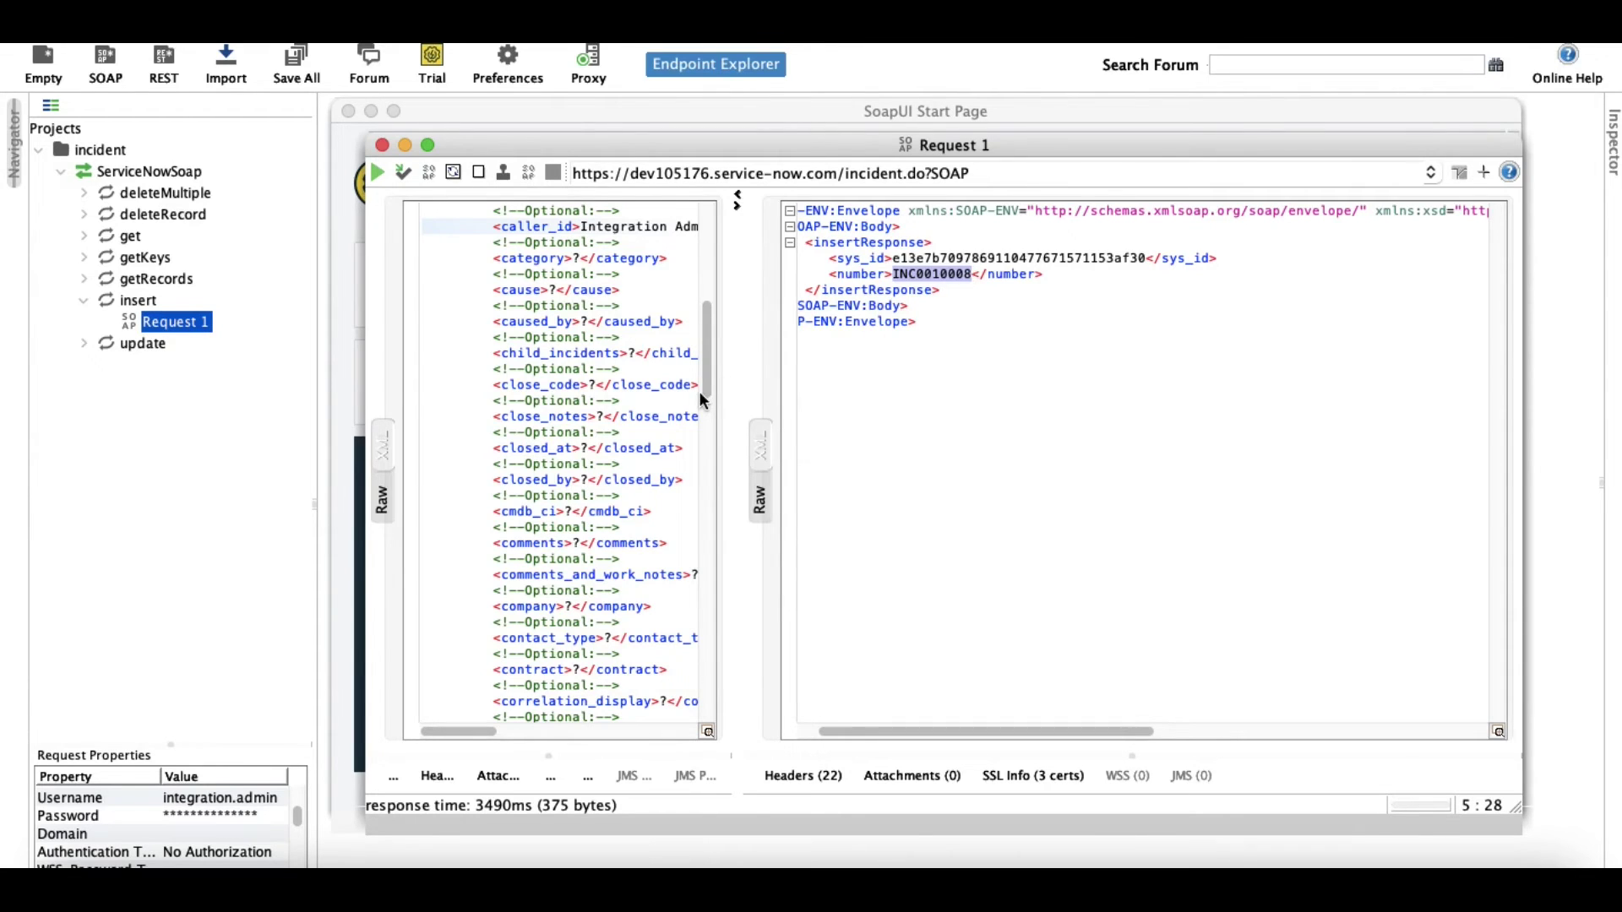
left_click(604, 416)
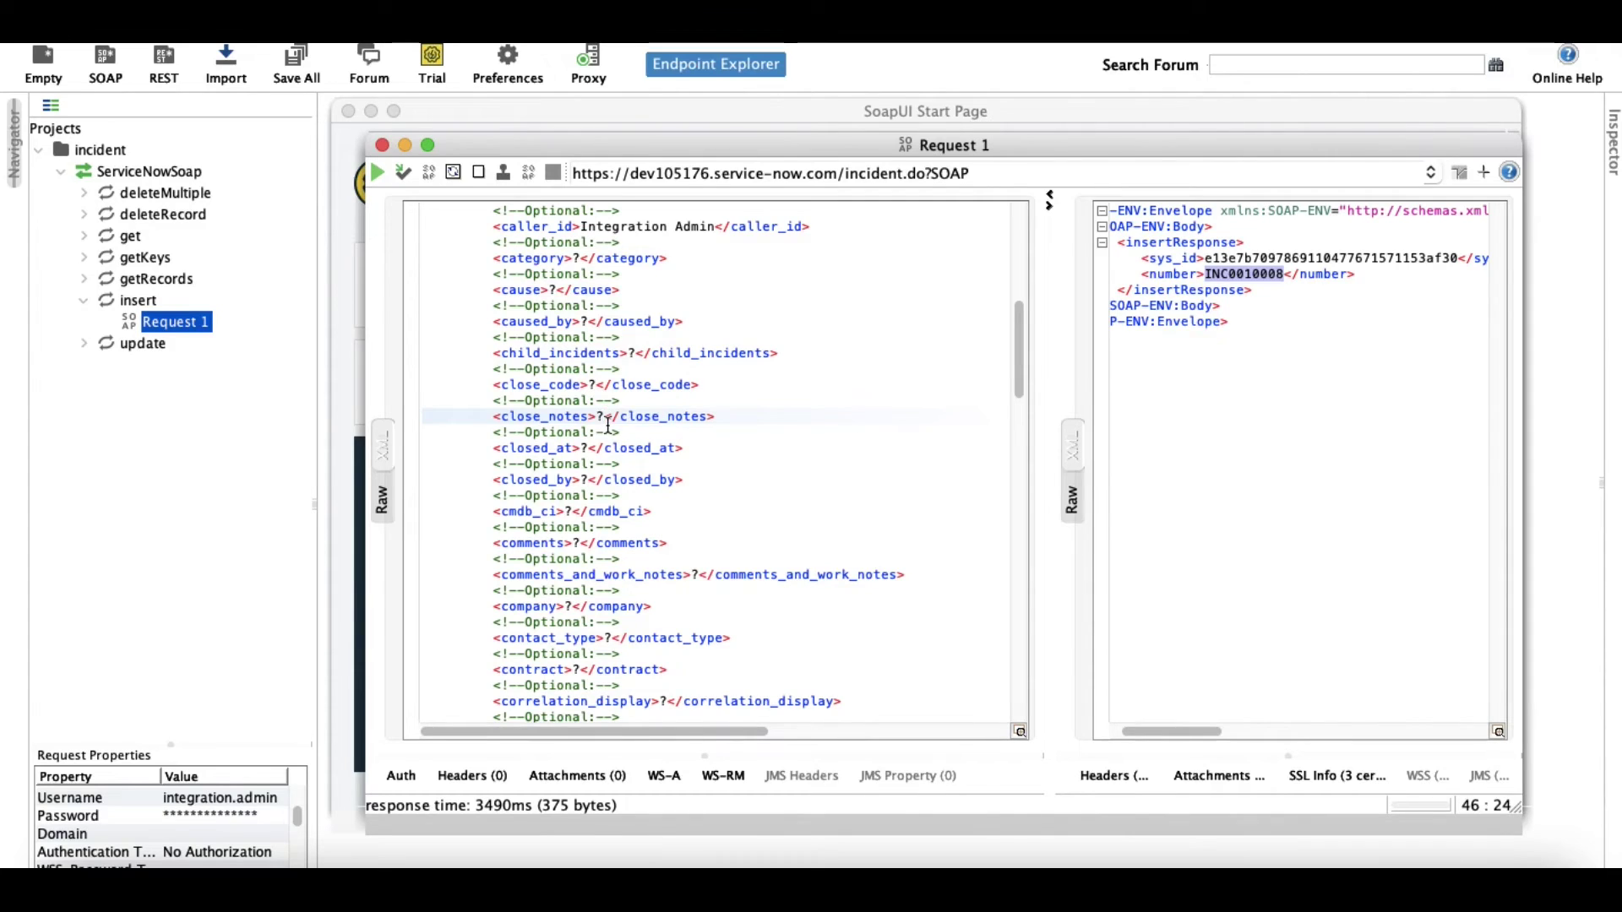
scroll(606, 422, "down", 1)
left_click(941, 828)
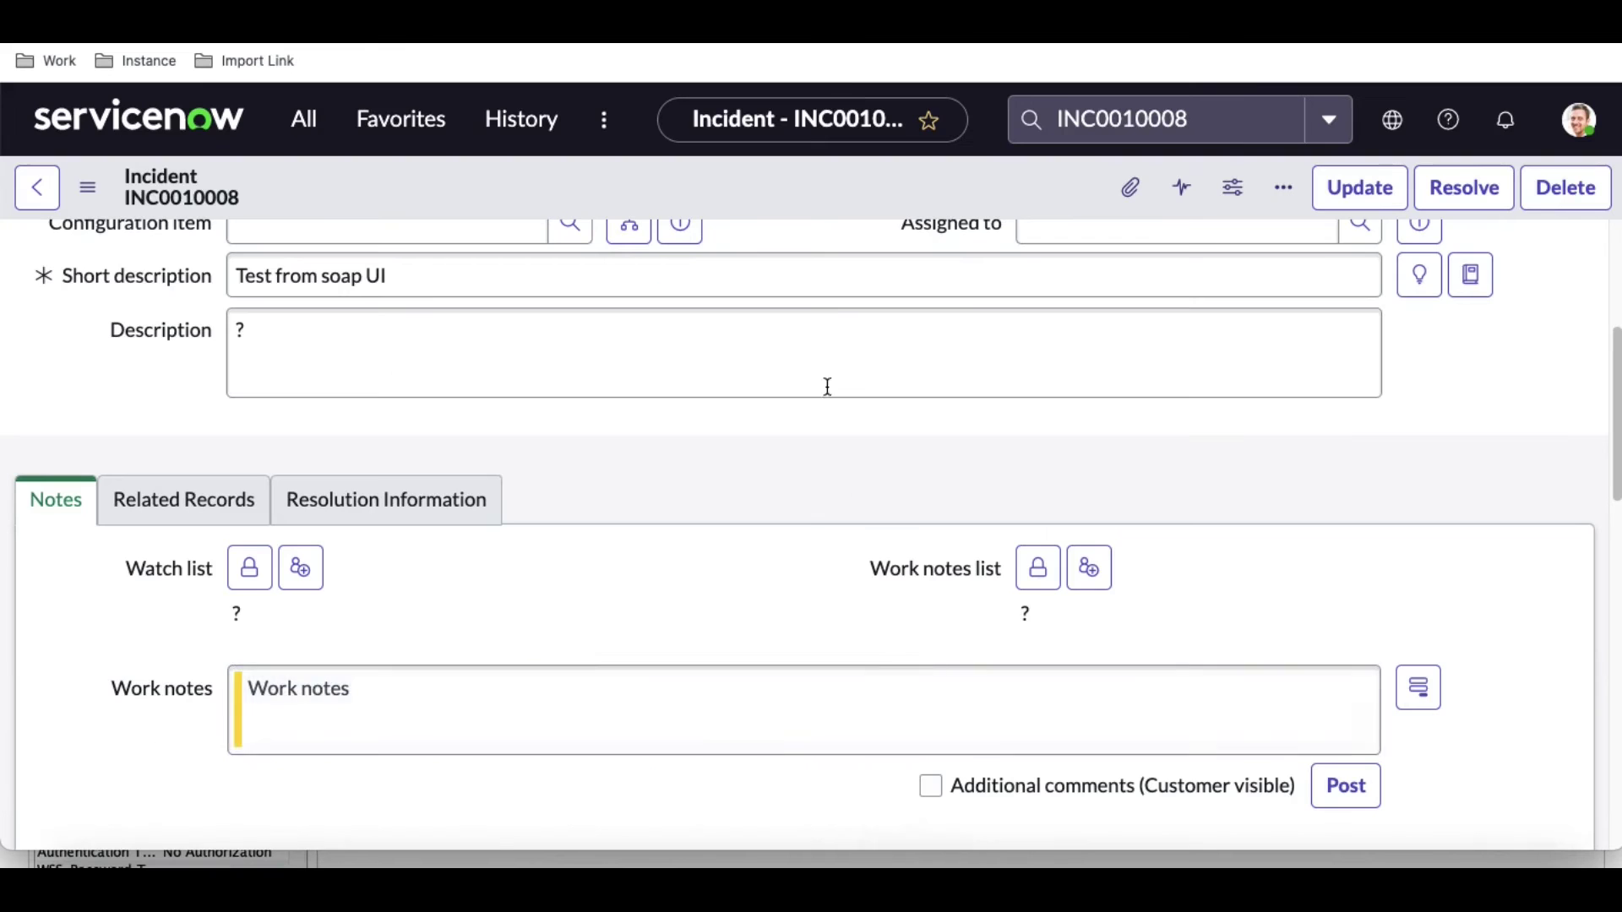
scroll(825, 385, "up", 5)
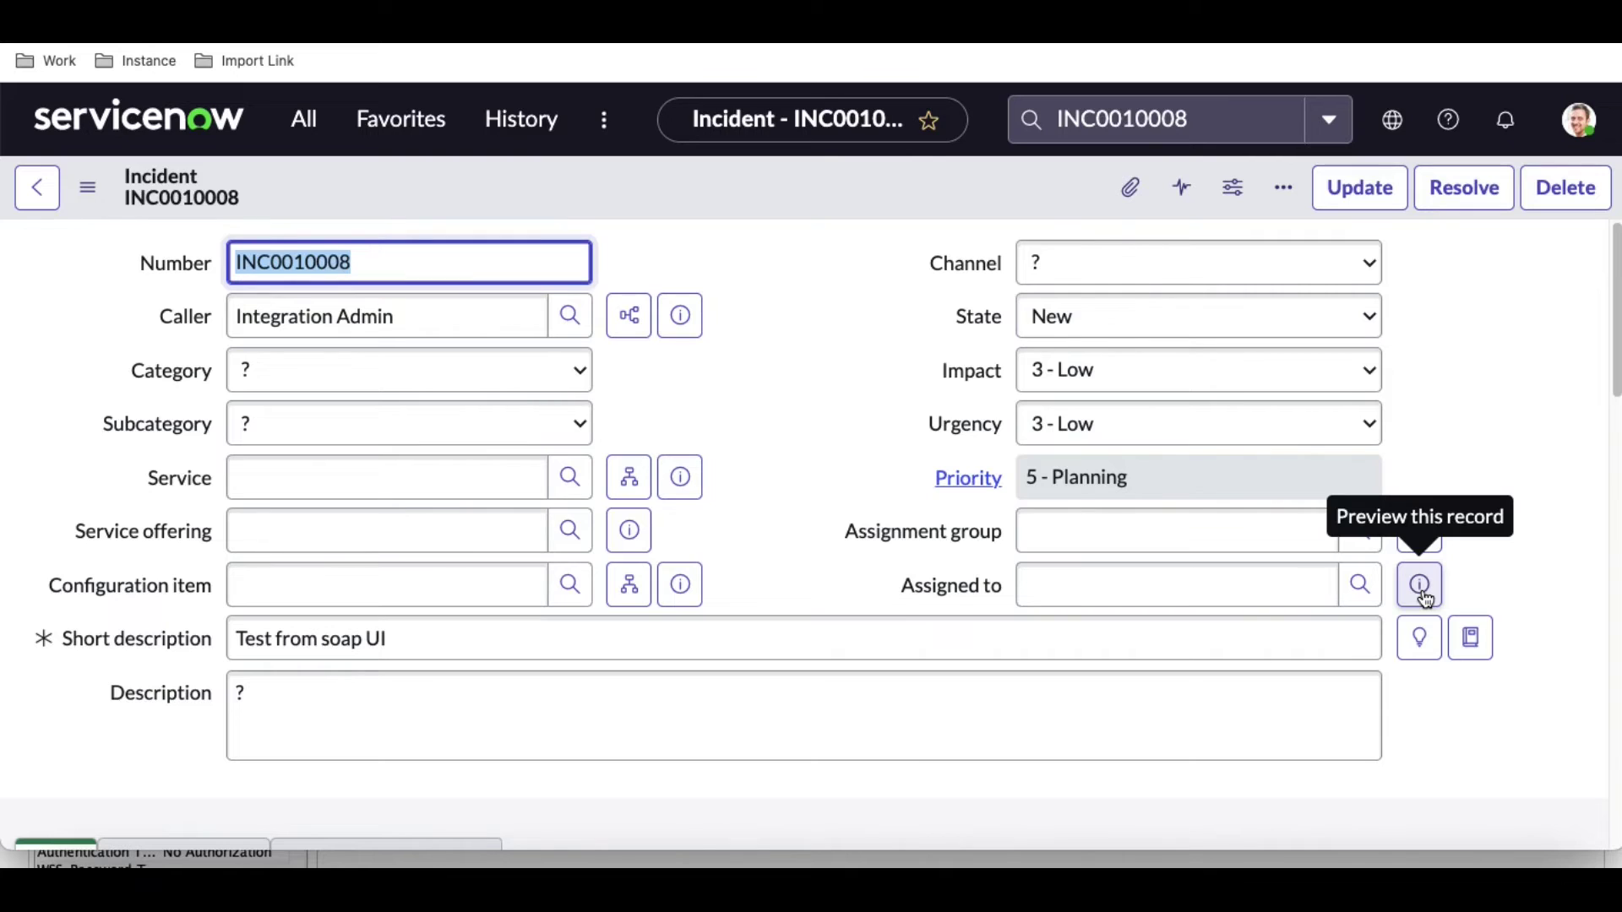
left_click(1231, 597)
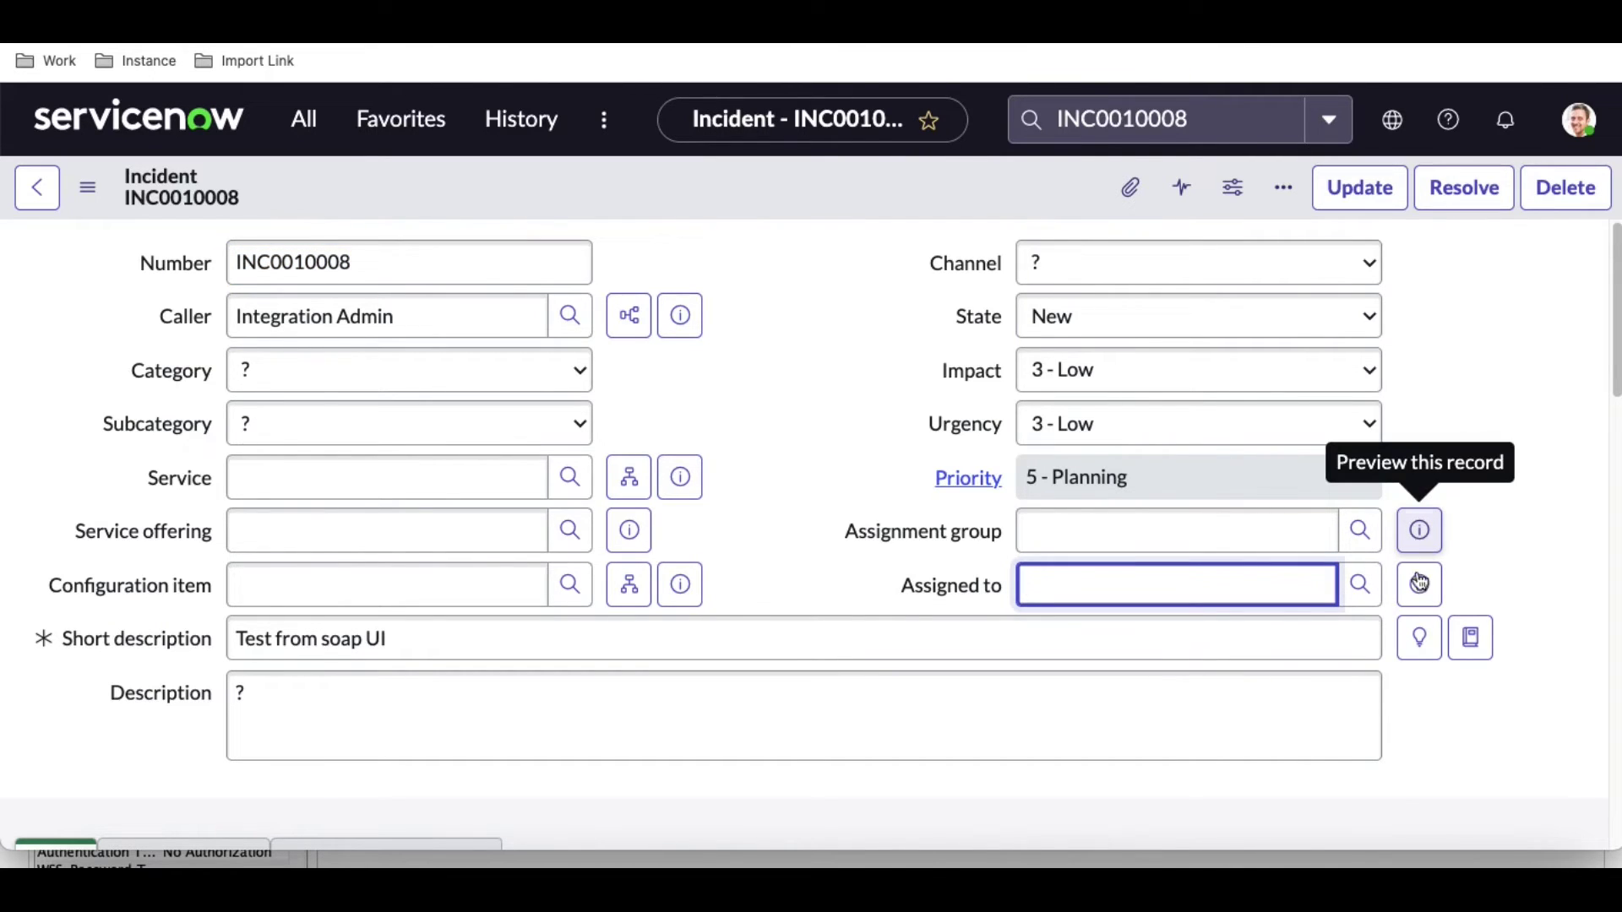
left_click(1402, 864)
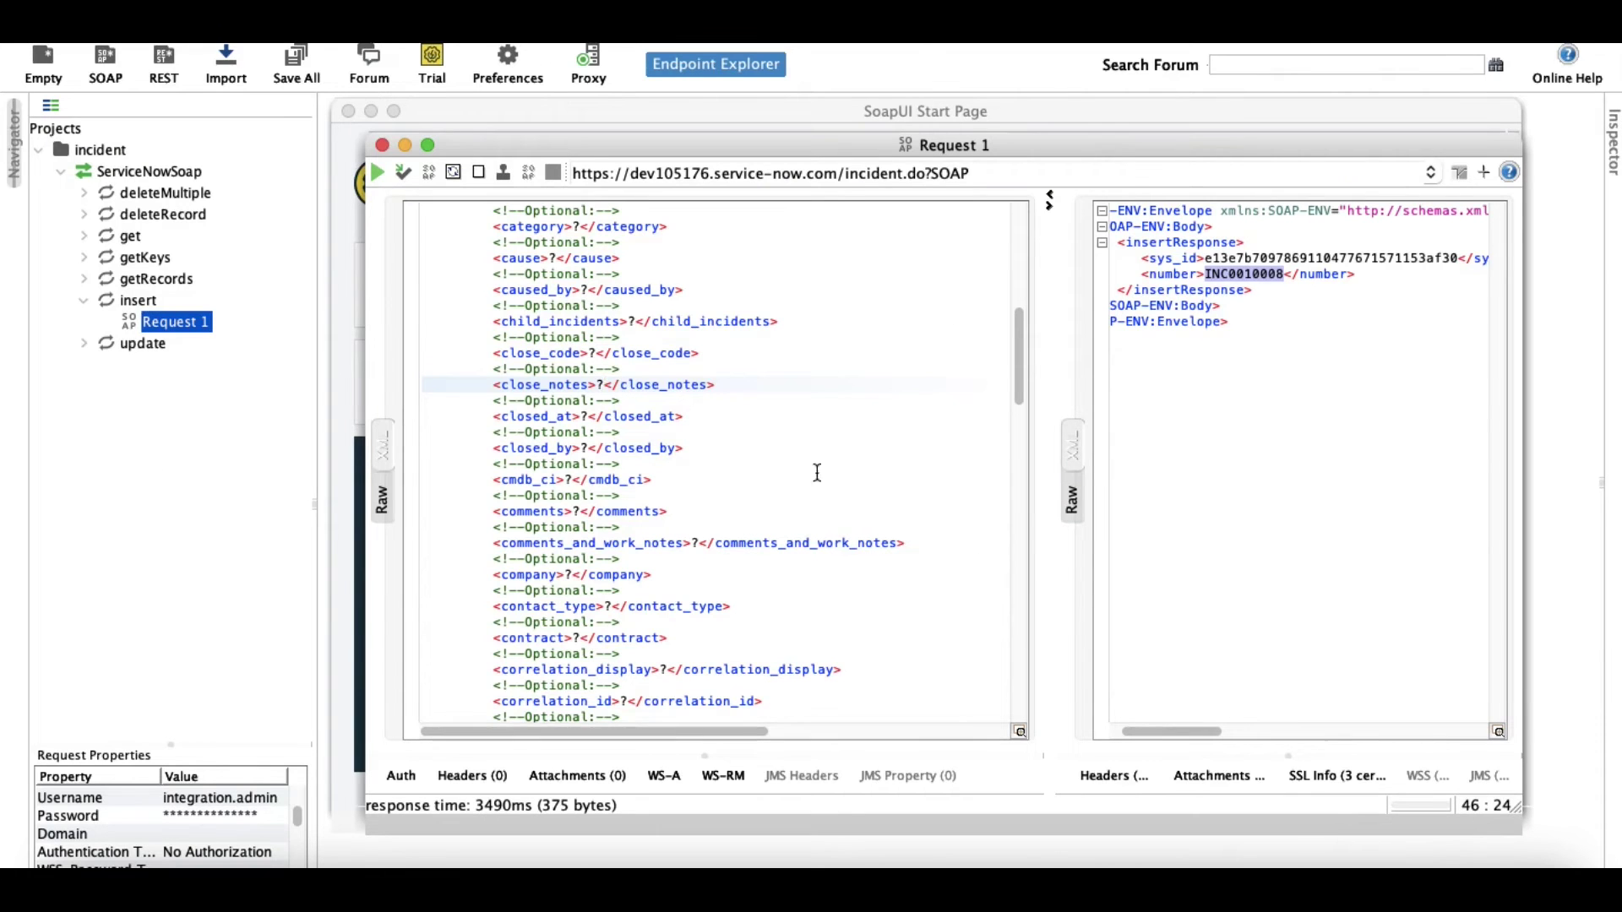
Clear the ? placeholders from assignment_group and assigned_to in the insert request.
scroll(741, 502, "down", 2)
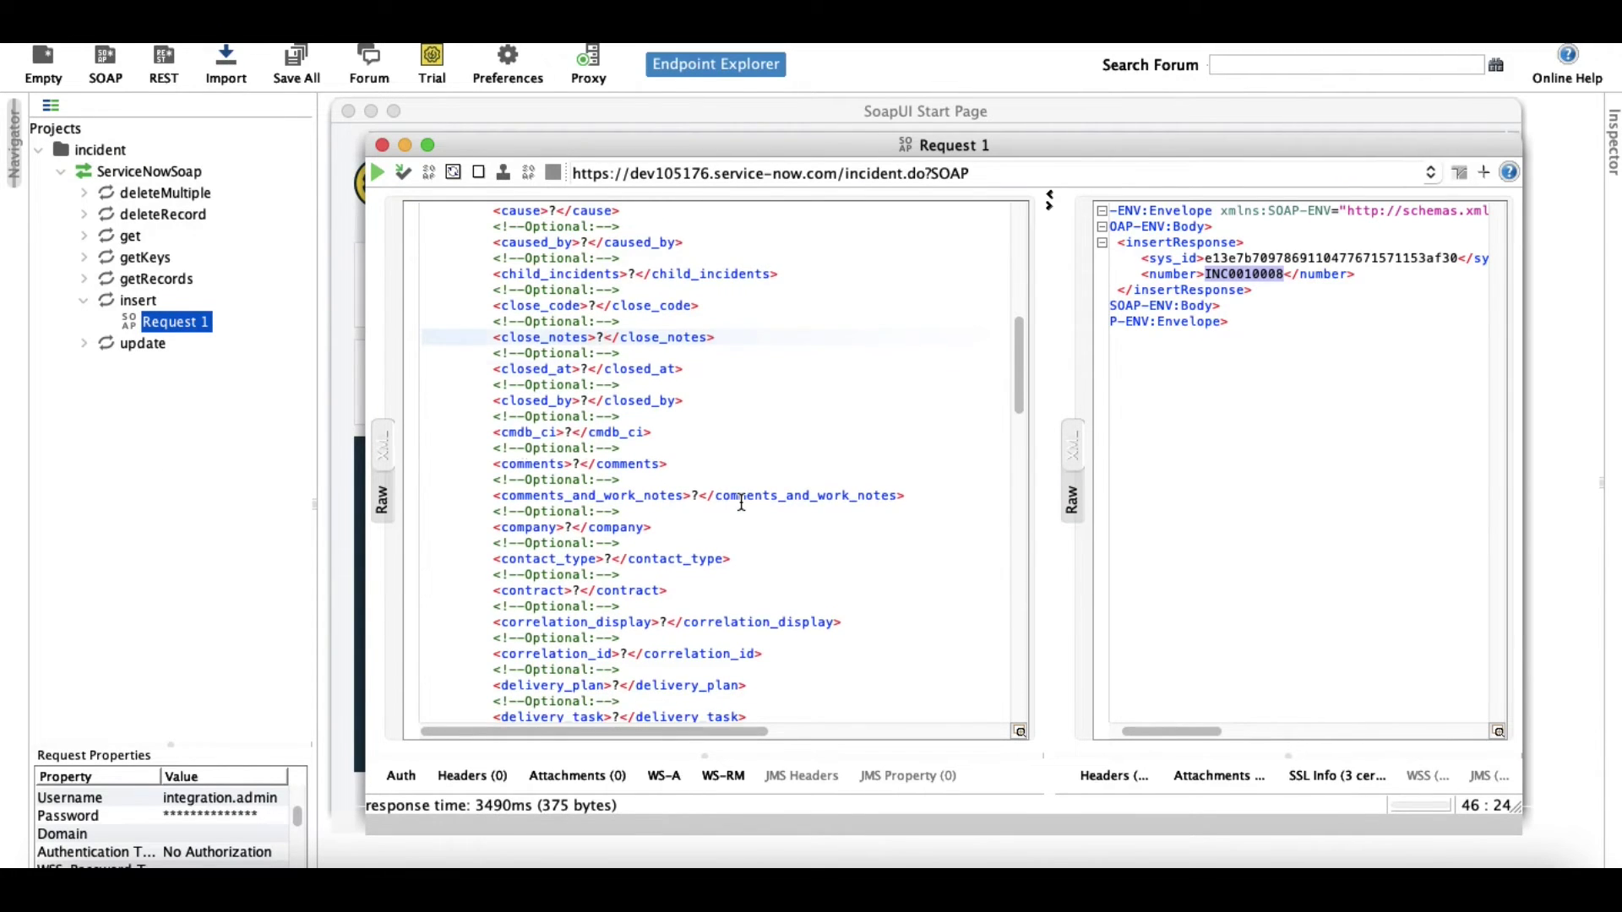
scroll(742, 503, "up", 5)
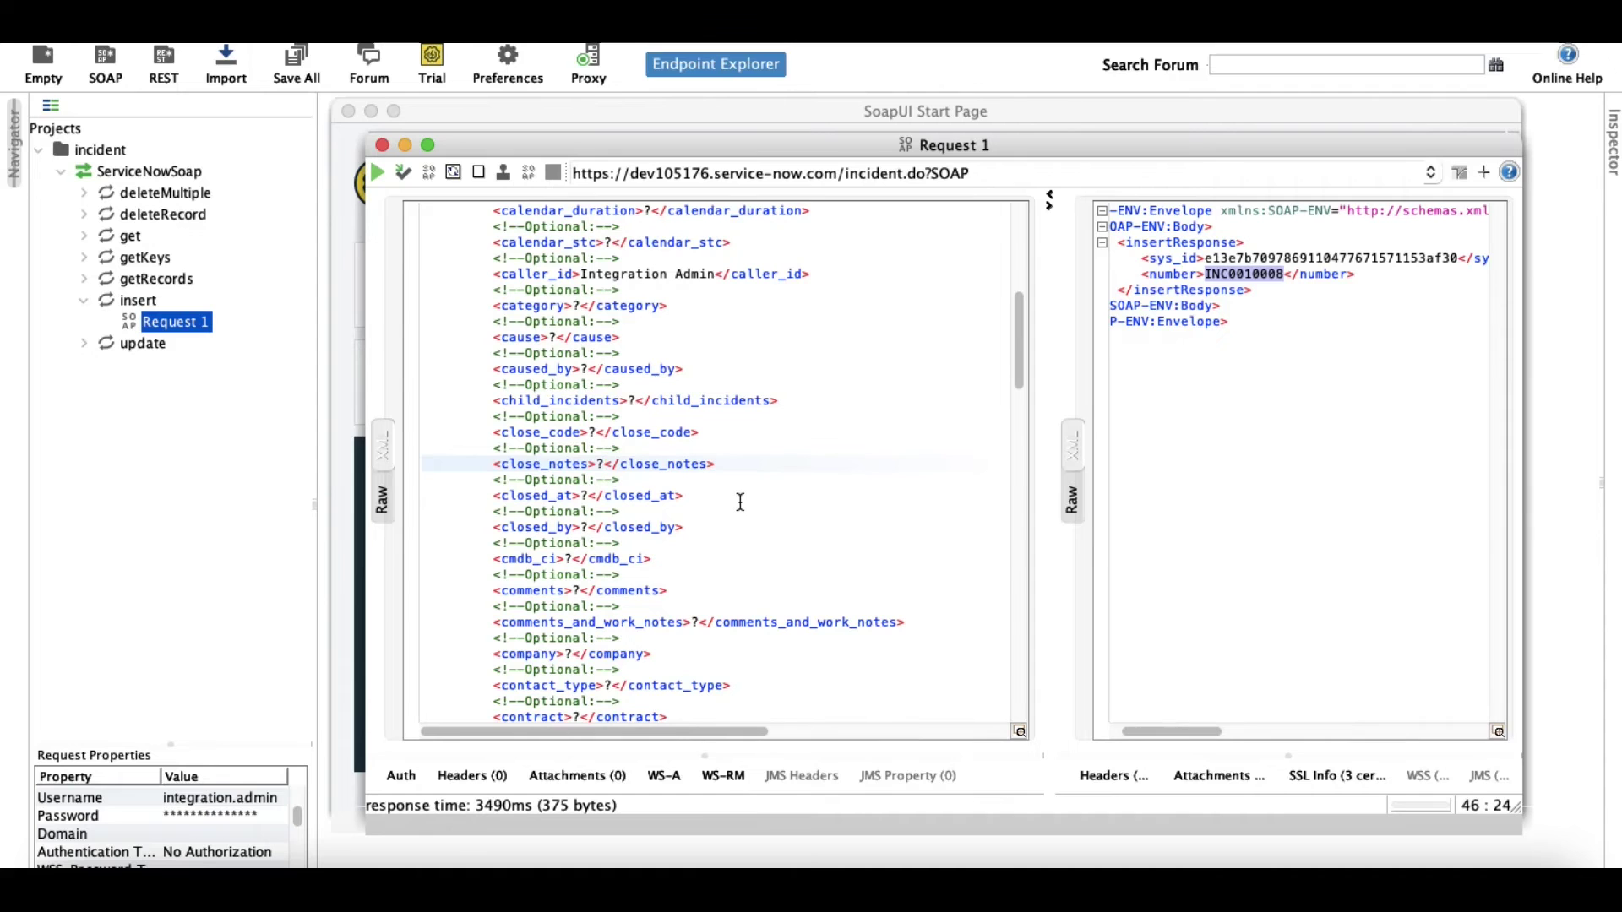
scroll(740, 503, "down", 5)
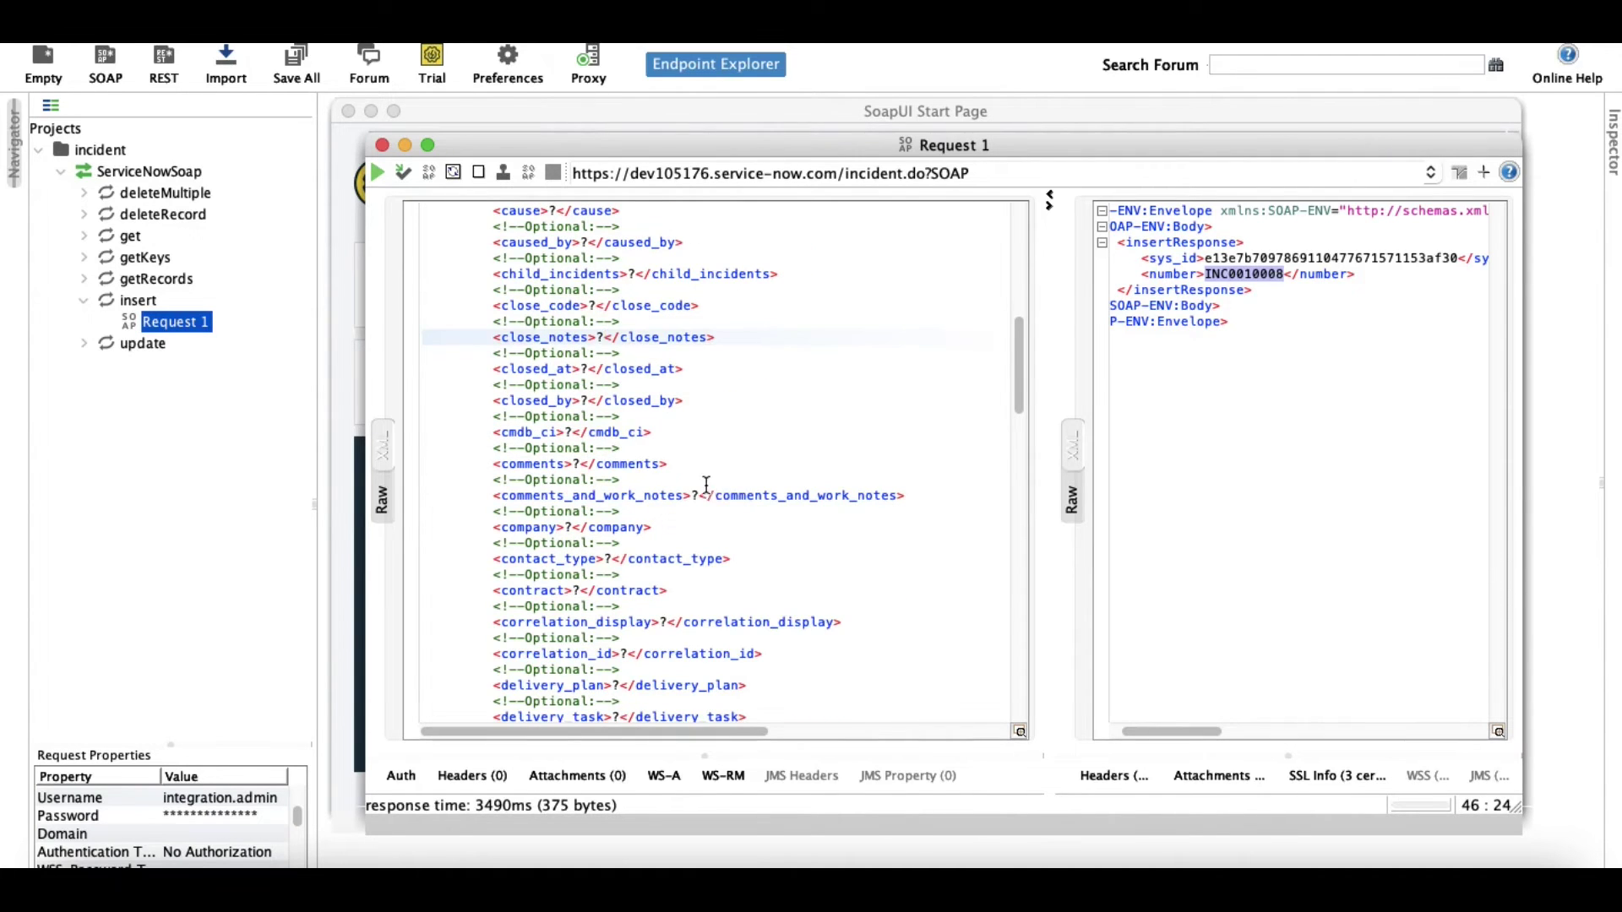
scroll(707, 485, "up", 10)
scroll(706, 484, "up", 10)
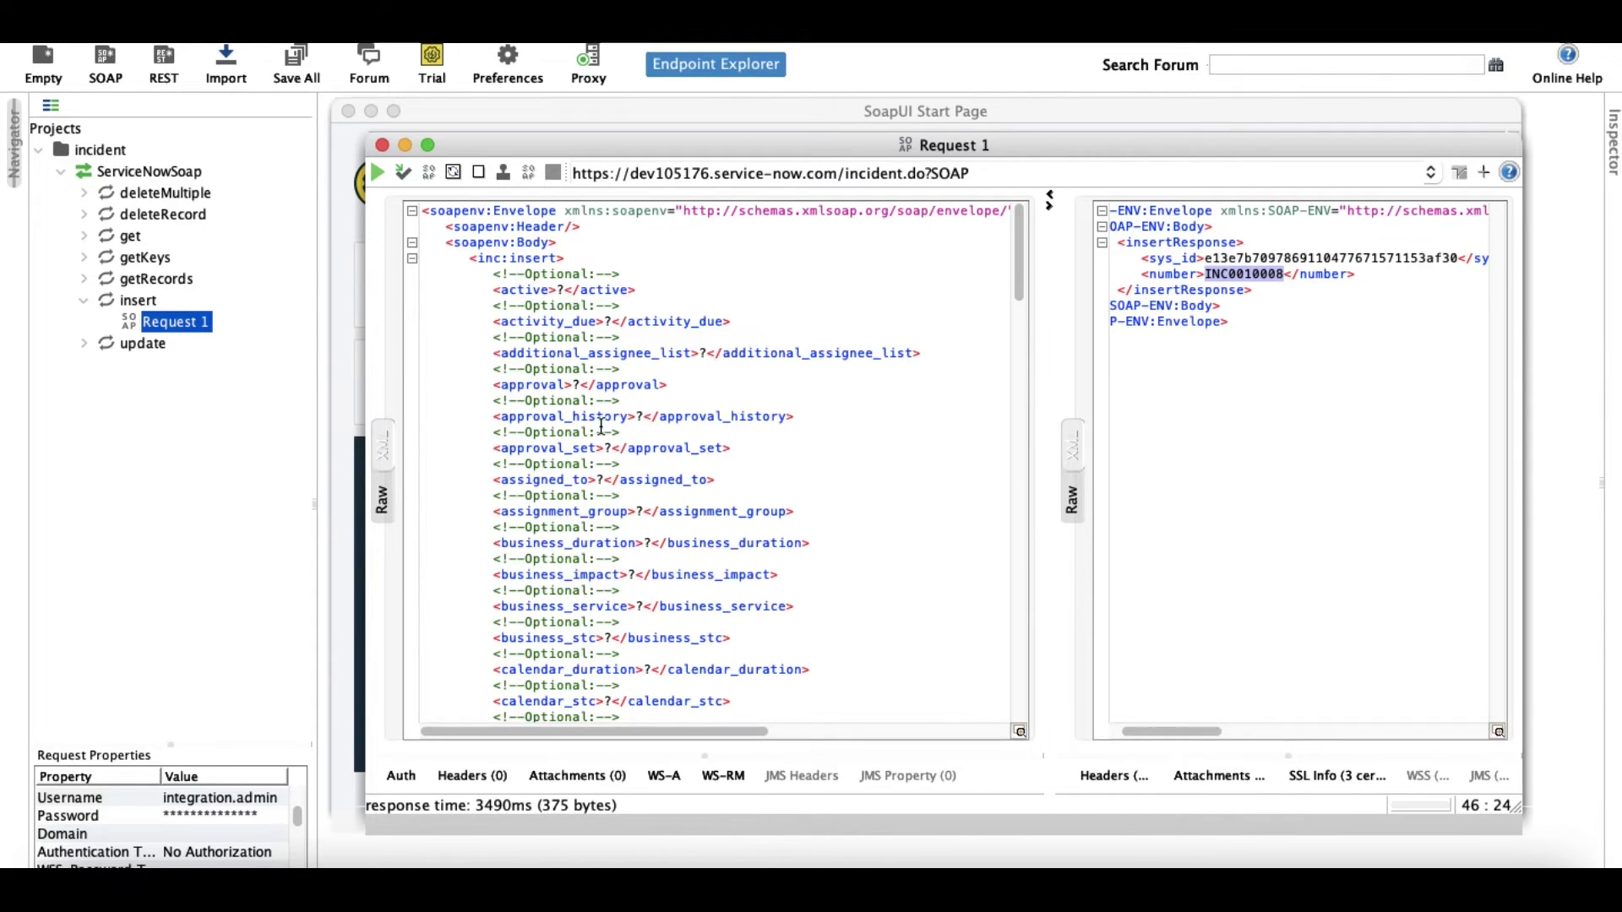
left_click(642, 505)
key("BackSpace")
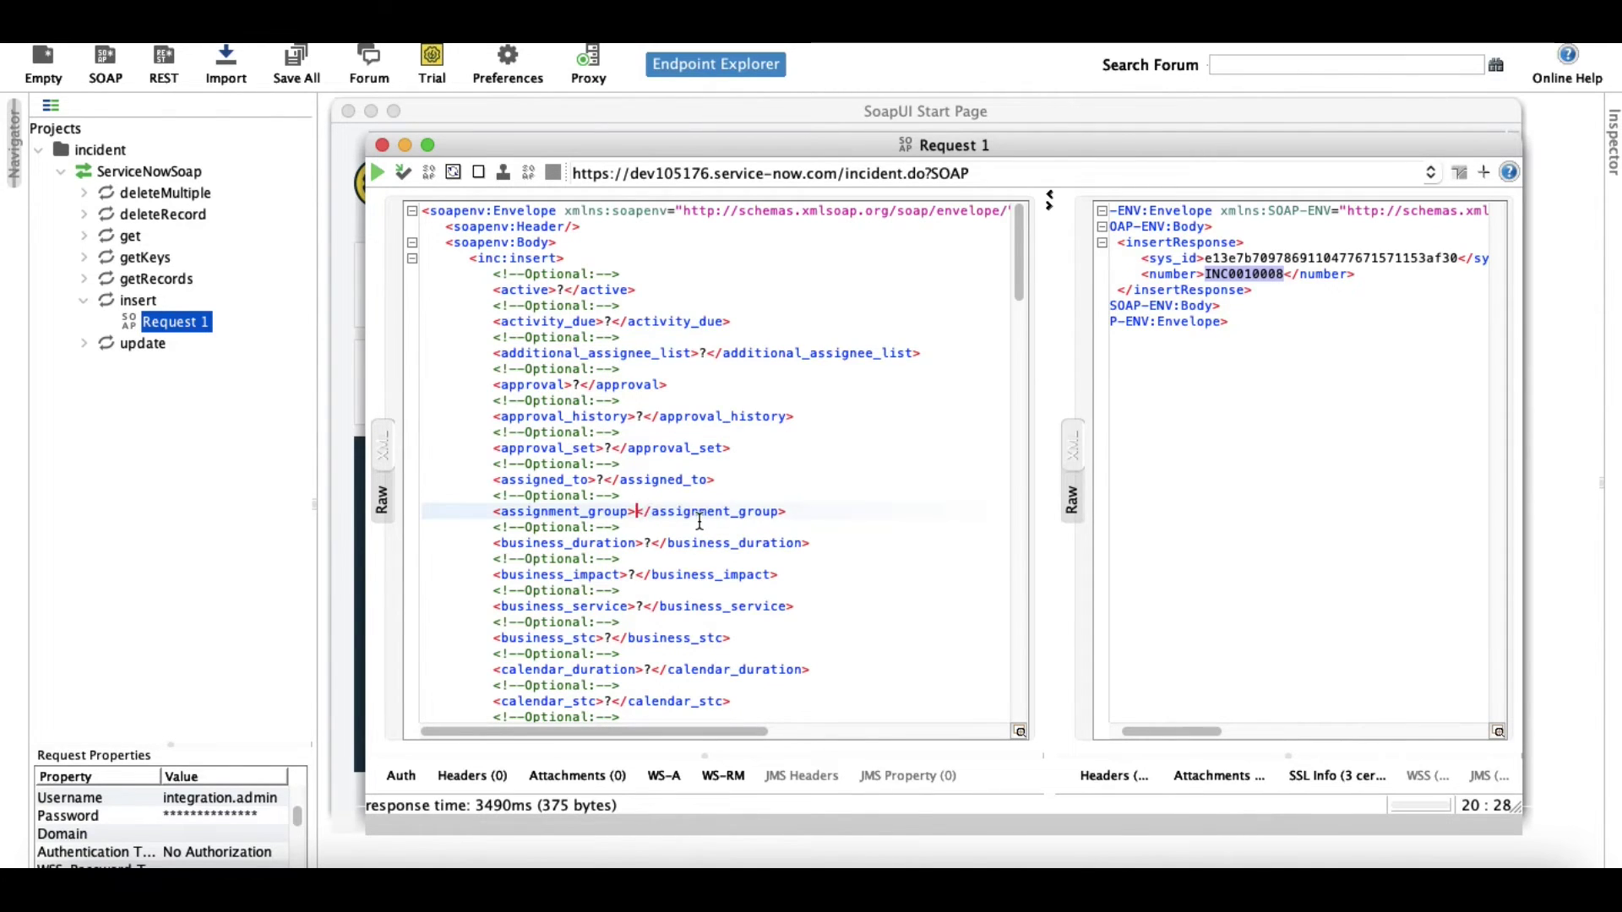
left_click(603, 479)
key("BackSpace")
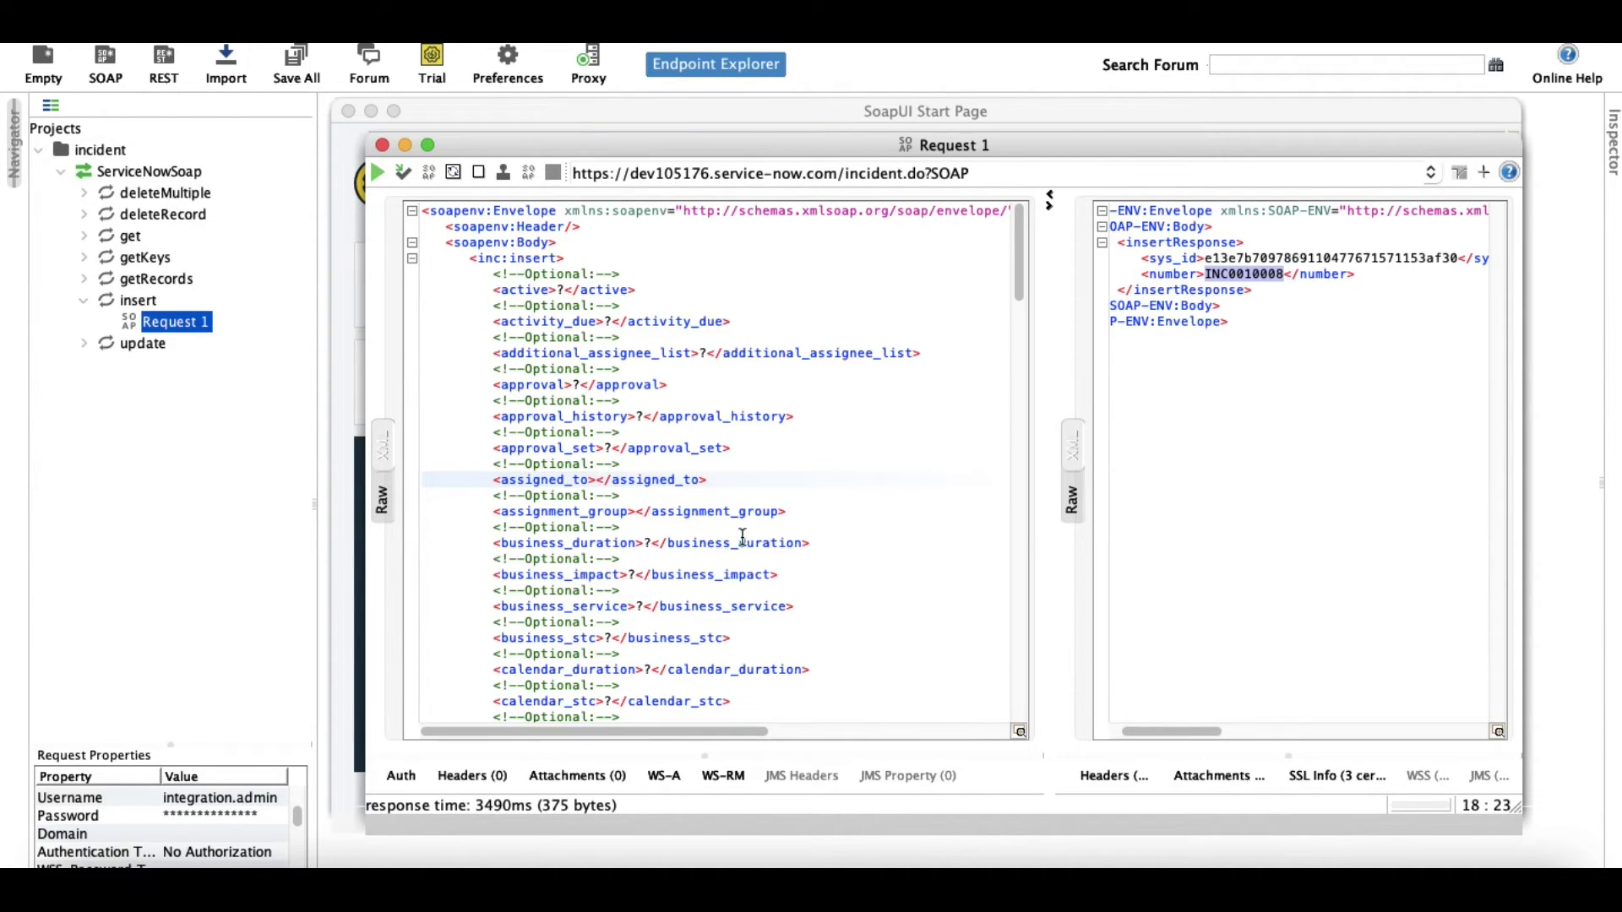
Empty the category element too, comparing the request against the ServiceNow incident form.
left_click(908, 854)
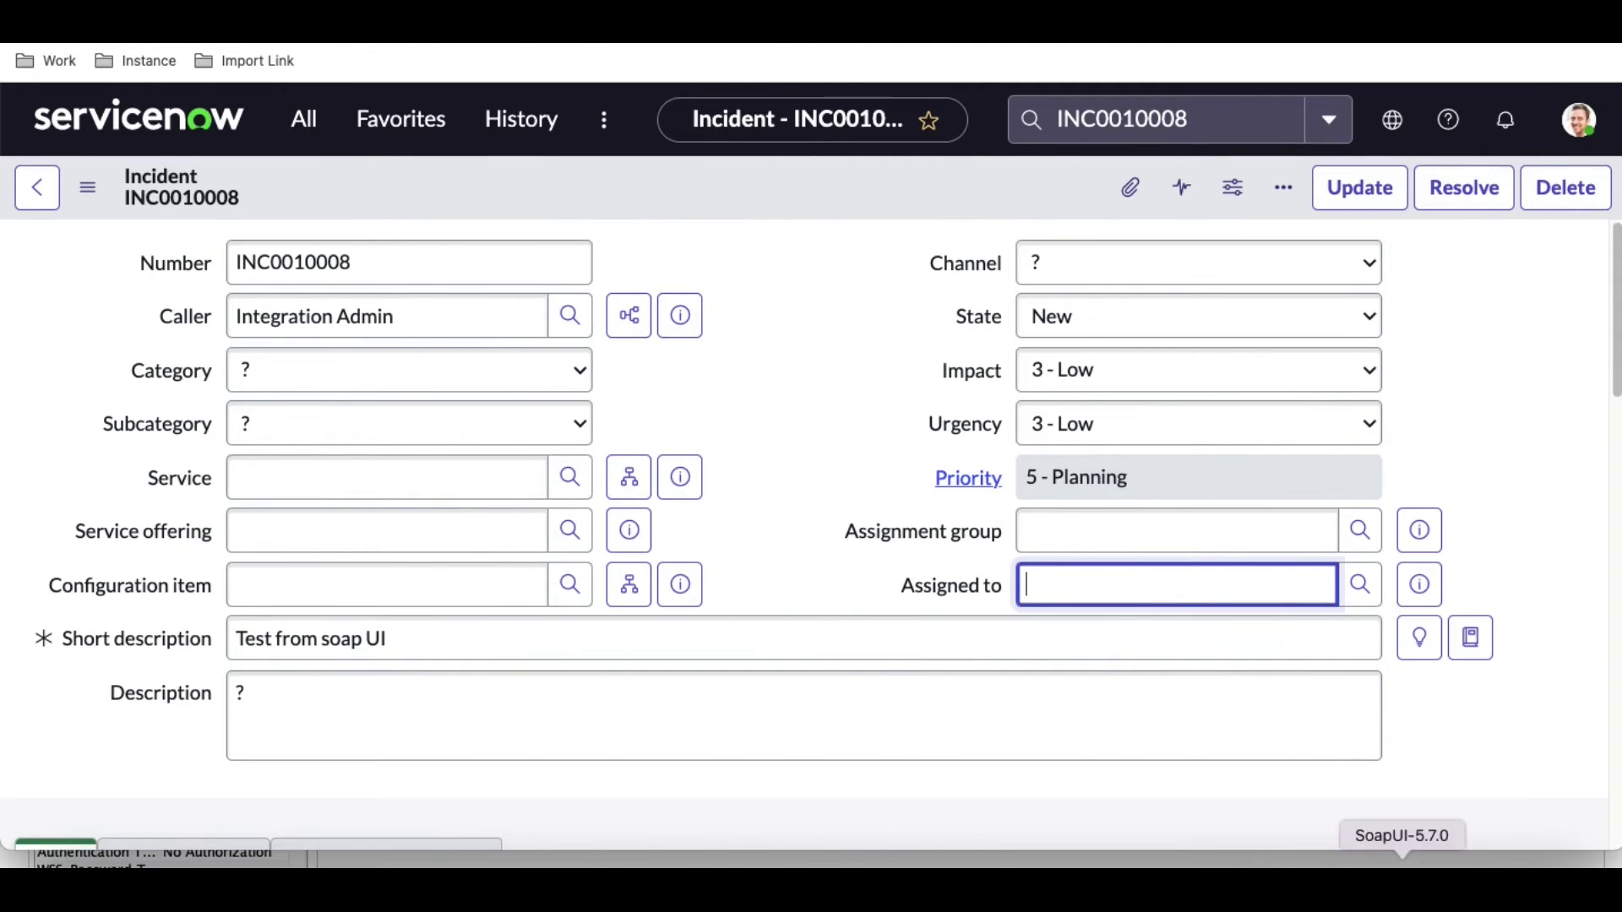
left_click(1385, 879)
scroll(585, 466, "down", 3)
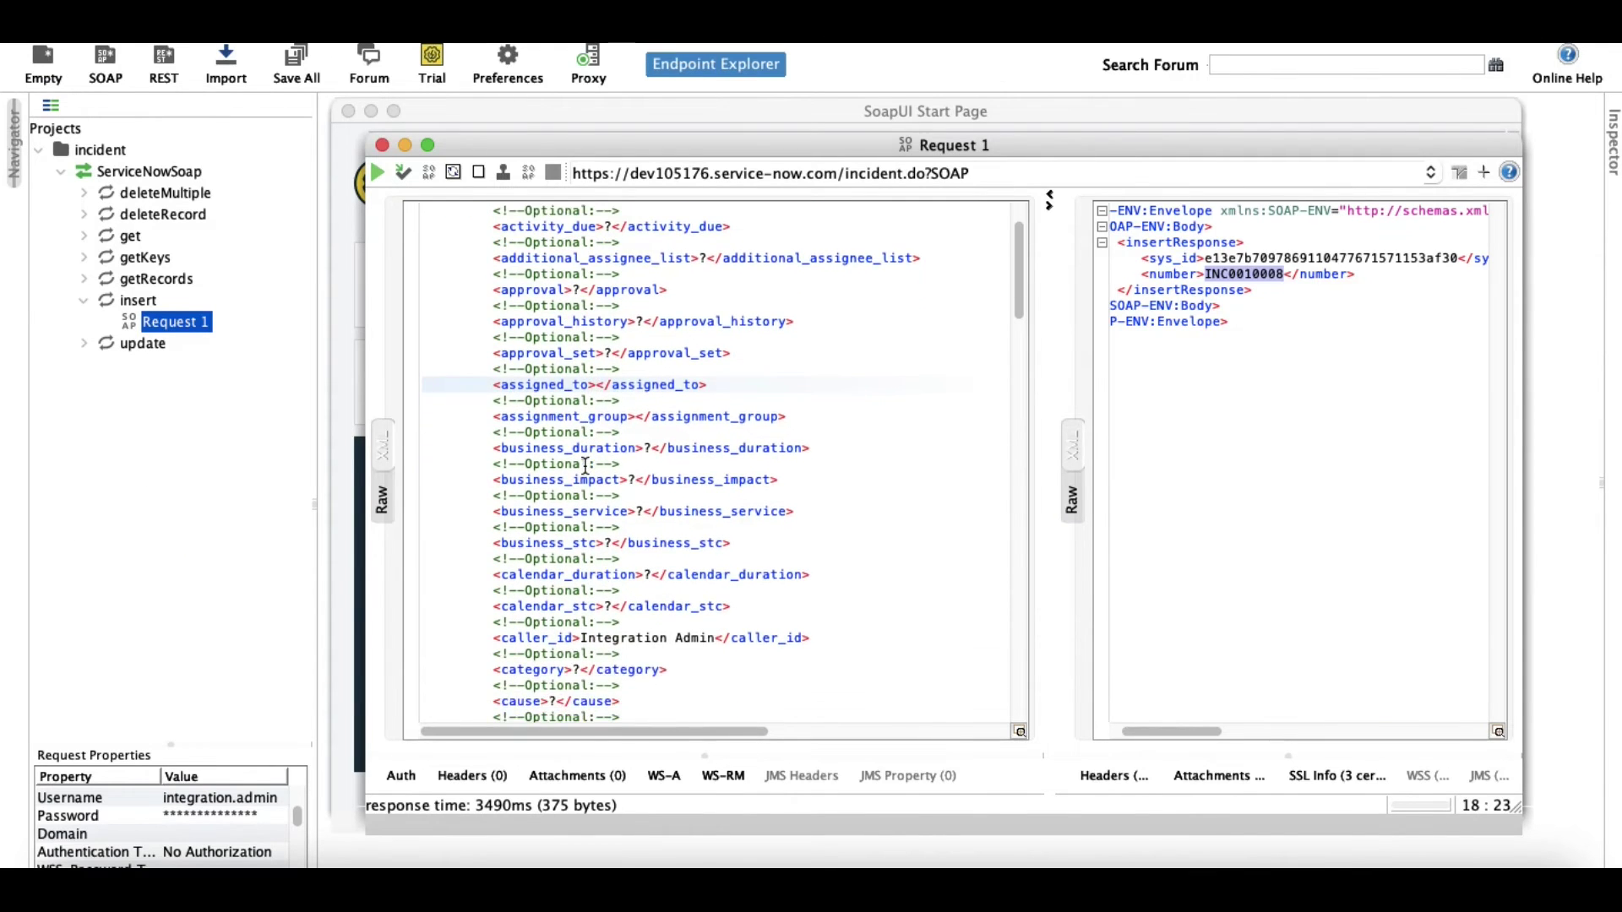
left_click(583, 654)
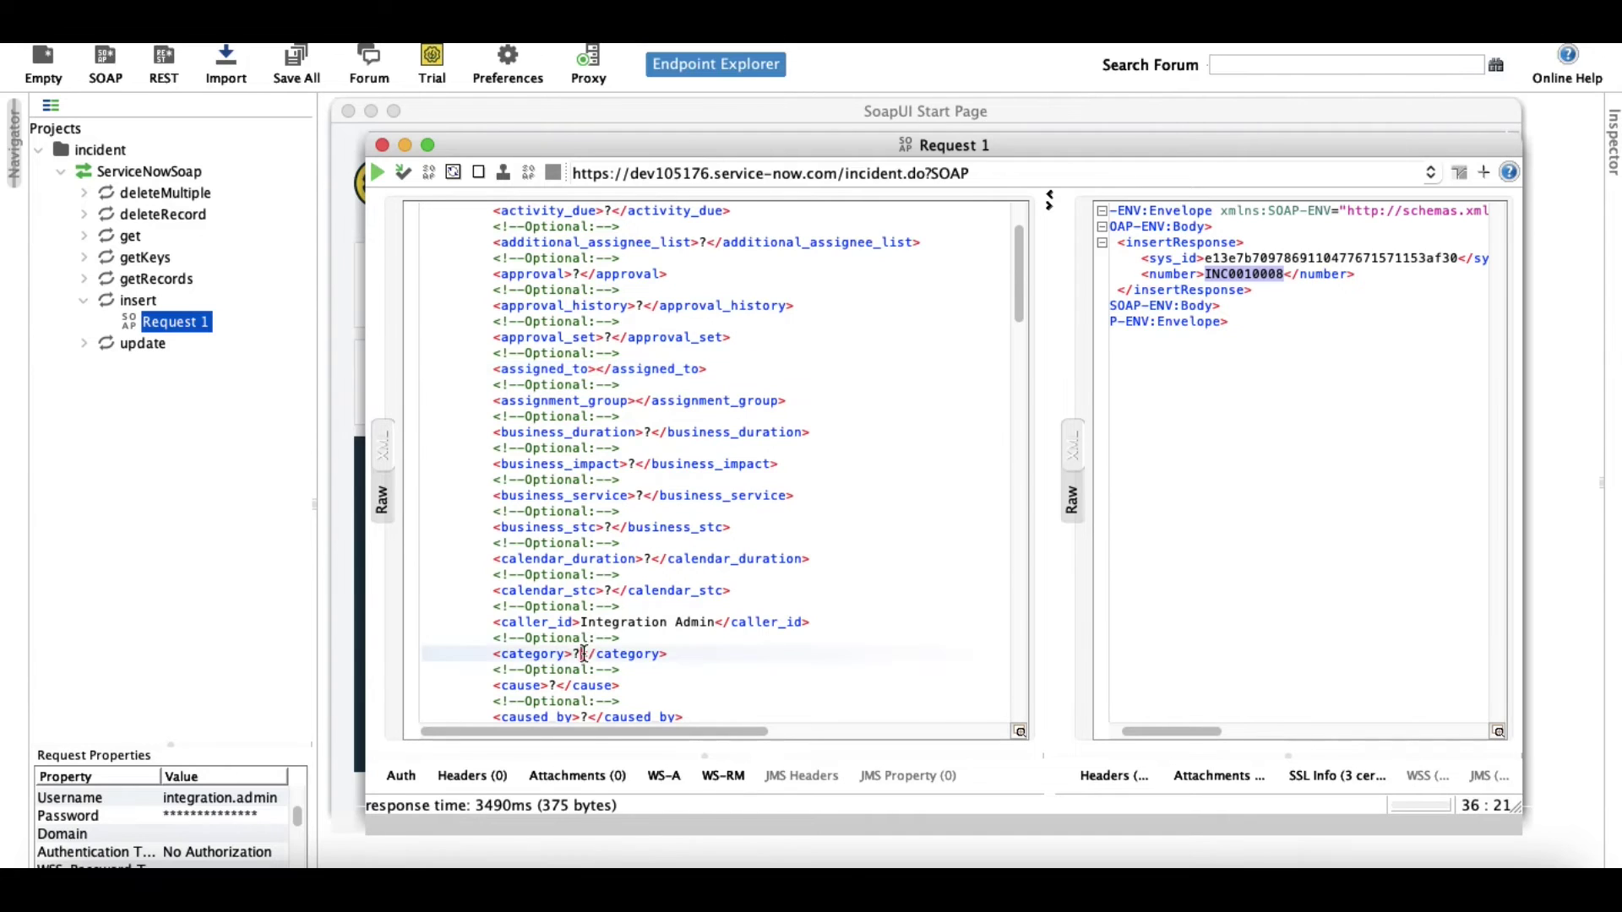
key("BackSpace")
scroll(660, 642, "down", 1)
scroll(660, 642, "down", 1)
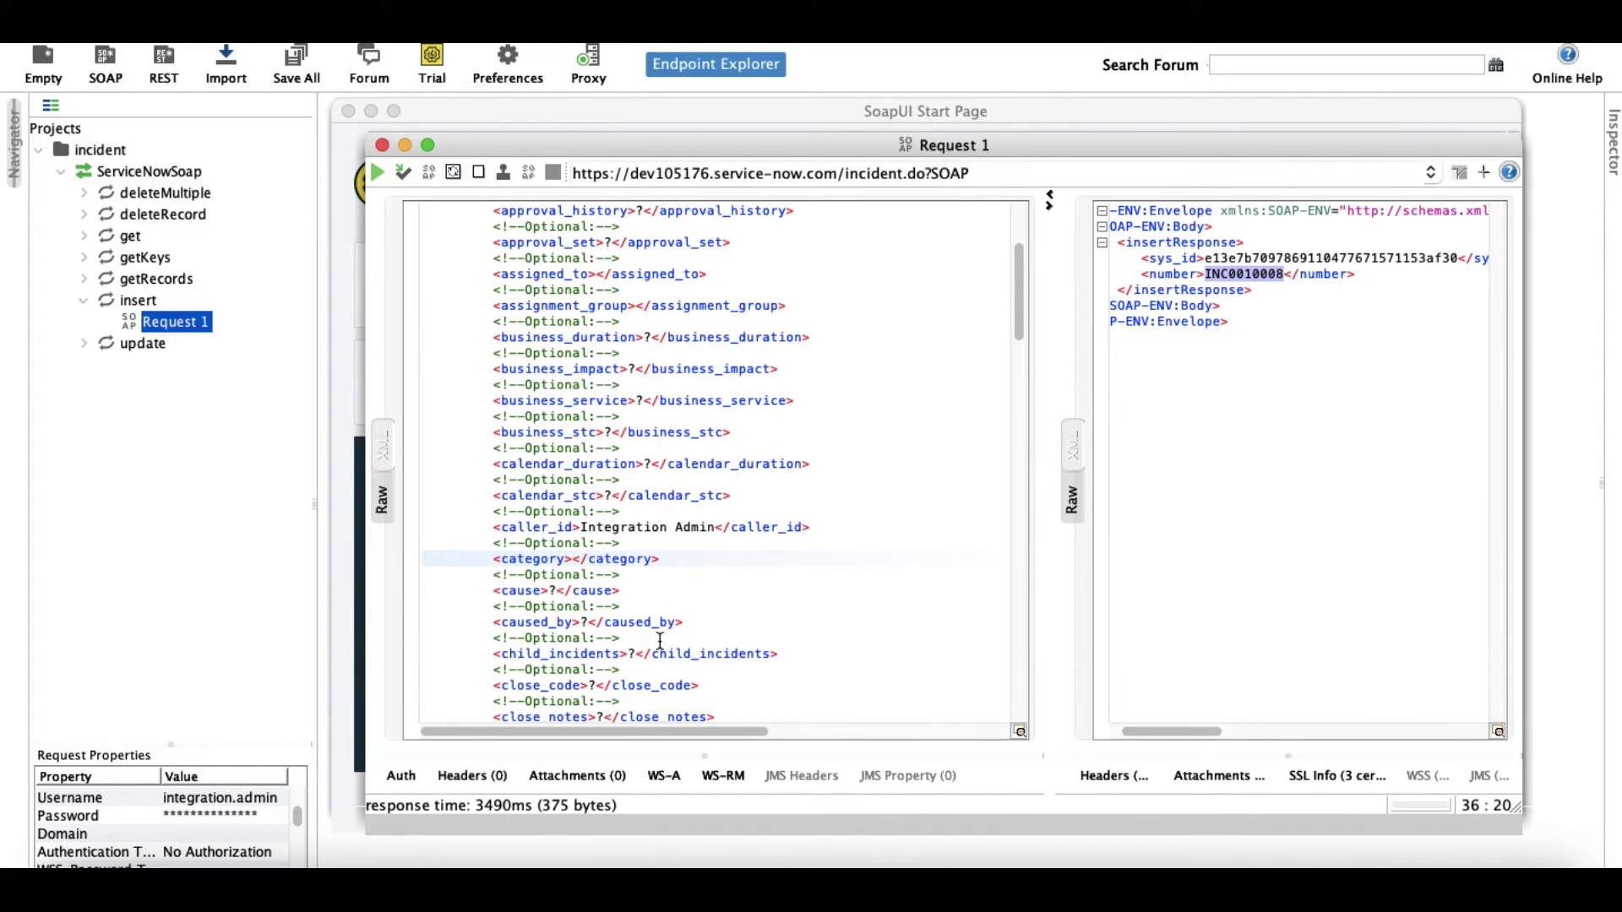
left_click(953, 858)
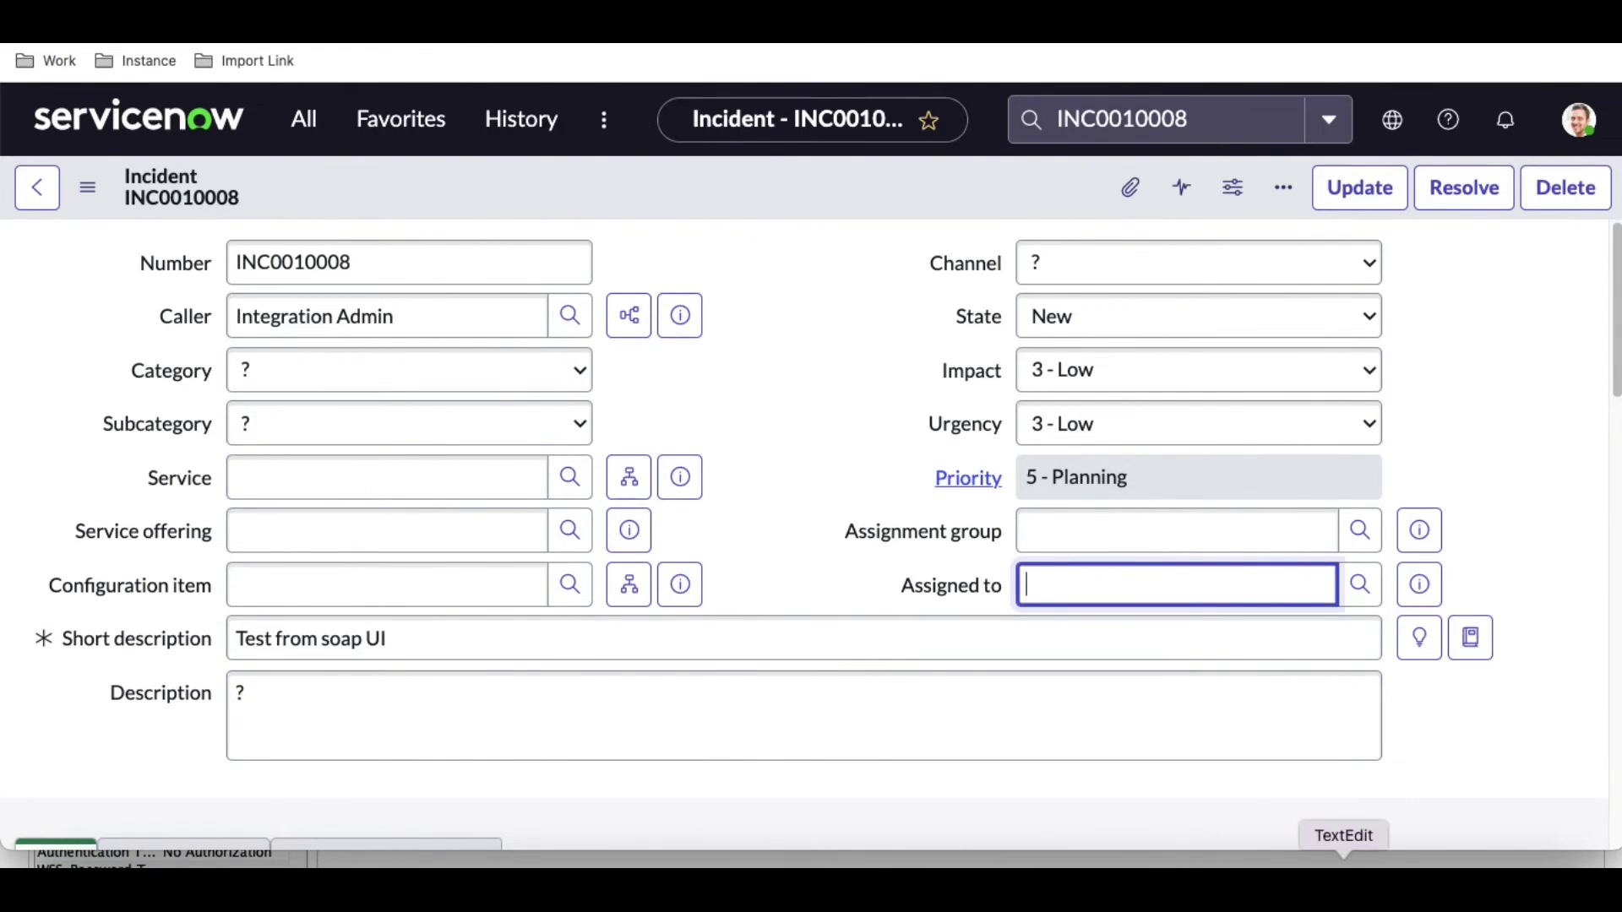
left_click(1382, 858)
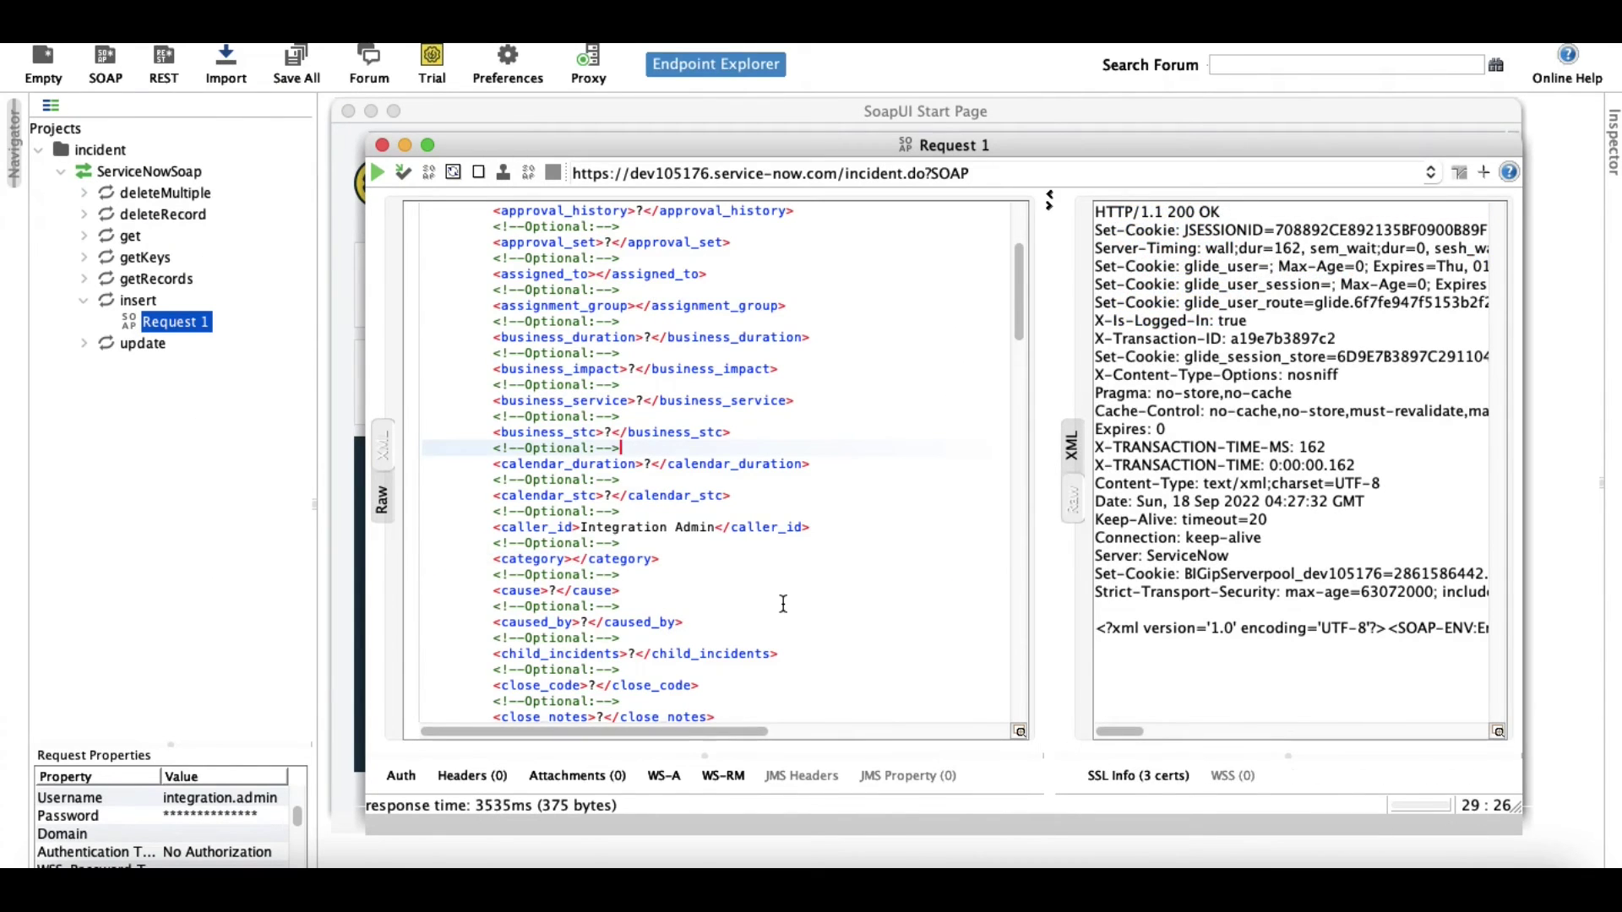
left_click(905, 857)
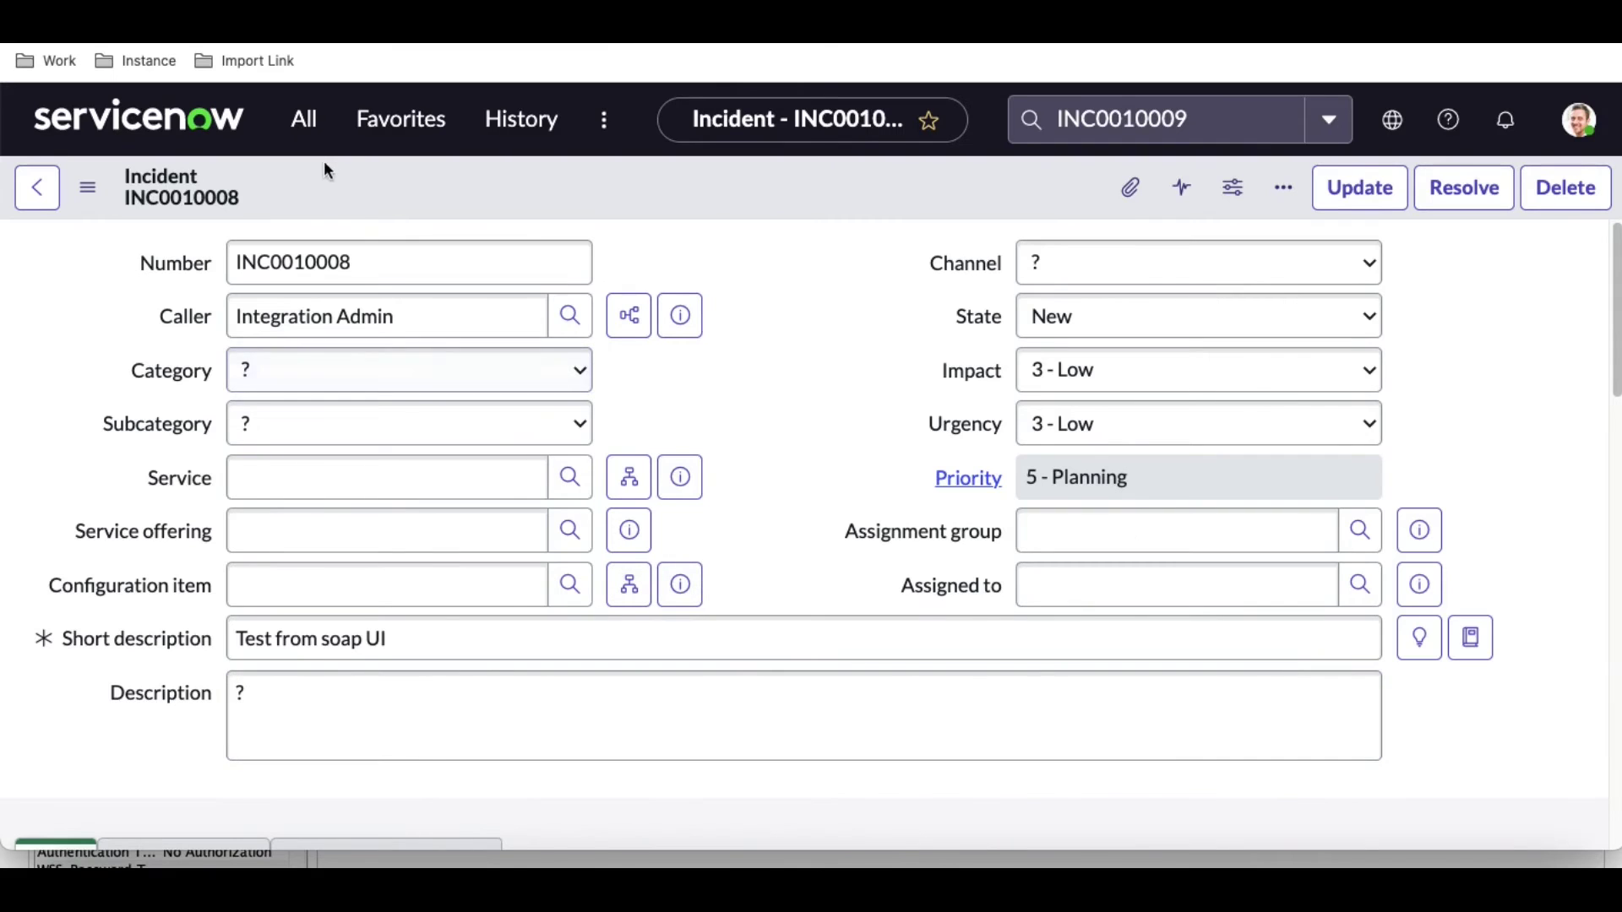
Set Active to true for the Incident 'Abort changes on group' rule in the Business Rules list.
left_click(309, 131)
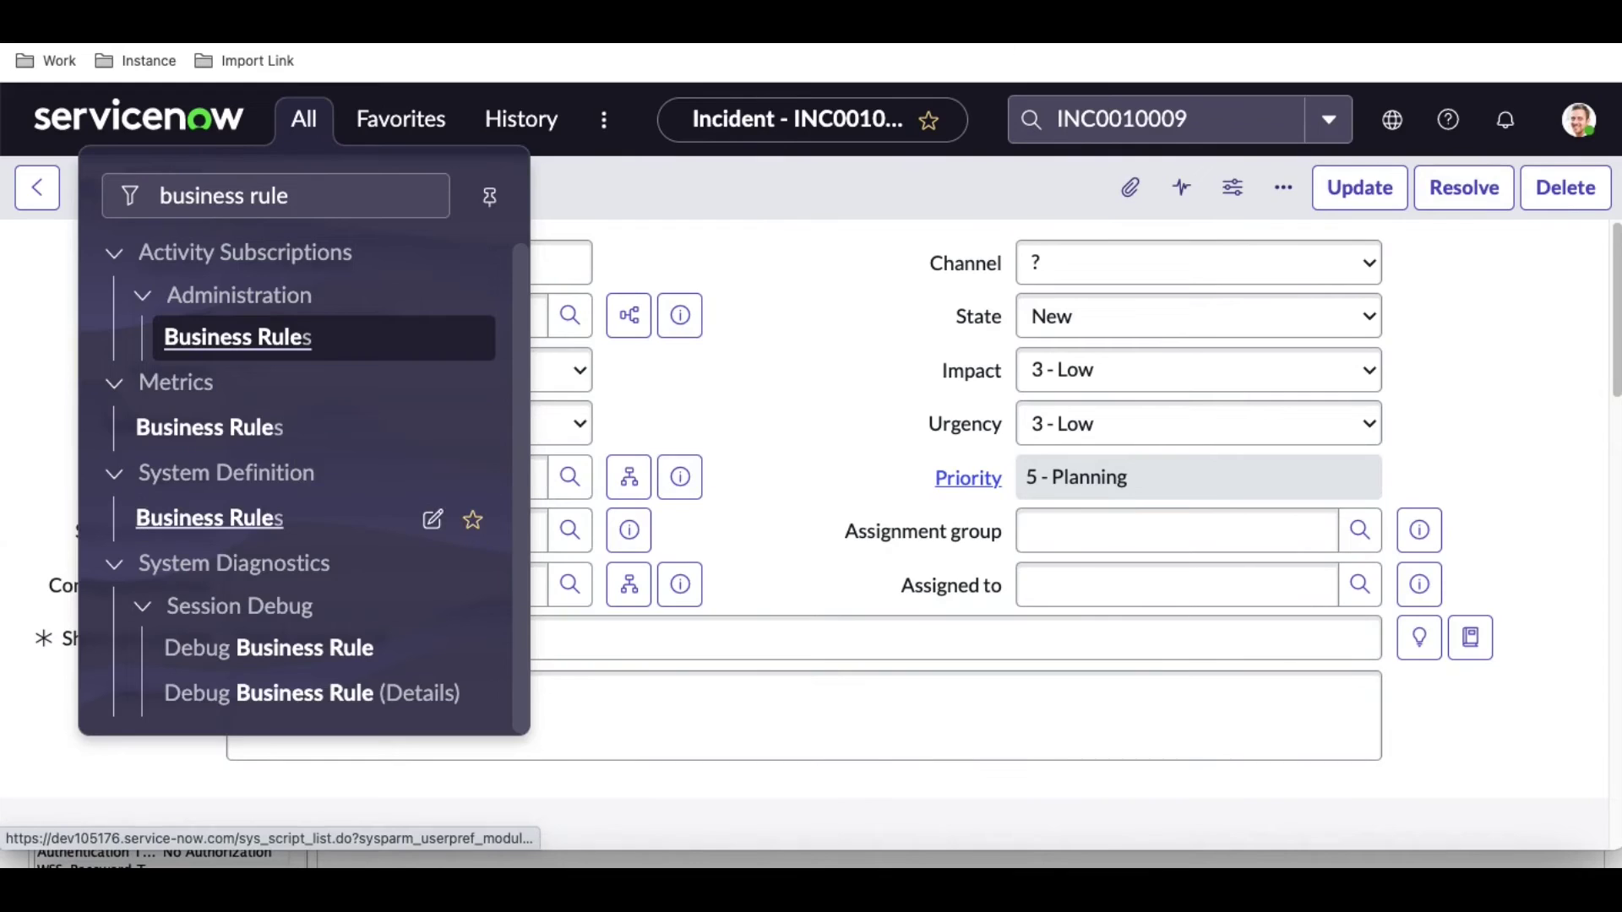
left_click(209, 518)
left_click(1429, 218)
left_click(525, 336)
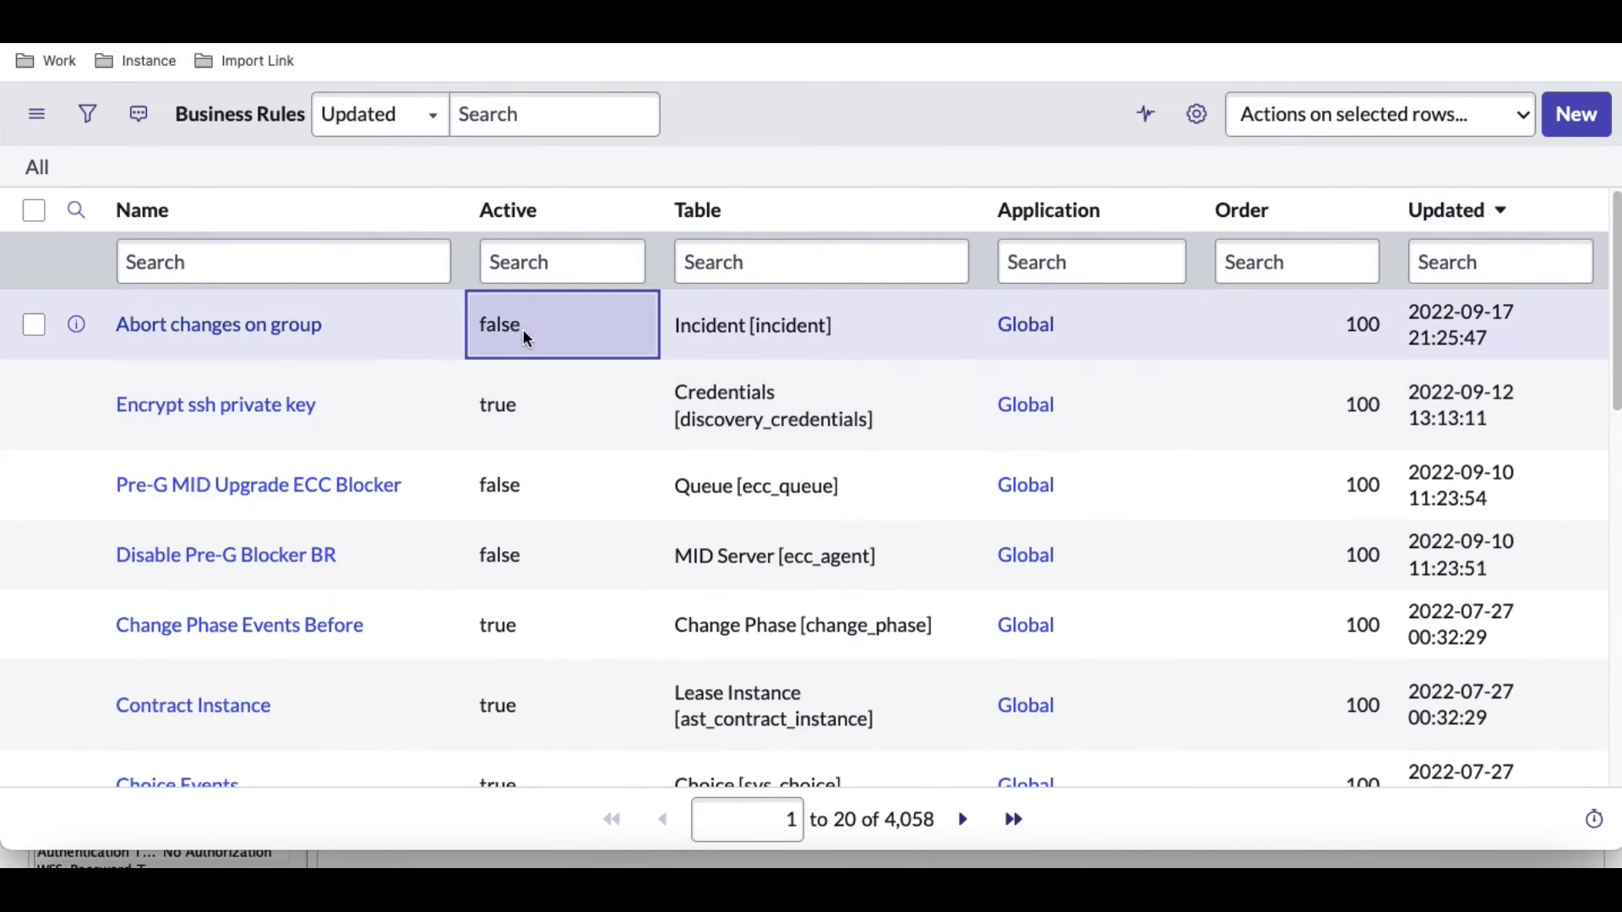
double_click(524, 328)
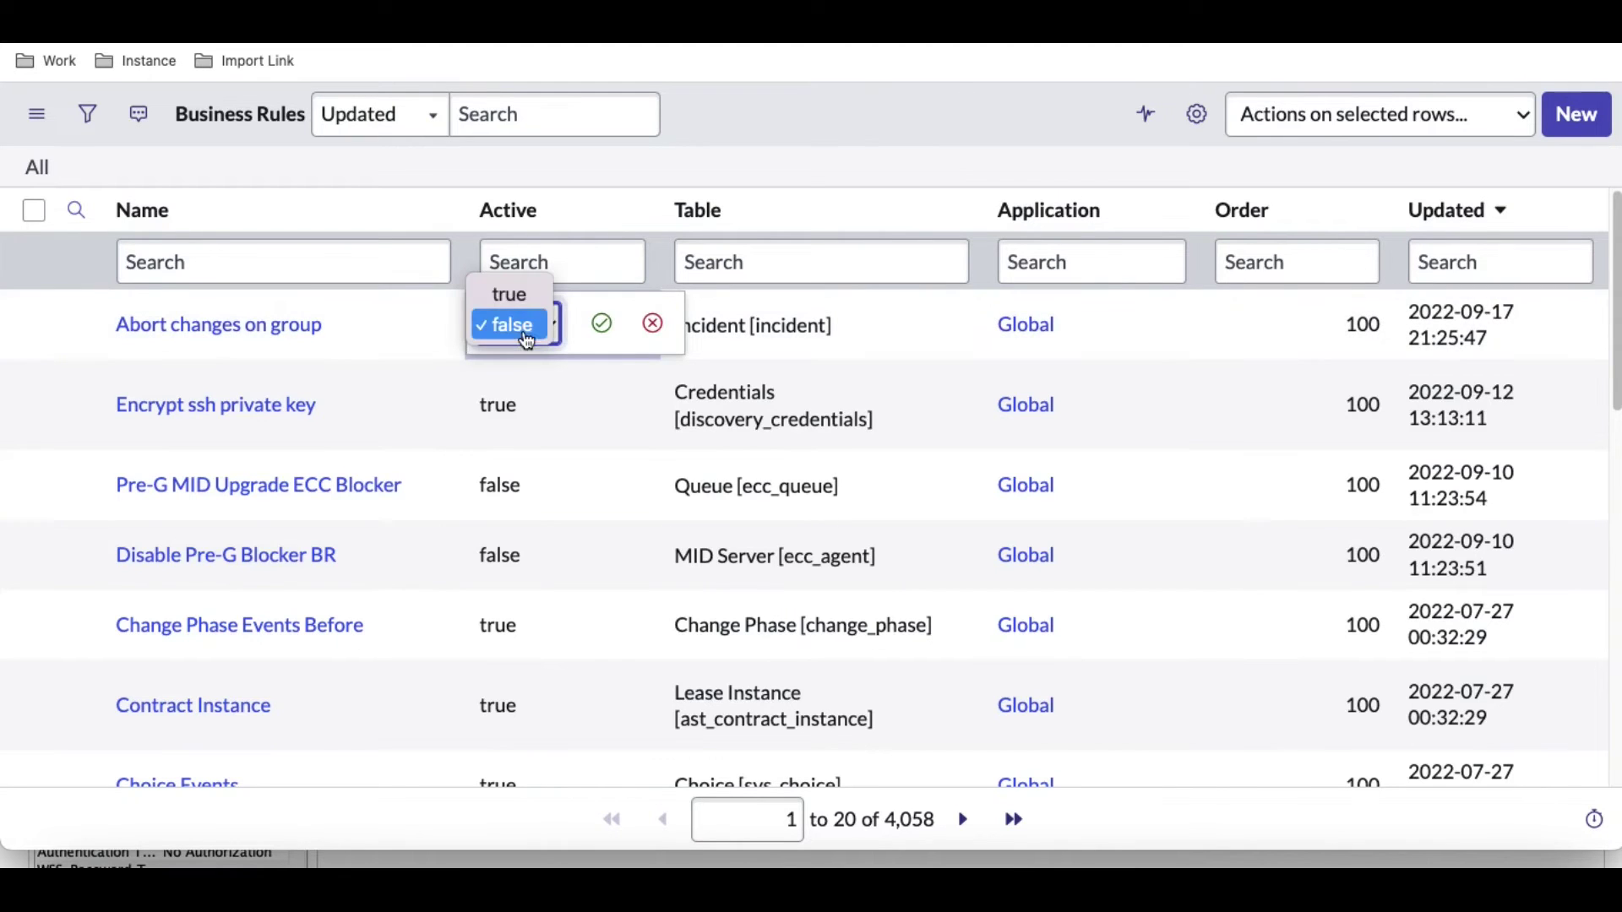
left_click(525, 294)
left_click(601, 323)
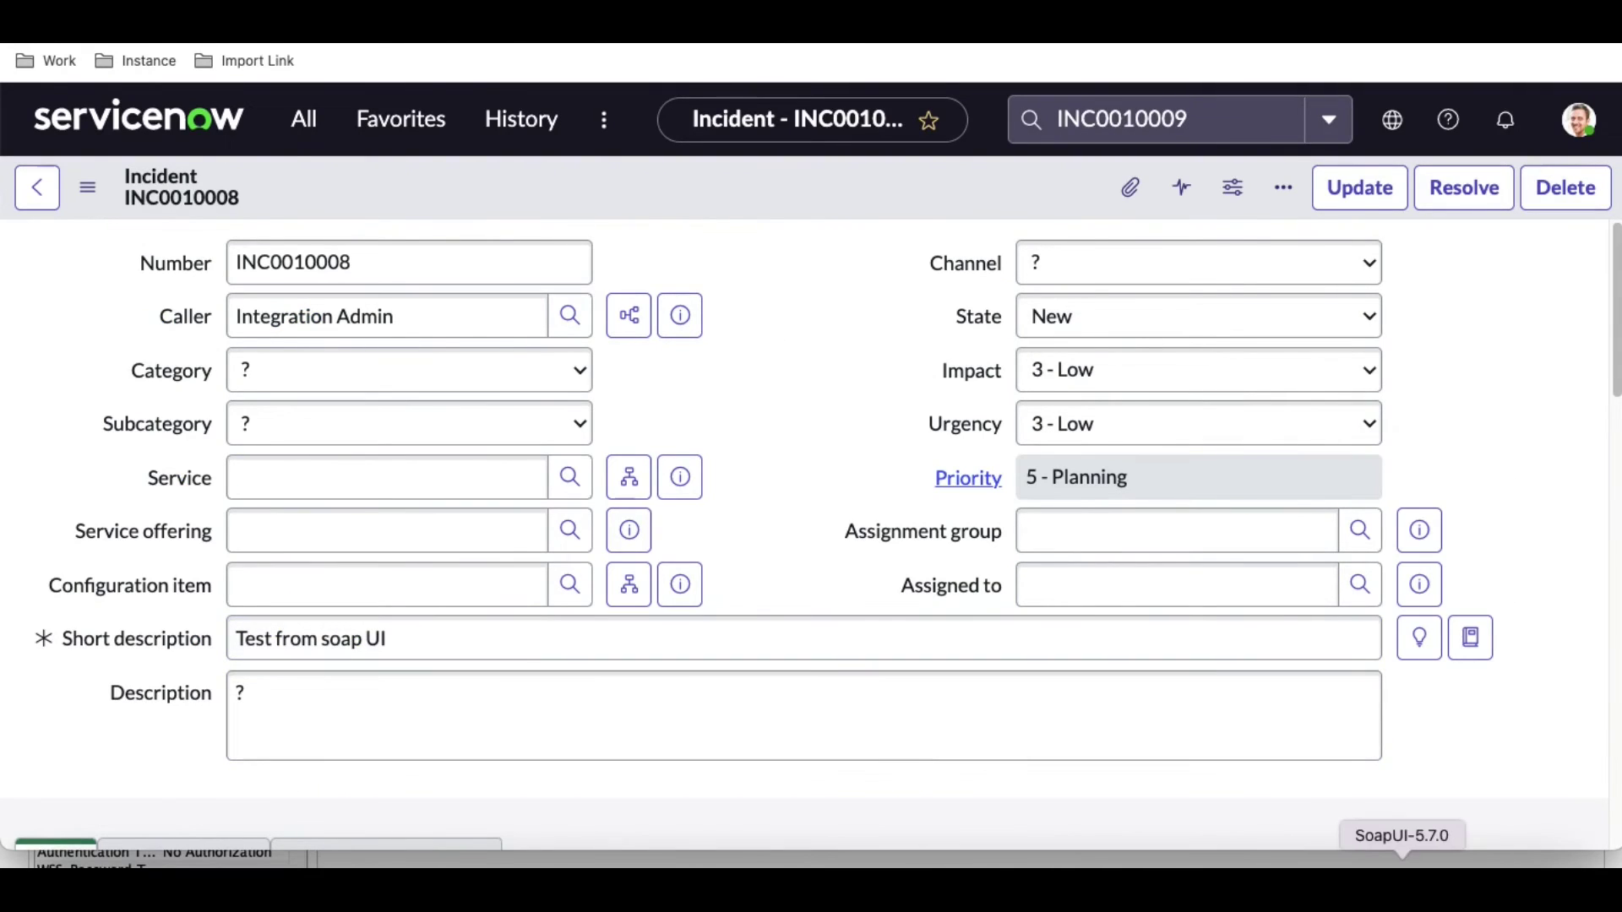
Resend the insert request and select the new incident number INC0010010 in the XML response.
left_click(1402, 861)
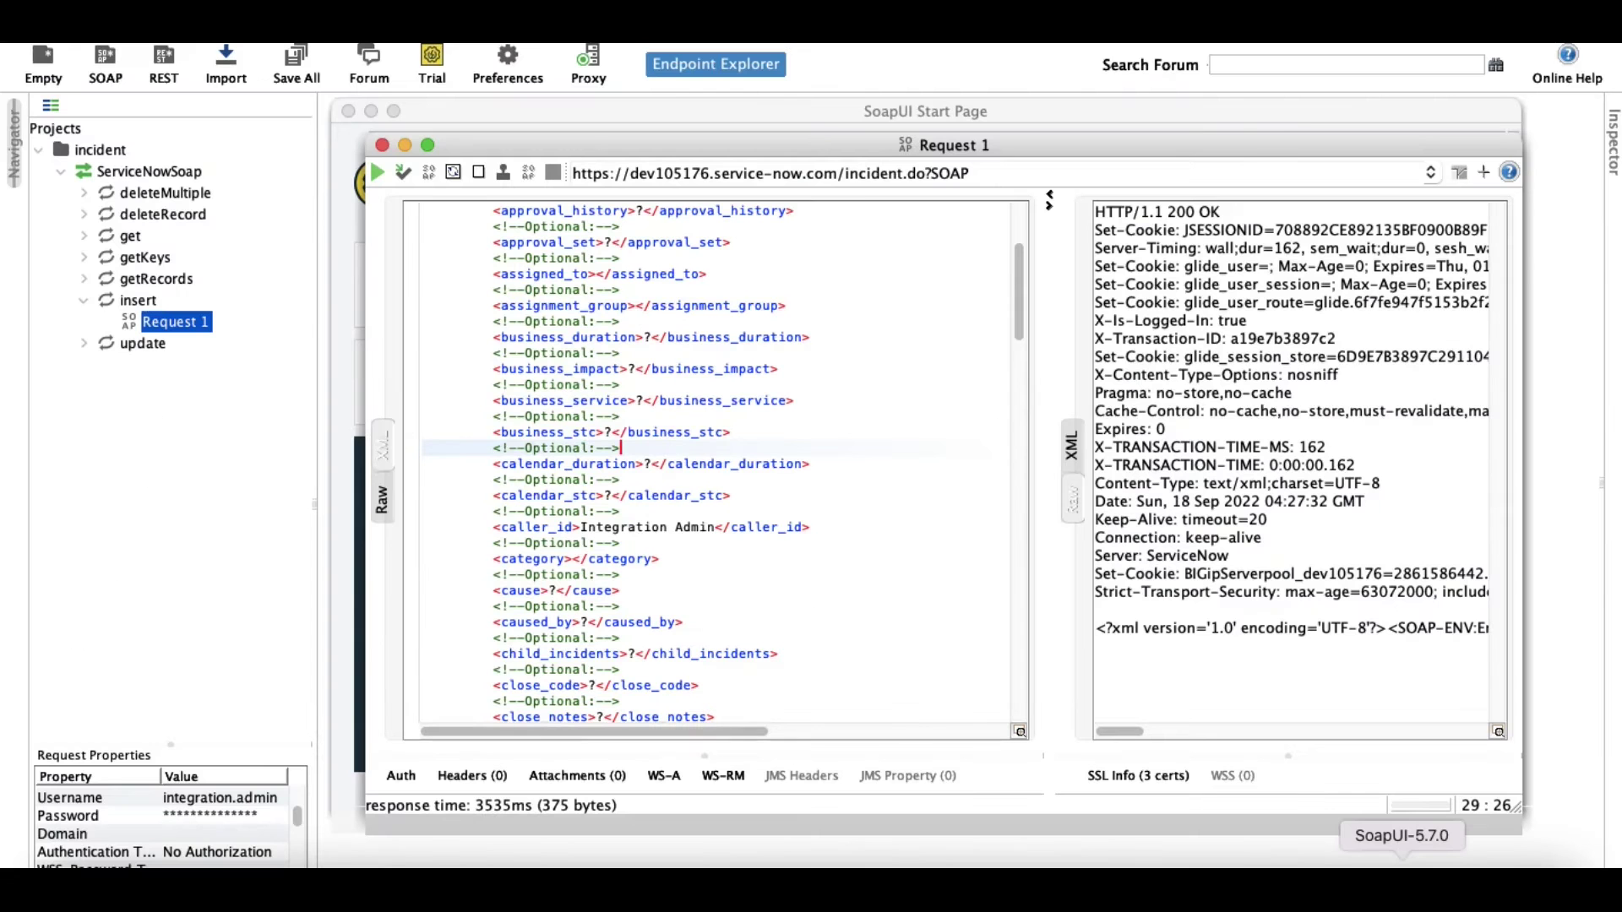
left_click(372, 178)
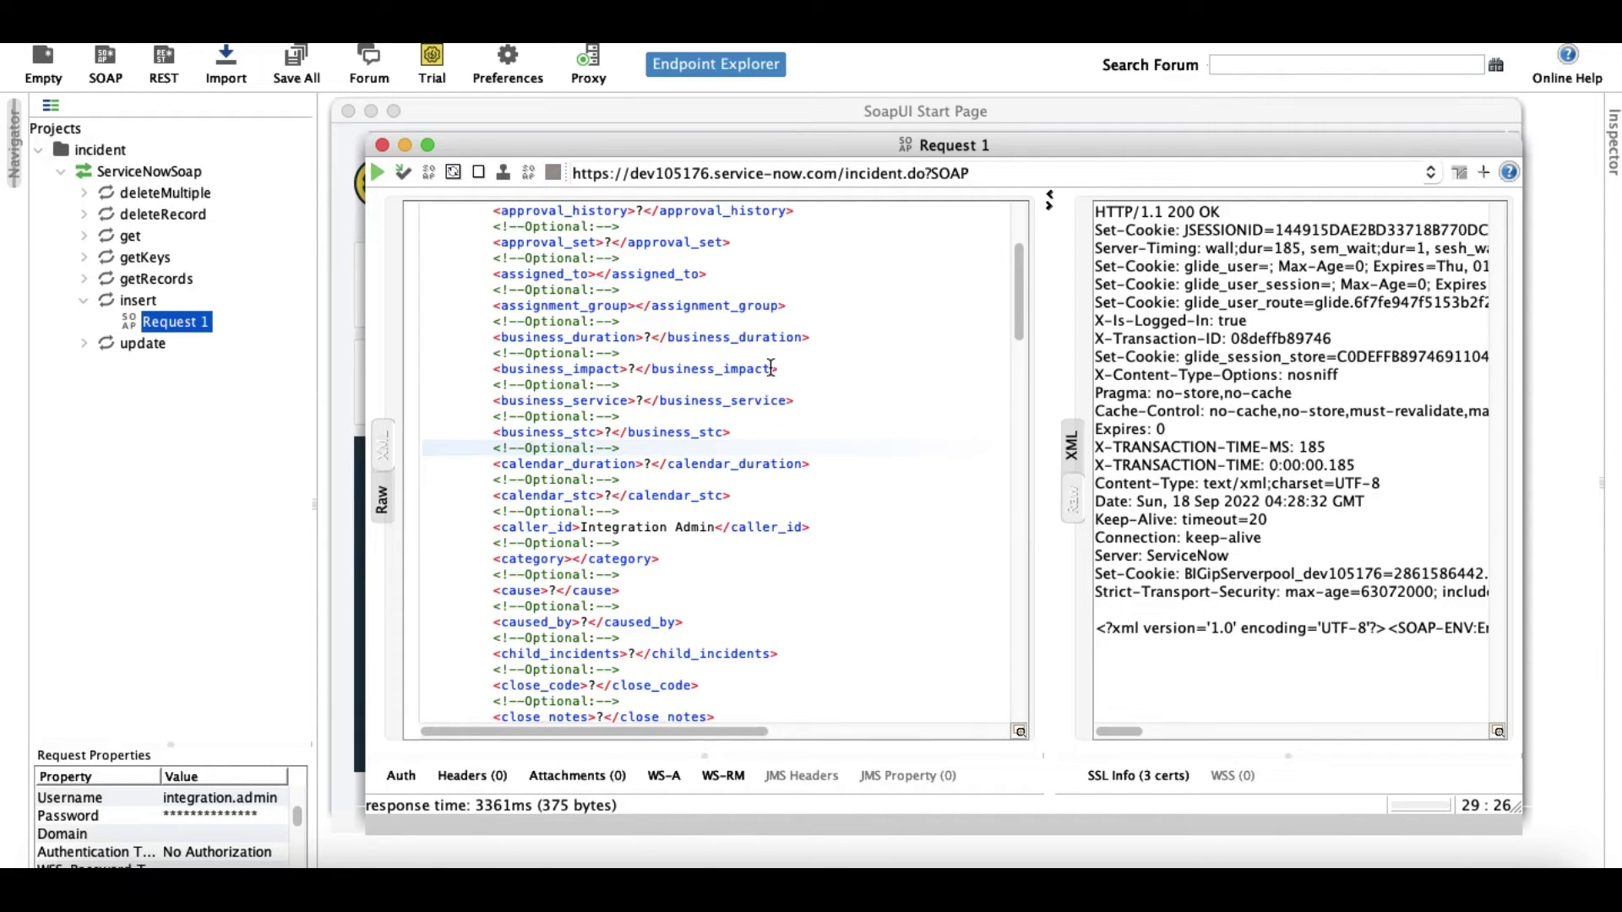
left_click(1072, 449)
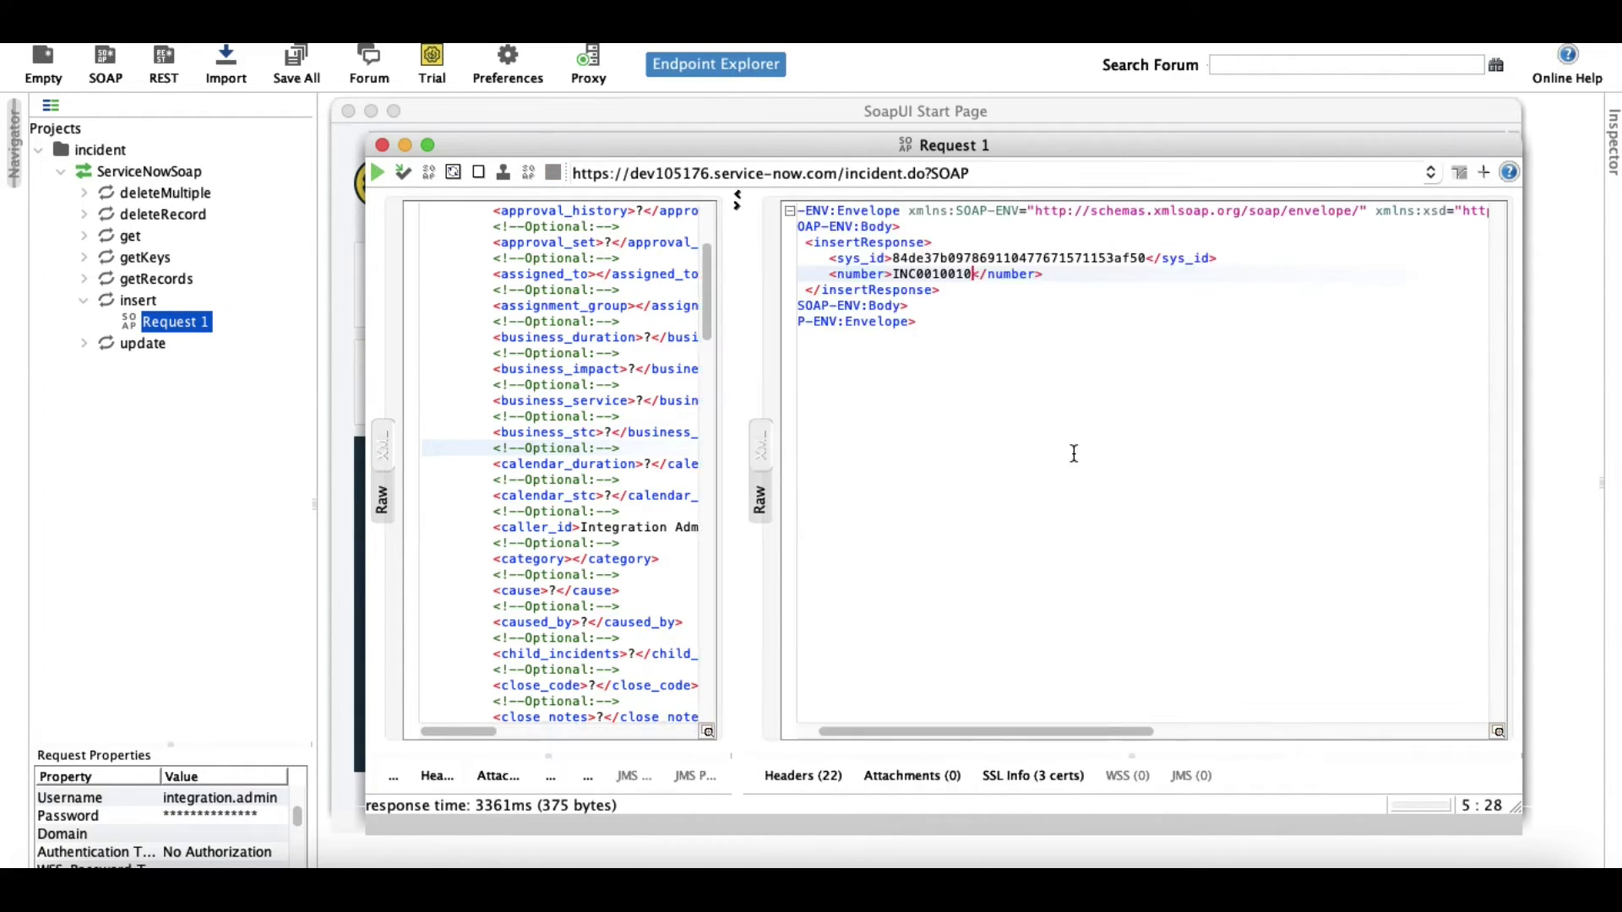
double_click(941, 269)
key("ctrl+c")
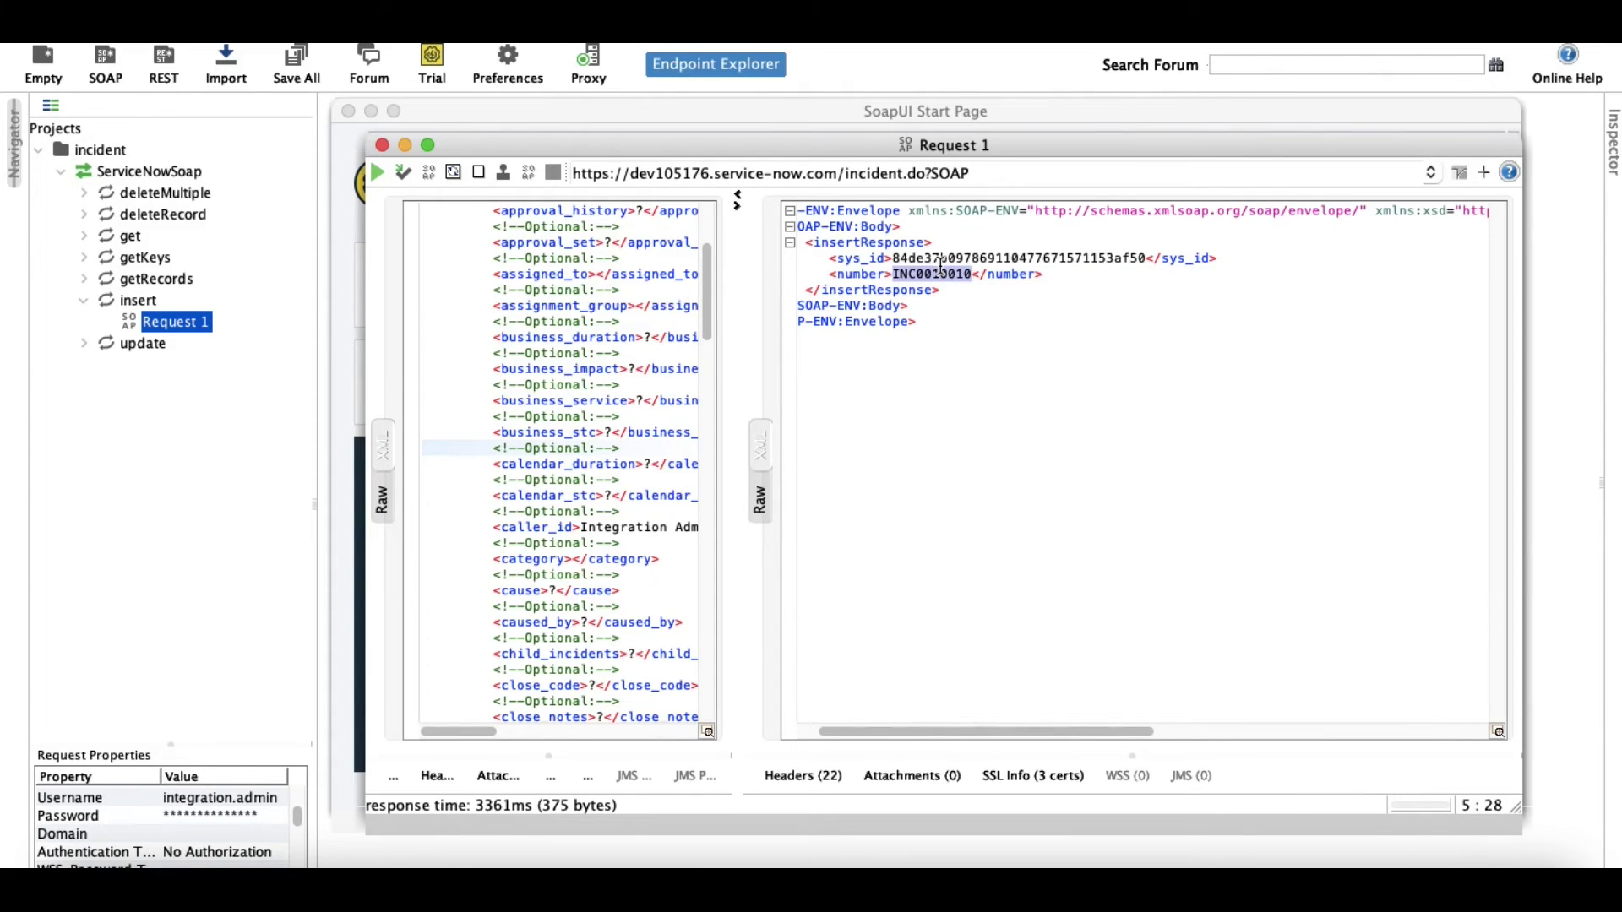
left_click(944, 866)
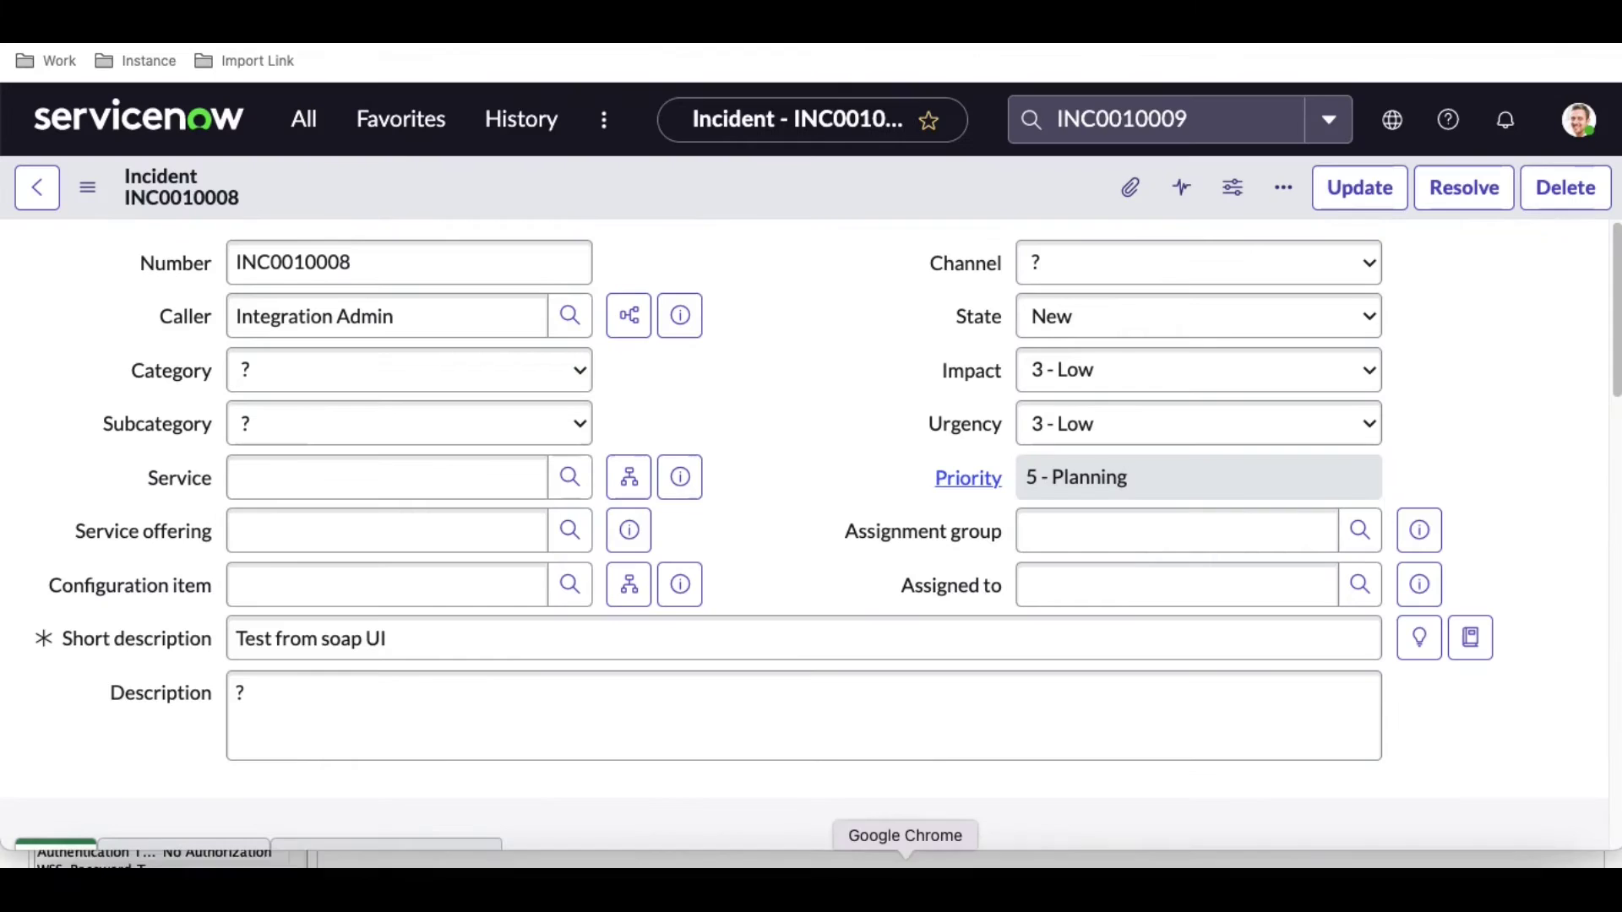
Search ServiceNow for INC0010010 and review its Inquiry / Help category and 'Test from soap UI' description.
left_click(1117, 123)
key("ctrl+v")
key("Return")
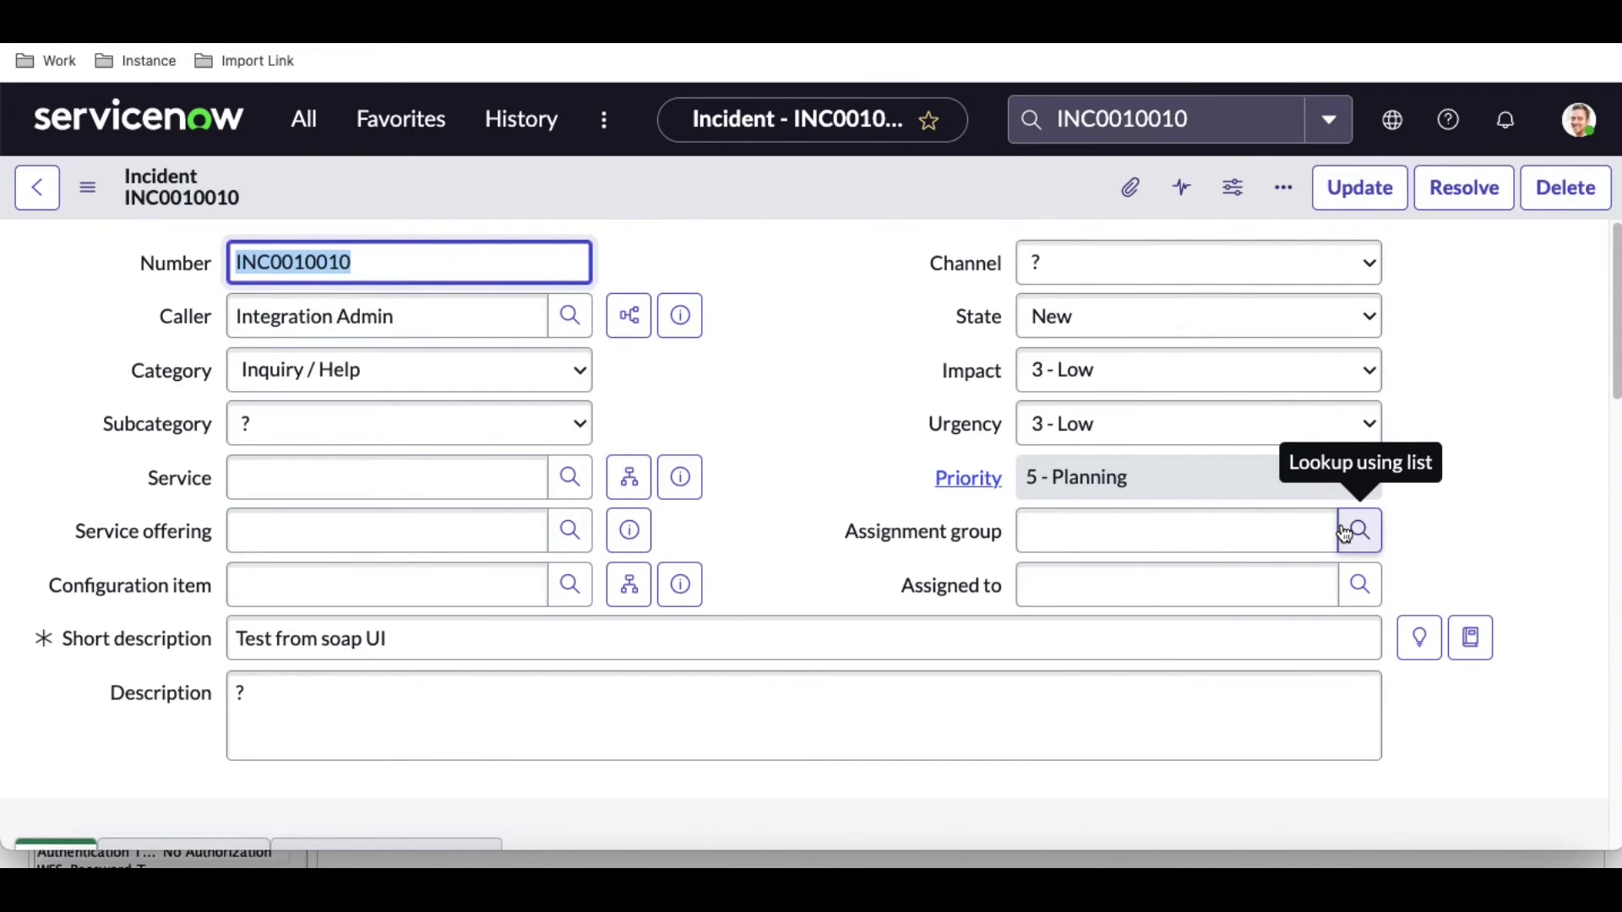
scroll(944, 494, "down", 15)
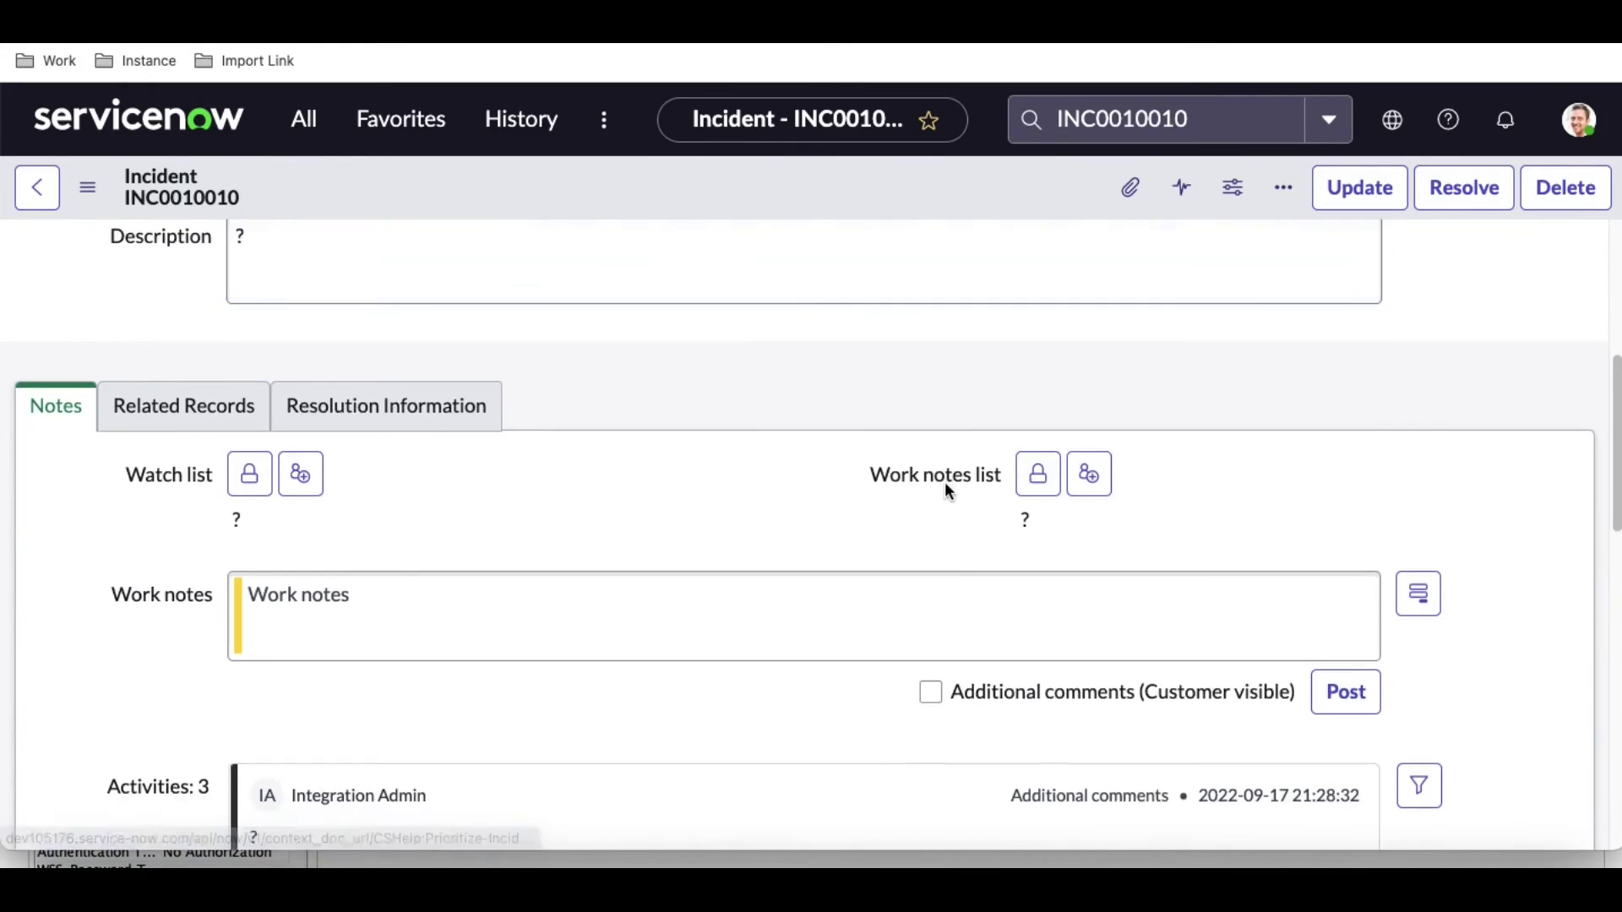
left_click(1394, 858)
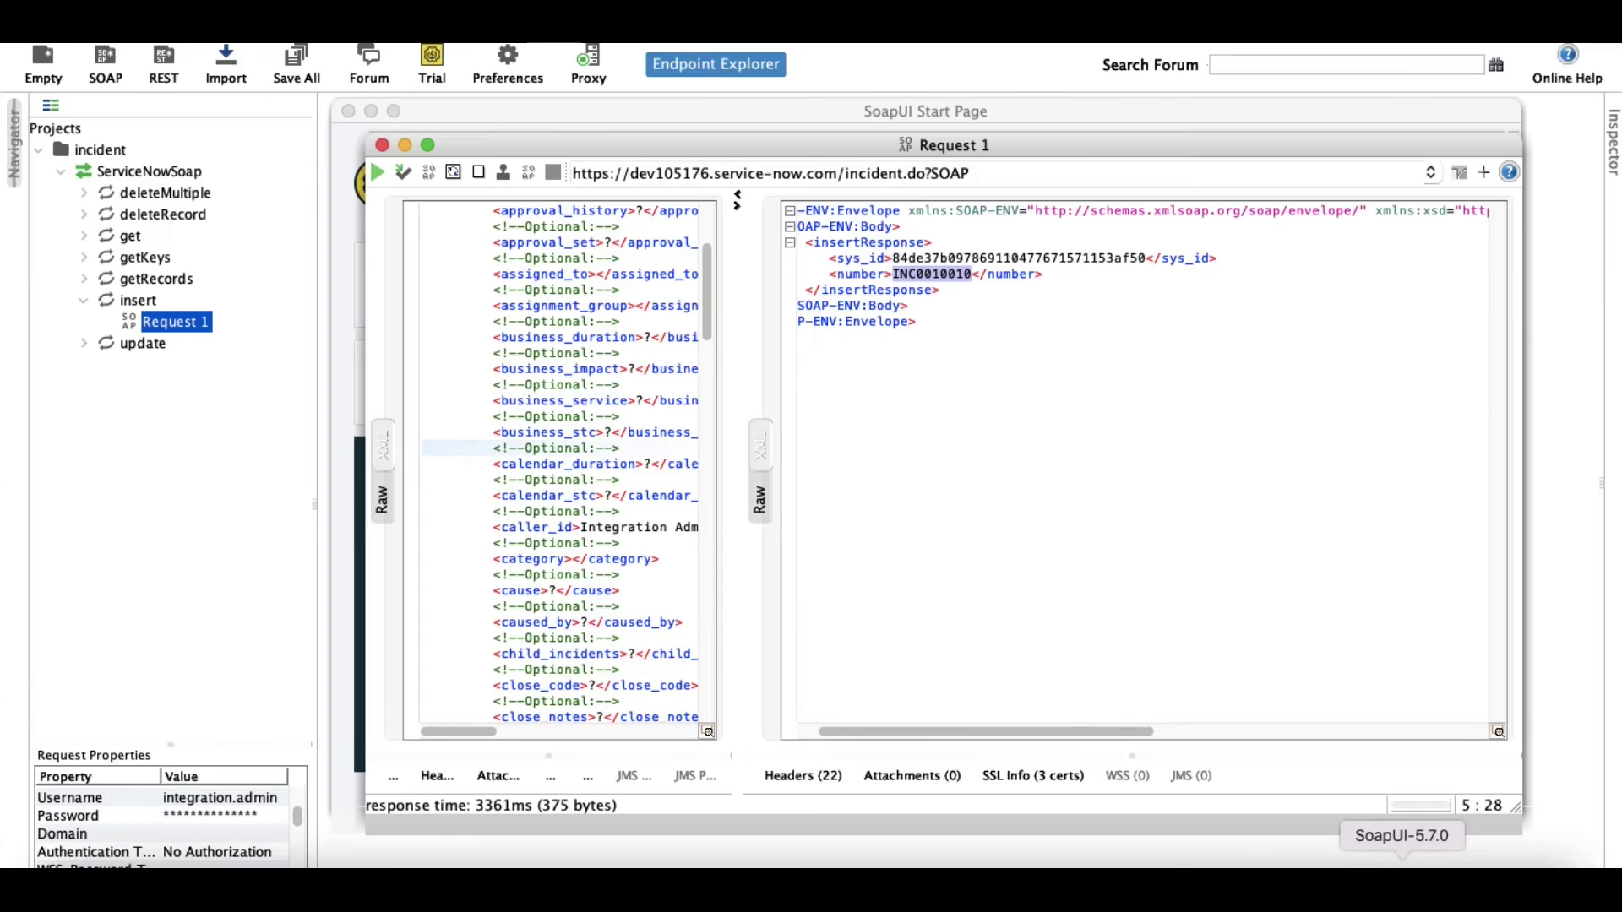
Expand the update operation and open its Request 1 envelope.
left_click(83, 302)
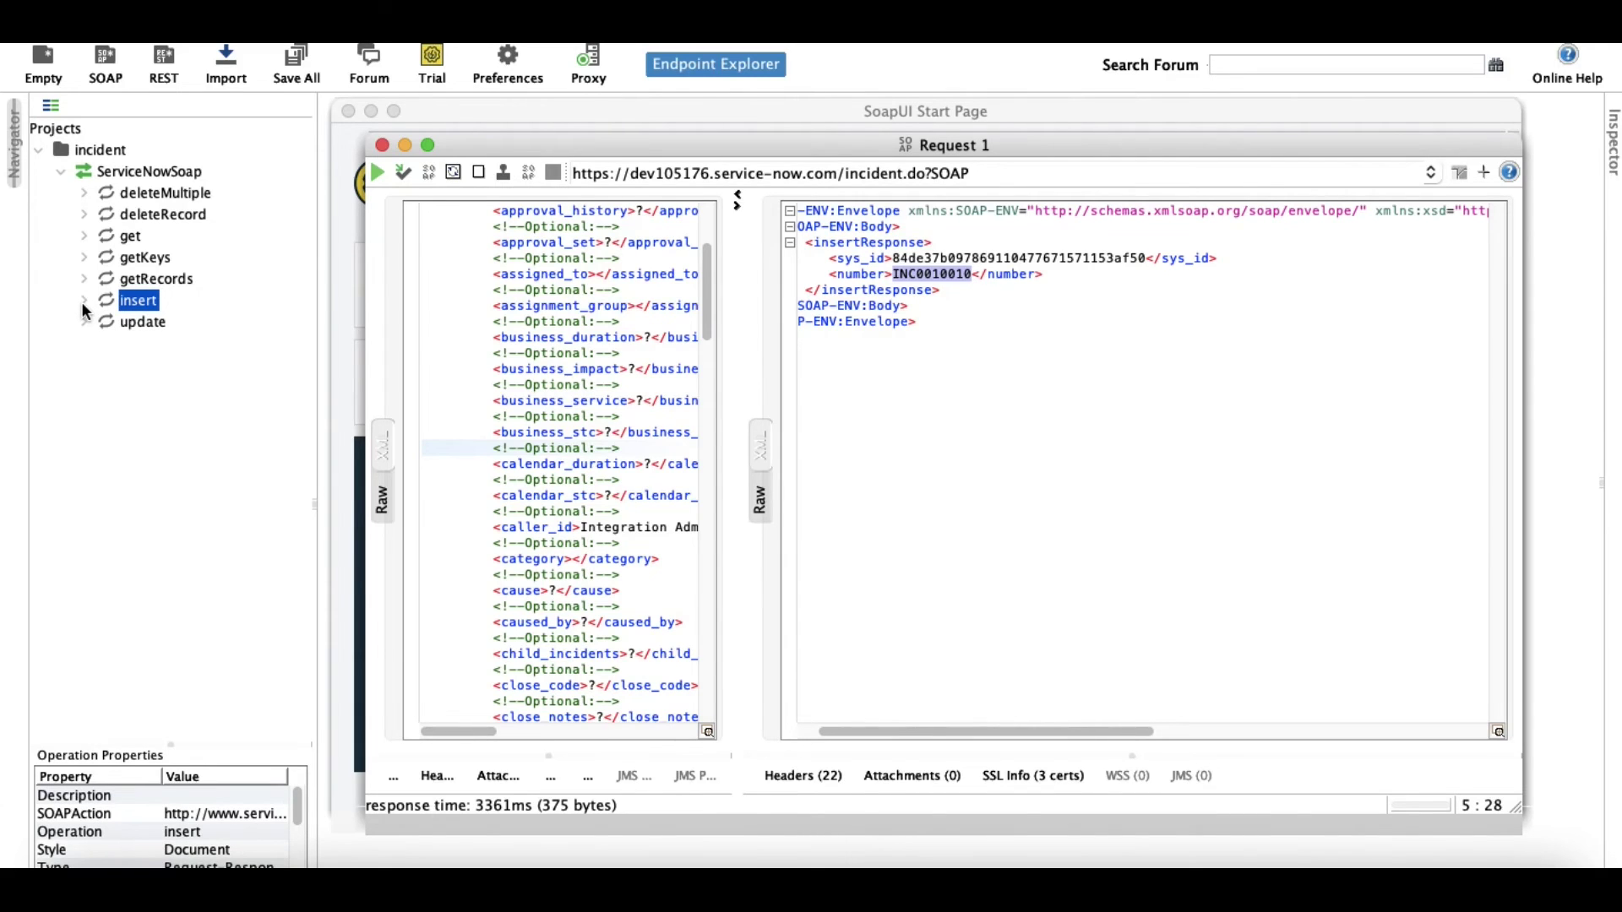
left_click(83, 303)
left_click(84, 345)
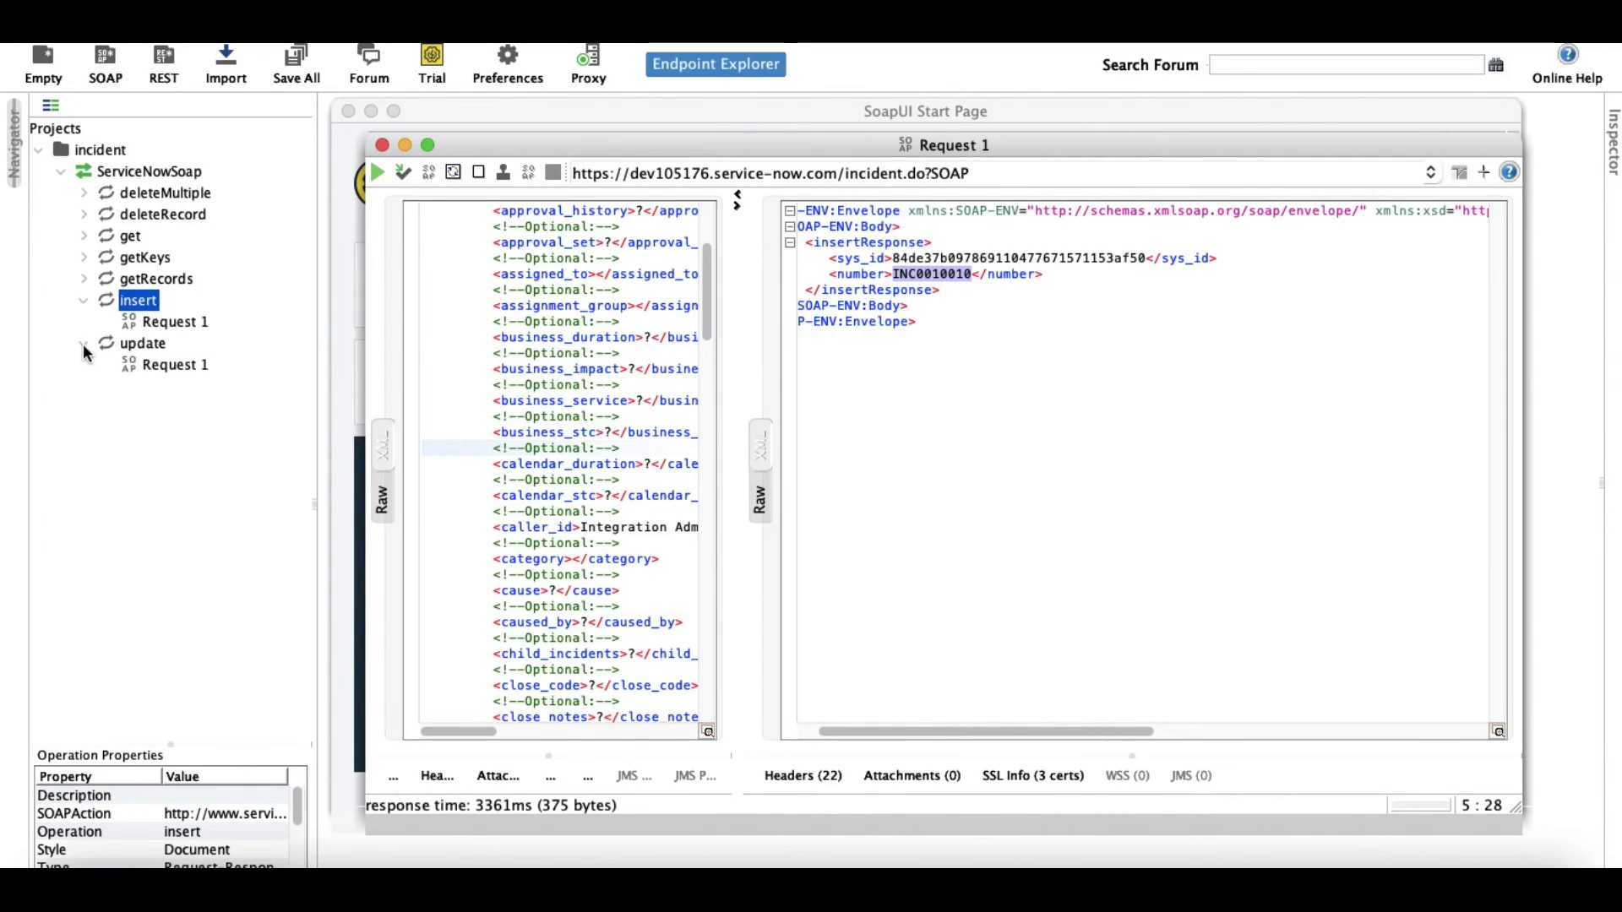
double_click(174, 365)
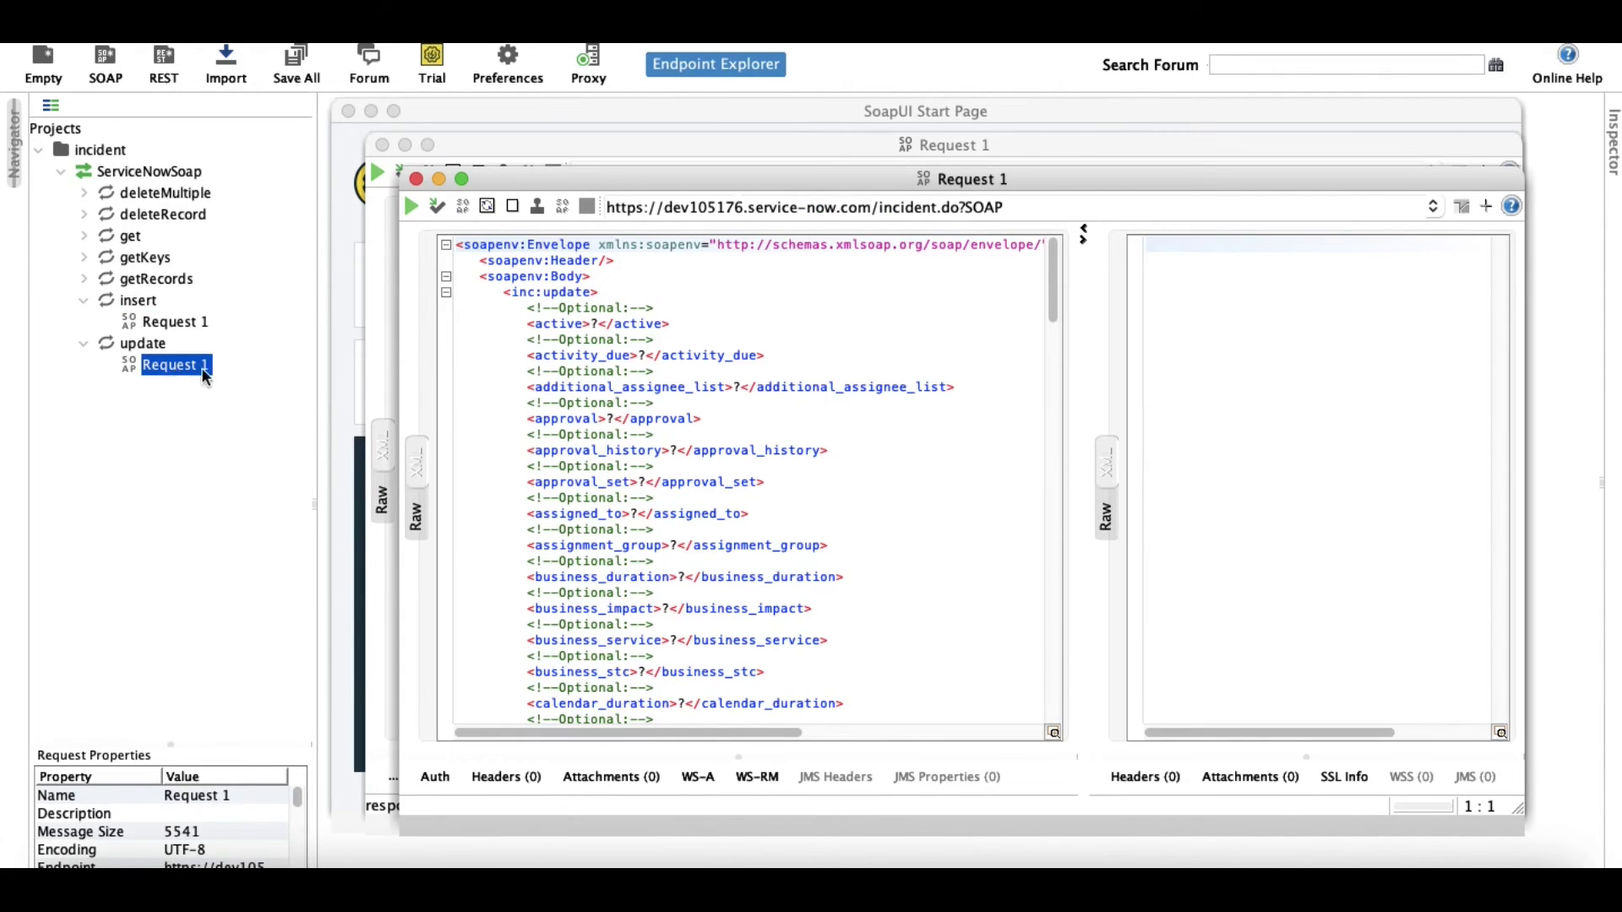
scroll(708, 363, "down", 9)
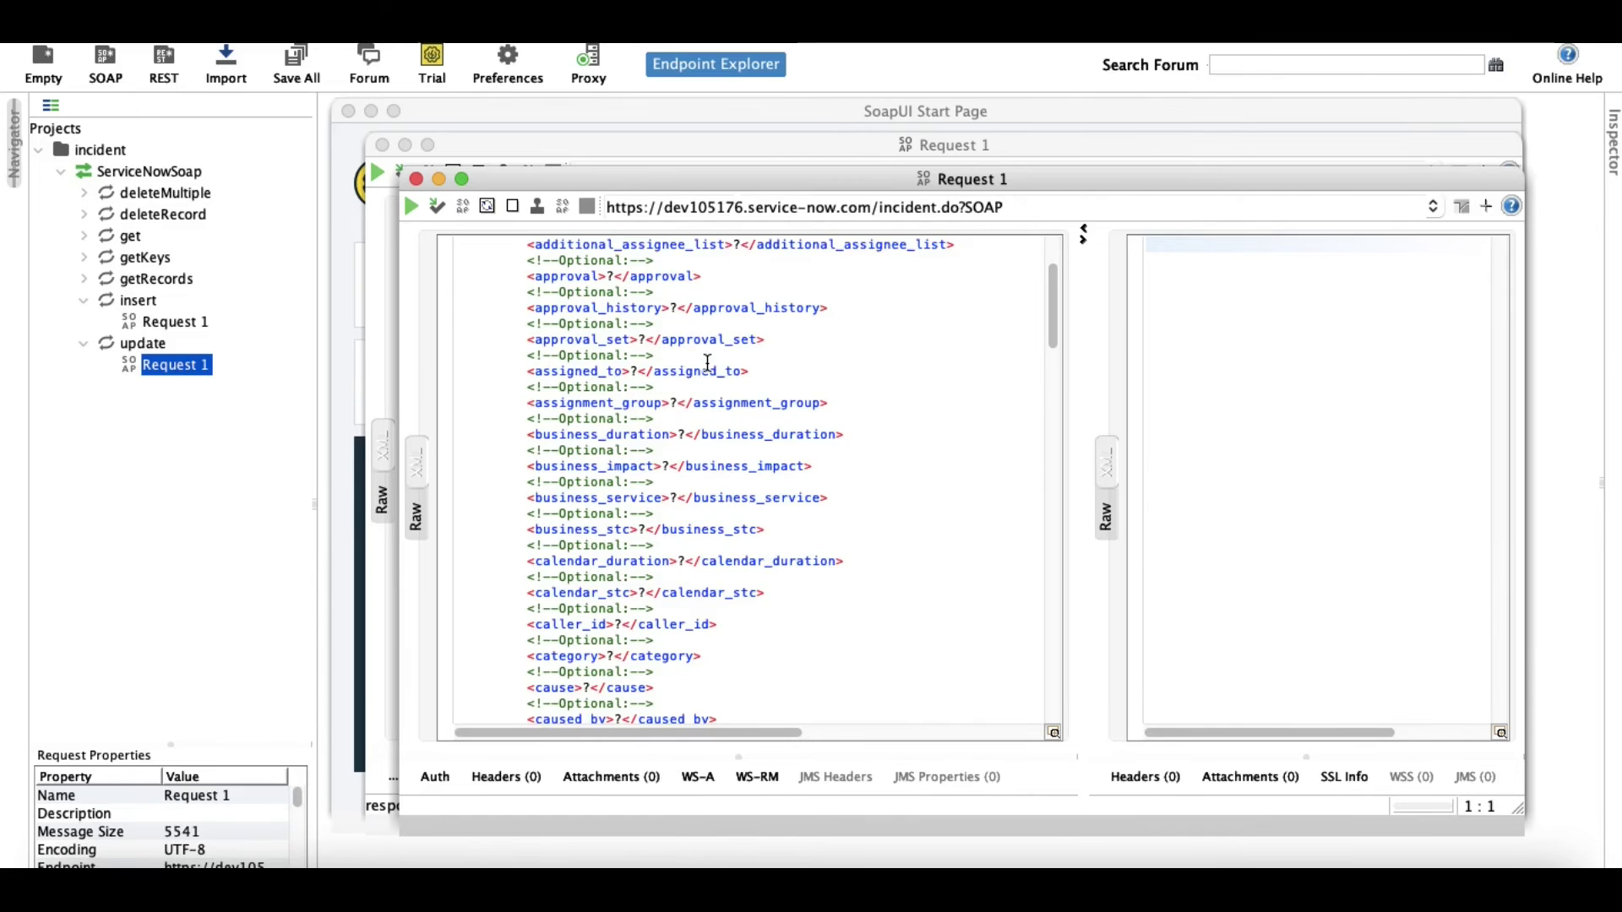
scroll(708, 363, "up", 8)
scroll(708, 363, "up", 1)
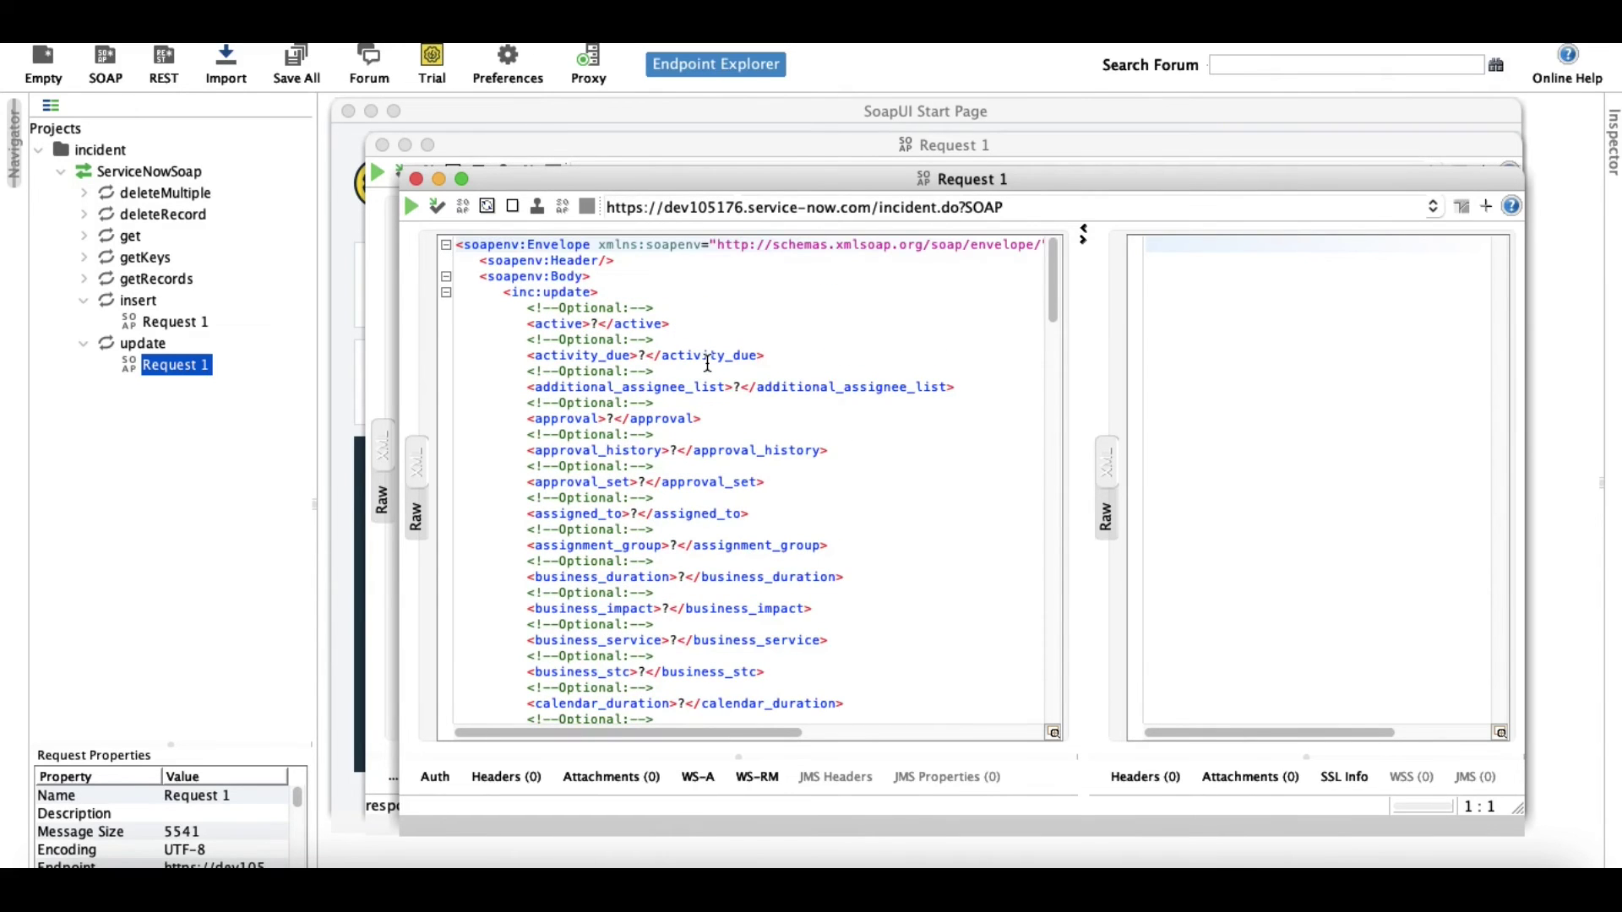
scroll(708, 363, "down", 20)
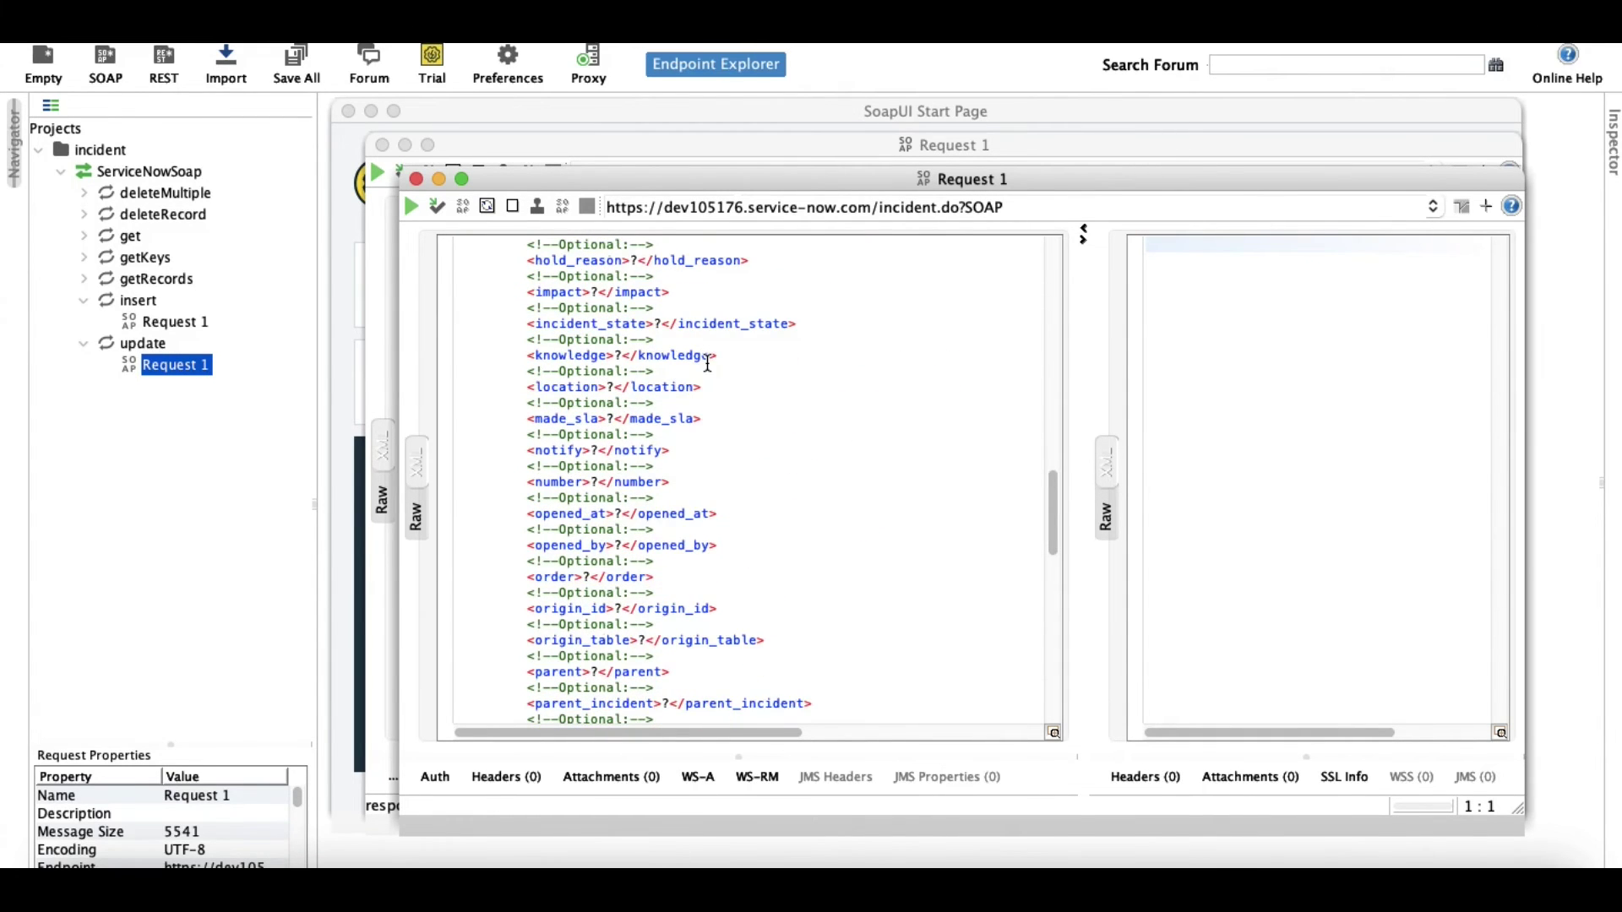
scroll(708, 364, "up", 12)
left_click_drag(811, 180, 1005, 229)
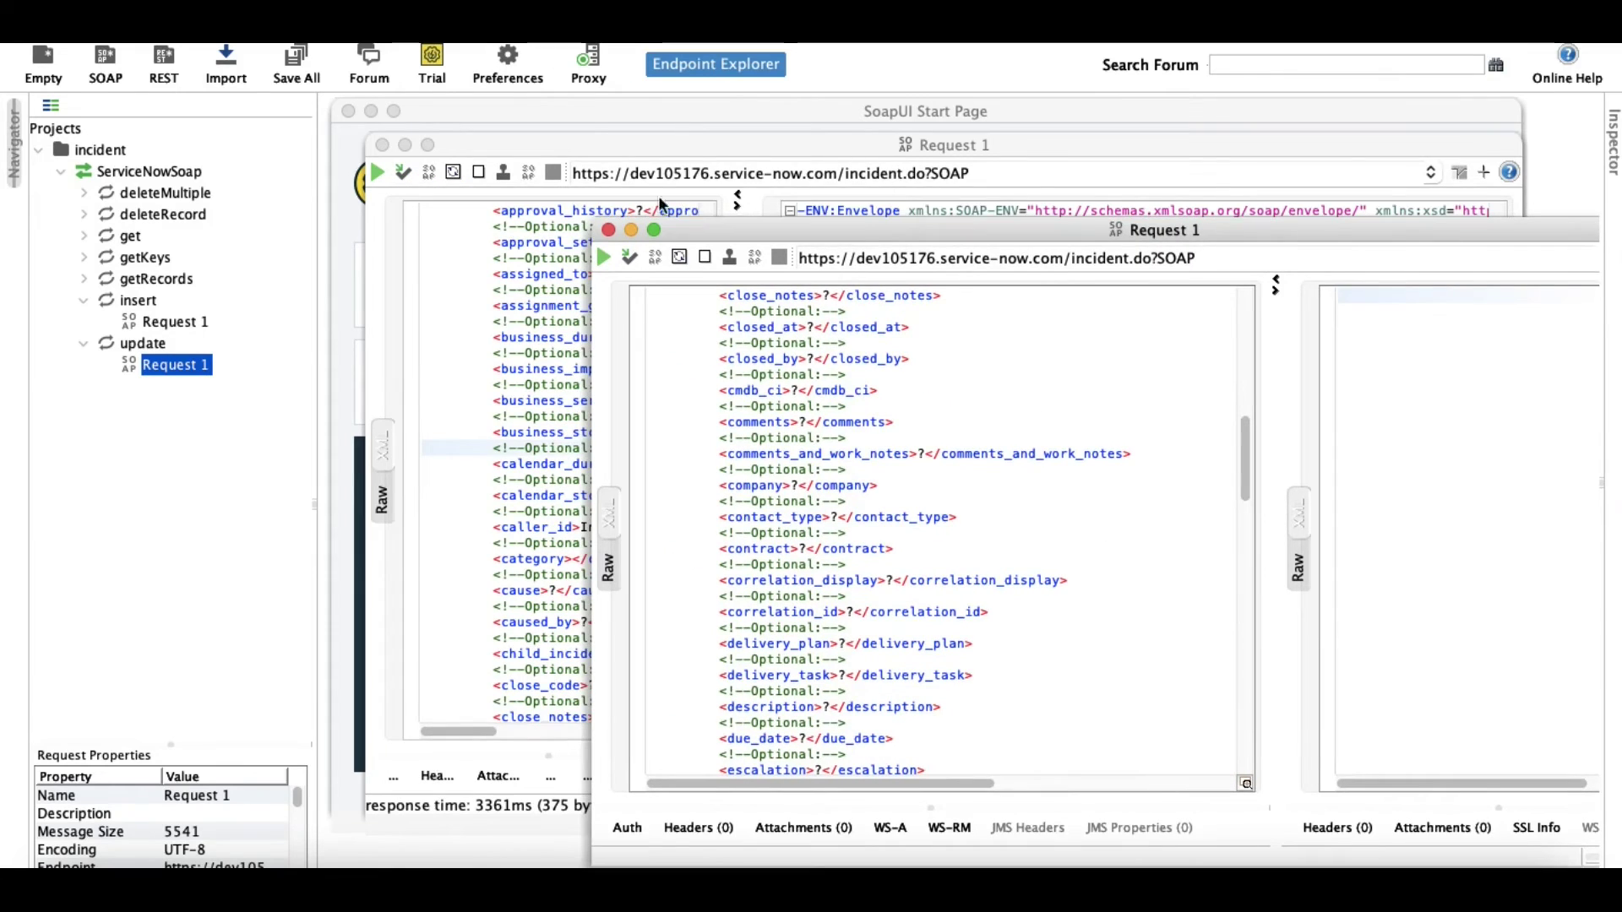
Copy the new incident's sys_id from the insert response and return to the update request.
left_click(702, 145)
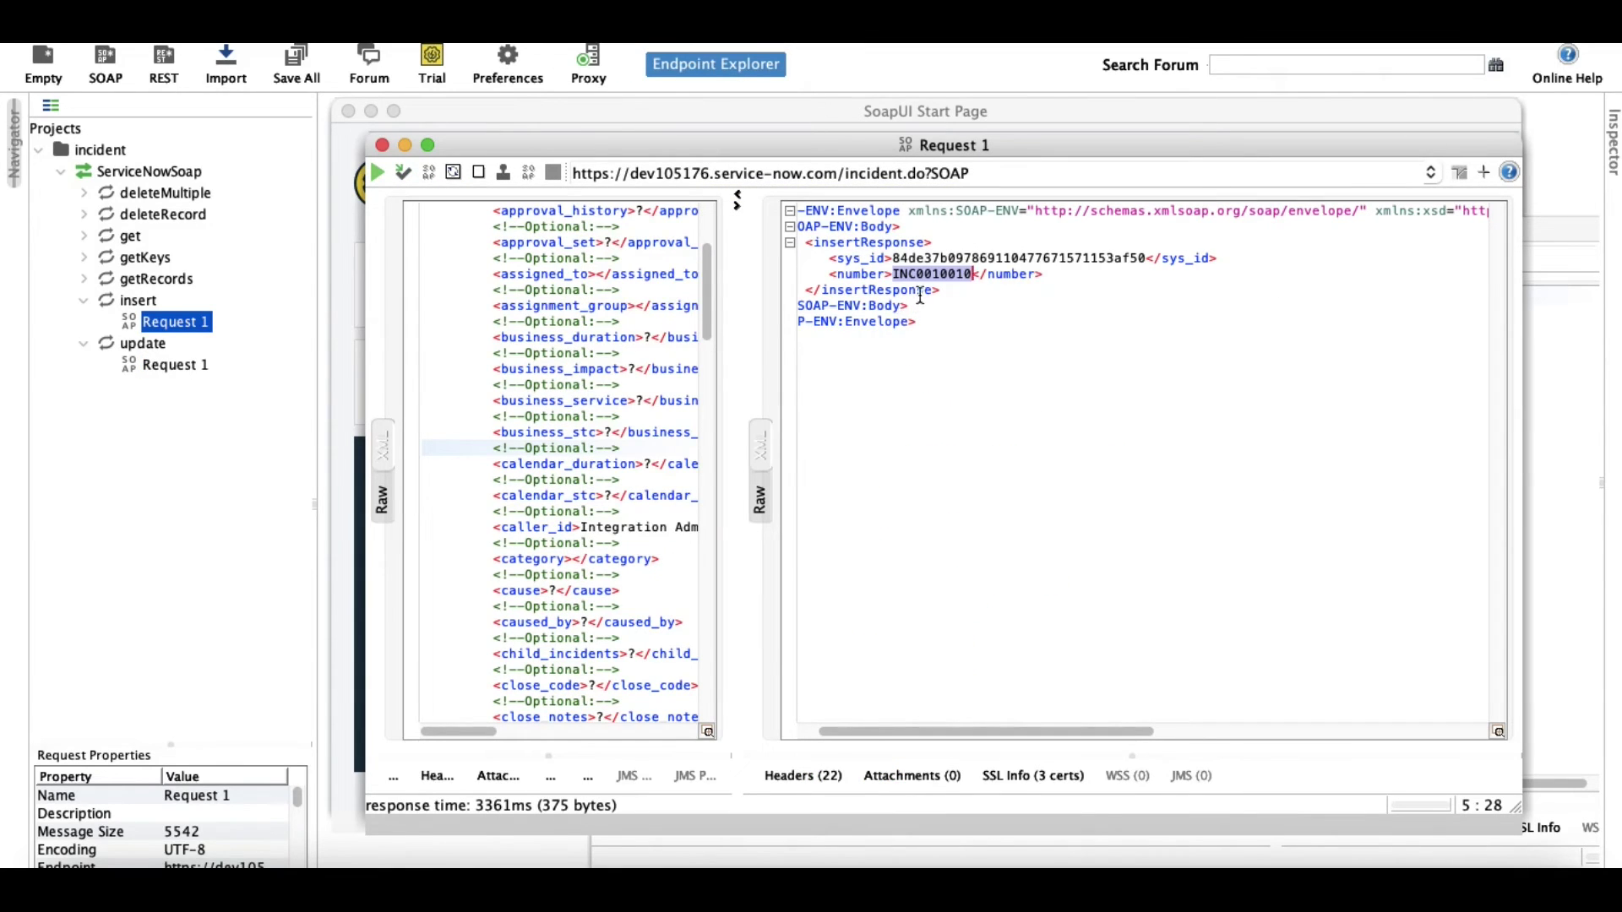
left_click(930, 258)
double_click(930, 258)
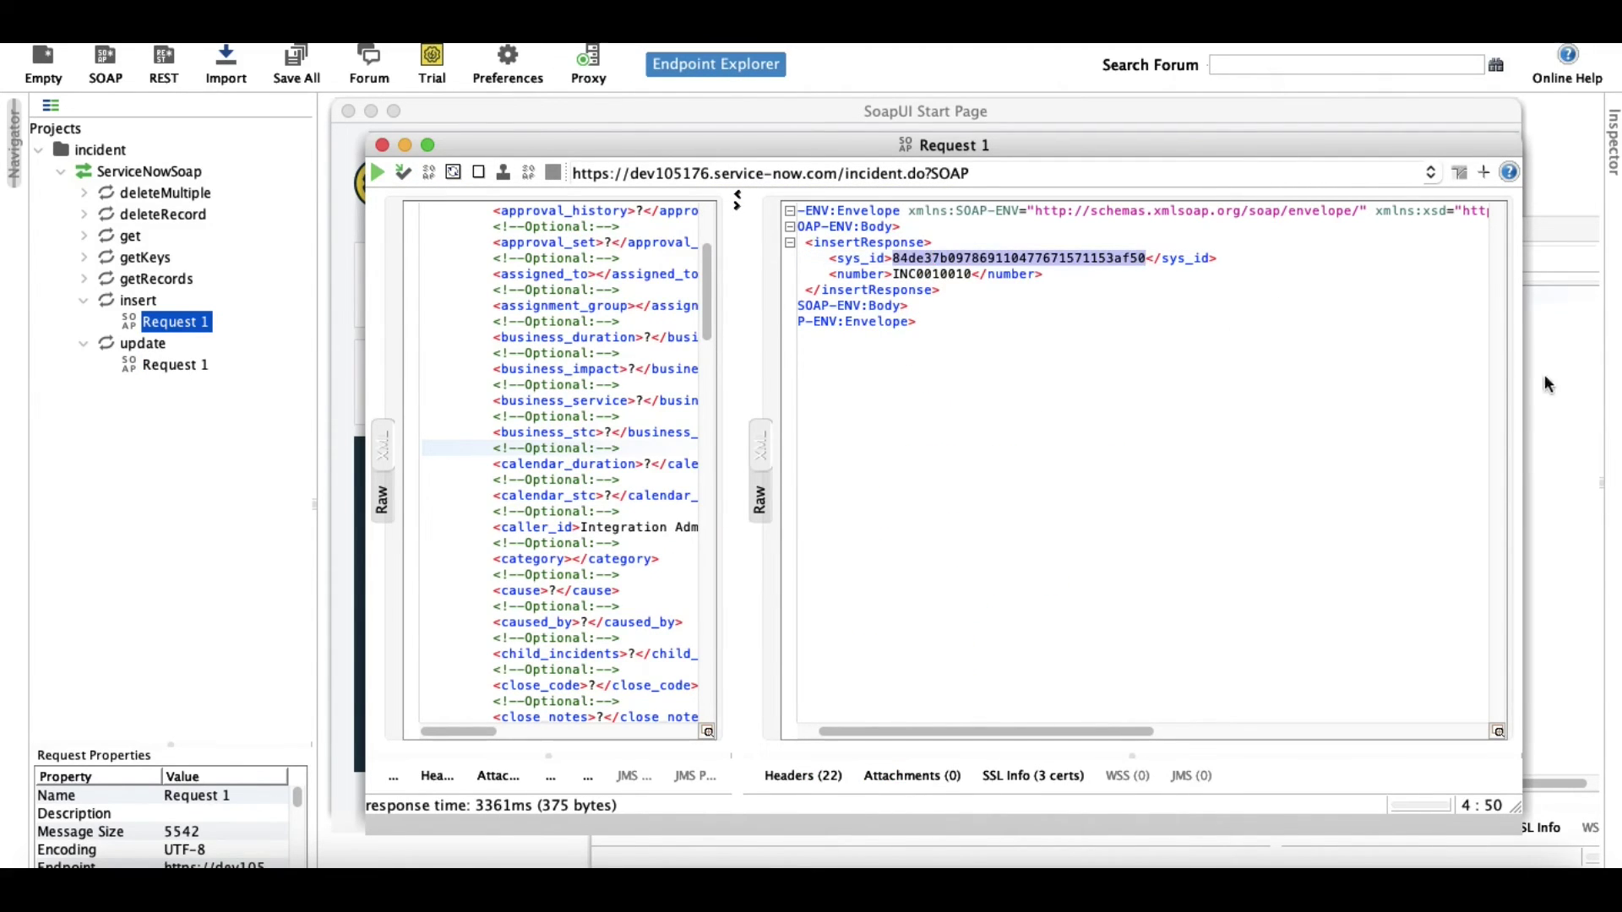
double_click(174, 365)
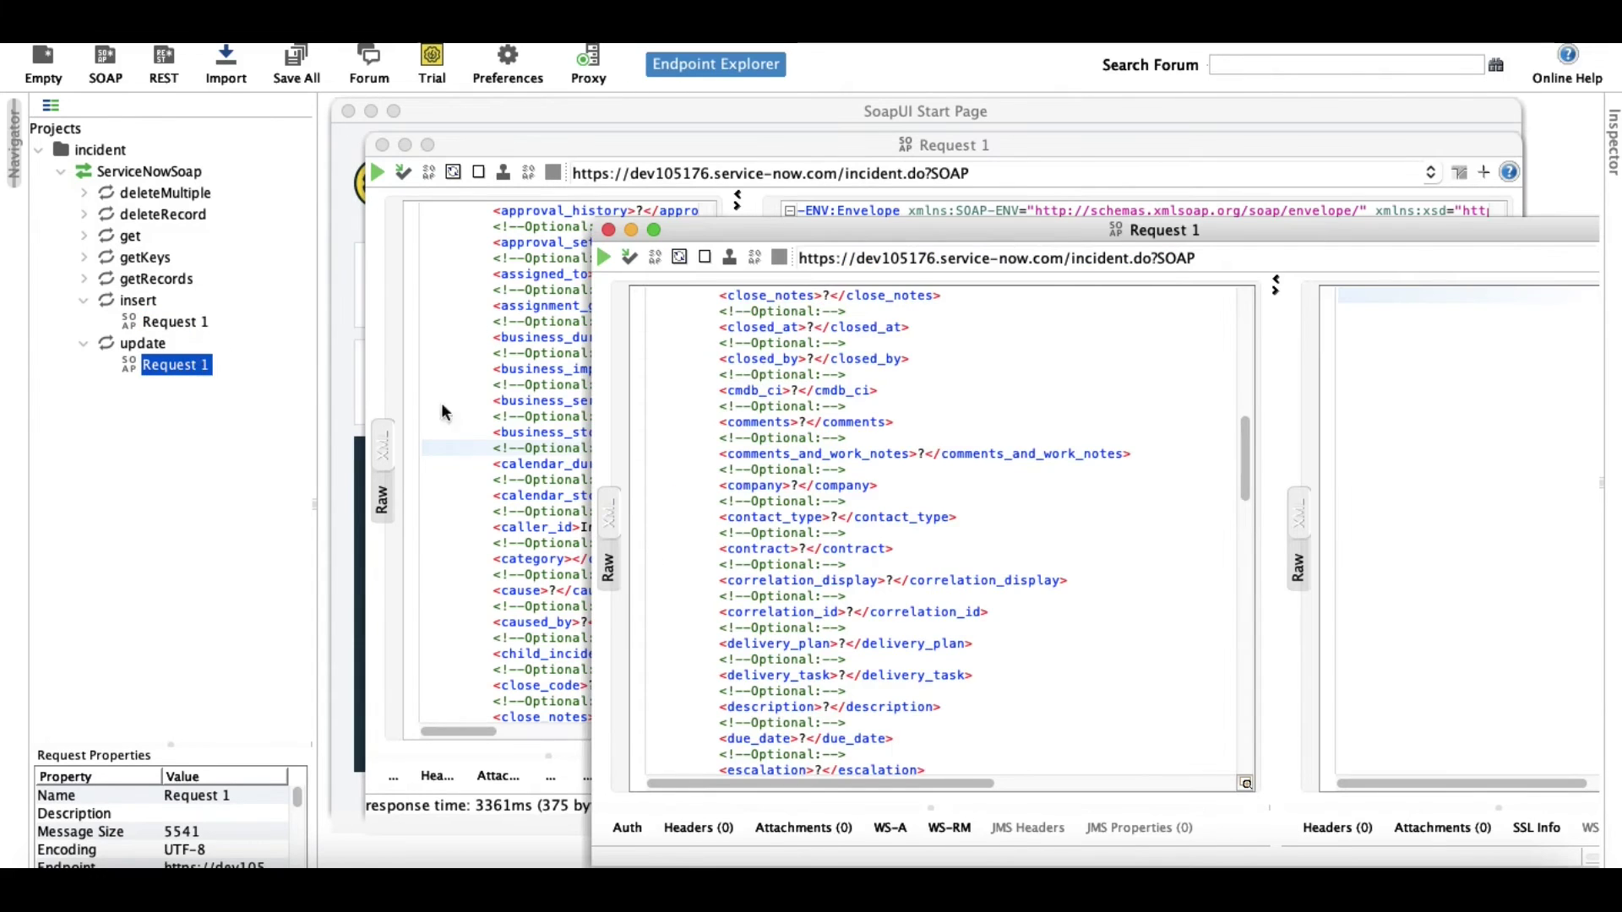
scroll(958, 494, "up", 15)
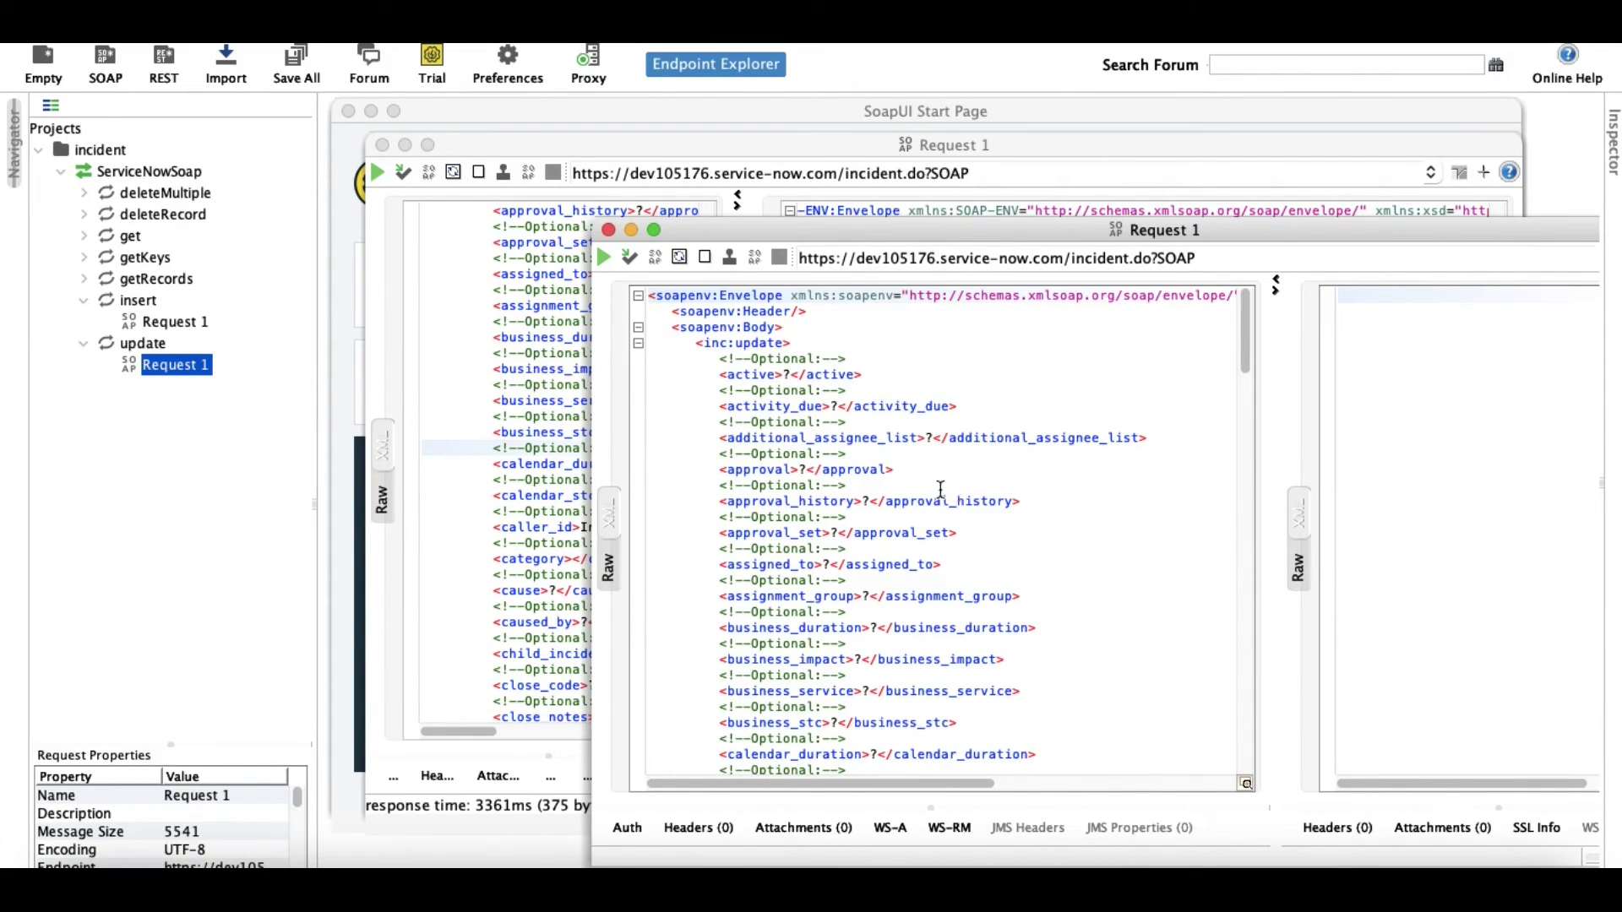
scroll(940, 490, "down", 15)
scroll(924, 495, "down", 15)
Replace the ? in the update request's sys_id element with the copied incident sys_id.
left_click(925, 498)
key("ctrl+f")
type("sys")
key("Return")
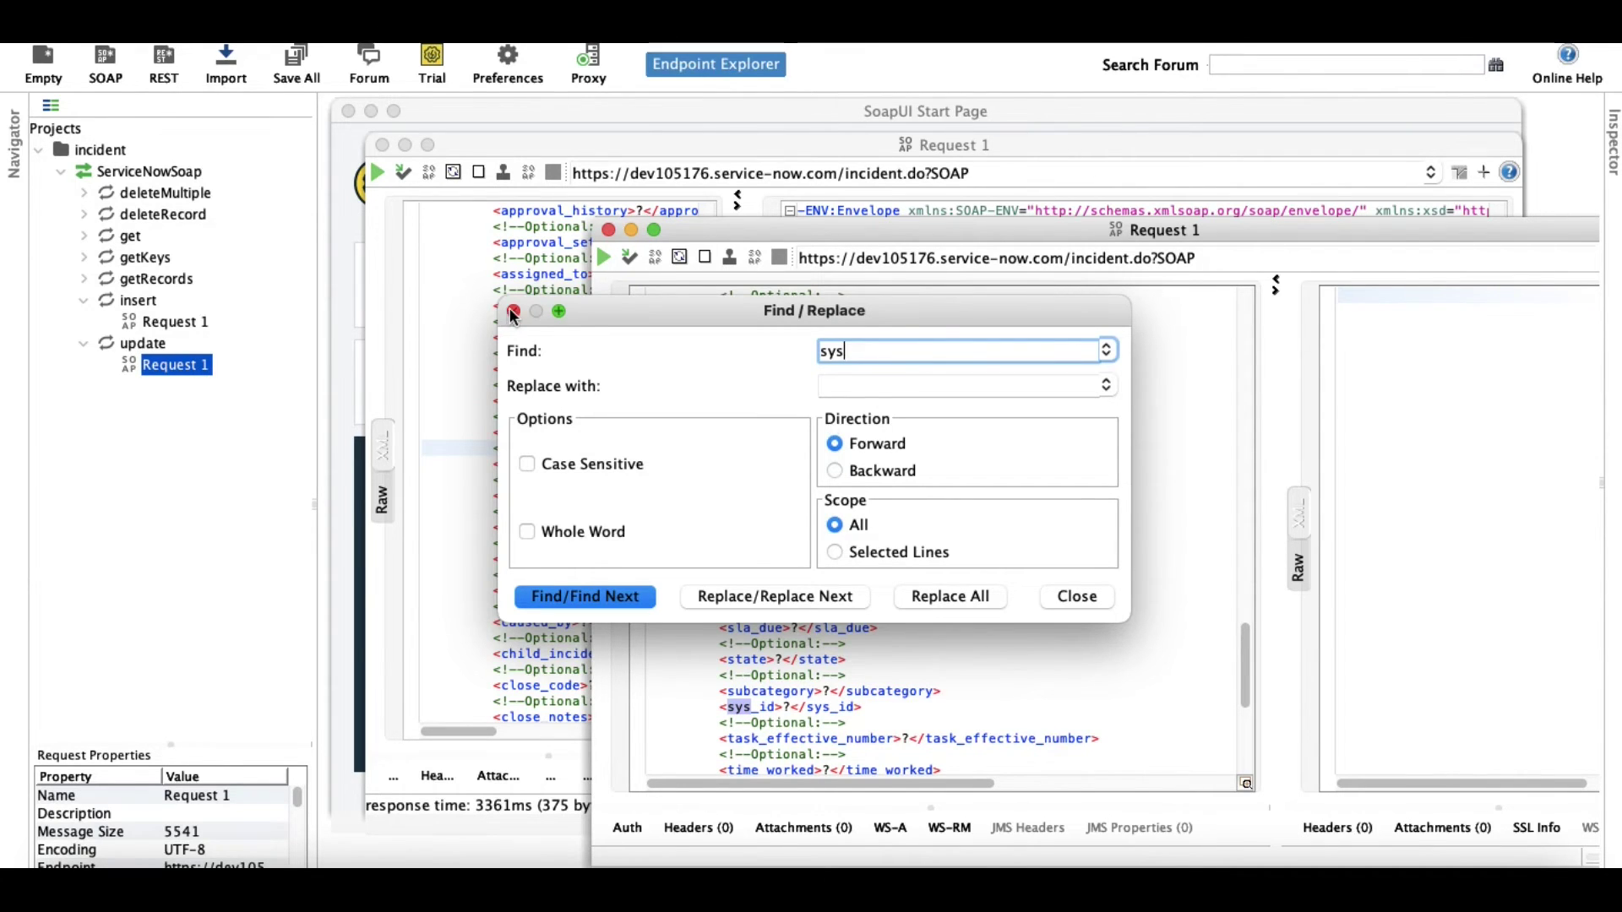
left_click(513, 311)
left_click(792, 708)
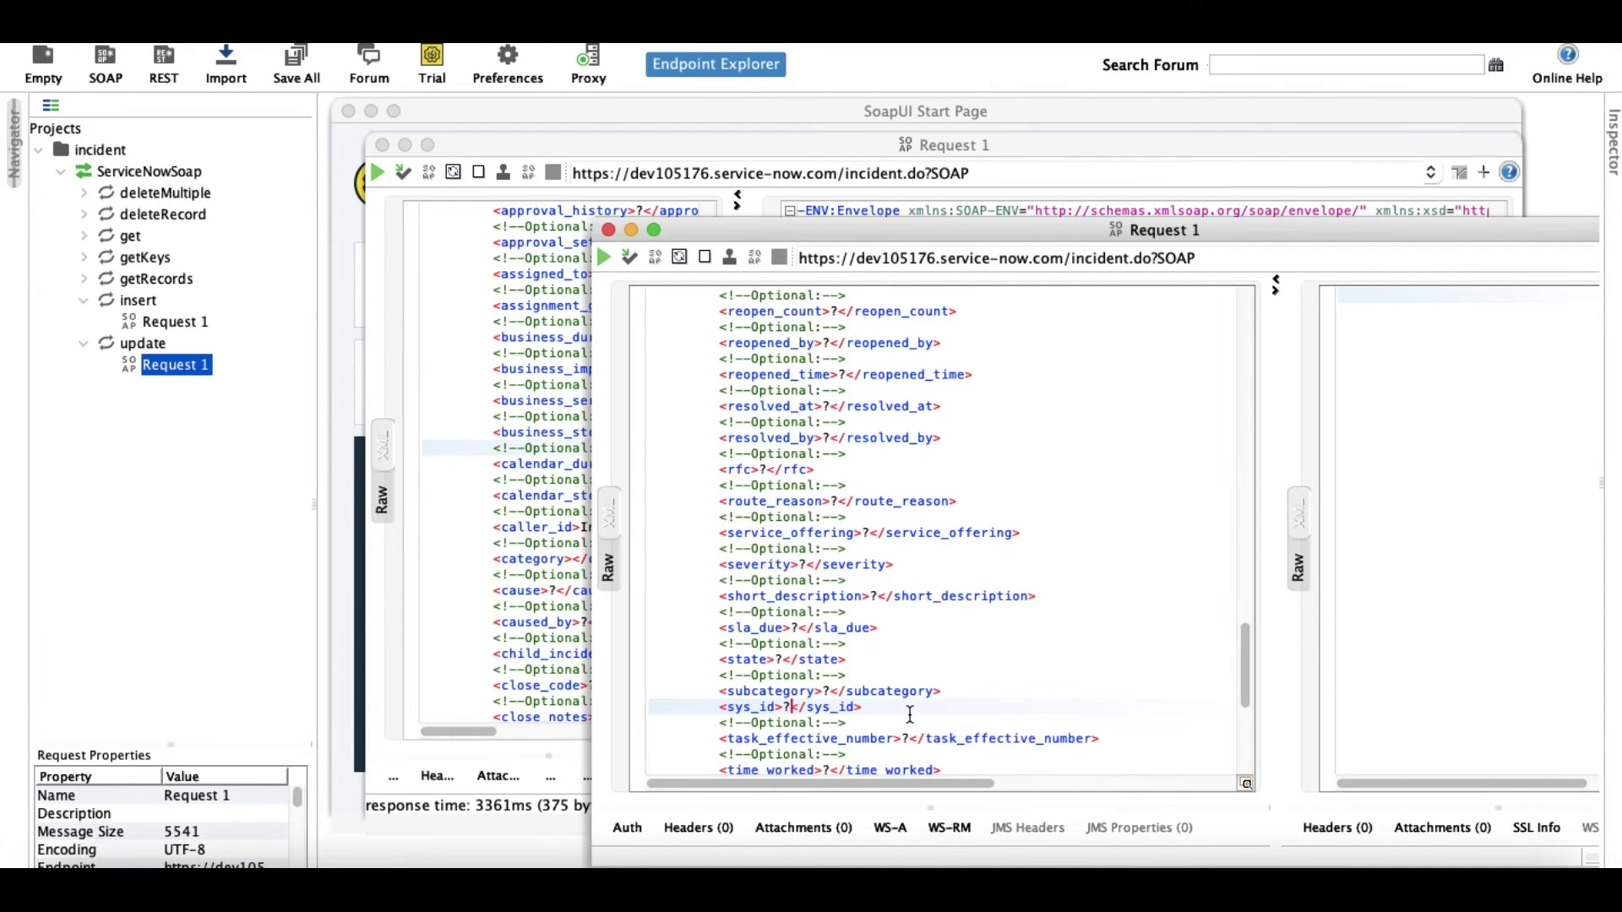
key("BackSpace")
key("super+v")
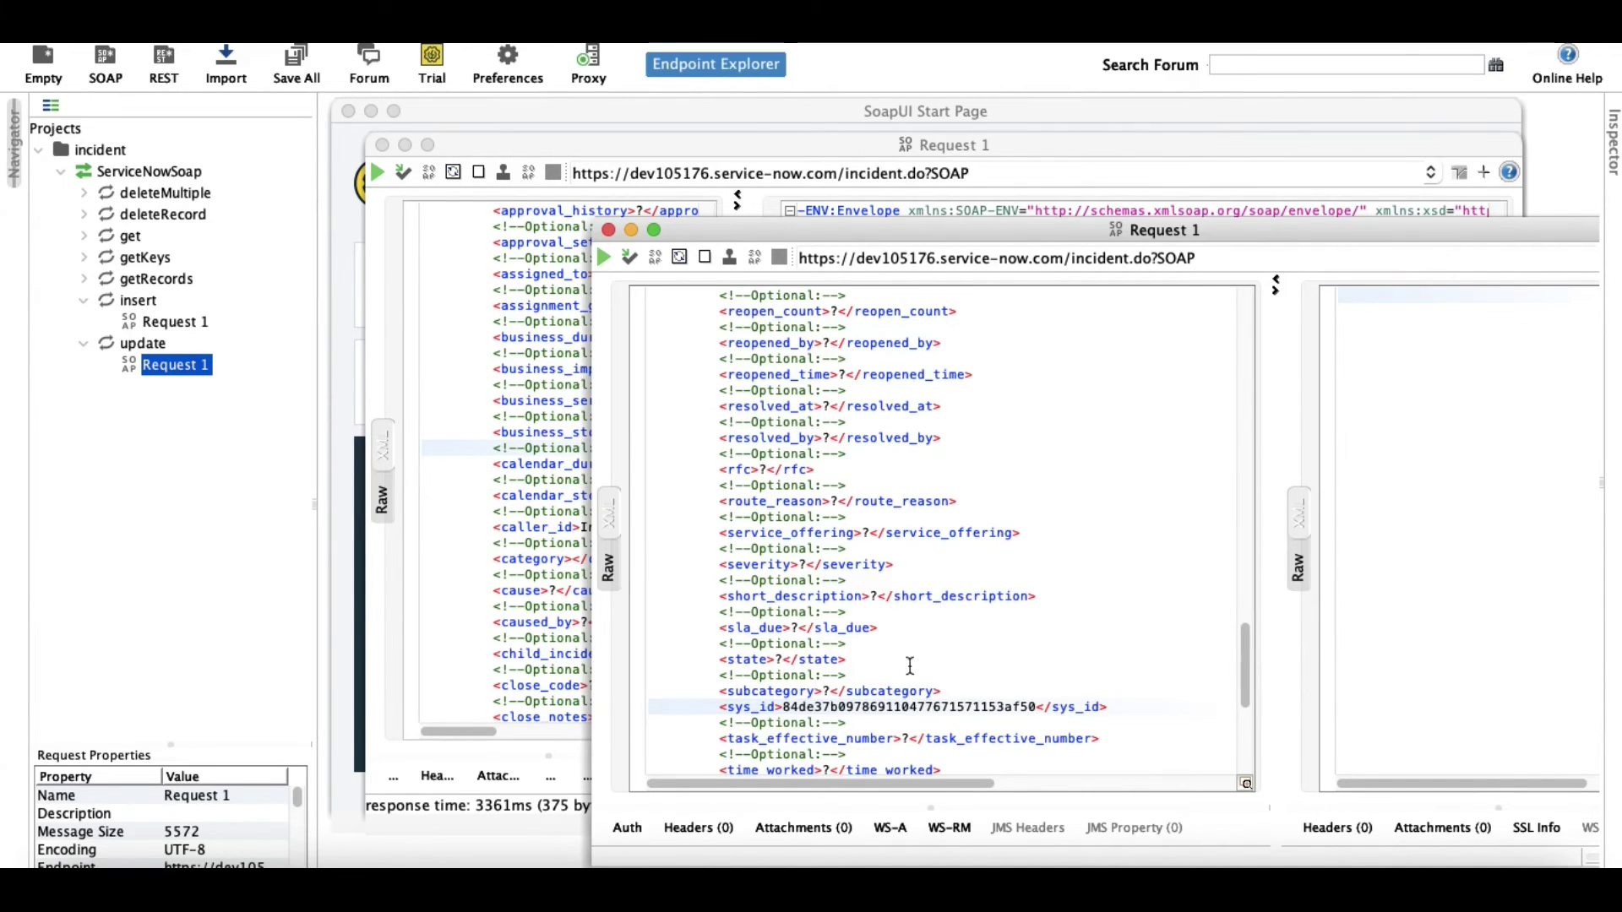
scroll(936, 594, "up", 9)
scroll(936, 594, "up", 20)
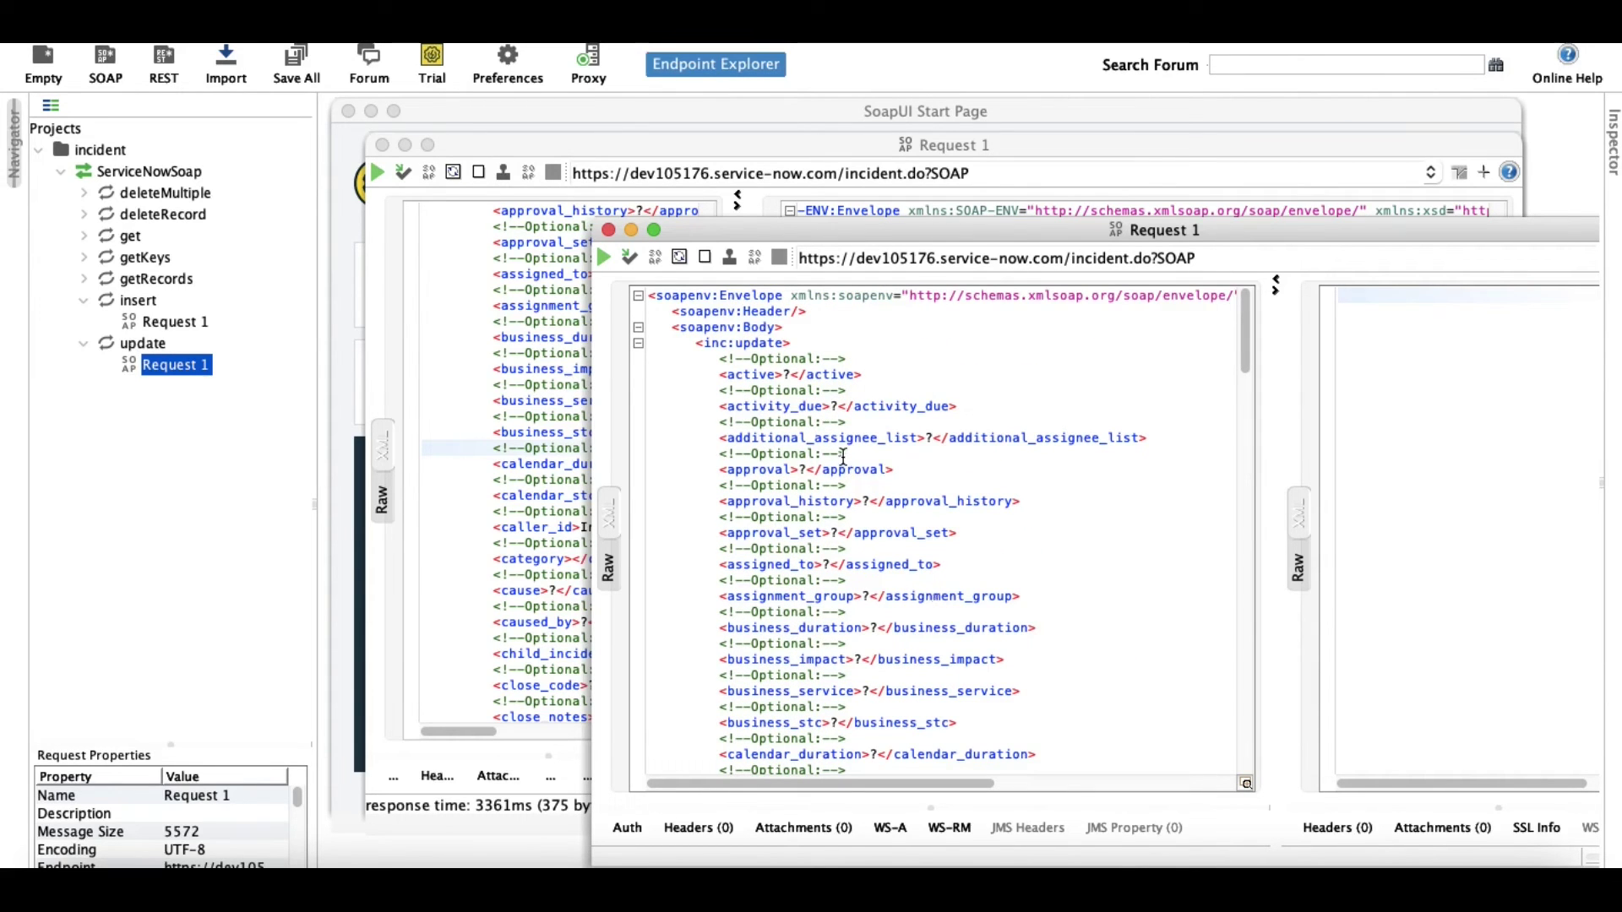
Check the INC0010010 form in ServiceNow, whose description still reads '?'.
left_click(890, 849)
scroll(733, 522, "up", 15)
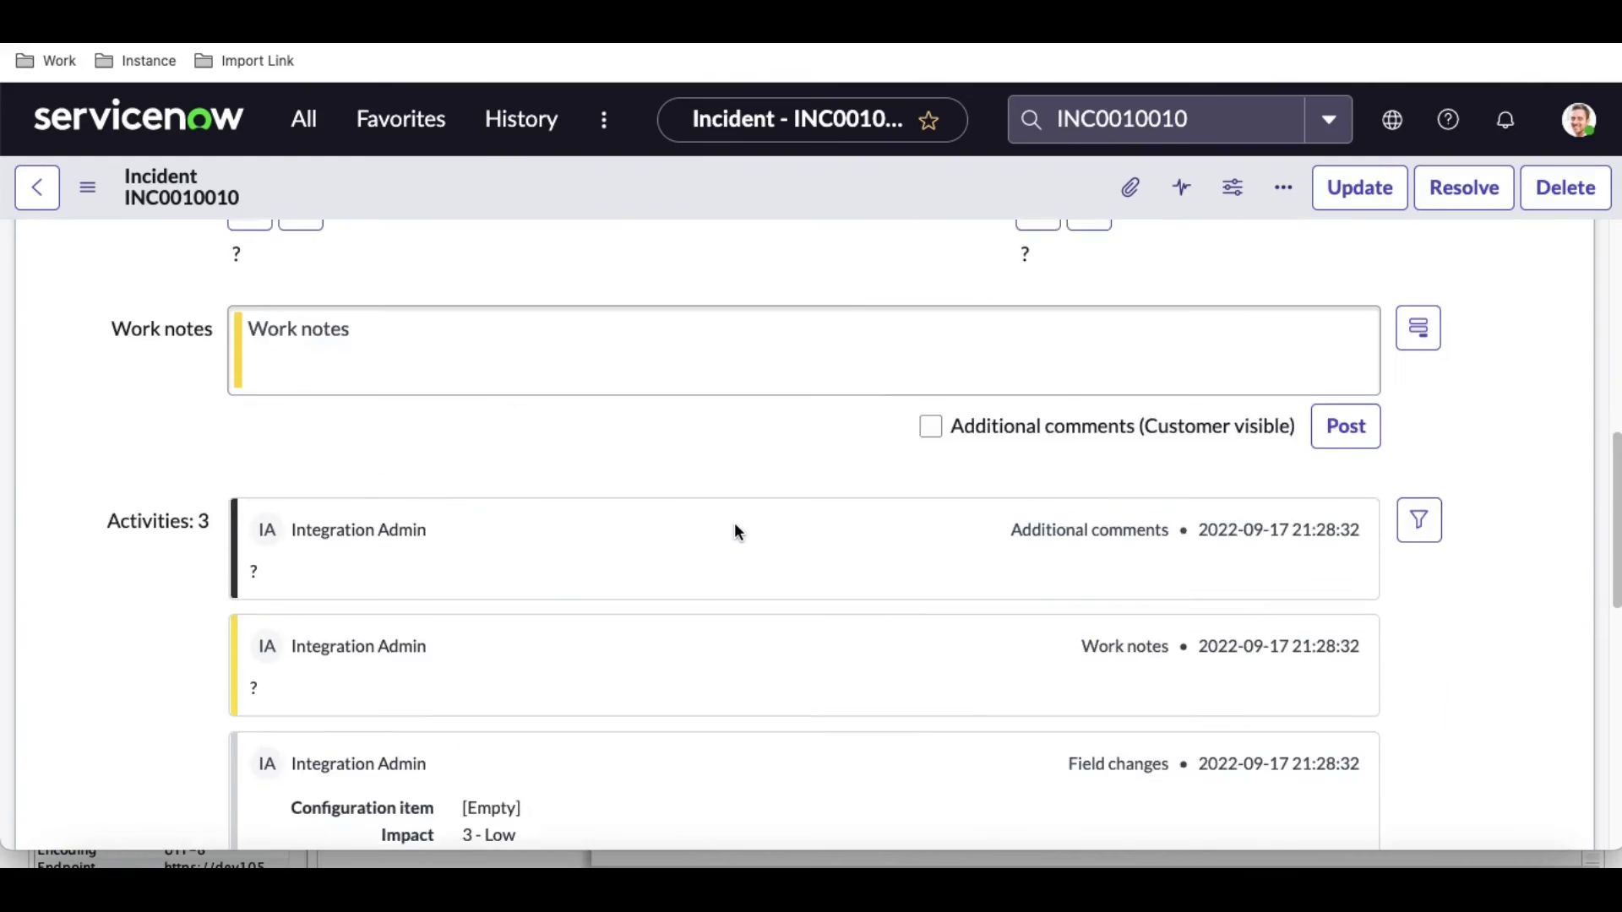
scroll(733, 522, "down", 10)
scroll(733, 522, "up", 6)
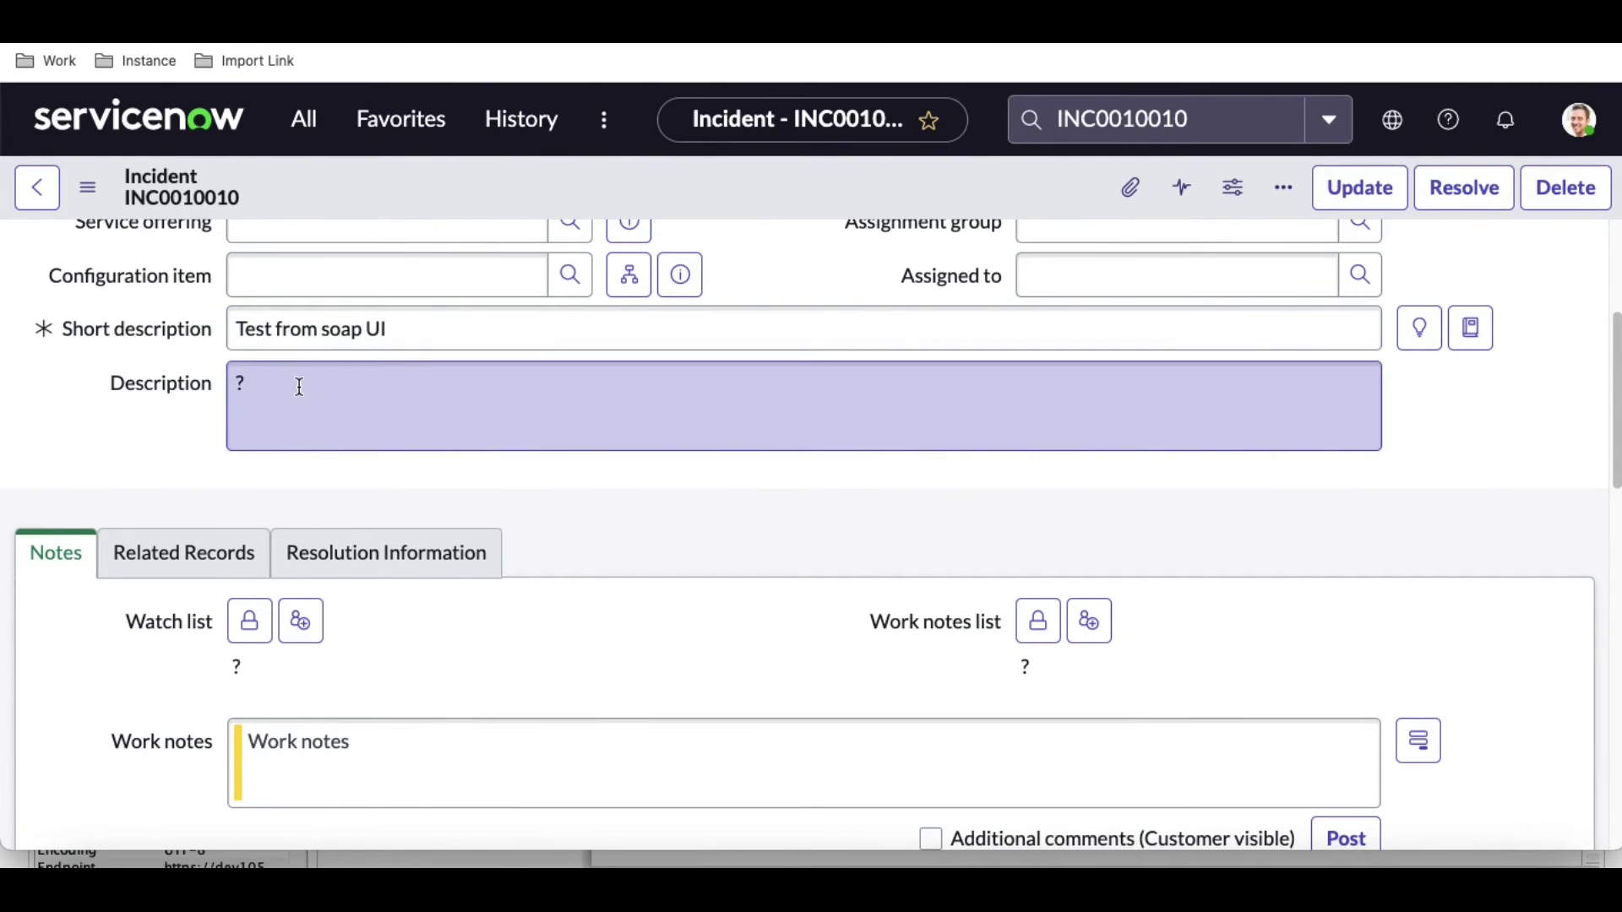
Replace the ? in the update request's description element with 'New description'.
left_click(1403, 857)
left_click(830, 500)
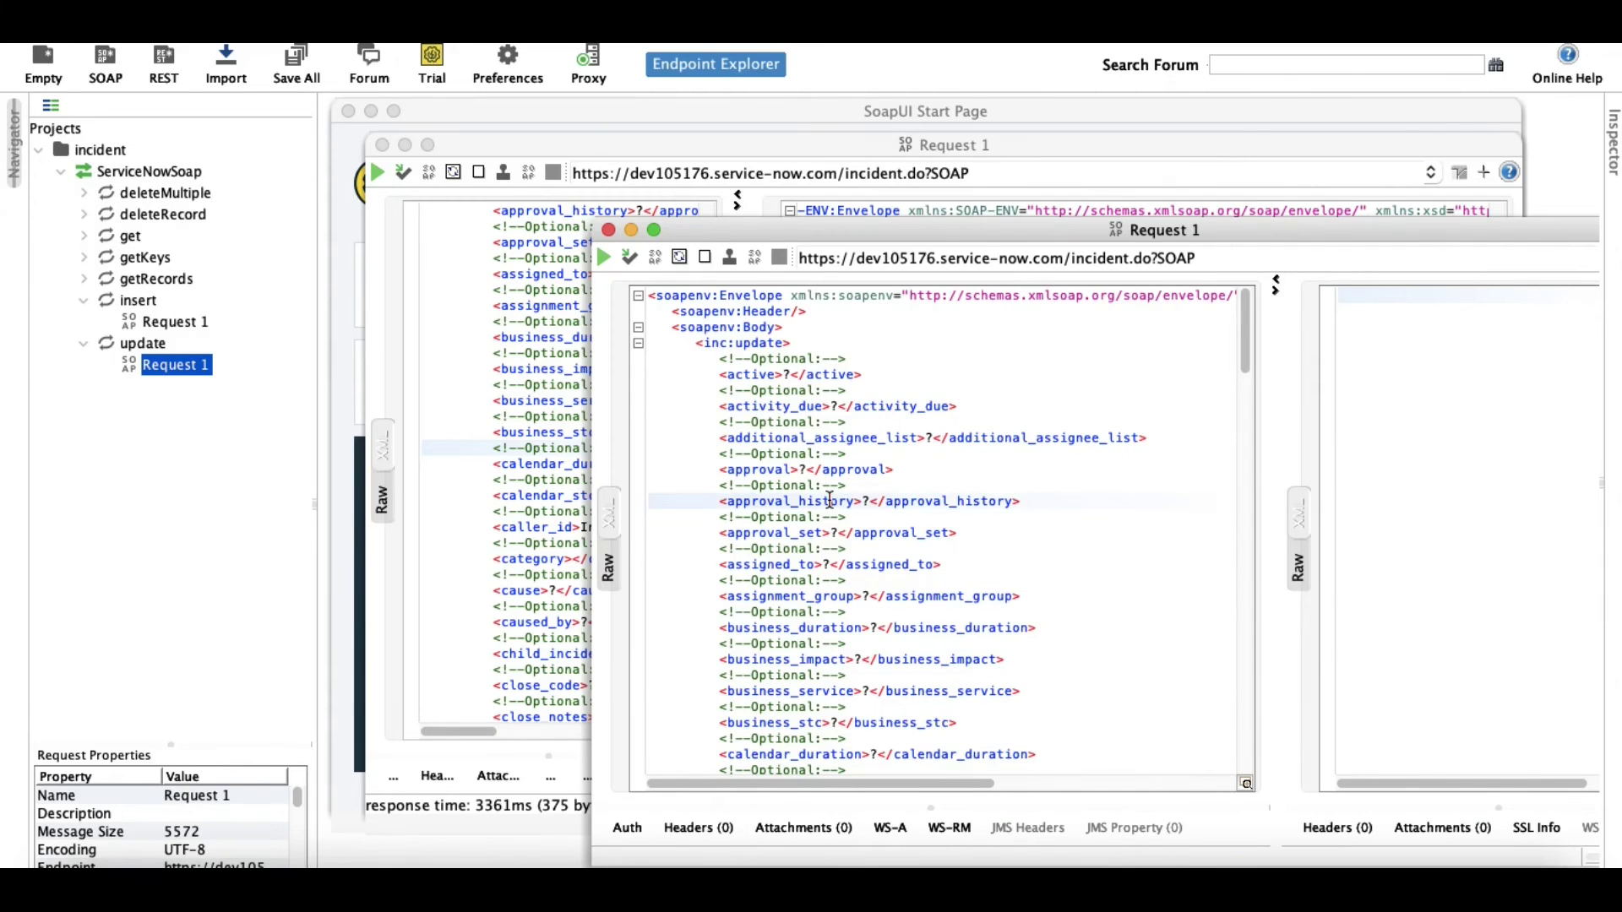
key("super+f")
type("desc")
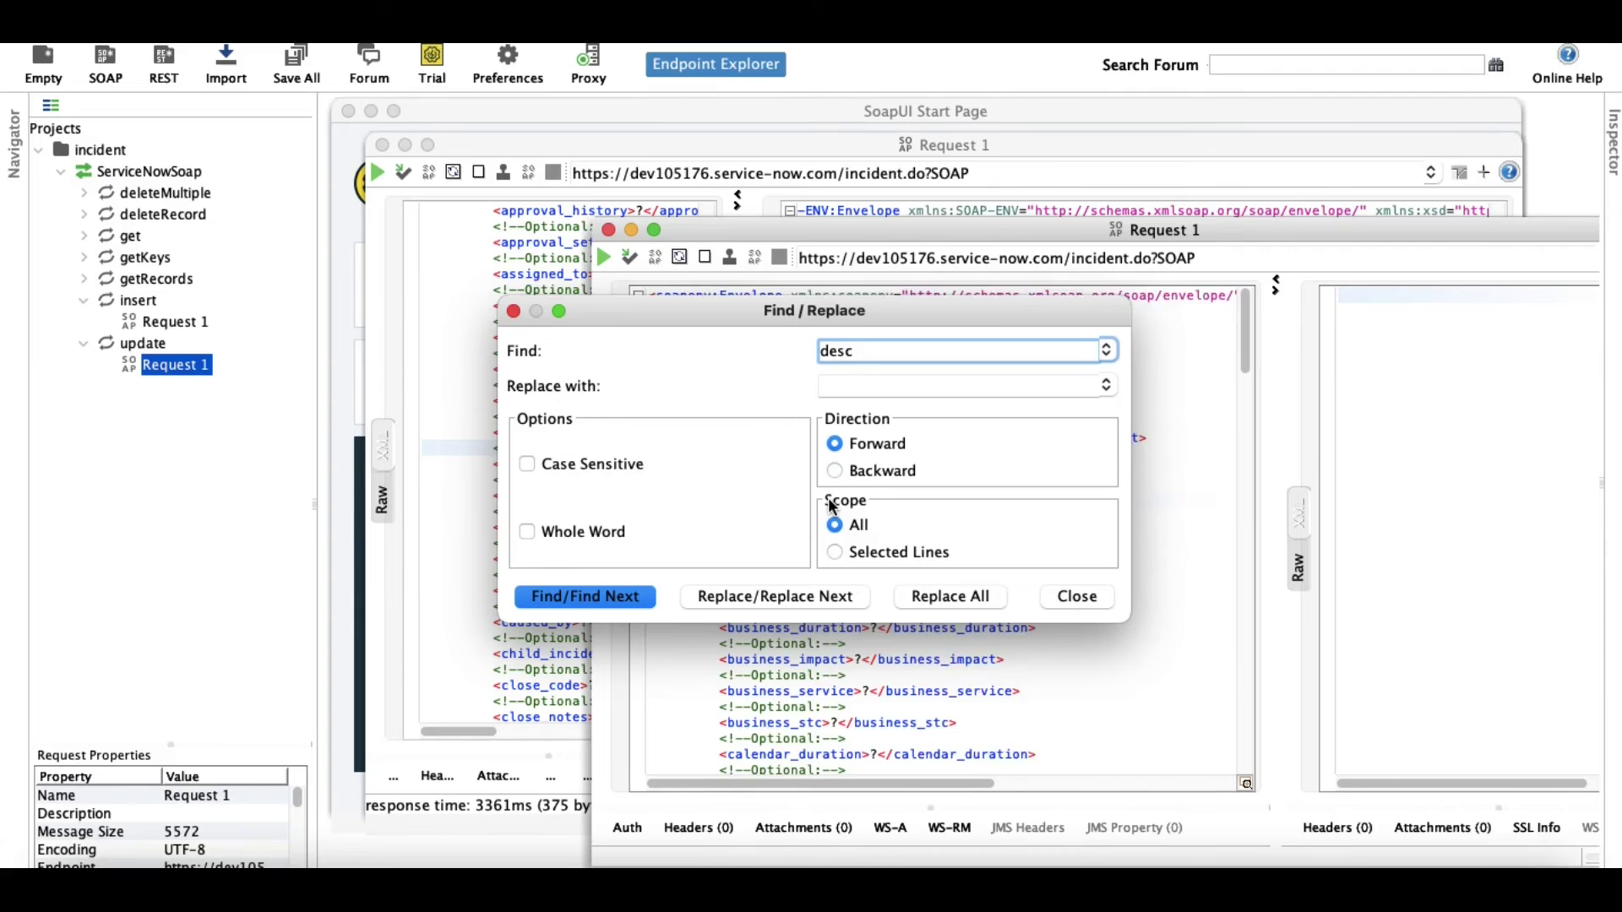
key("Return")
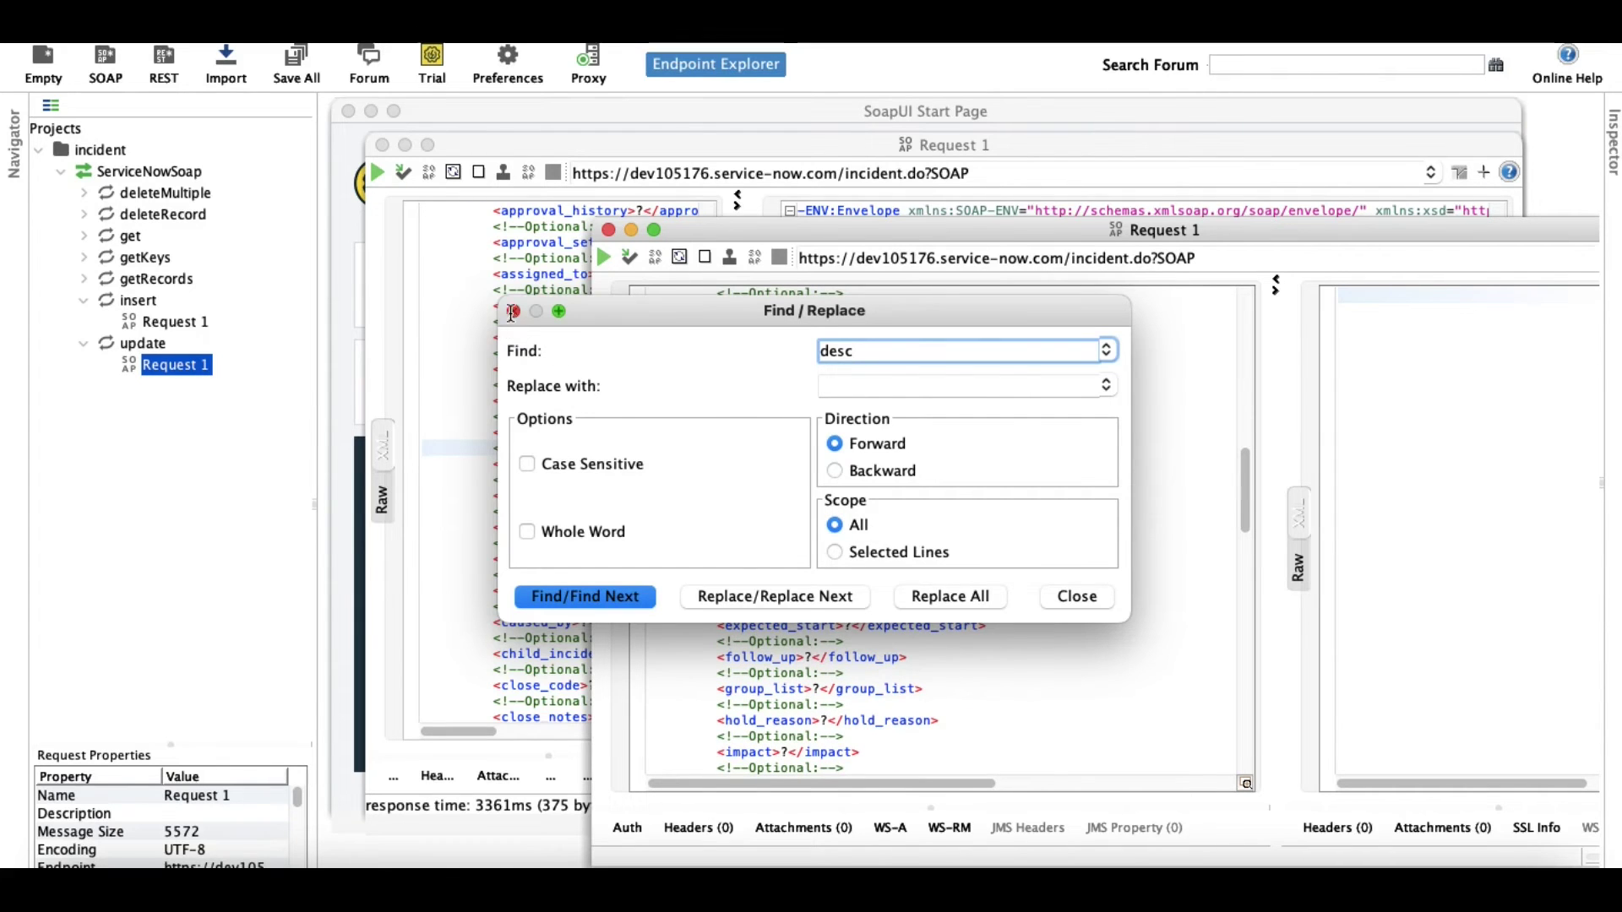
left_click(512, 311)
left_click(831, 531)
key("BackSpace")
type("Ne")
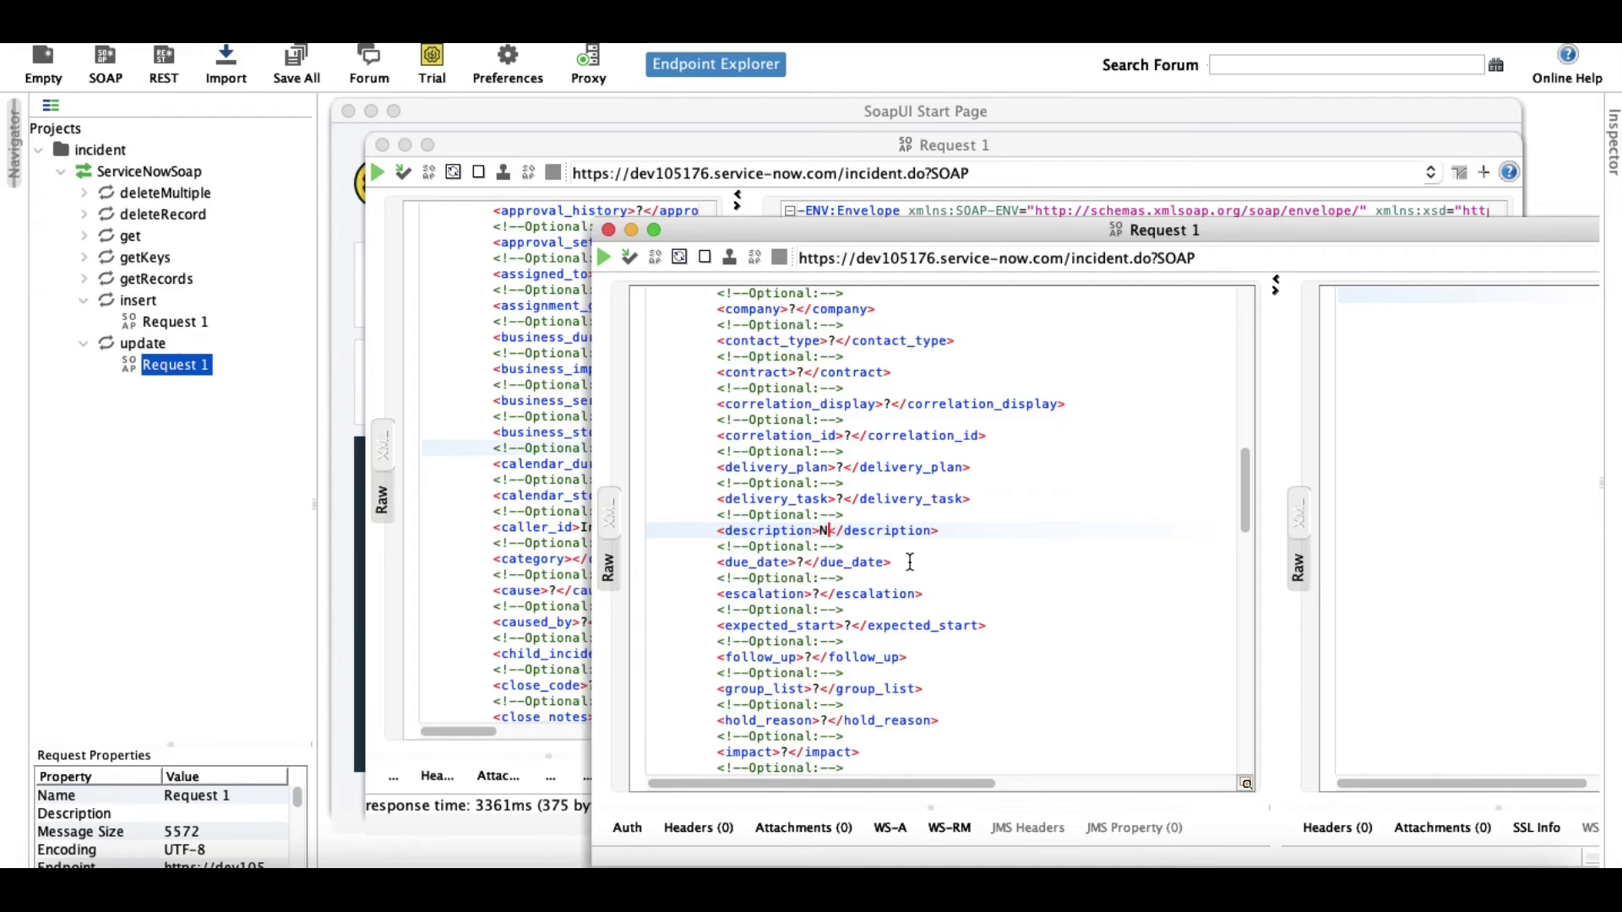
type("w descript")
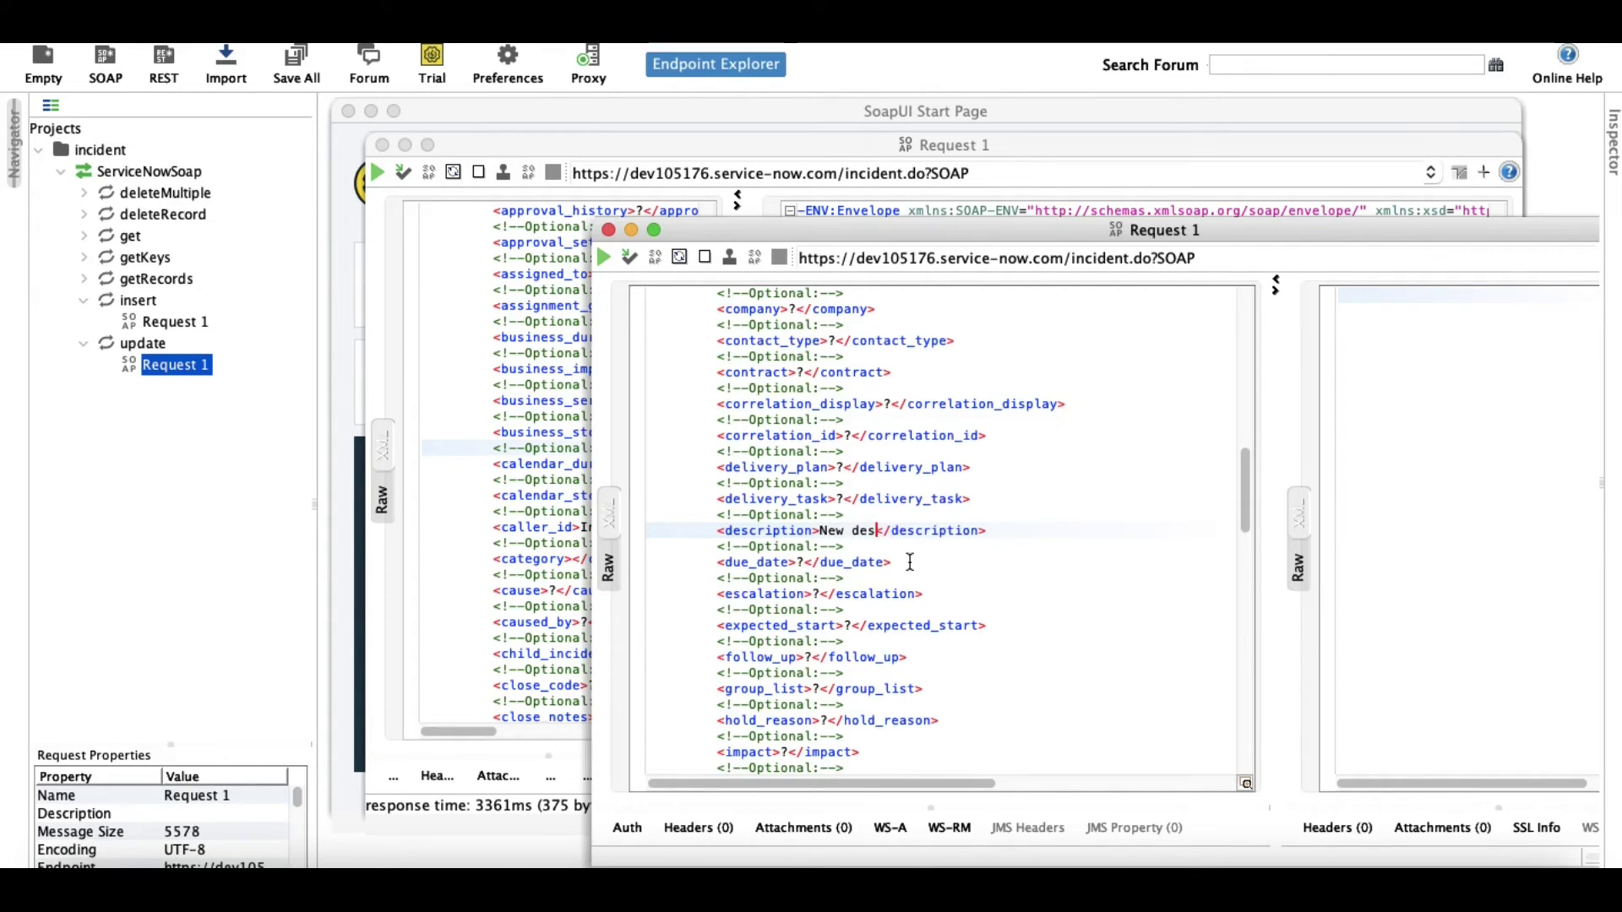
type("ion")
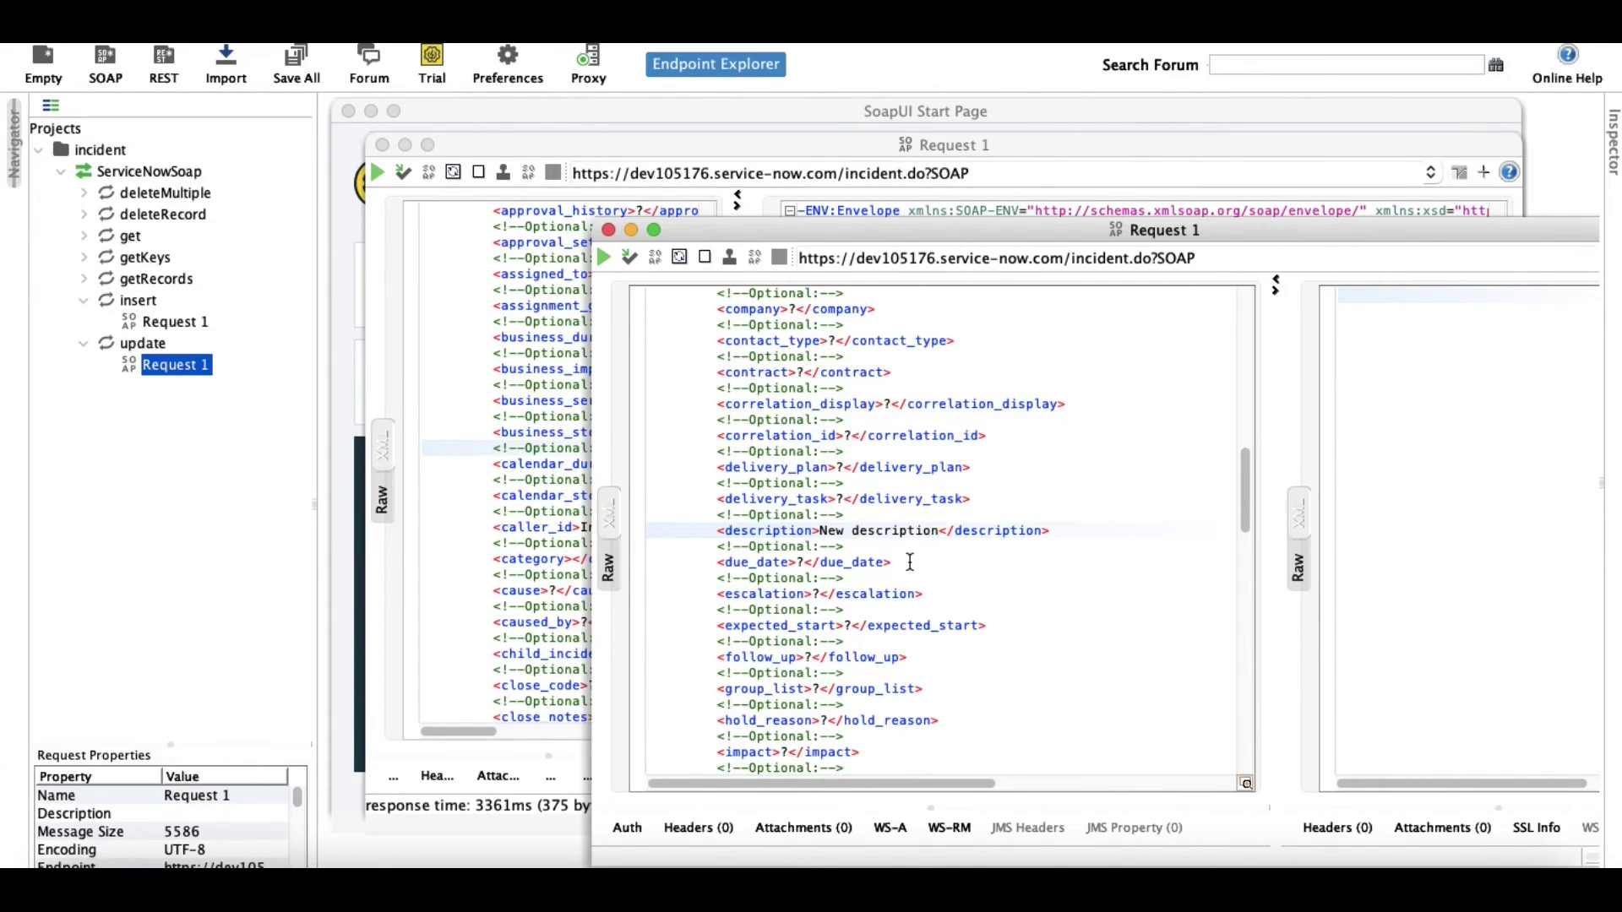
scroll(910, 562, "up", 10)
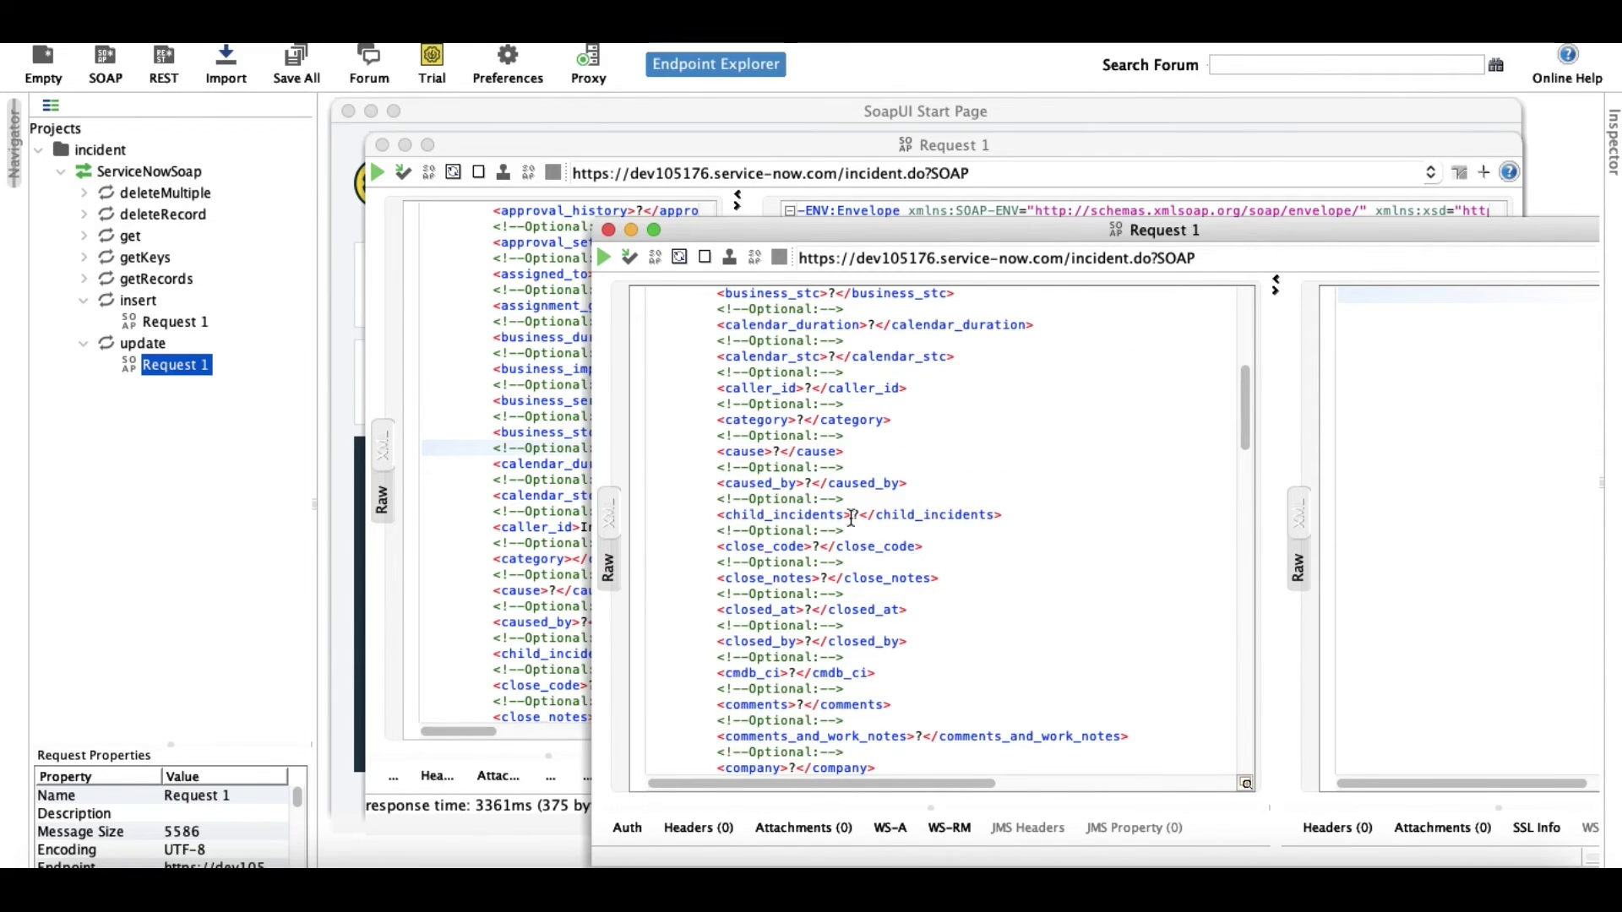
Empty the caller_id, assigned_to and assignment_group elements in the update request.
left_click(813, 389)
key("BackSpace")
scroll(813, 391, "up", 9)
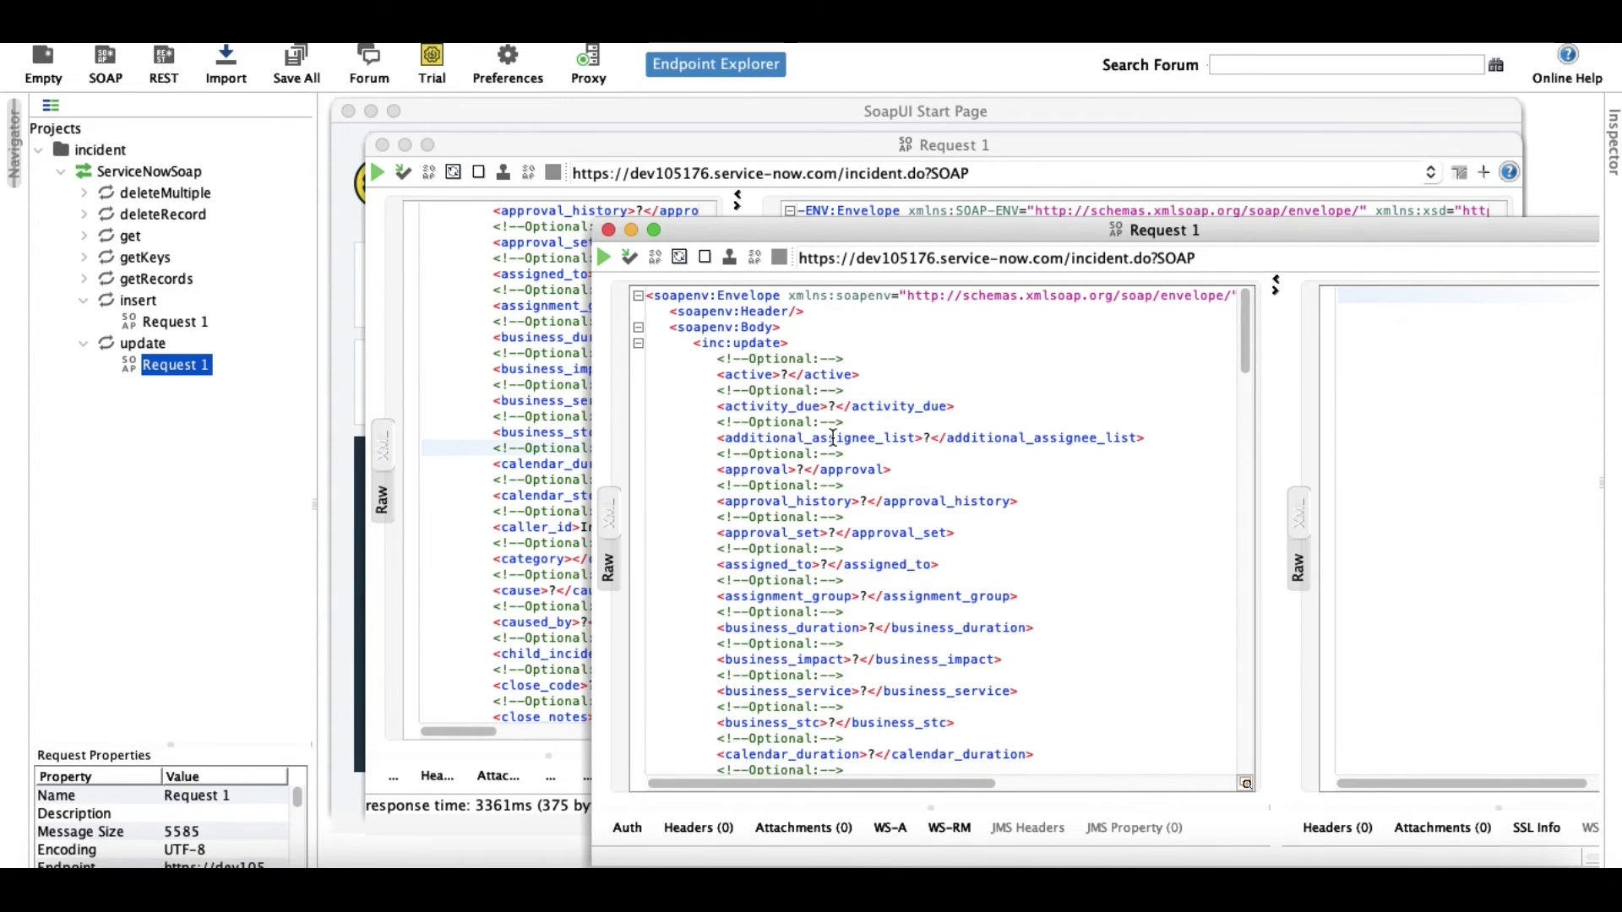
left_click(827, 565)
key("BackSpace")
left_click(869, 596)
key("BackSpace")
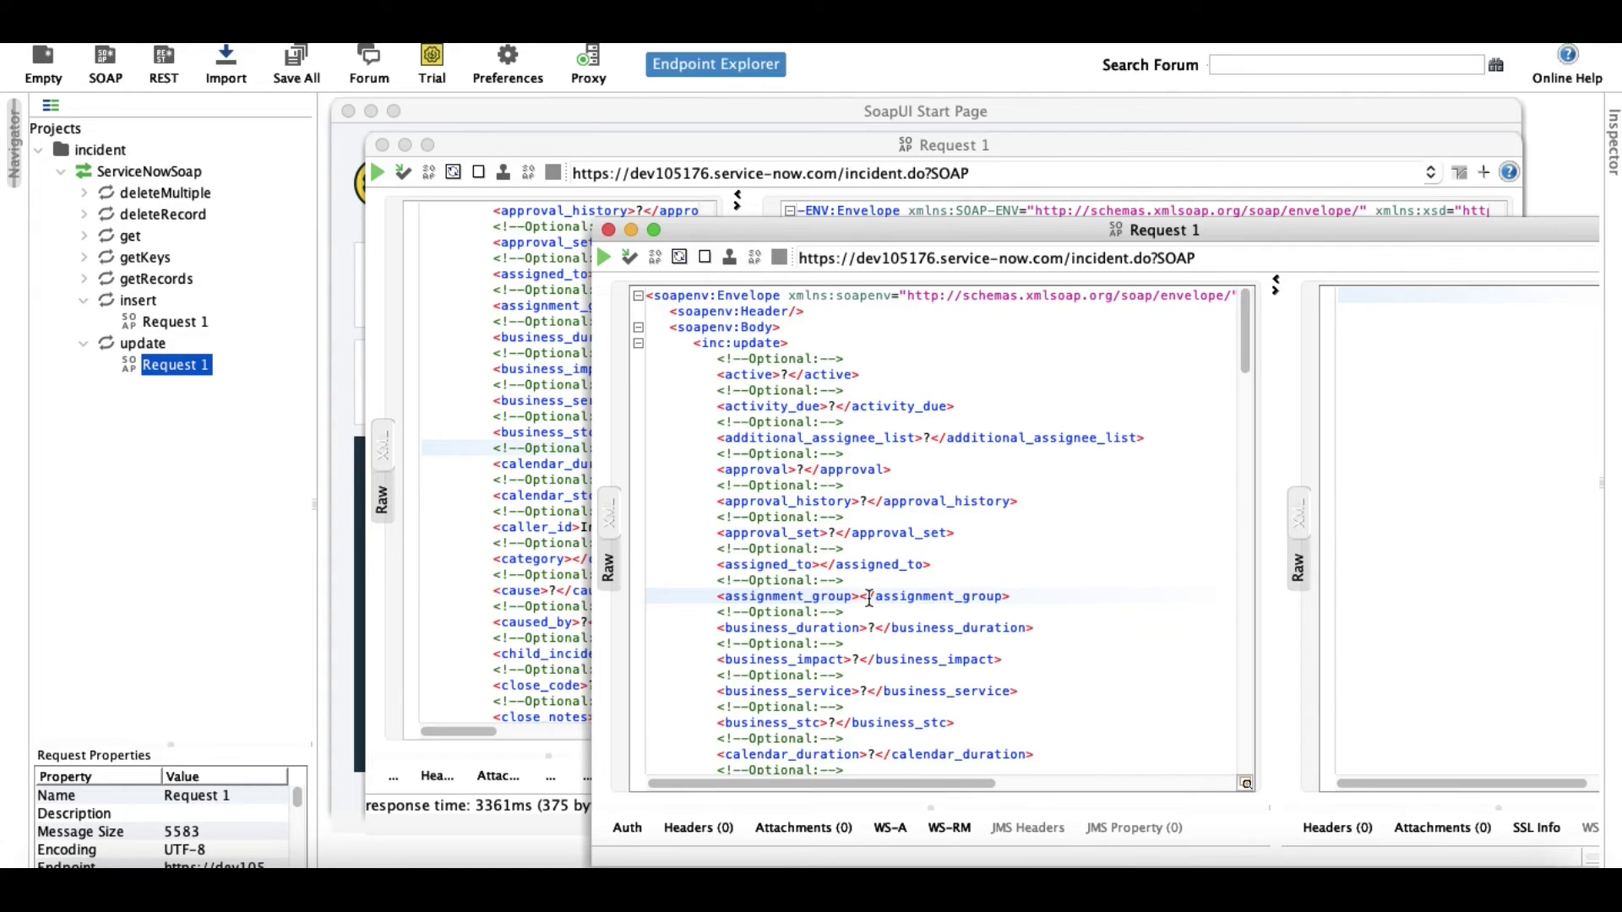
scroll(876, 602, "down", 2)
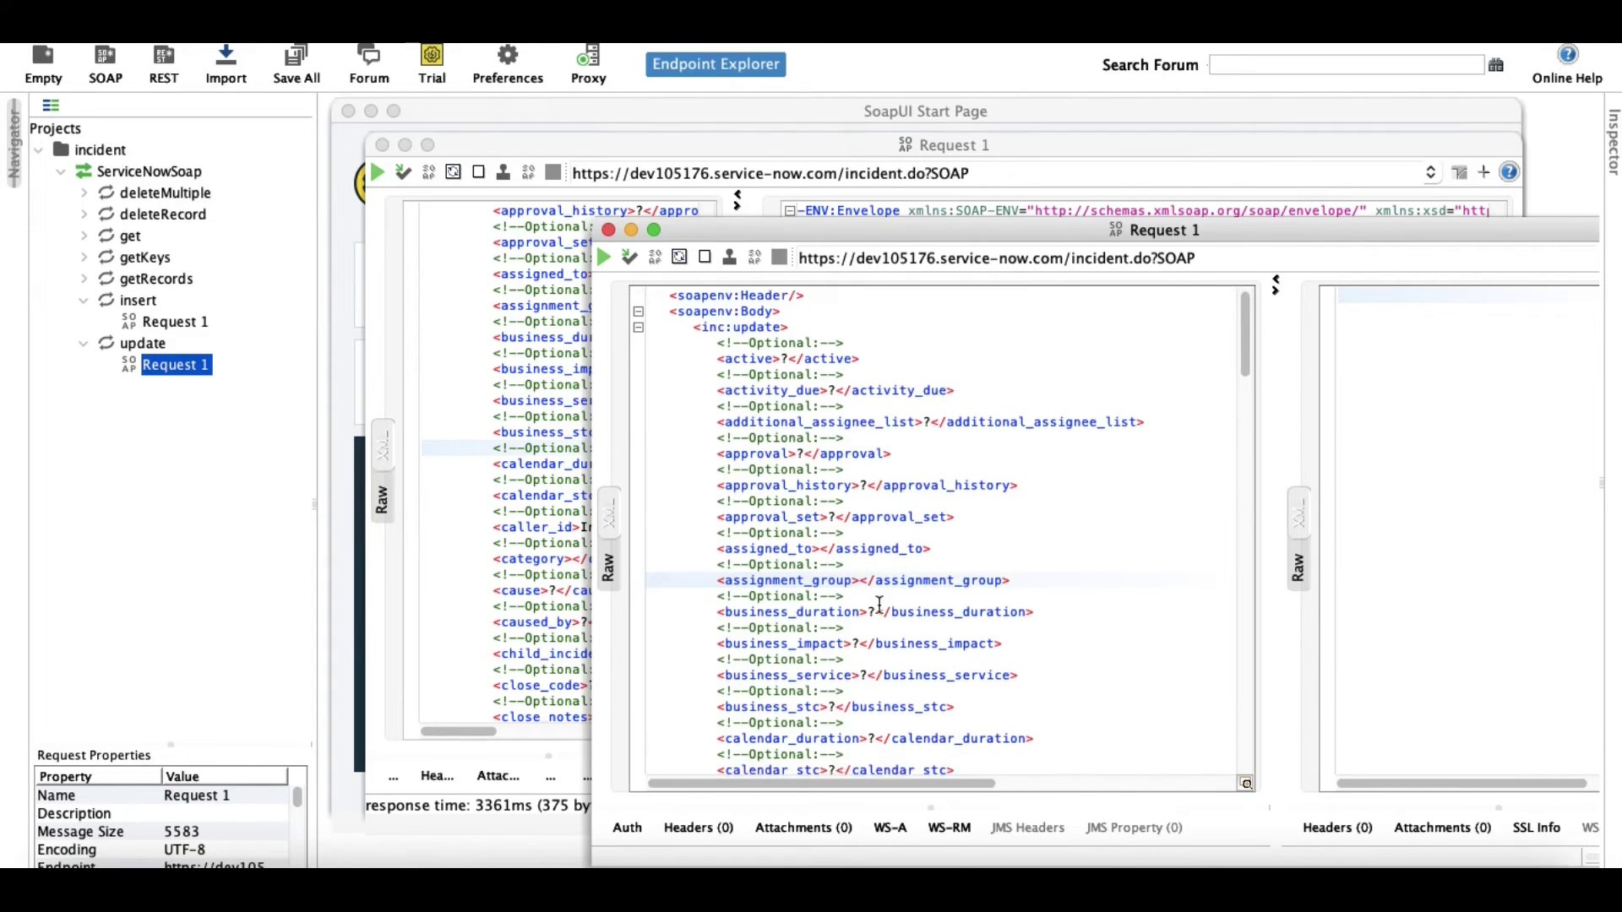
scroll(879, 604, "down", 20)
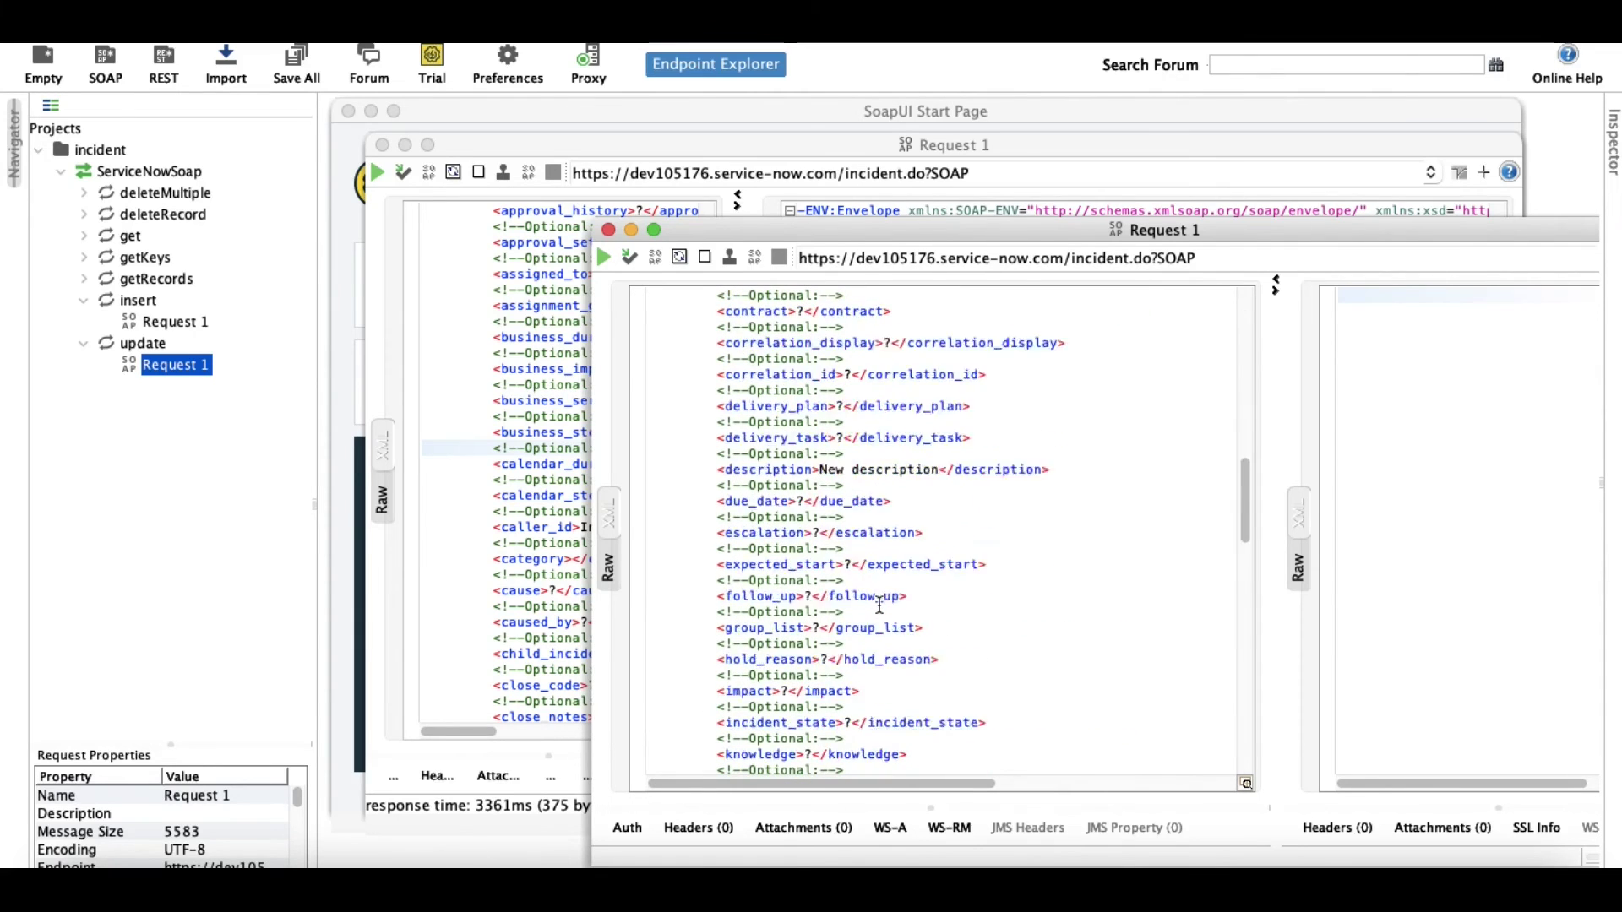
Find short_description with 'sho' and remove its ? placeholder.
left_click(879, 605)
key("super+f")
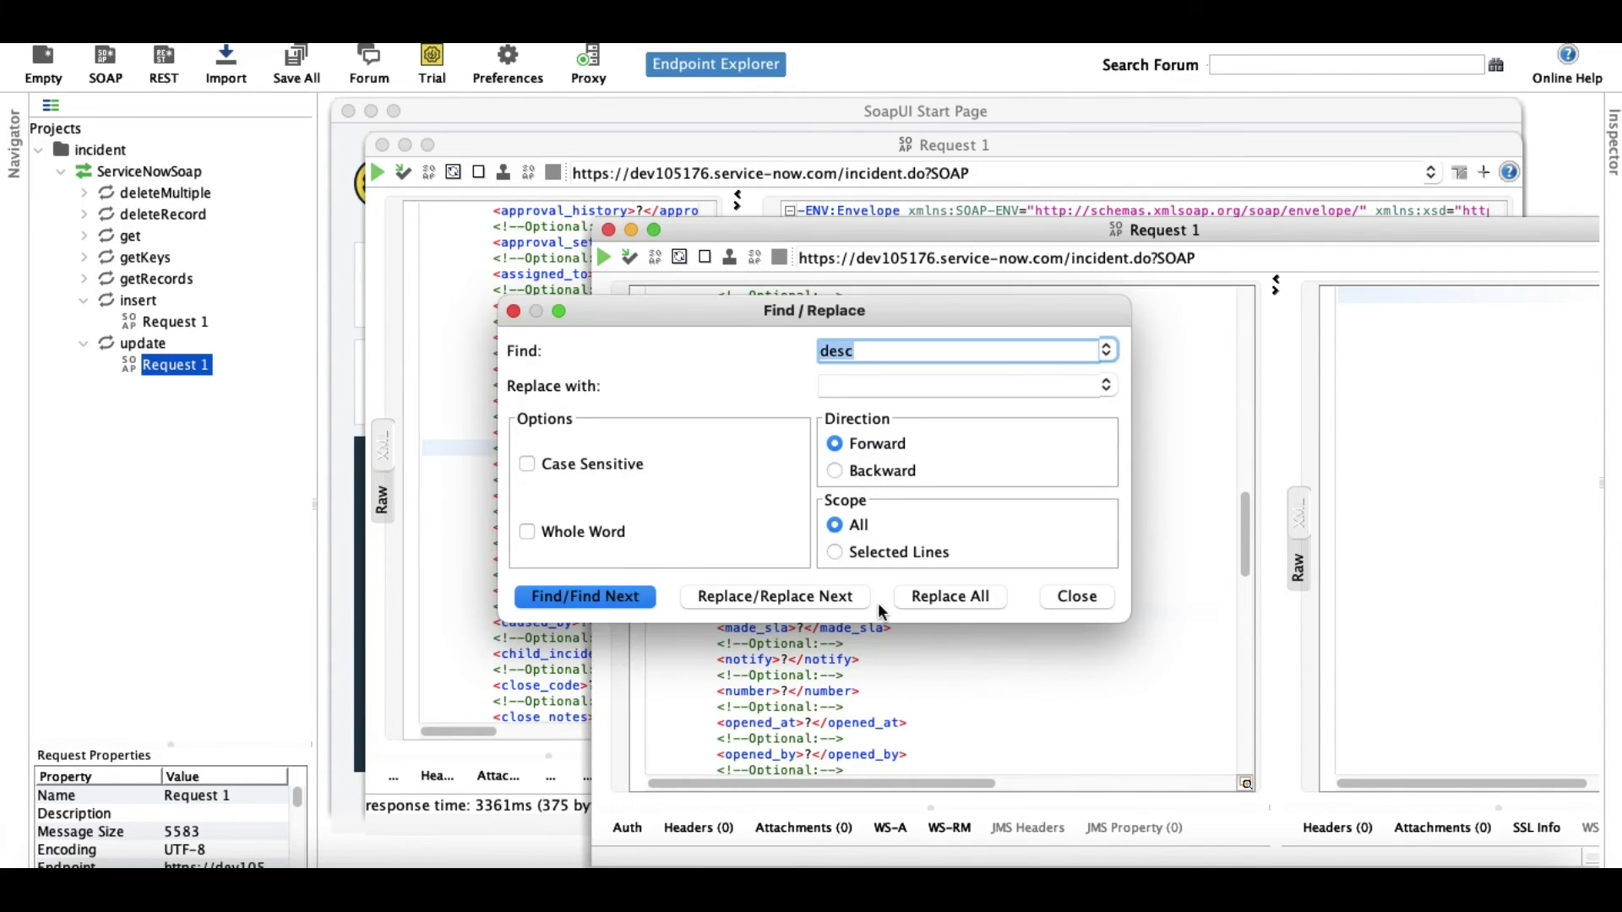
type("sho")
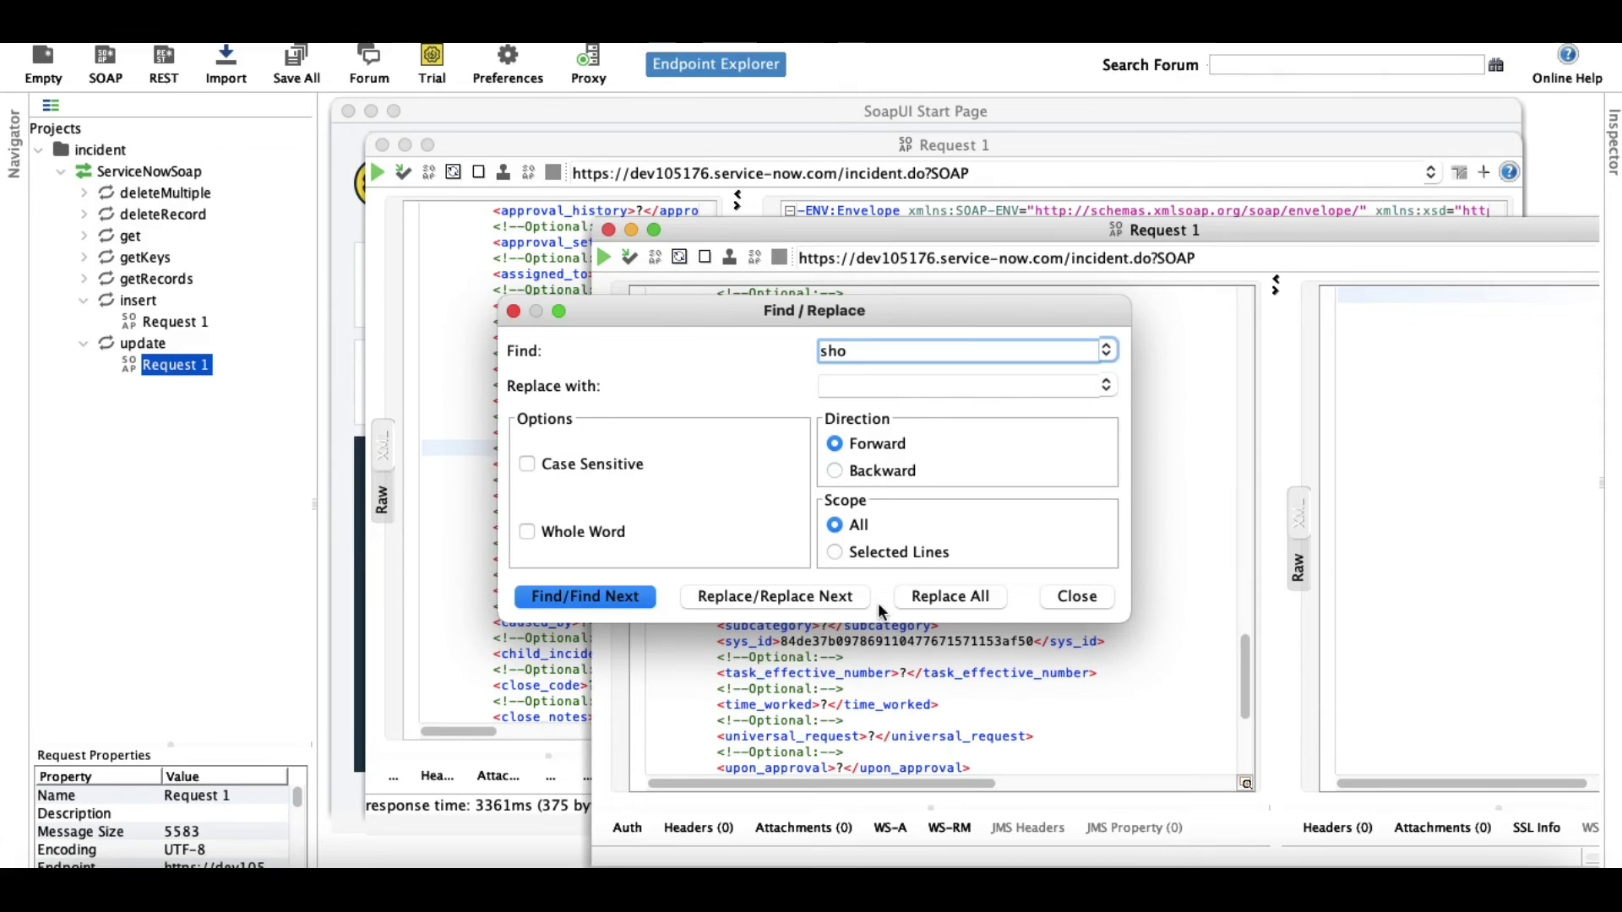
key("Return")
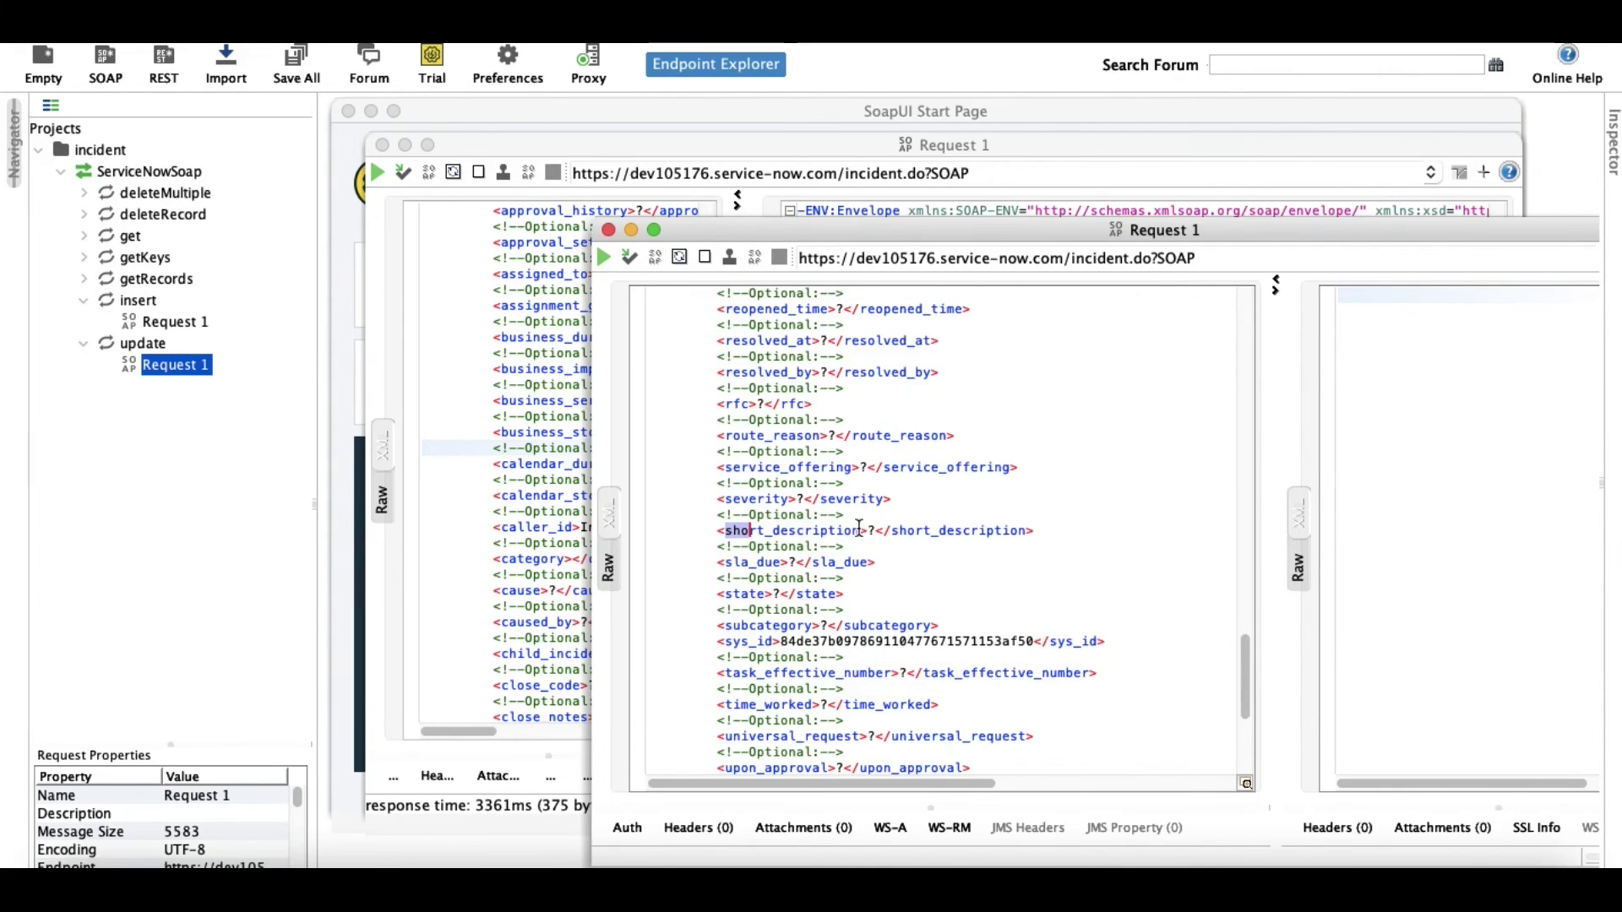
left_click(877, 530)
key("BackSpace")
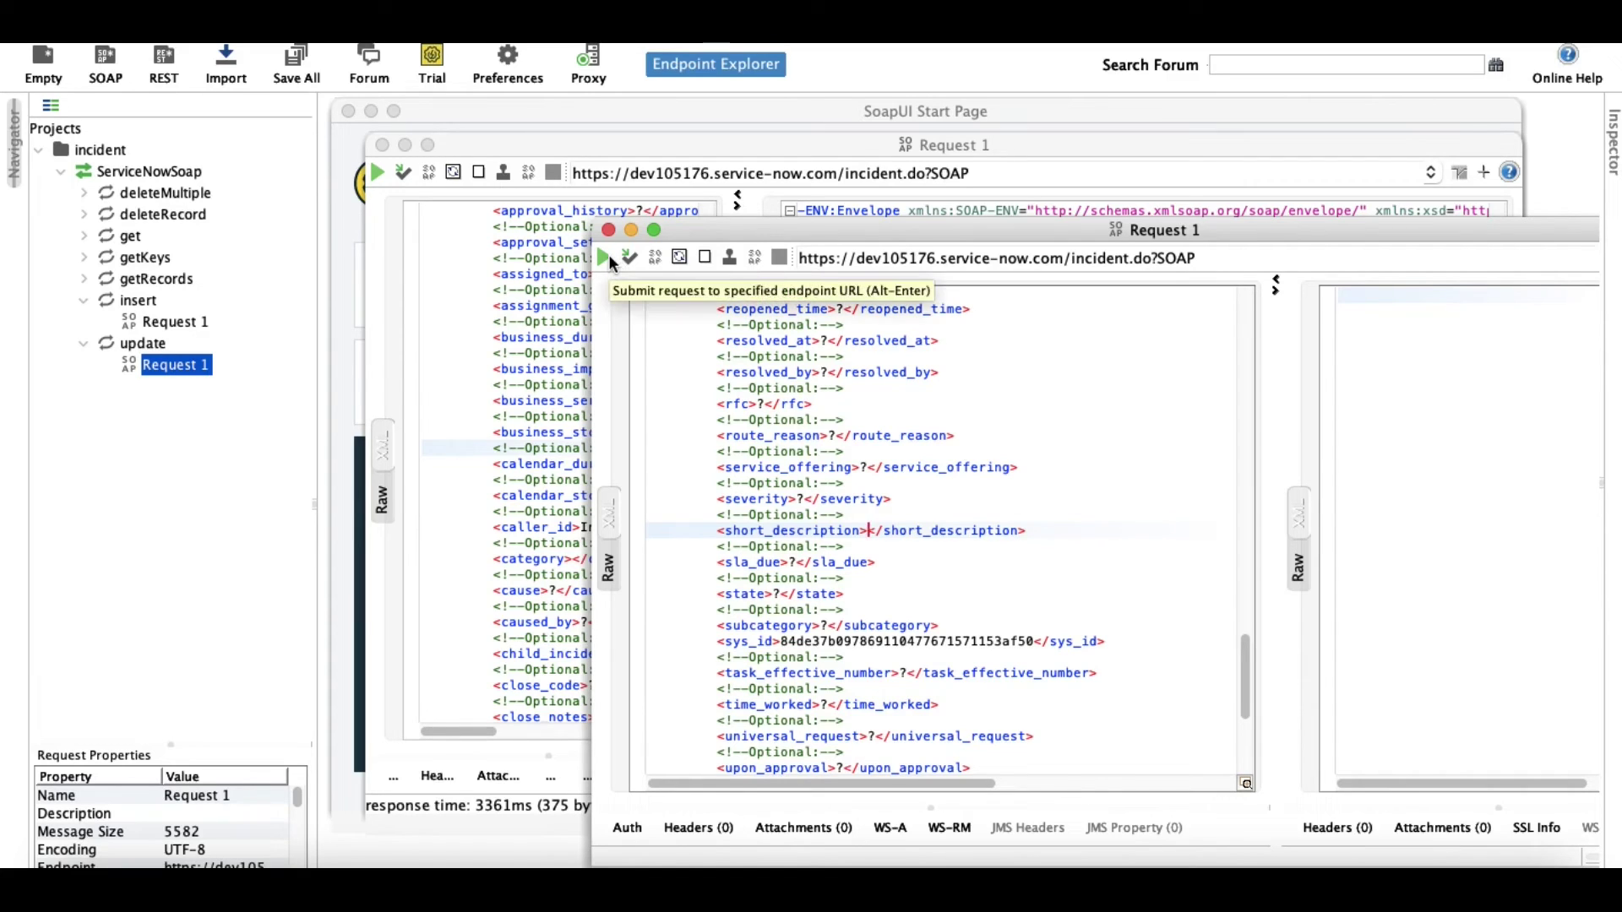
Send the update request and view its 'User Not Authenticated' fault as formatted XML.
left_click(607, 256)
left_click_drag(965, 236, 767, 197)
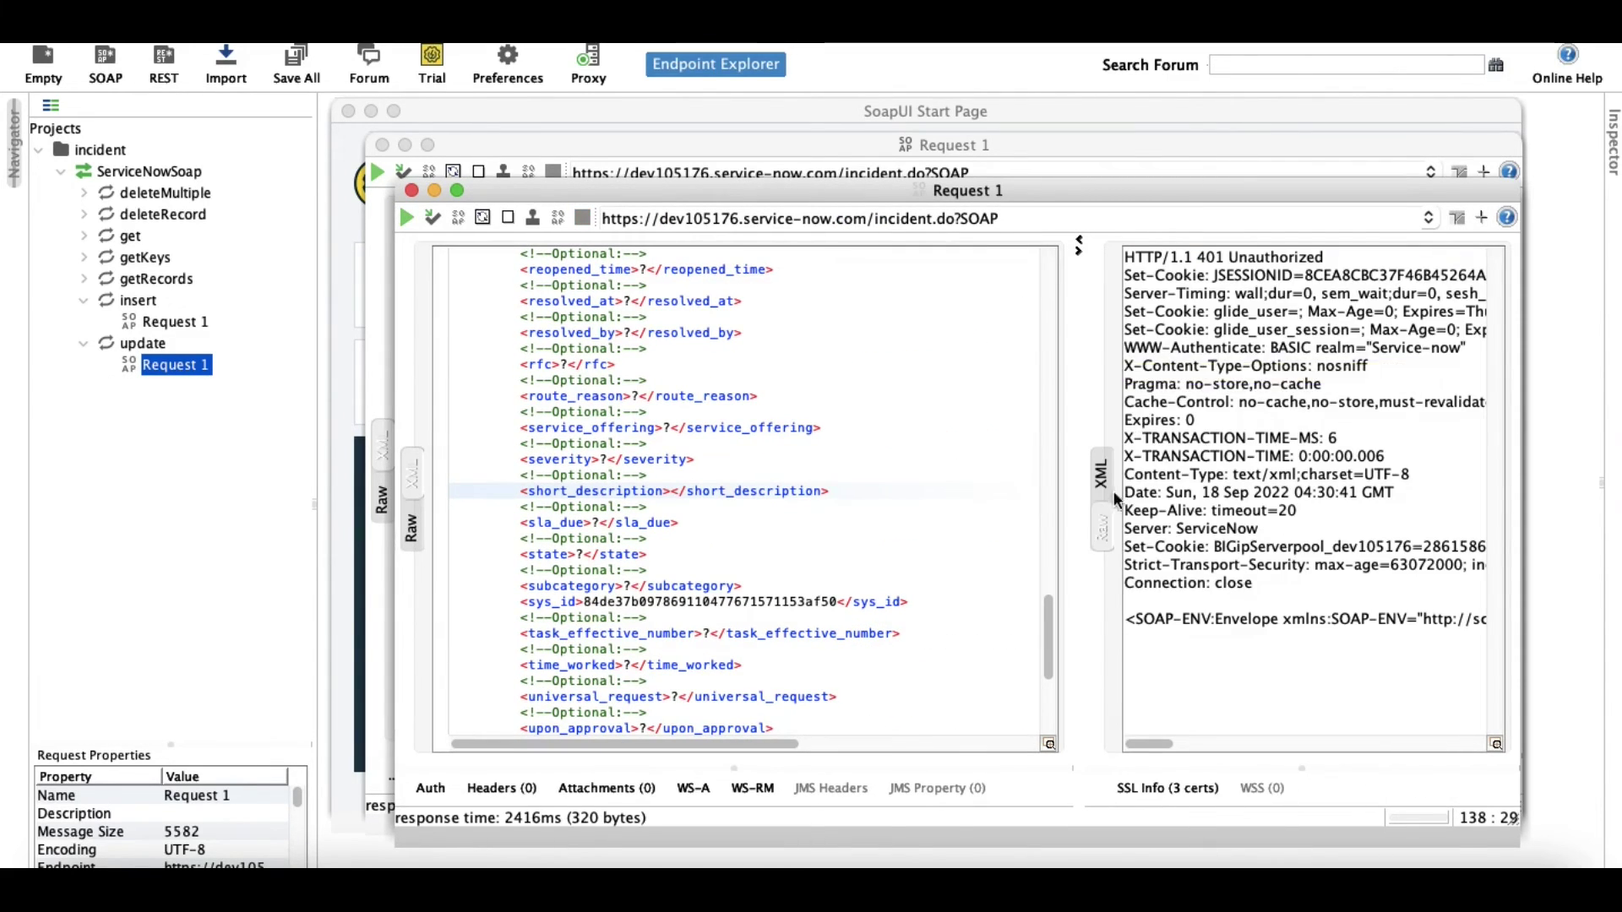
left_click(1102, 475)
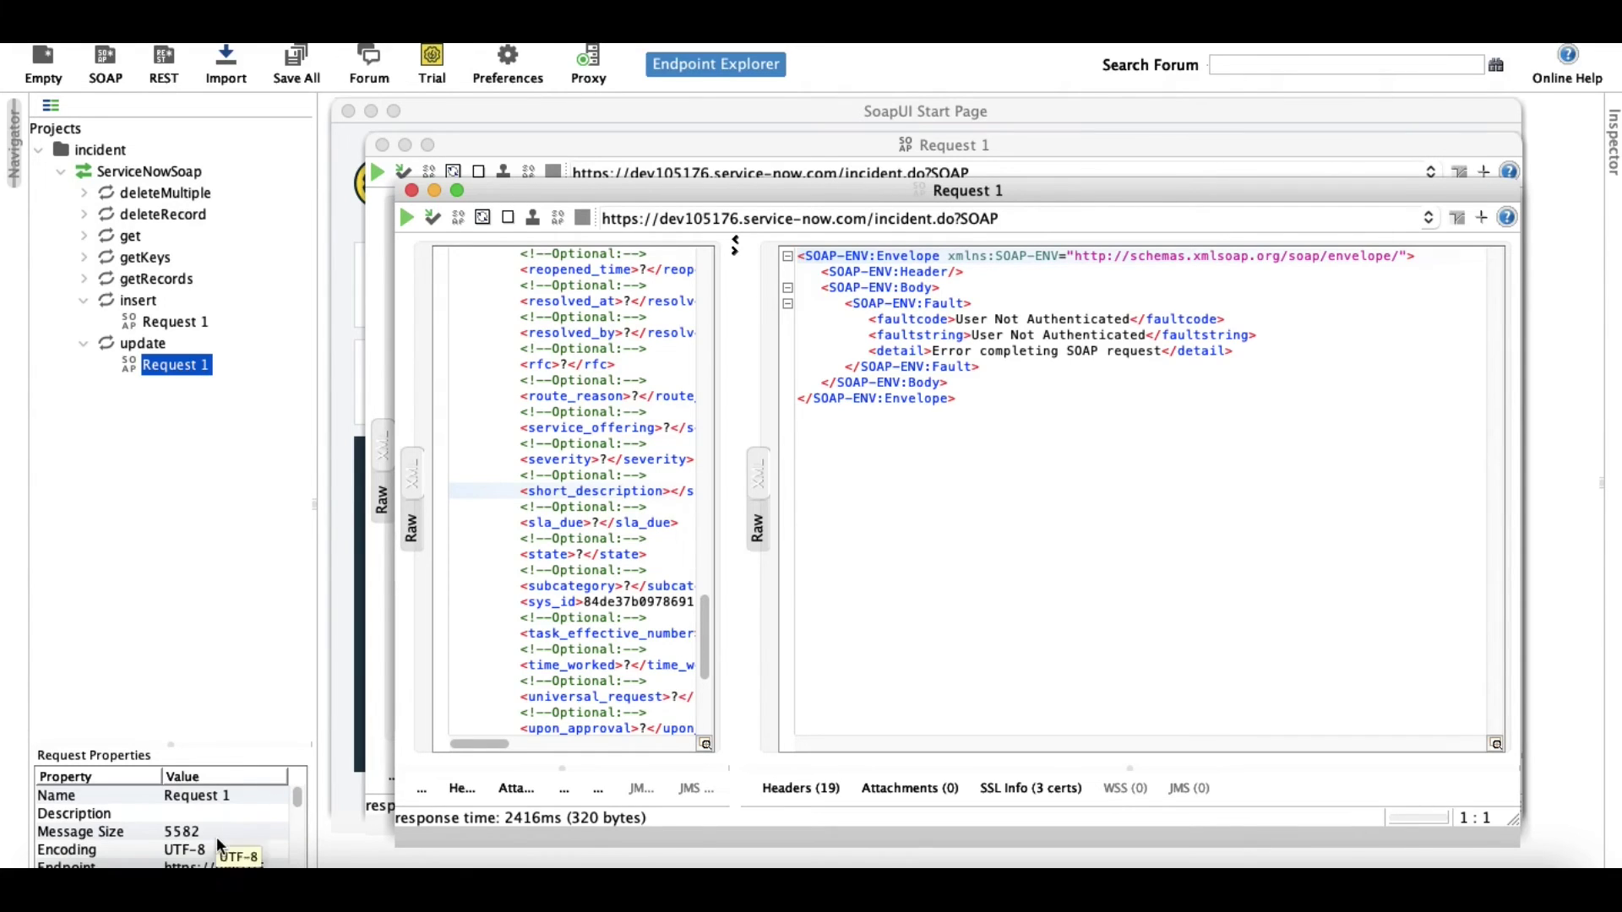
Enter the integration user's username and password in the update request's properties.
scroll(216, 836, "down", 3)
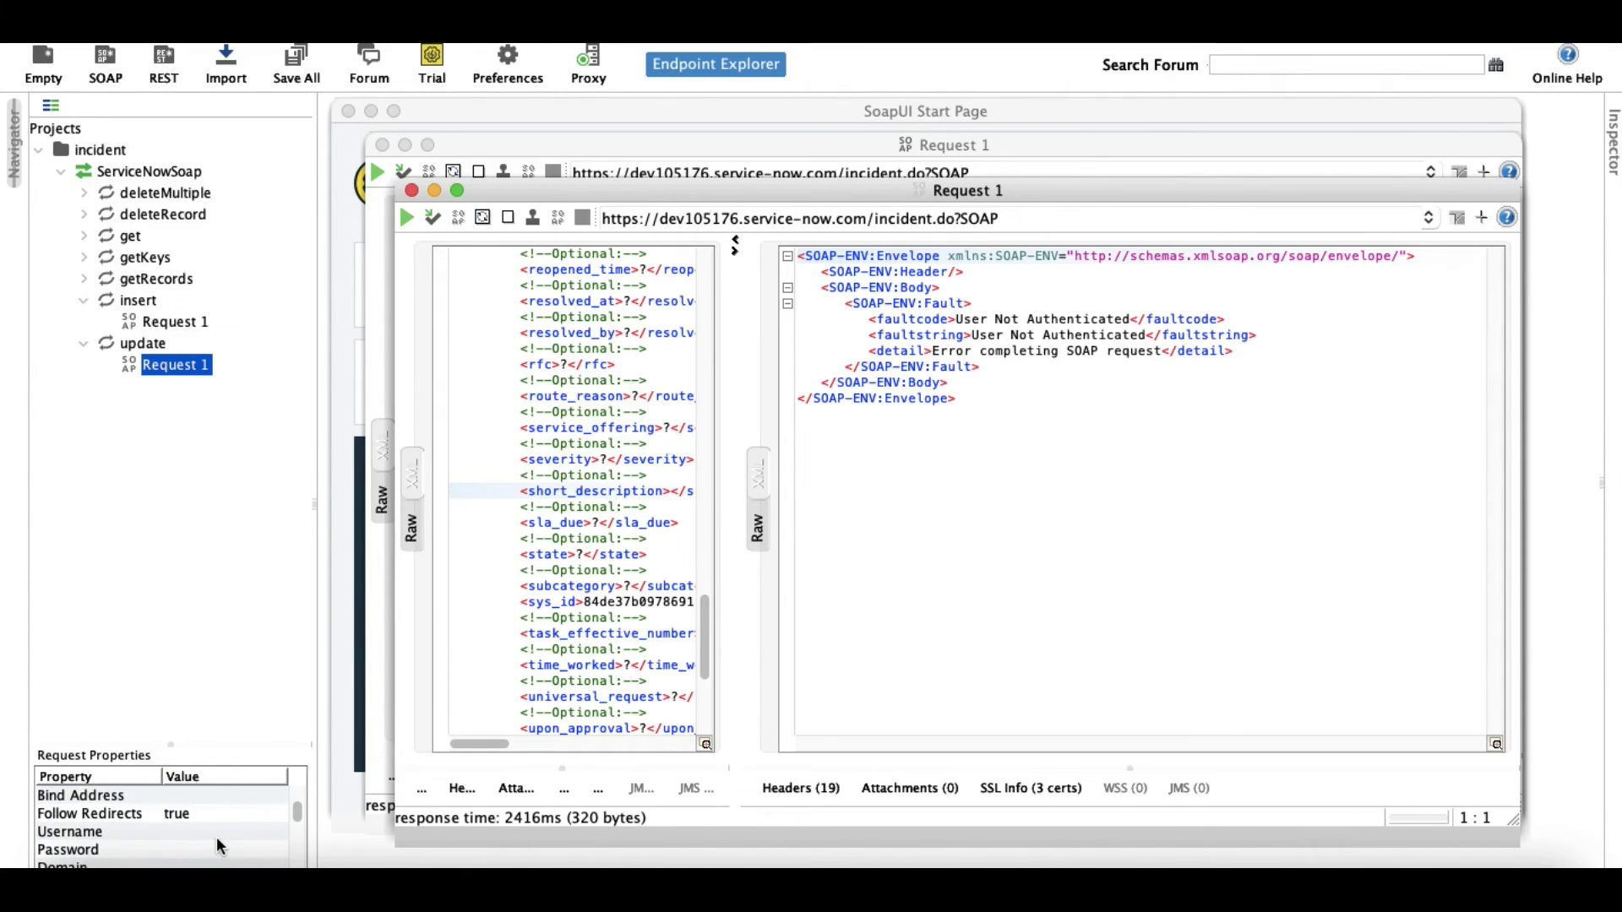
double_click(216, 833)
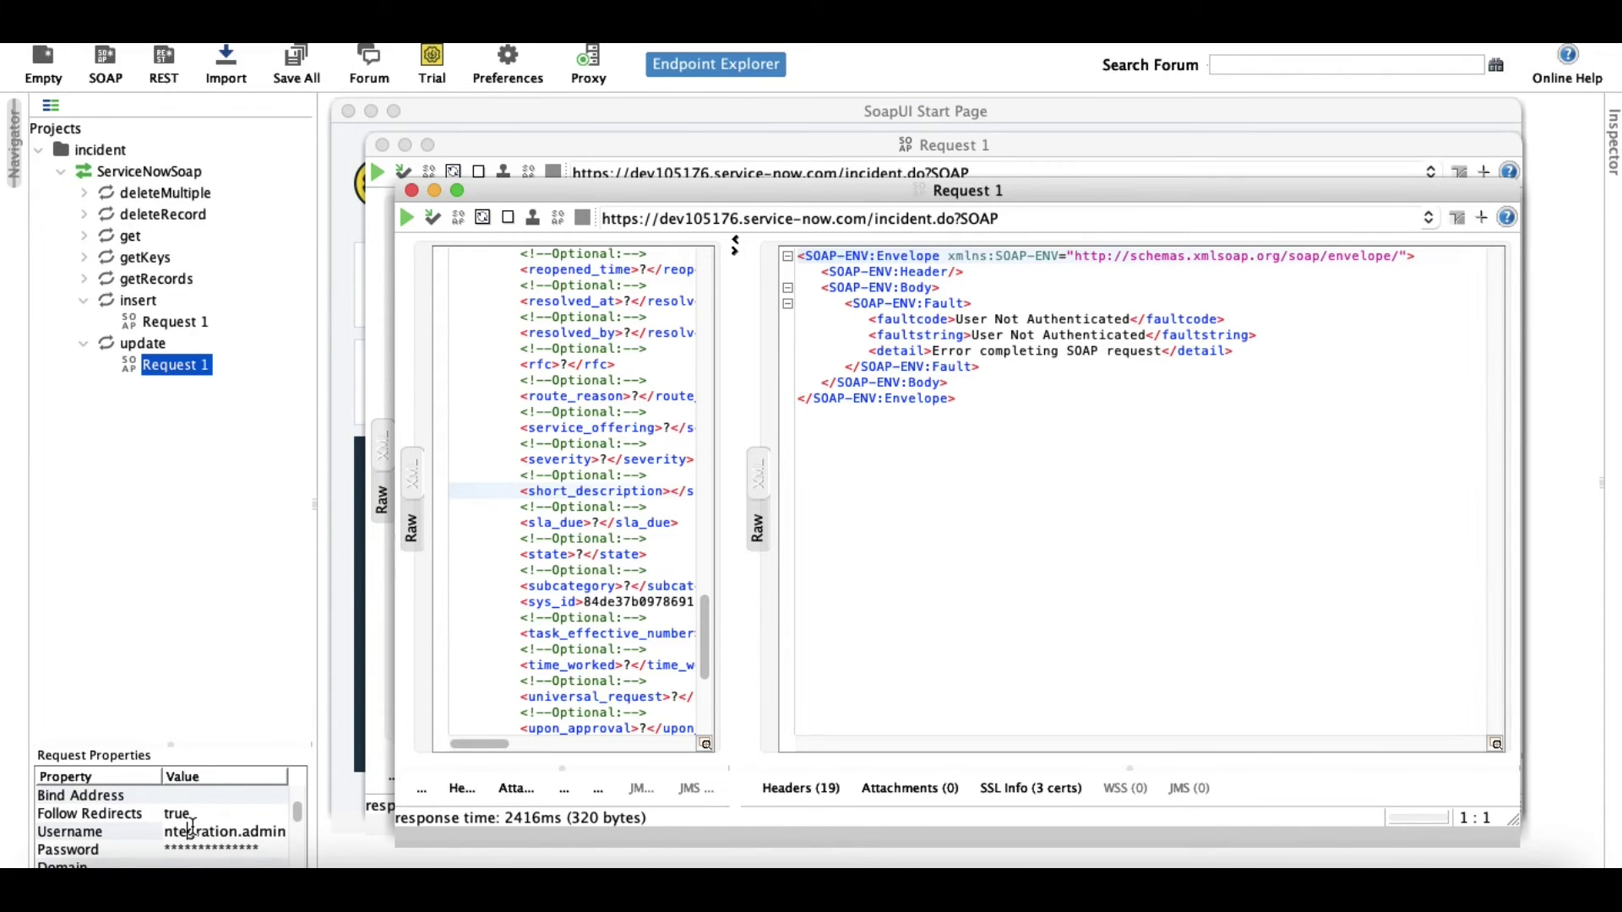
key("Return")
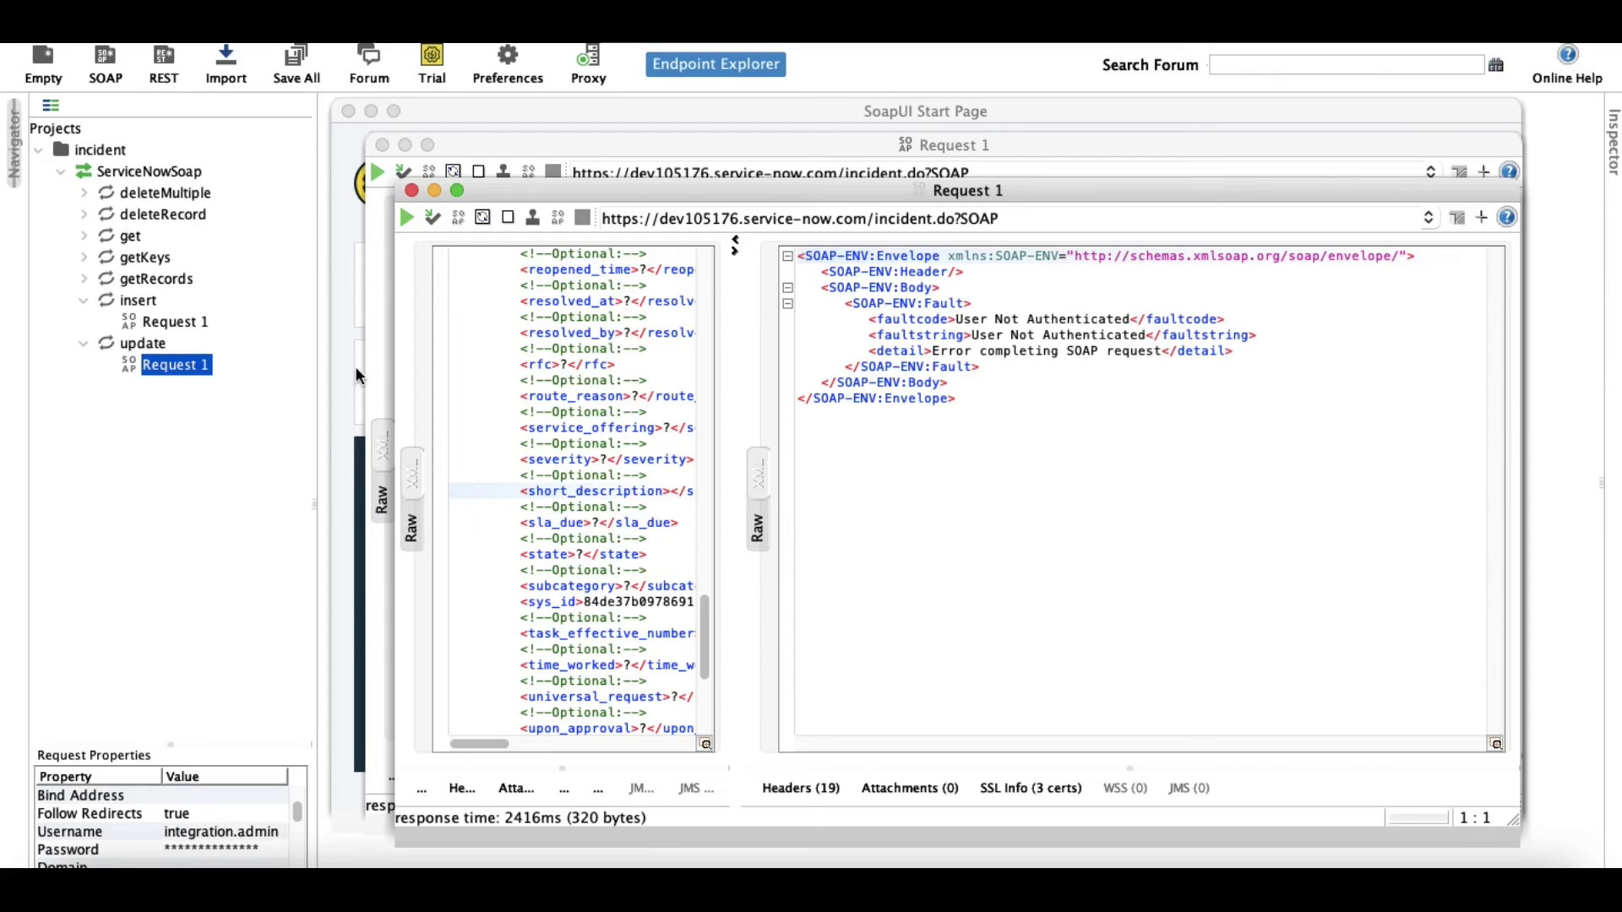
Resend the update request, view the XML response with the sys_id, and go to ServiceNow.
left_click(407, 219)
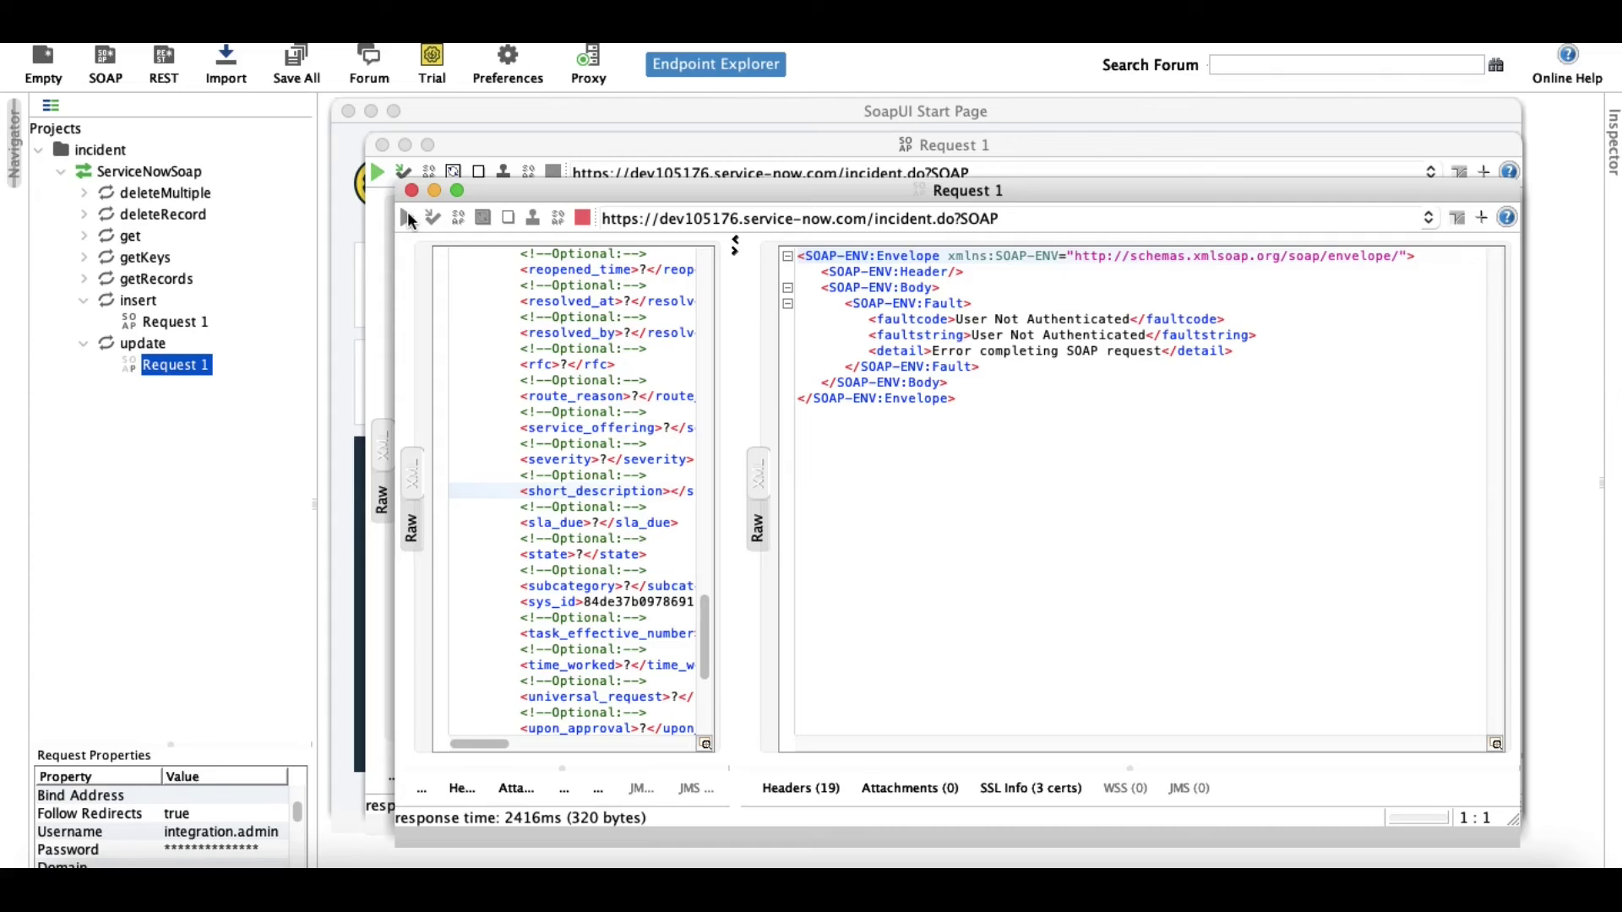
left_click(760, 476)
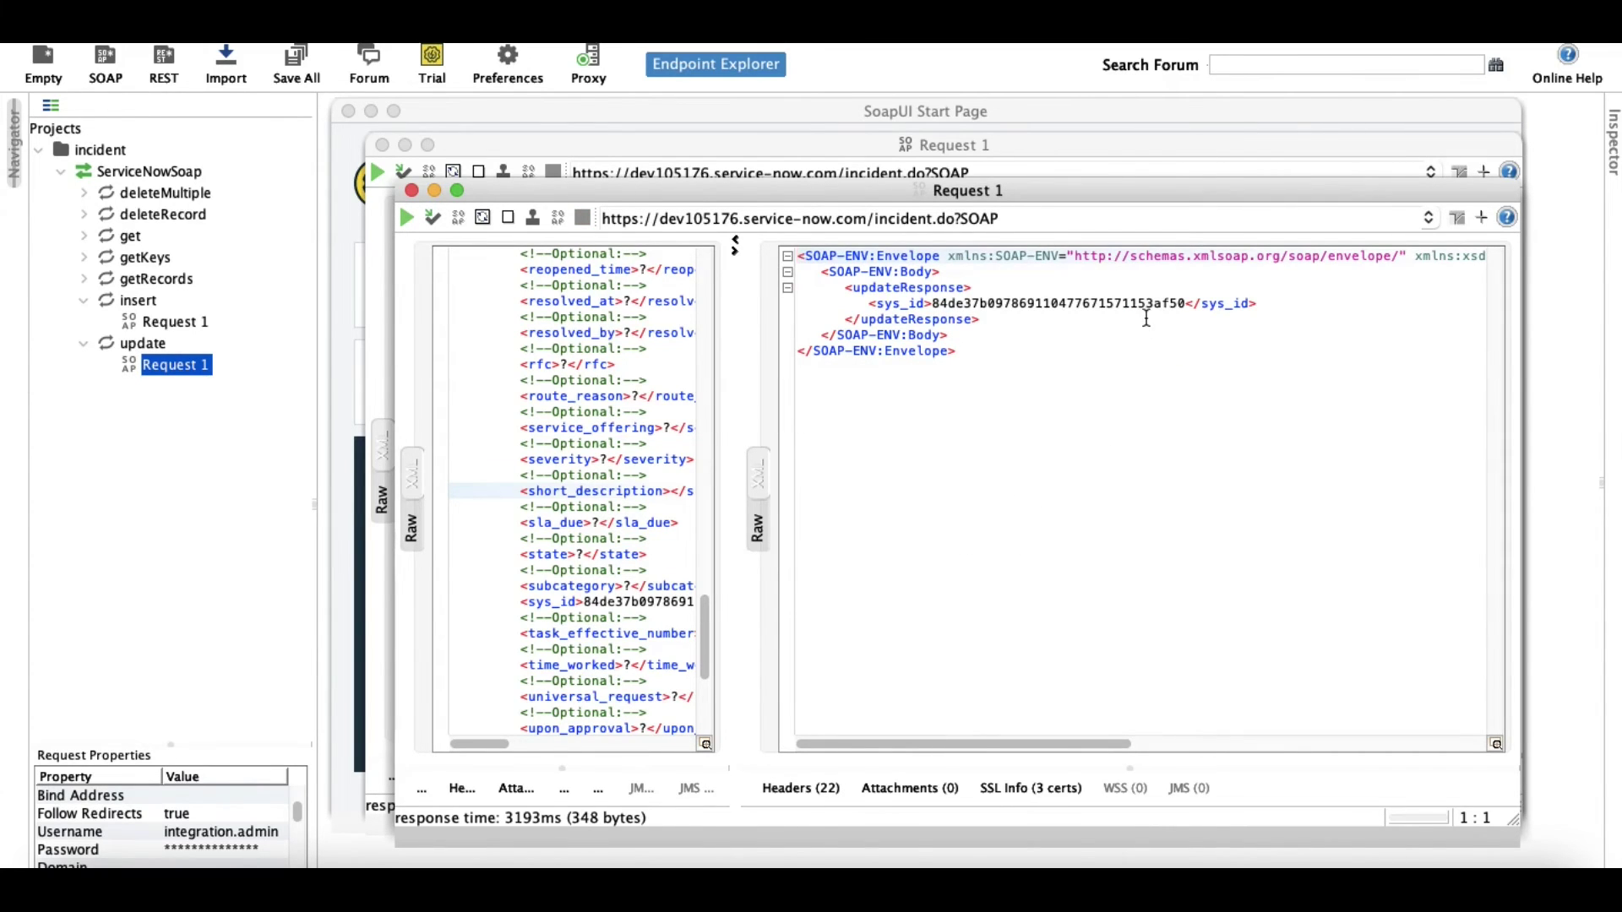
left_click(904, 863)
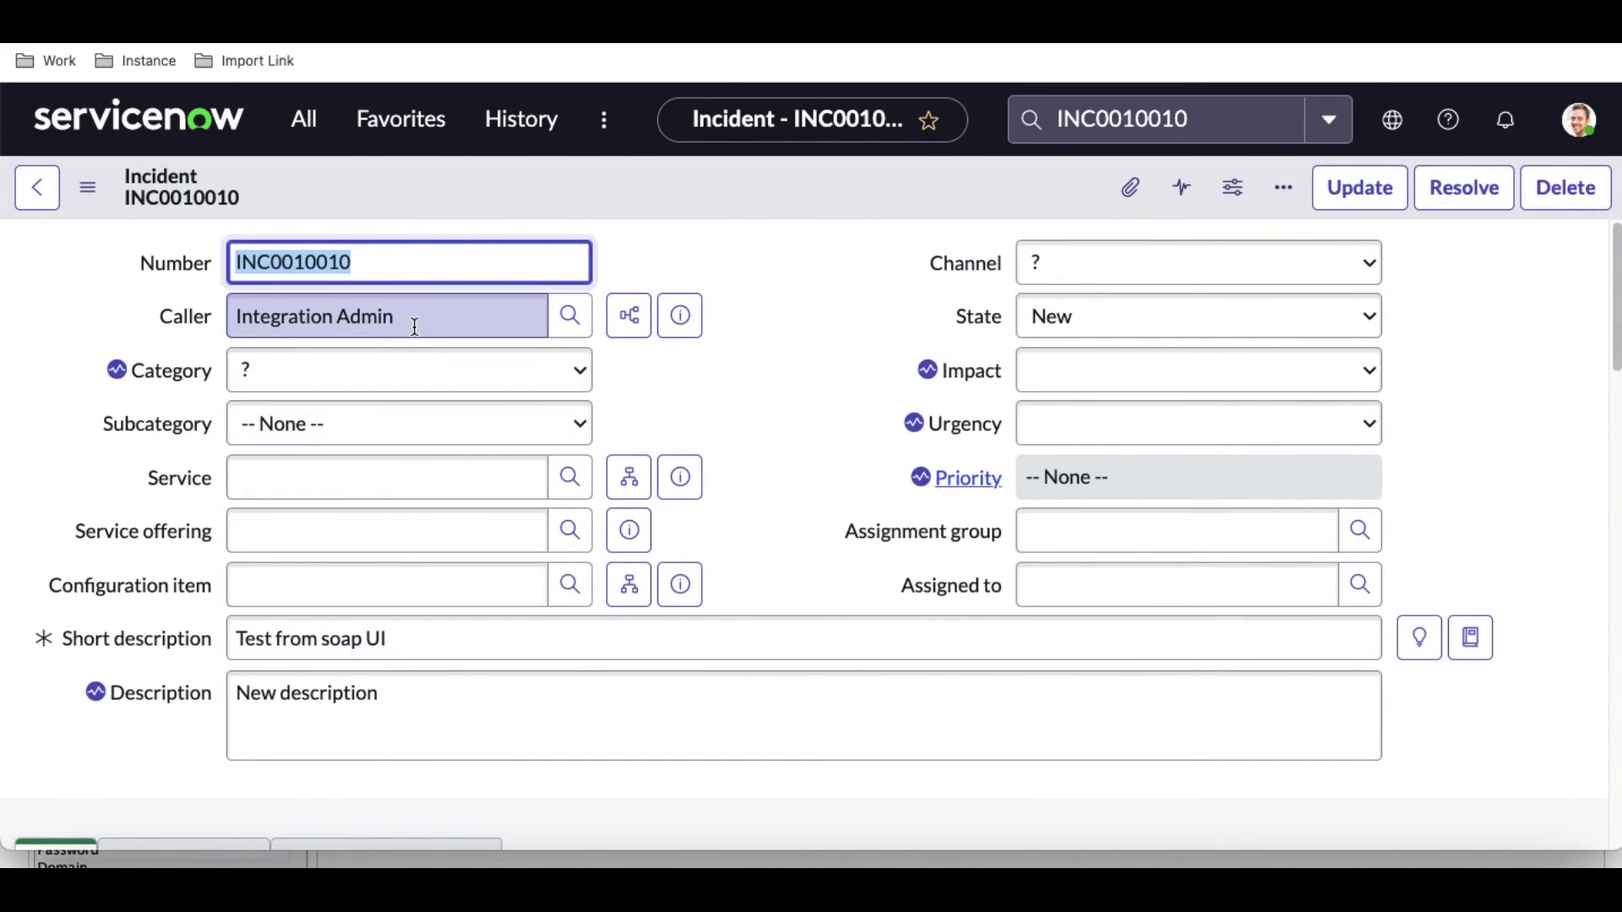
Check INC0010010's Short description 'Test from soap UI' and Description 'New description', then return to SoapUI.
scroll(935, 502, "down", 15)
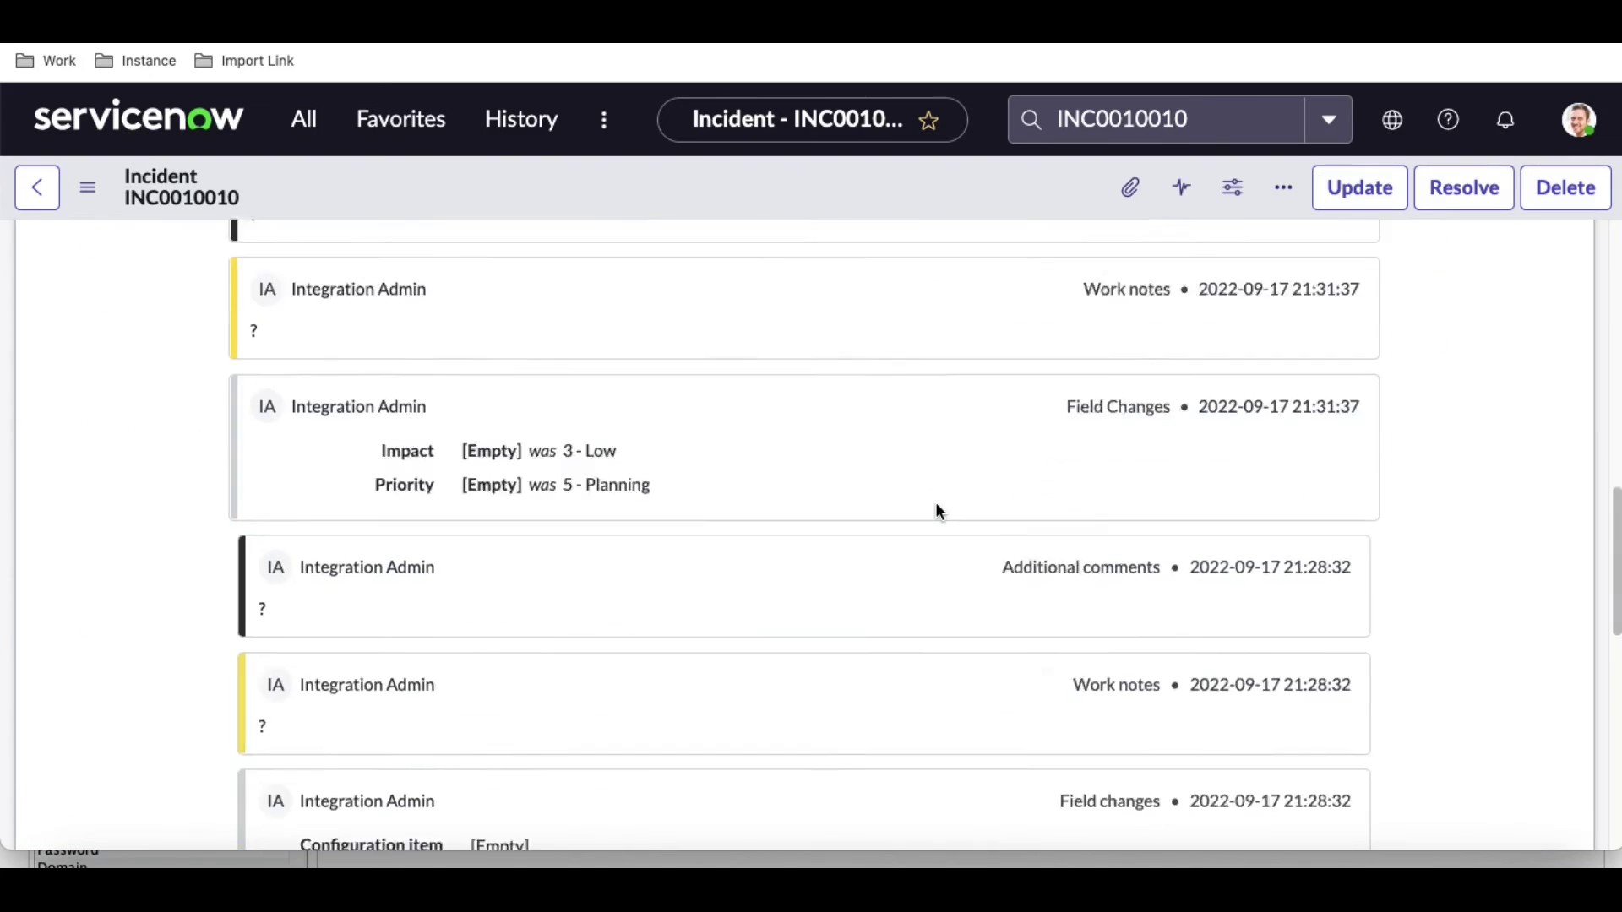
scroll(935, 502, "up", 14)
scroll(935, 502, "up", 2)
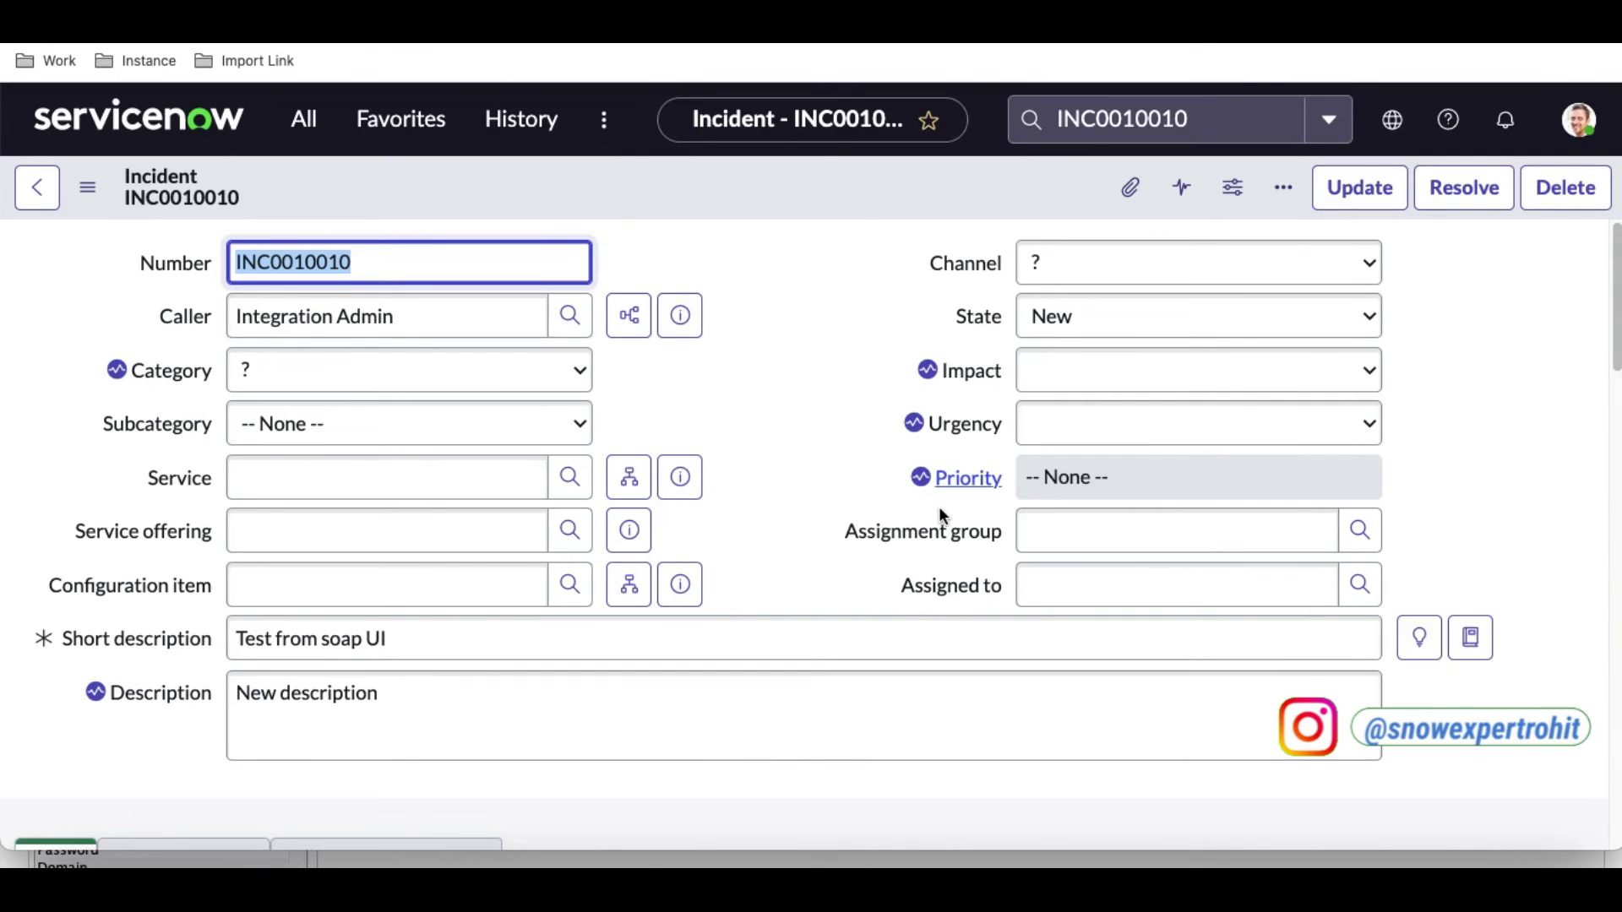
left_click(1402, 857)
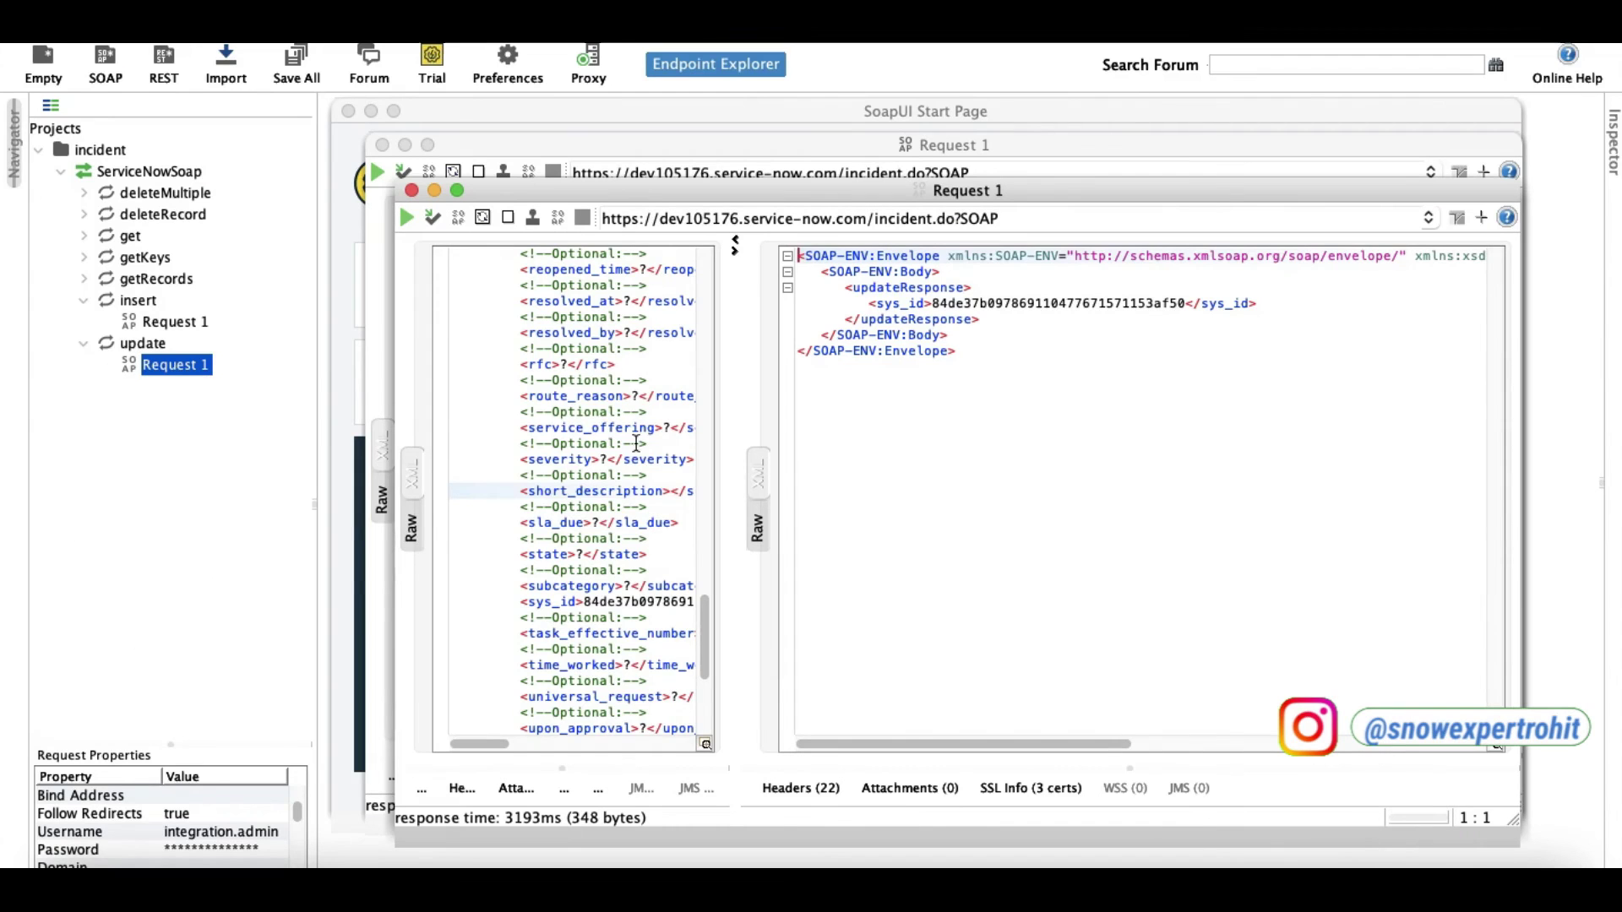
Close the update and insert Request 1 windows, leaving the Start Page showing.
scroll(620, 443, "down", 3)
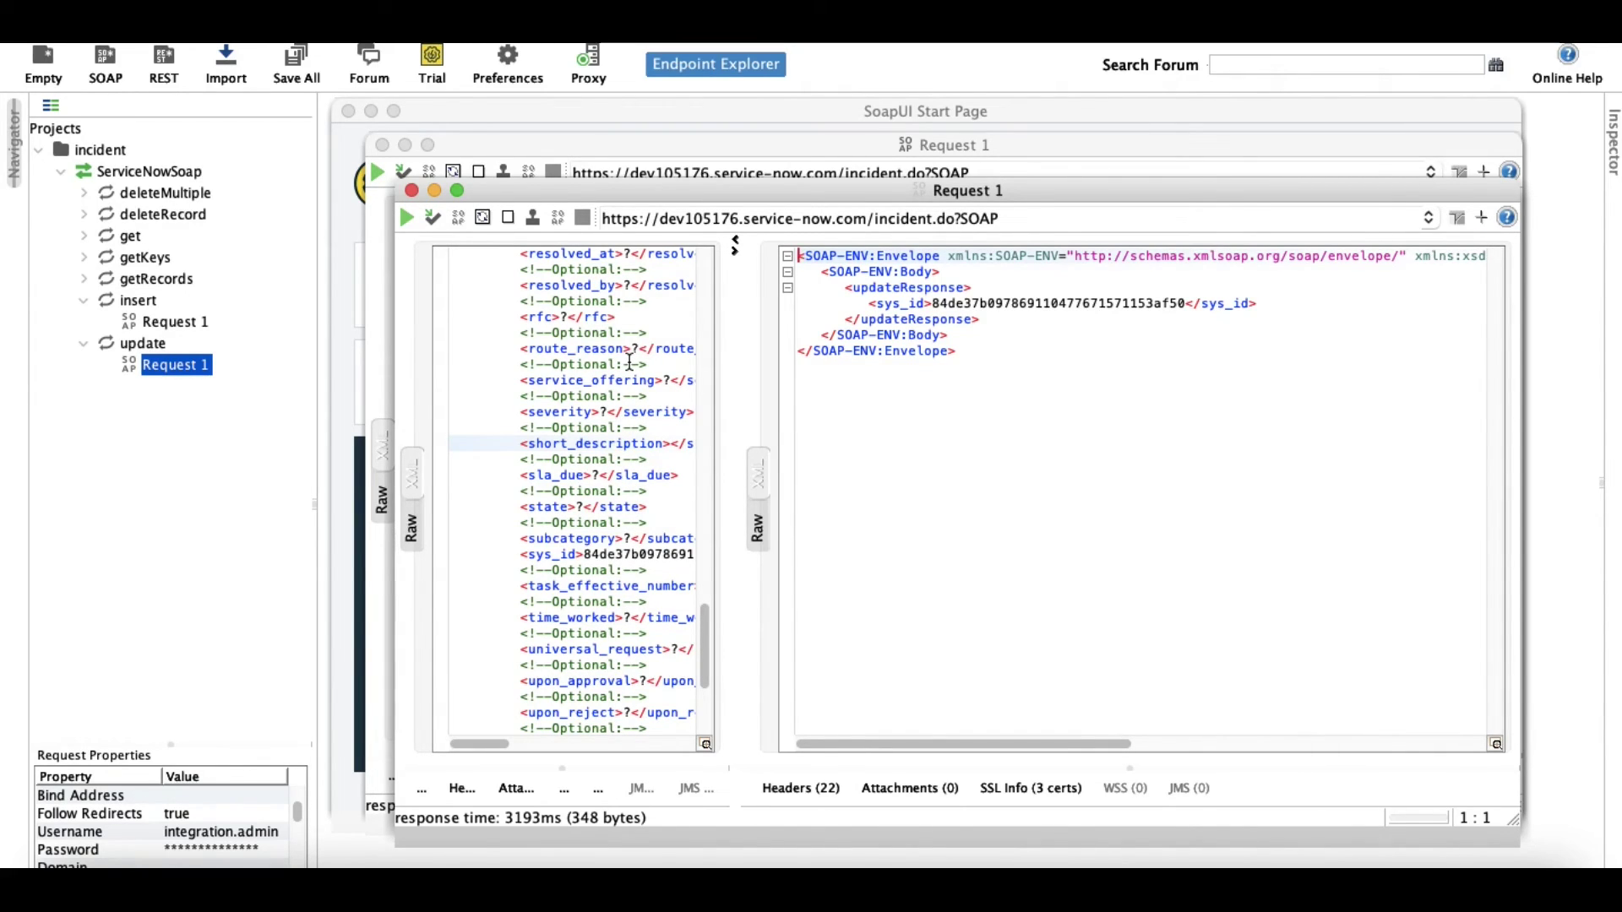
left_click_drag(750, 198, 715, 149)
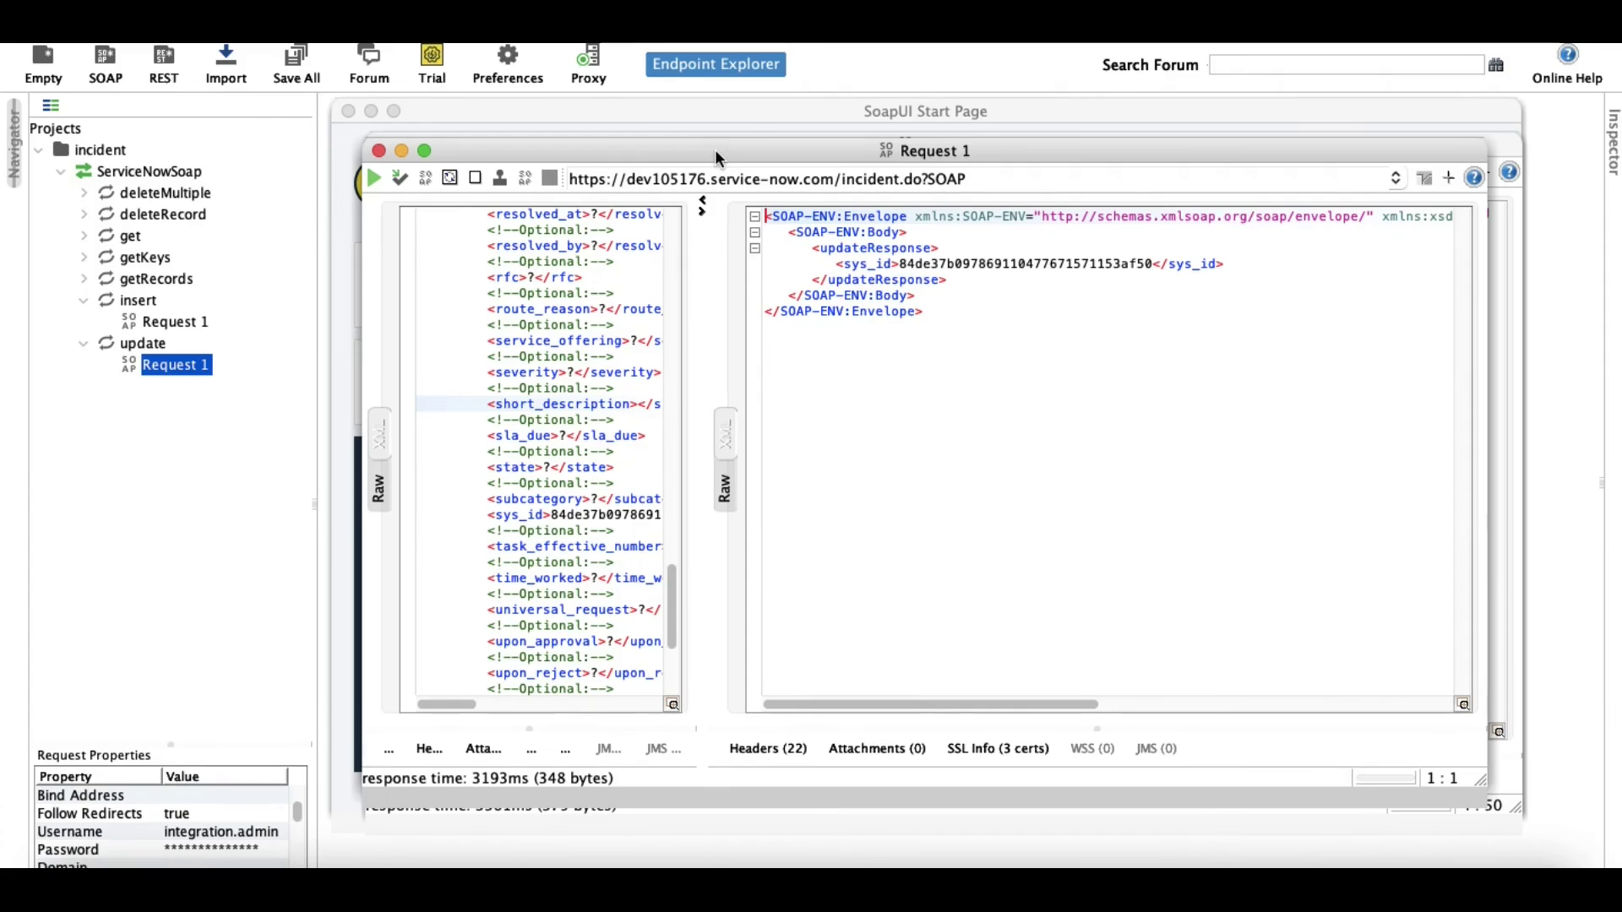
left_click(383, 152)
left_click(383, 149)
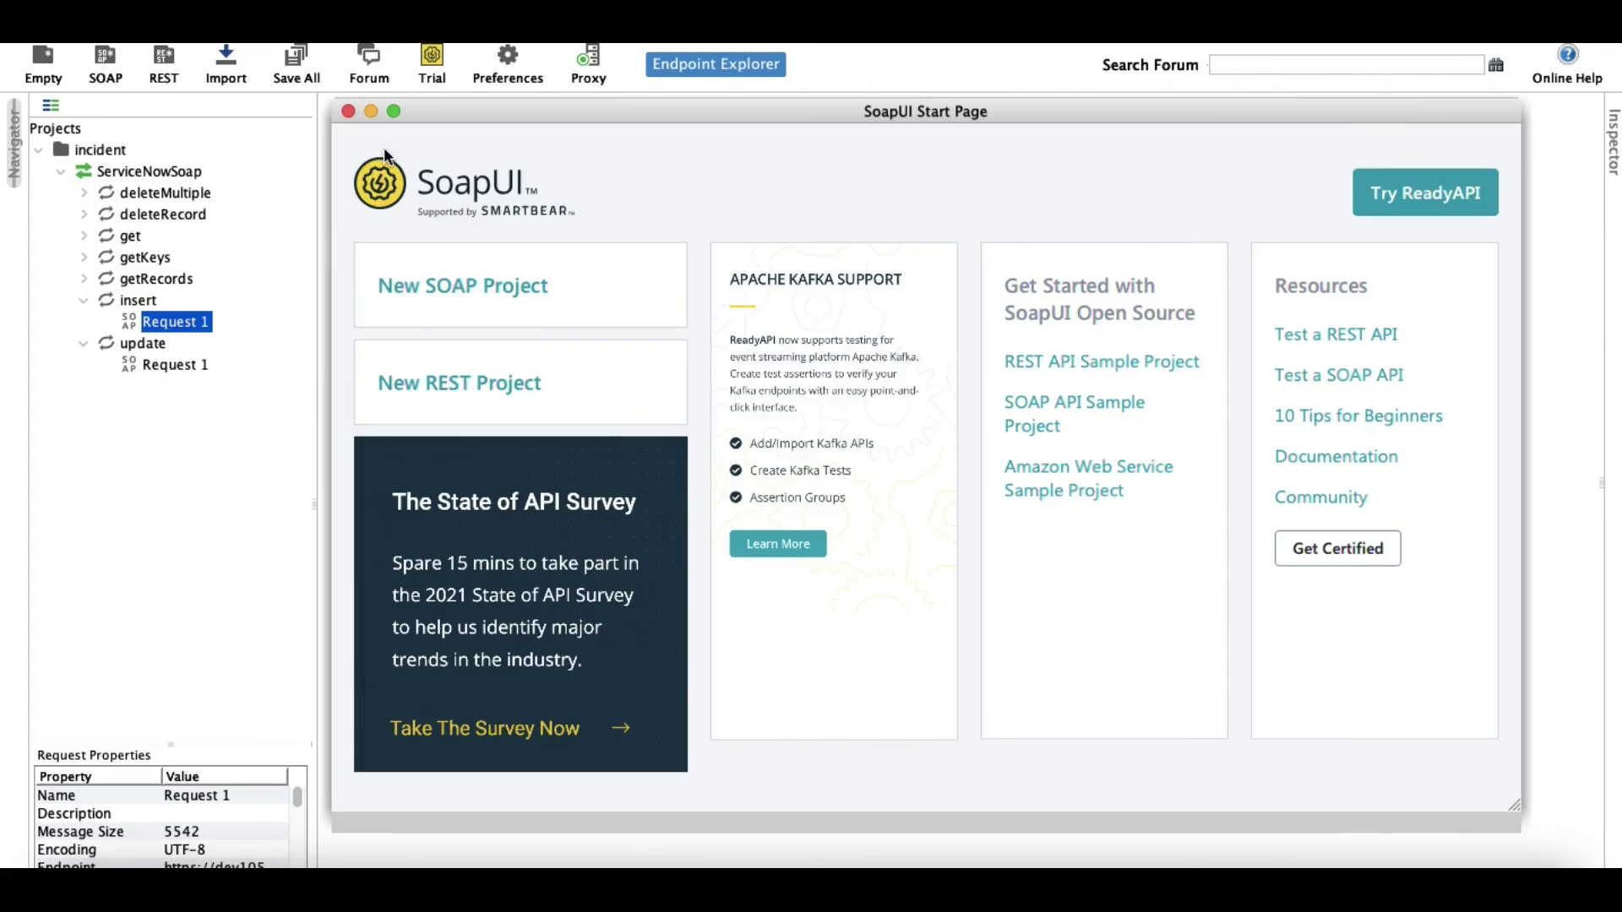
Open the get operation's Request 1 and select its sys_id placeholder.
left_click(83, 280)
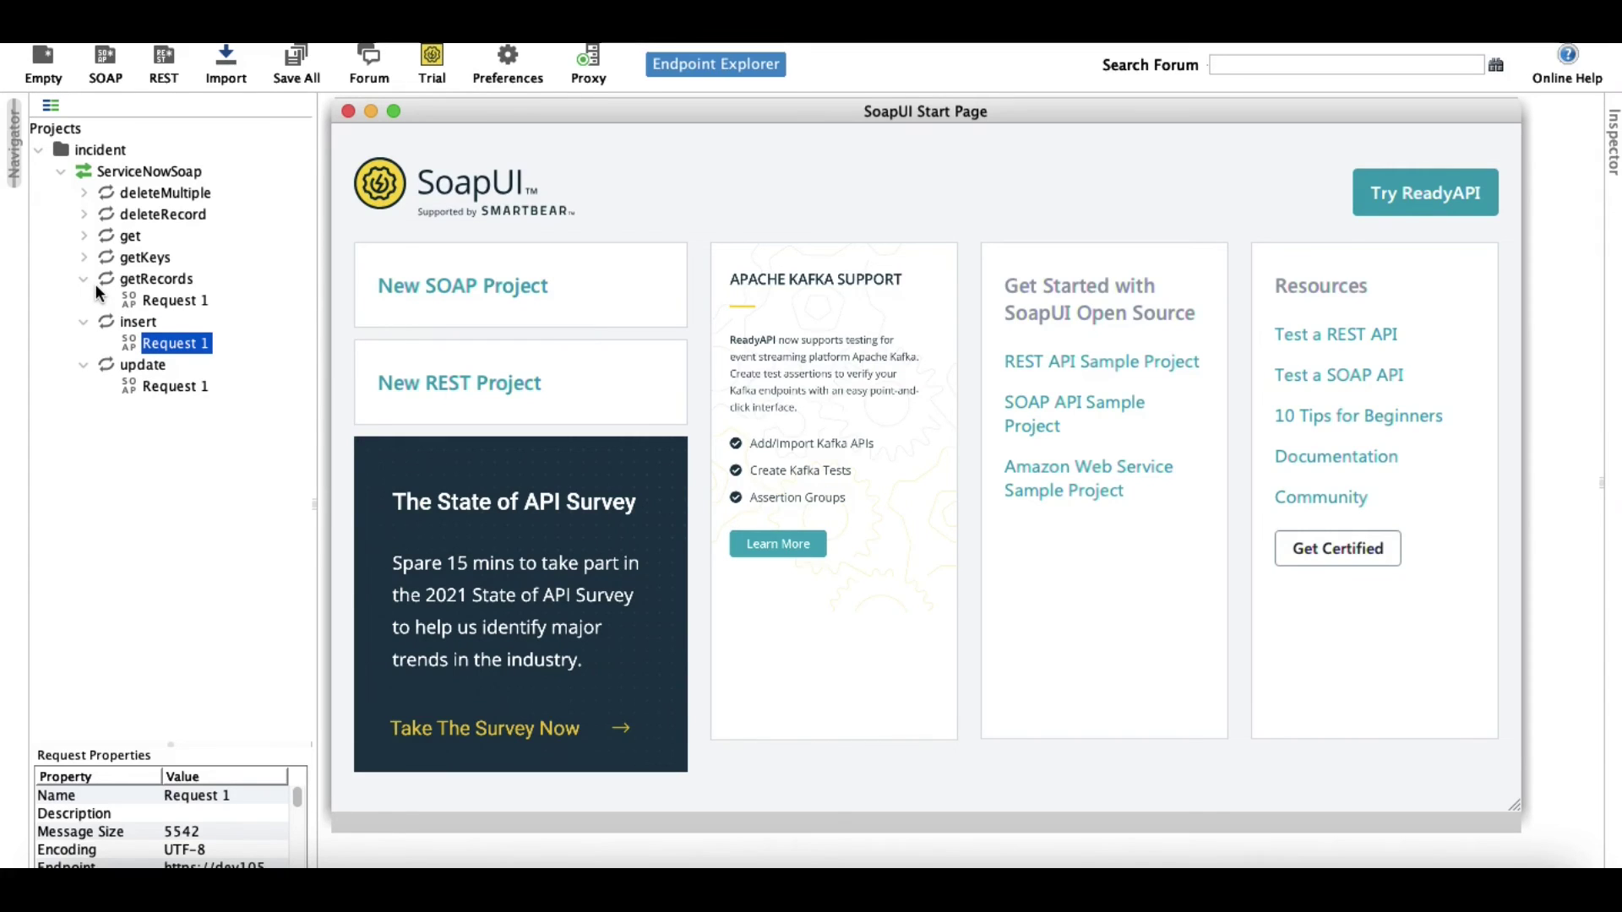
double_click(141, 304)
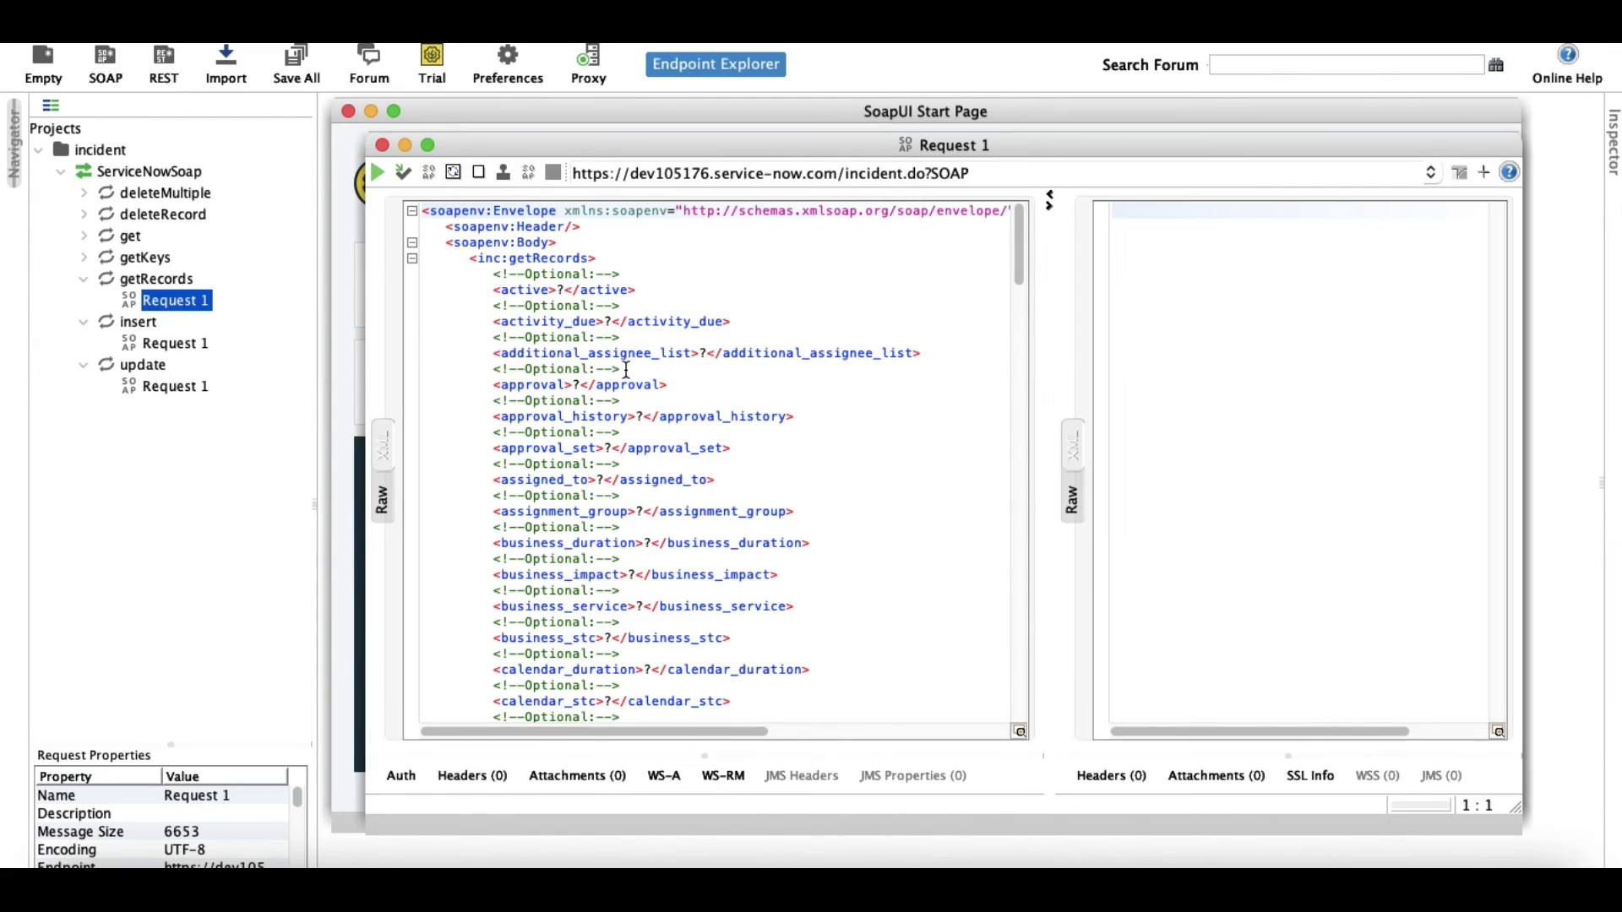
scroll(625, 370, "down", 15)
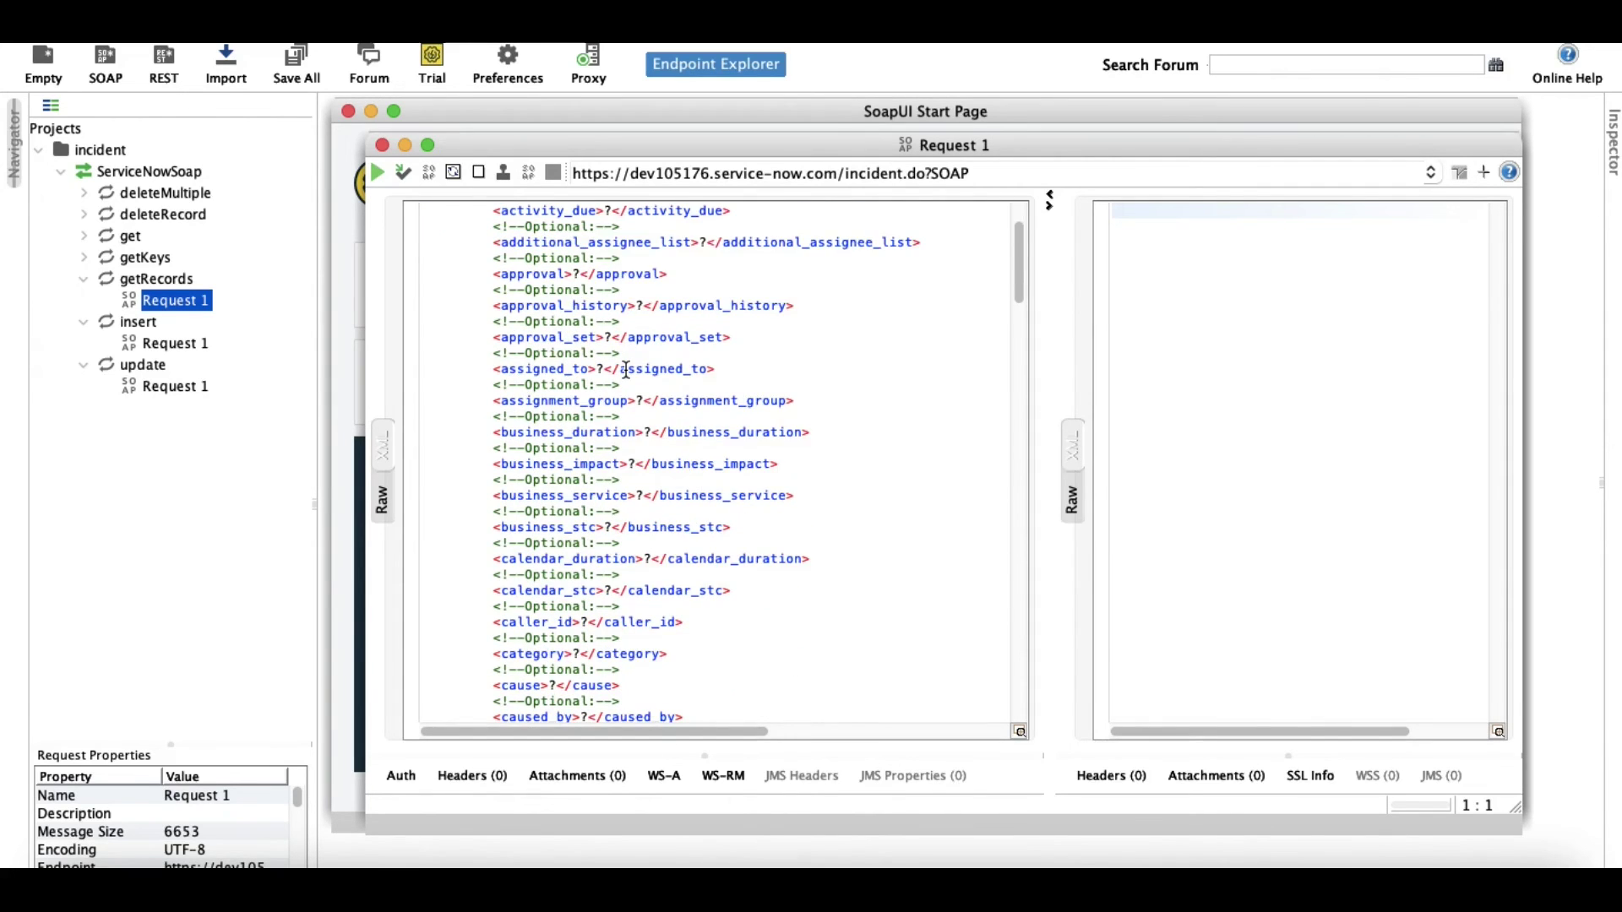
scroll(623, 369, "down", 20)
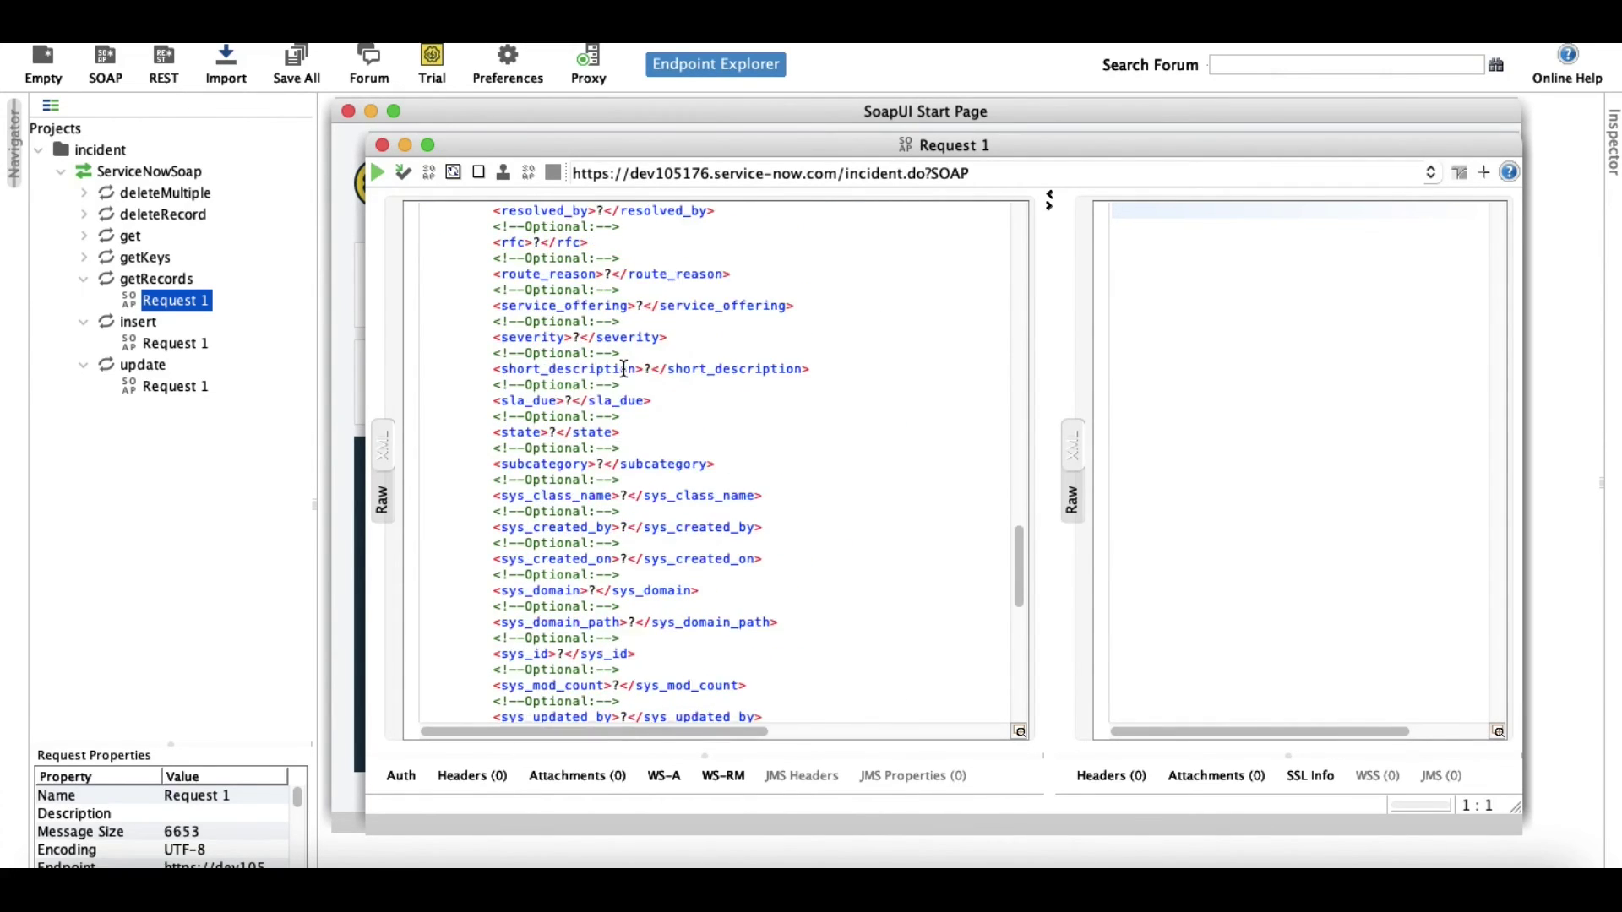
scroll(623, 369, "up", 20)
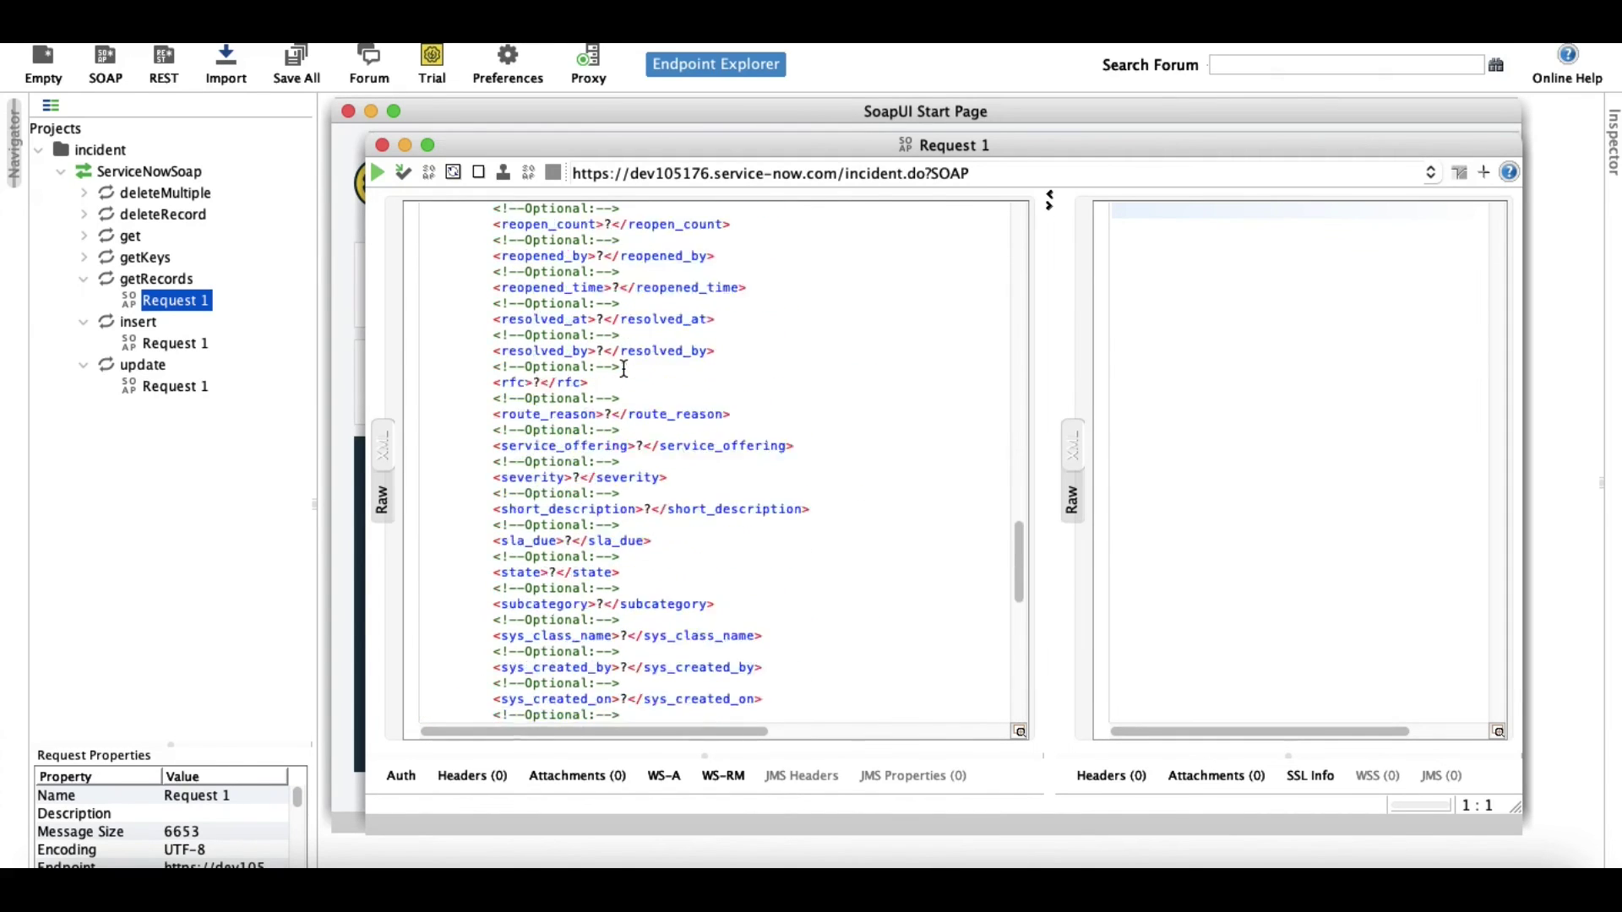
scroll(624, 369, "up", 10)
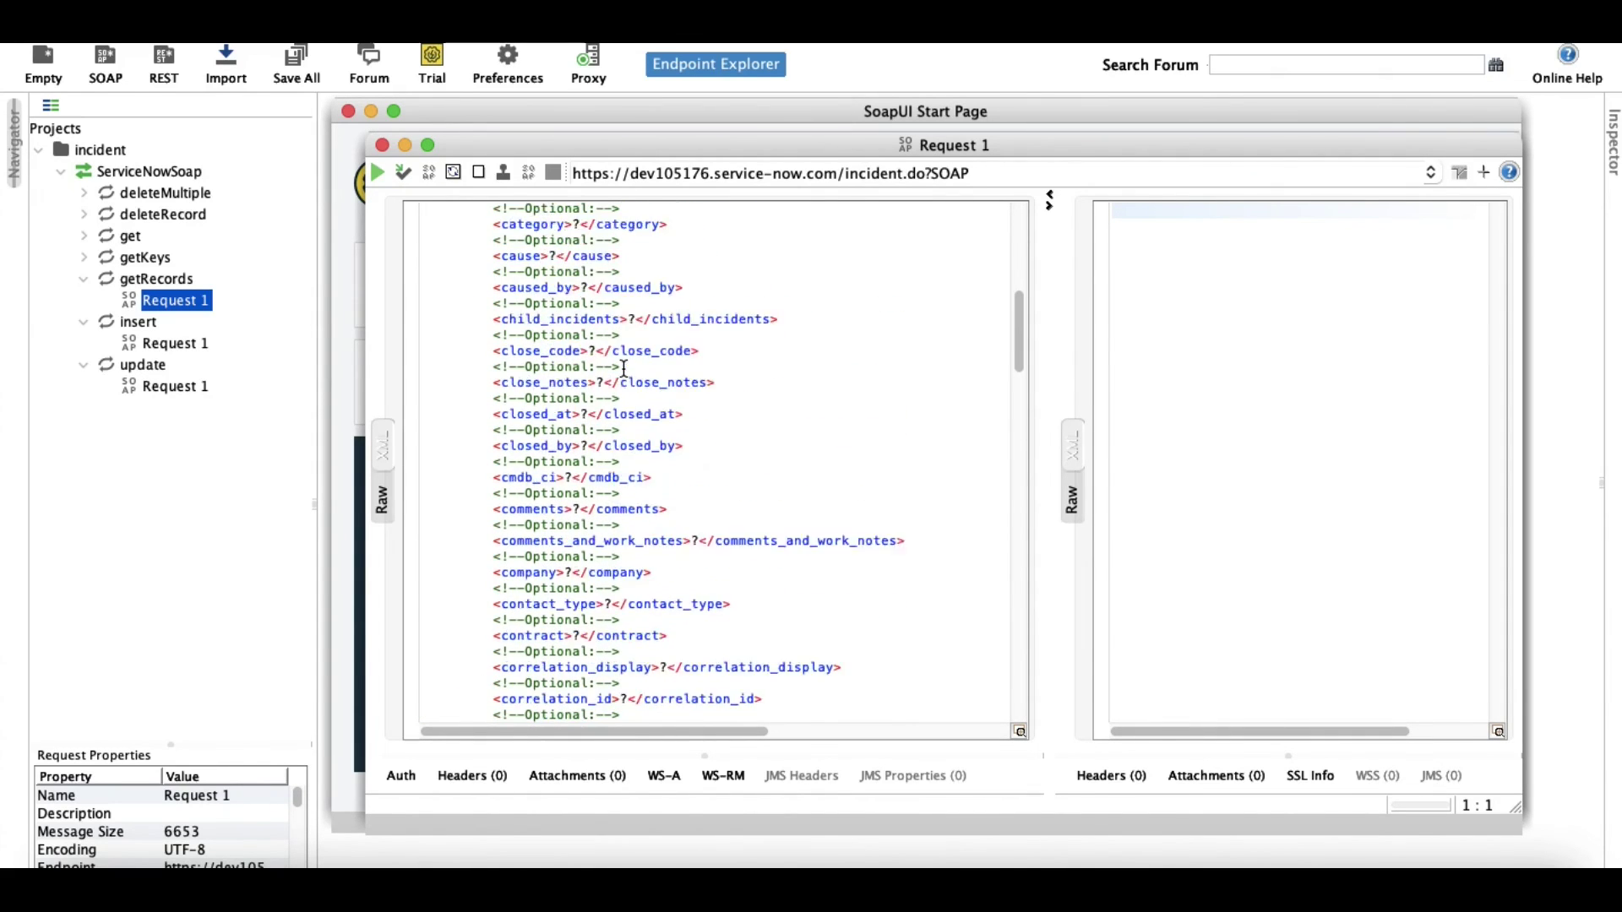
left_click(84, 236)
double_click(150, 258)
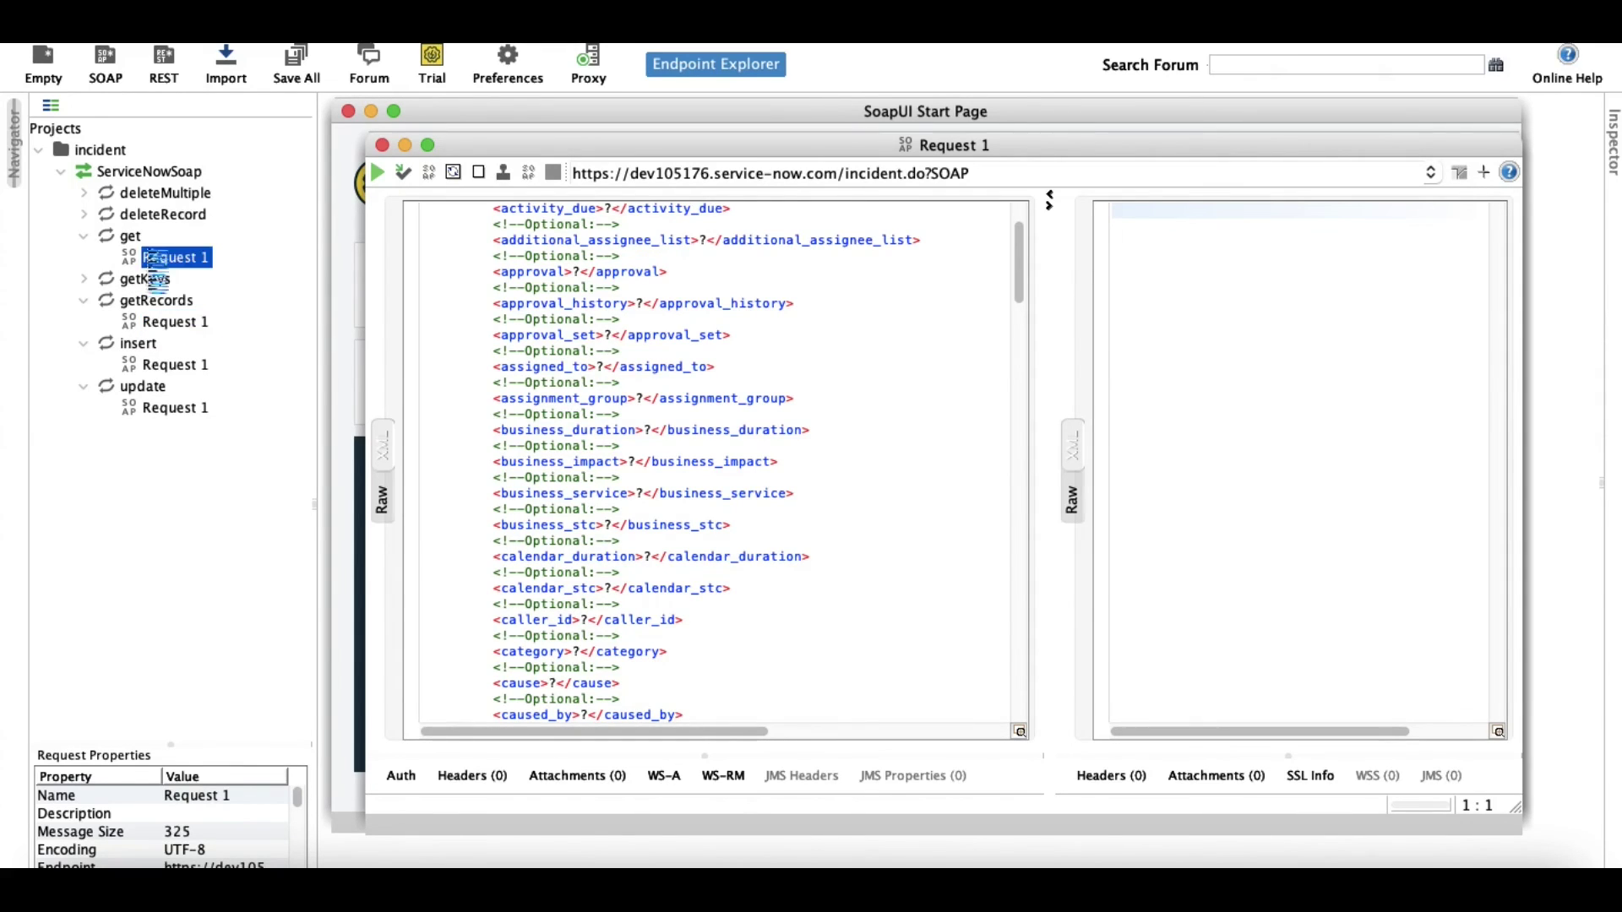
left_click(601, 308)
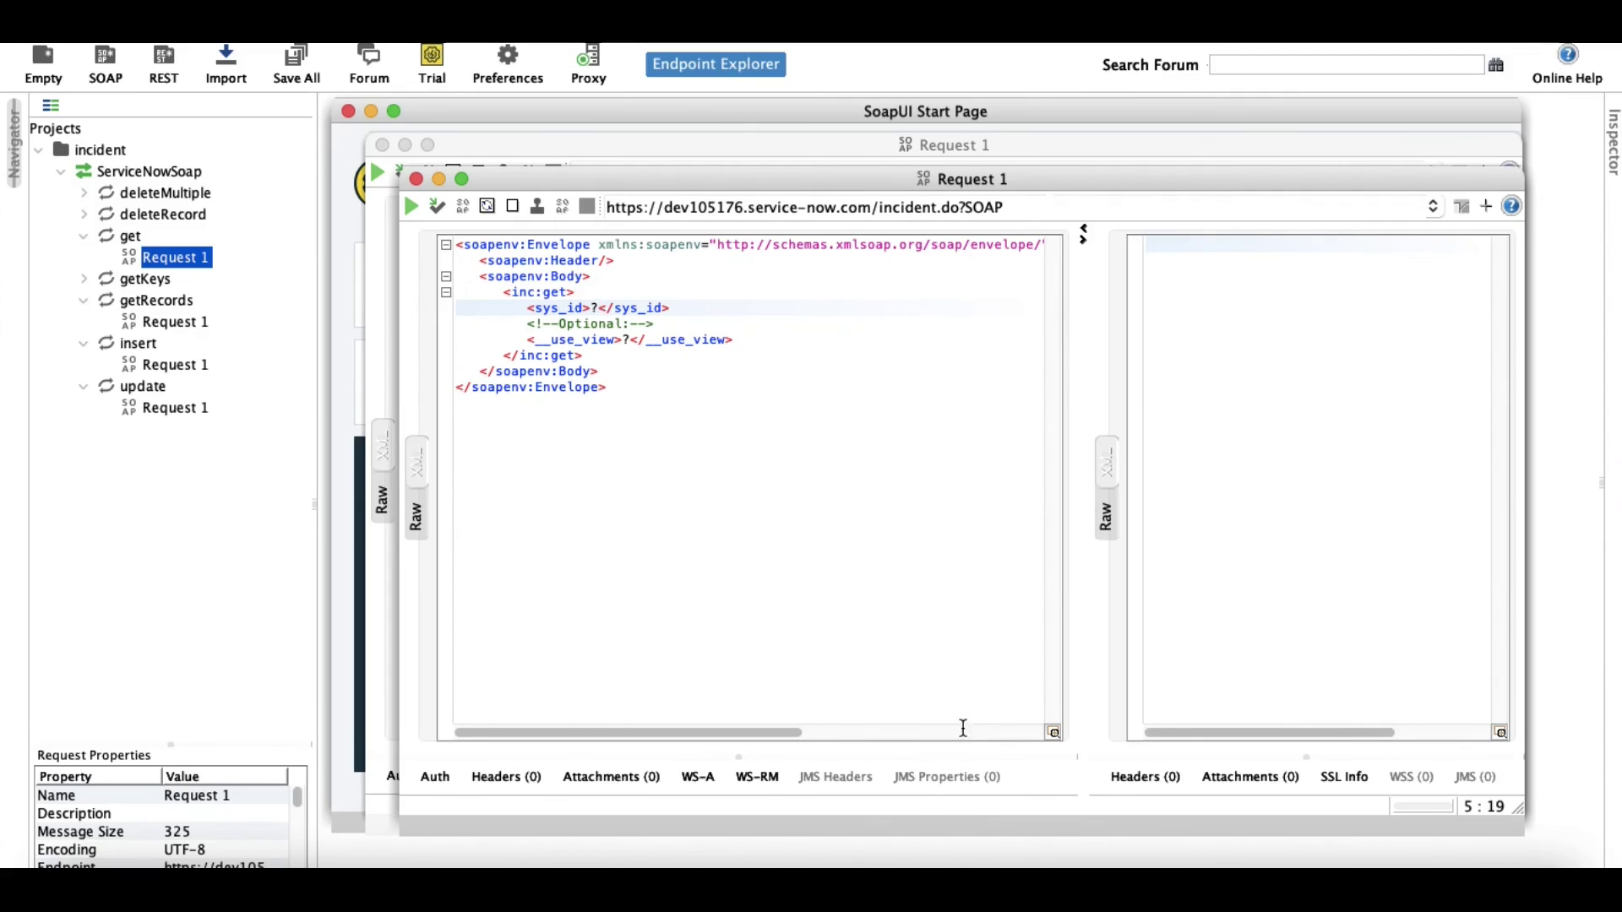
Copy the incident's sys_id from the ServiceNow INC0010010 form header.
left_click(906, 887)
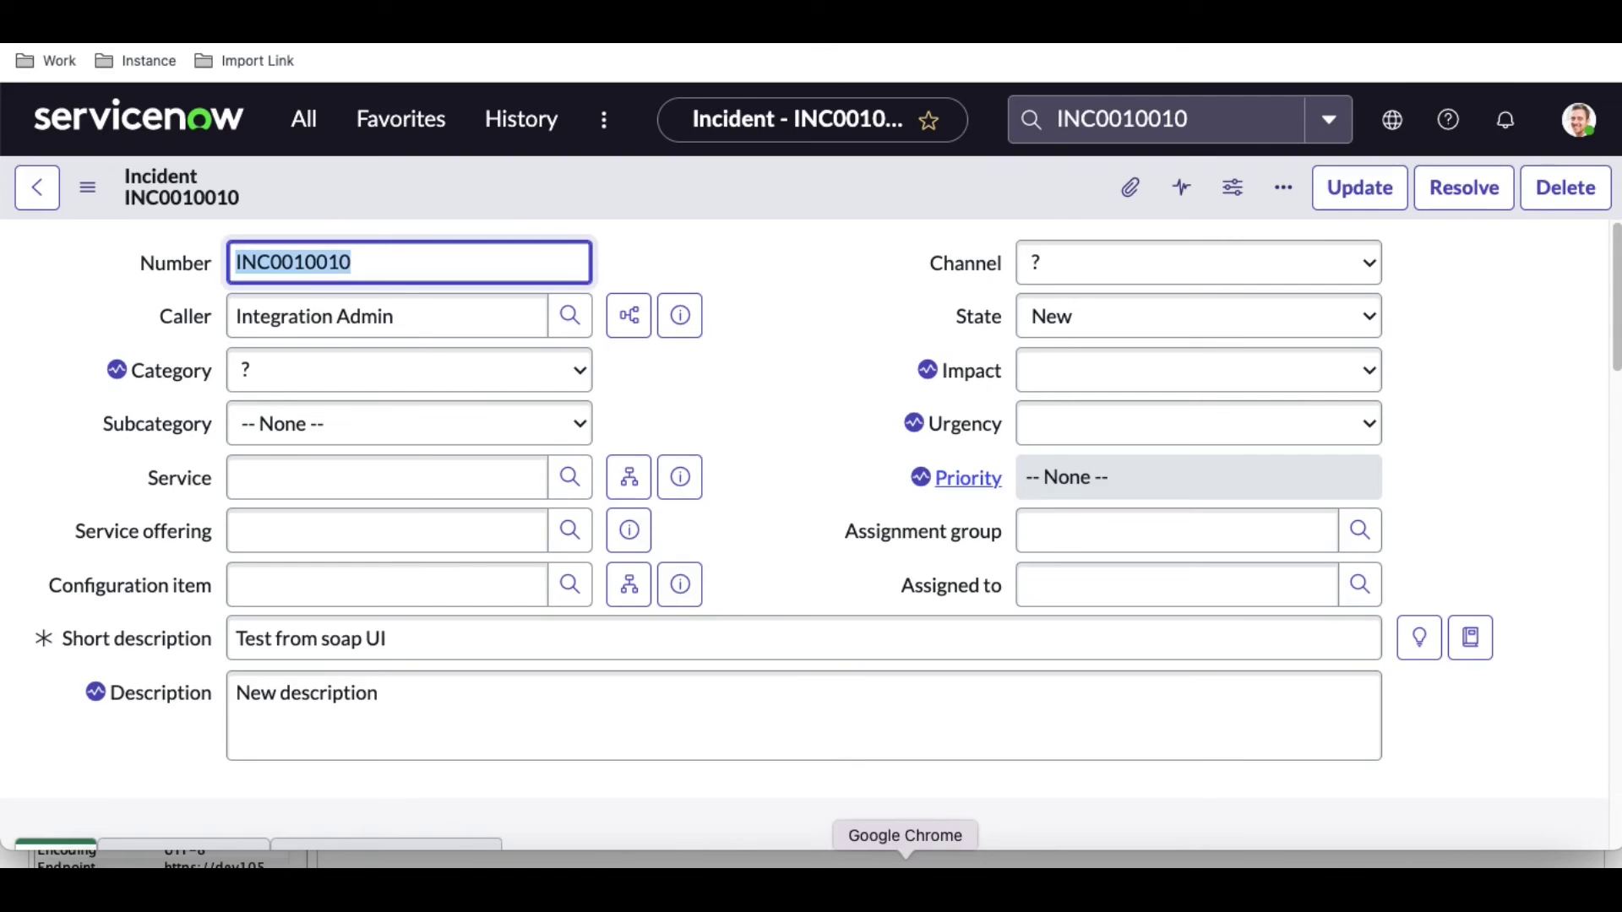
right_click(730, 174)
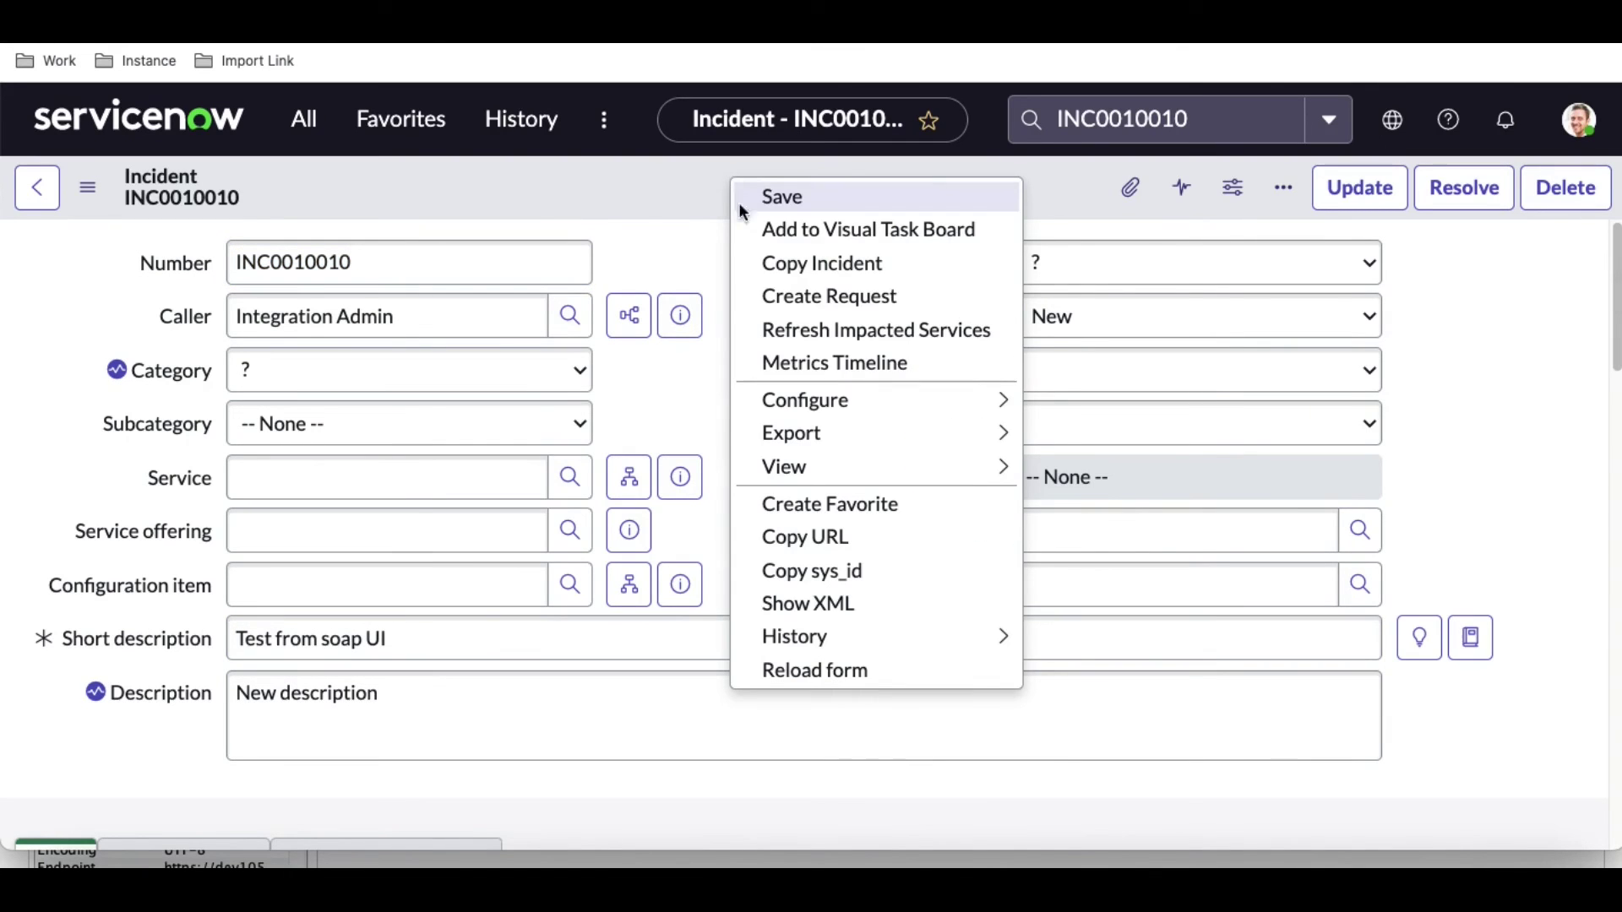
left_click(830, 570)
Paste the sys_id into the get request, set __use_view to 'default', and send it.
left_click(1402, 887)
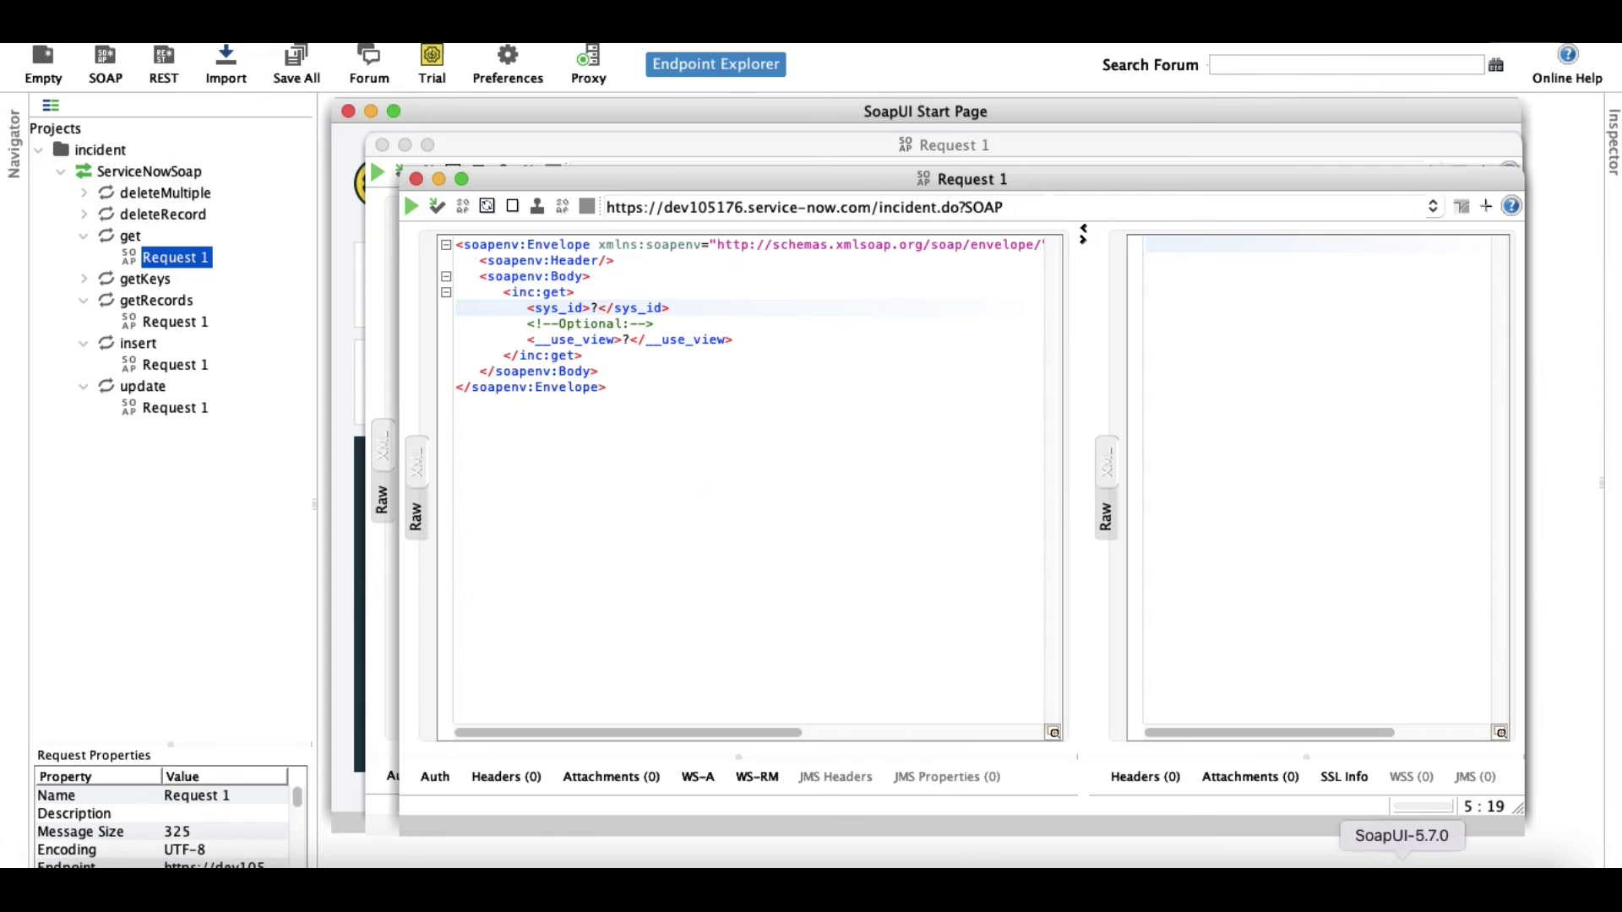
key("BackSpace")
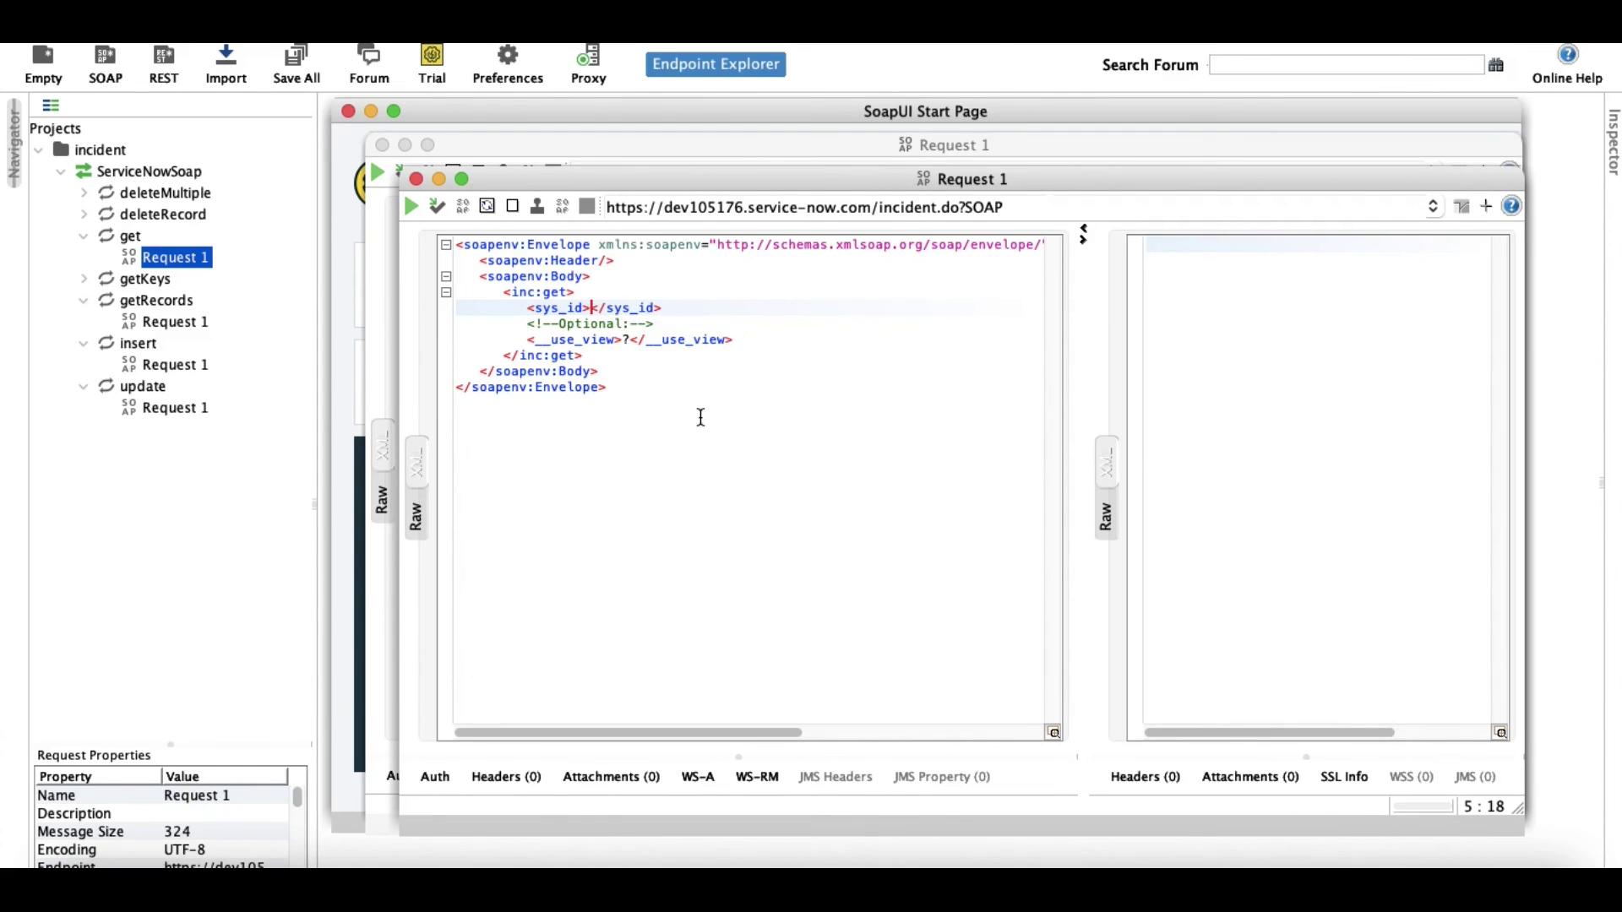
key("super+v")
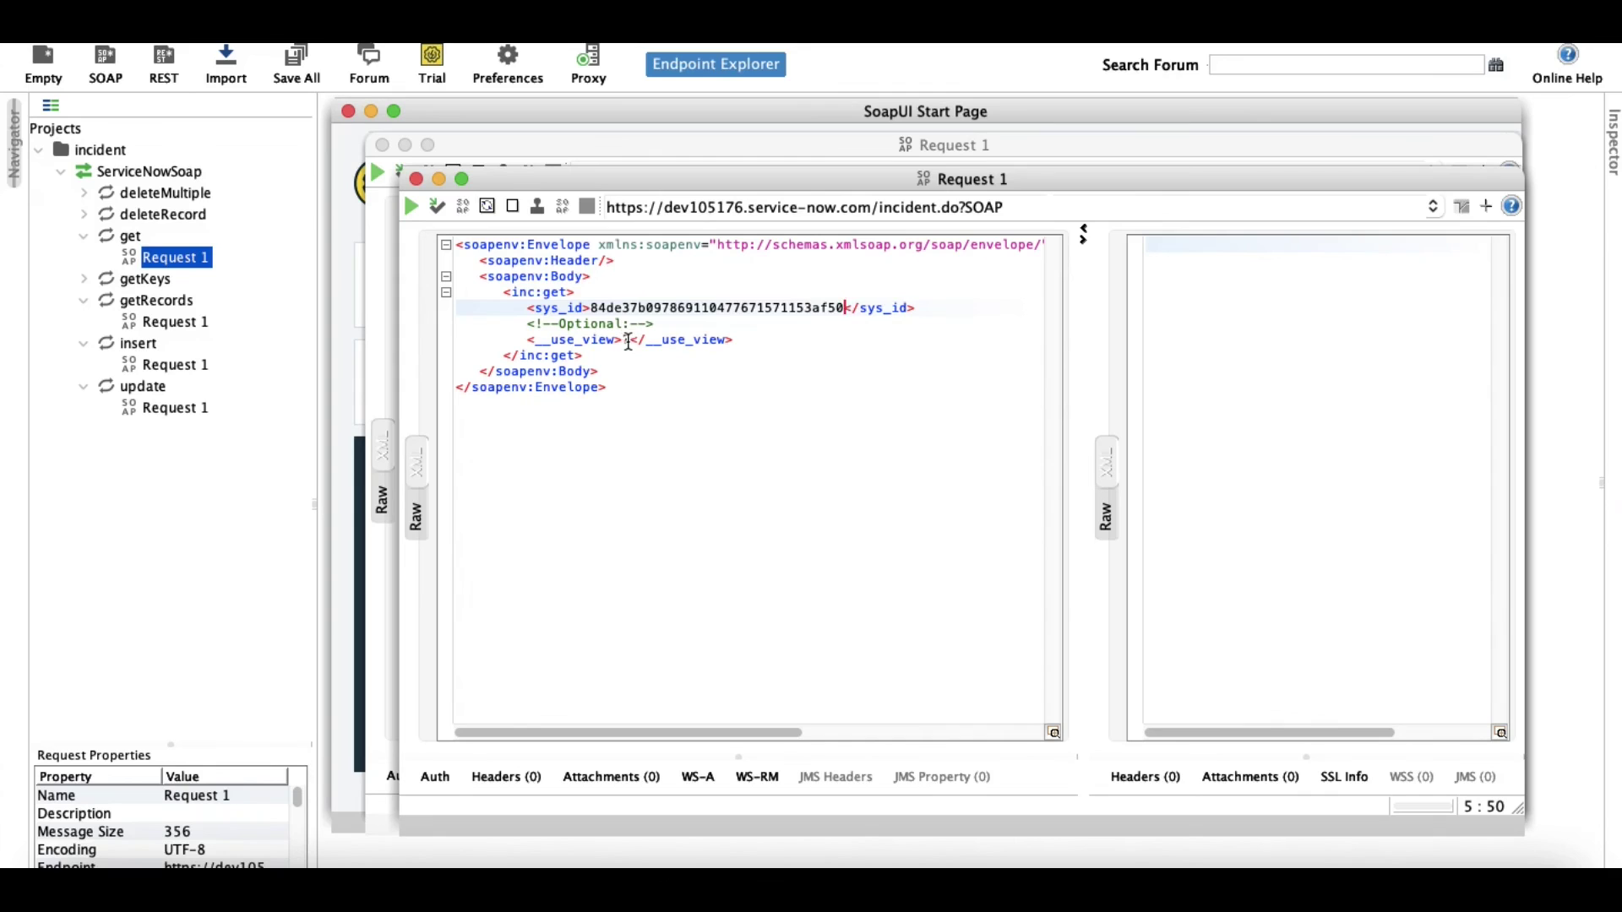
left_click(628, 341)
key("BackSpace")
type("default")
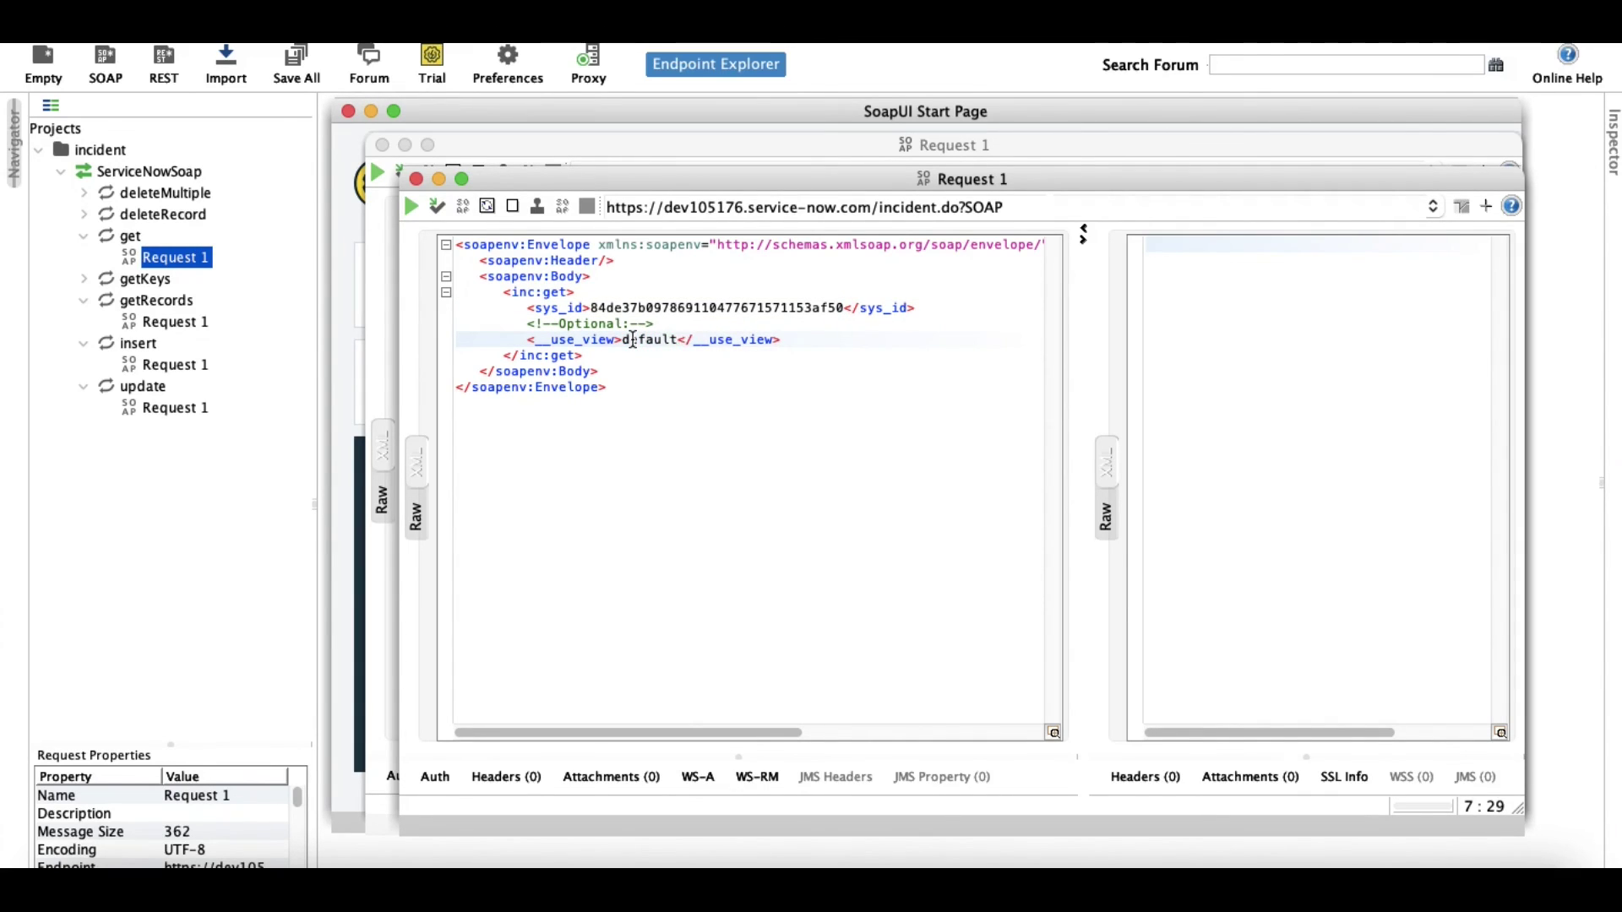
double_click(569, 310)
double_click(573, 325)
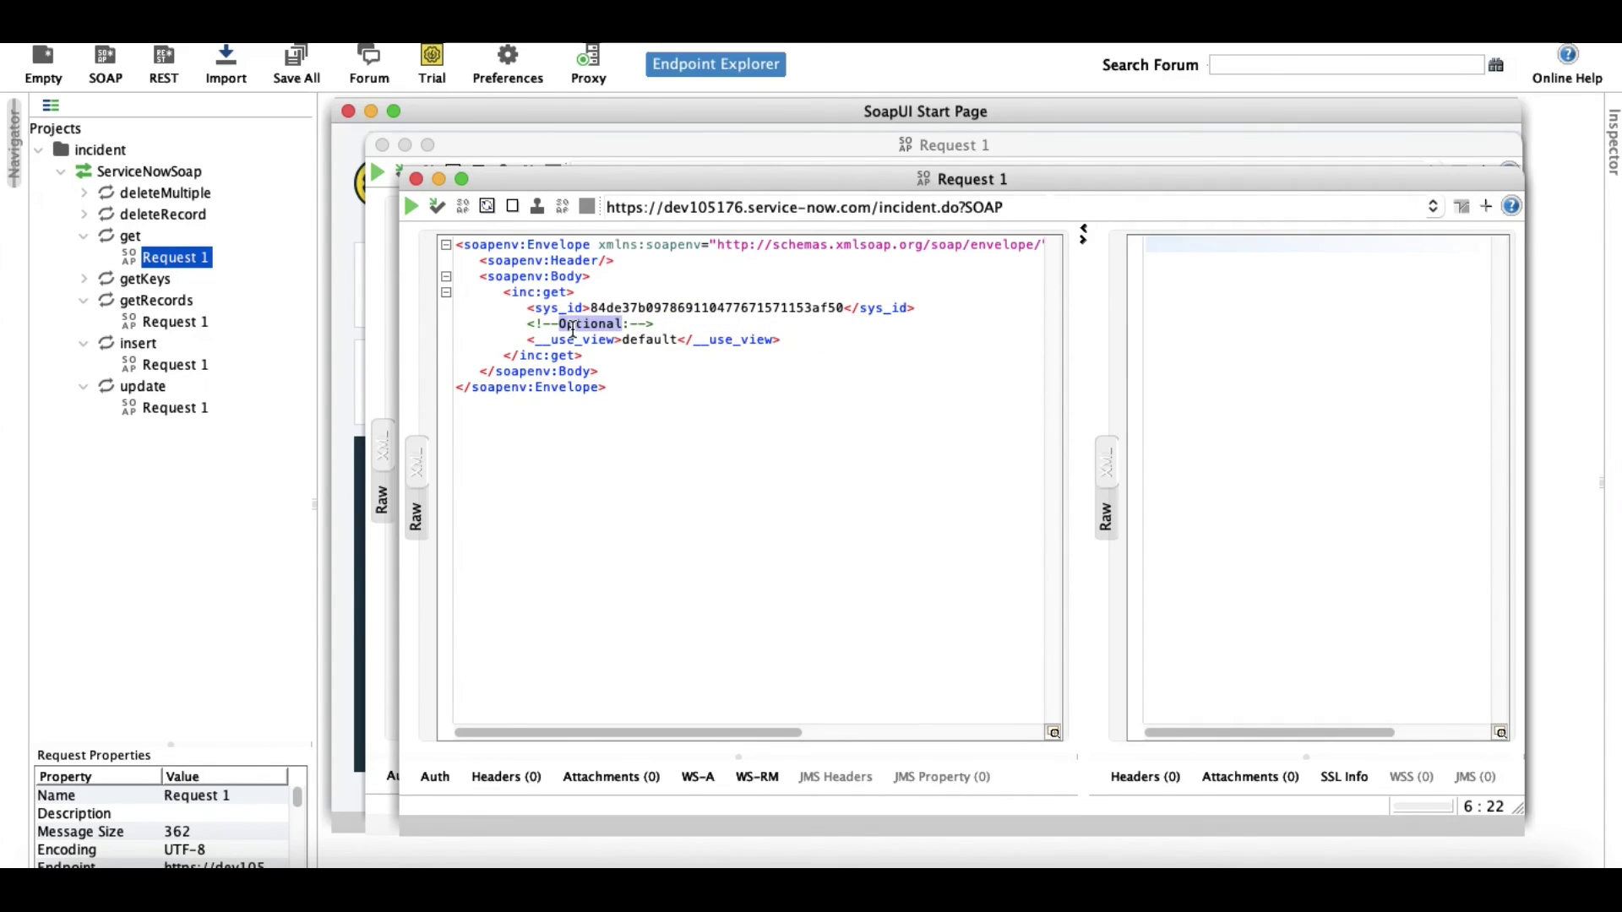
left_click(411, 208)
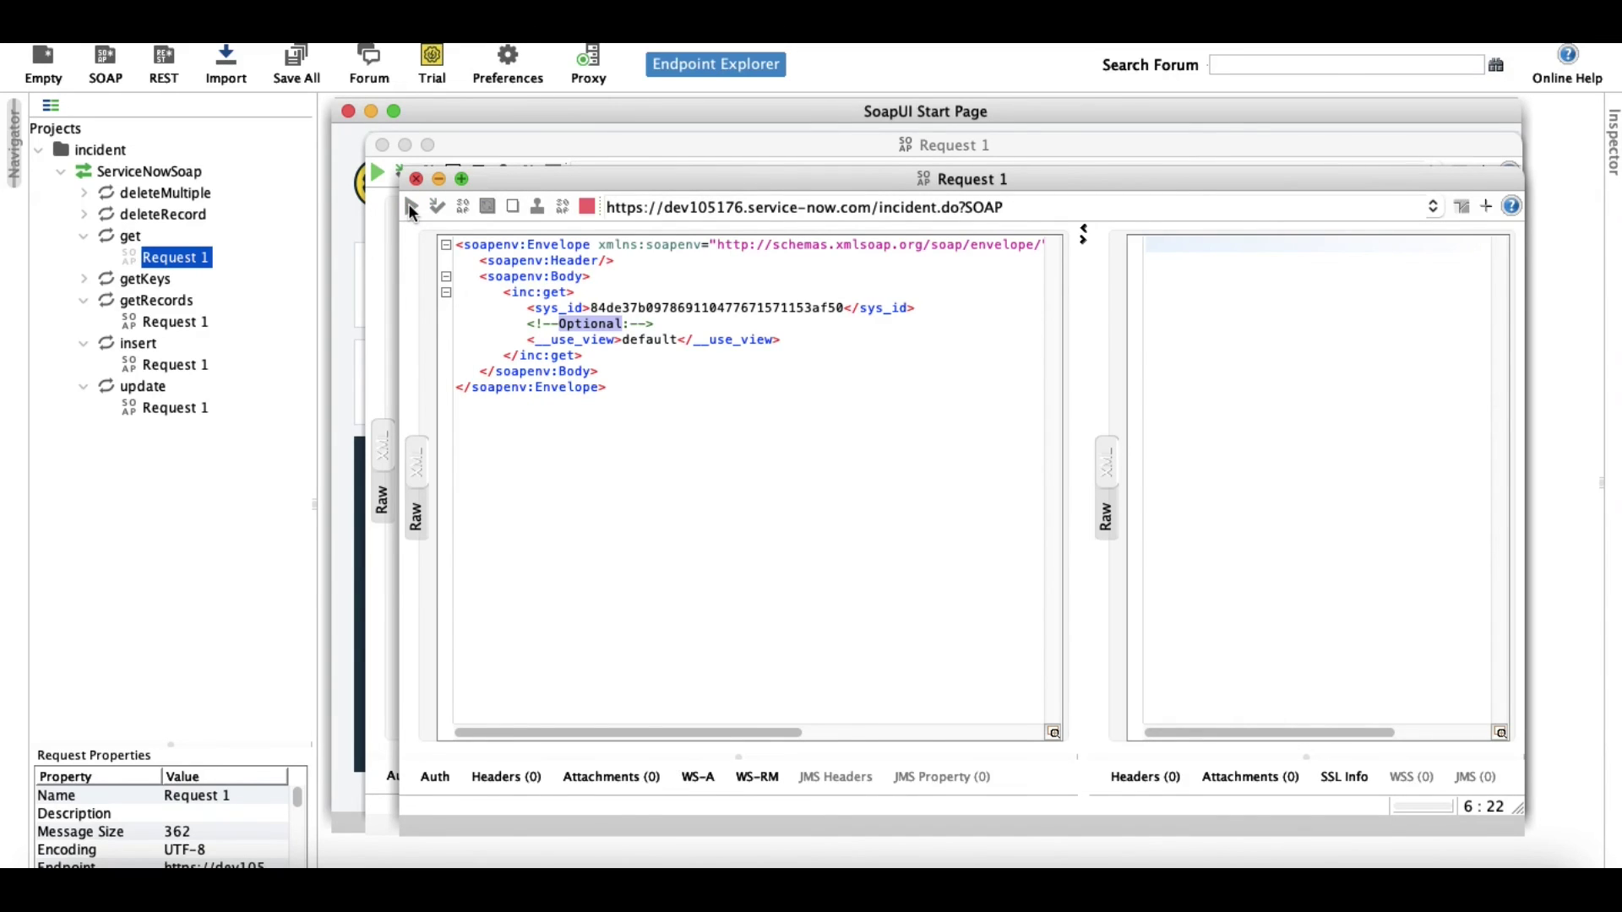
scroll(236, 836, "down", 5)
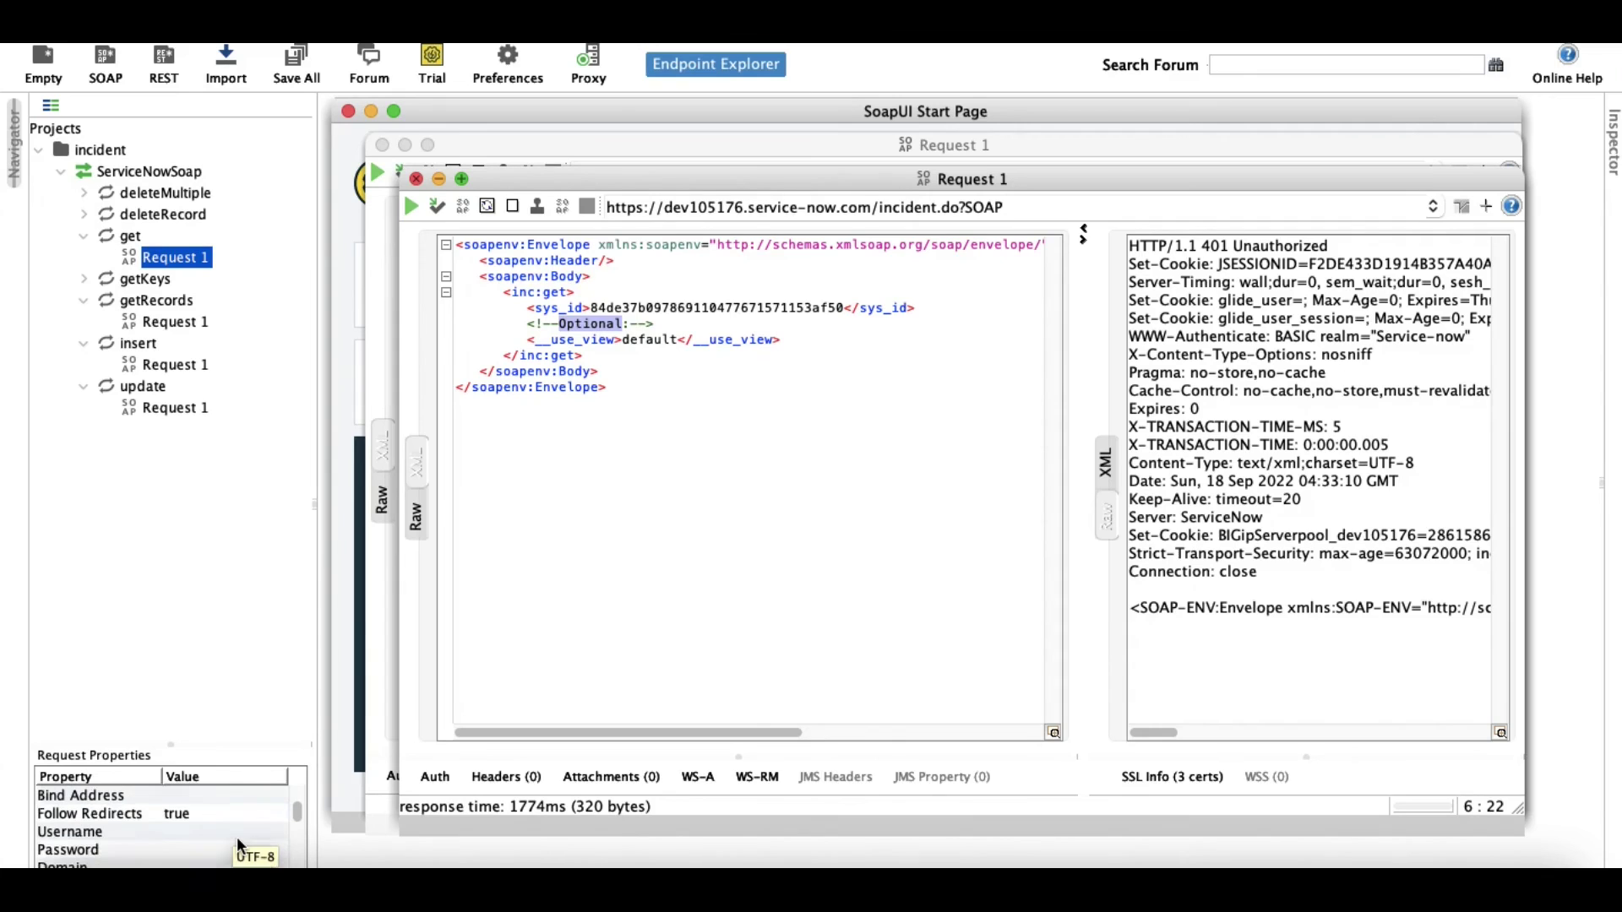
Add the username and password to the get request, resend it, and view the XML response.
left_click(230, 833)
key("super+v")
left_click(181, 851)
key("super+v")
key("Return")
left_click(414, 207)
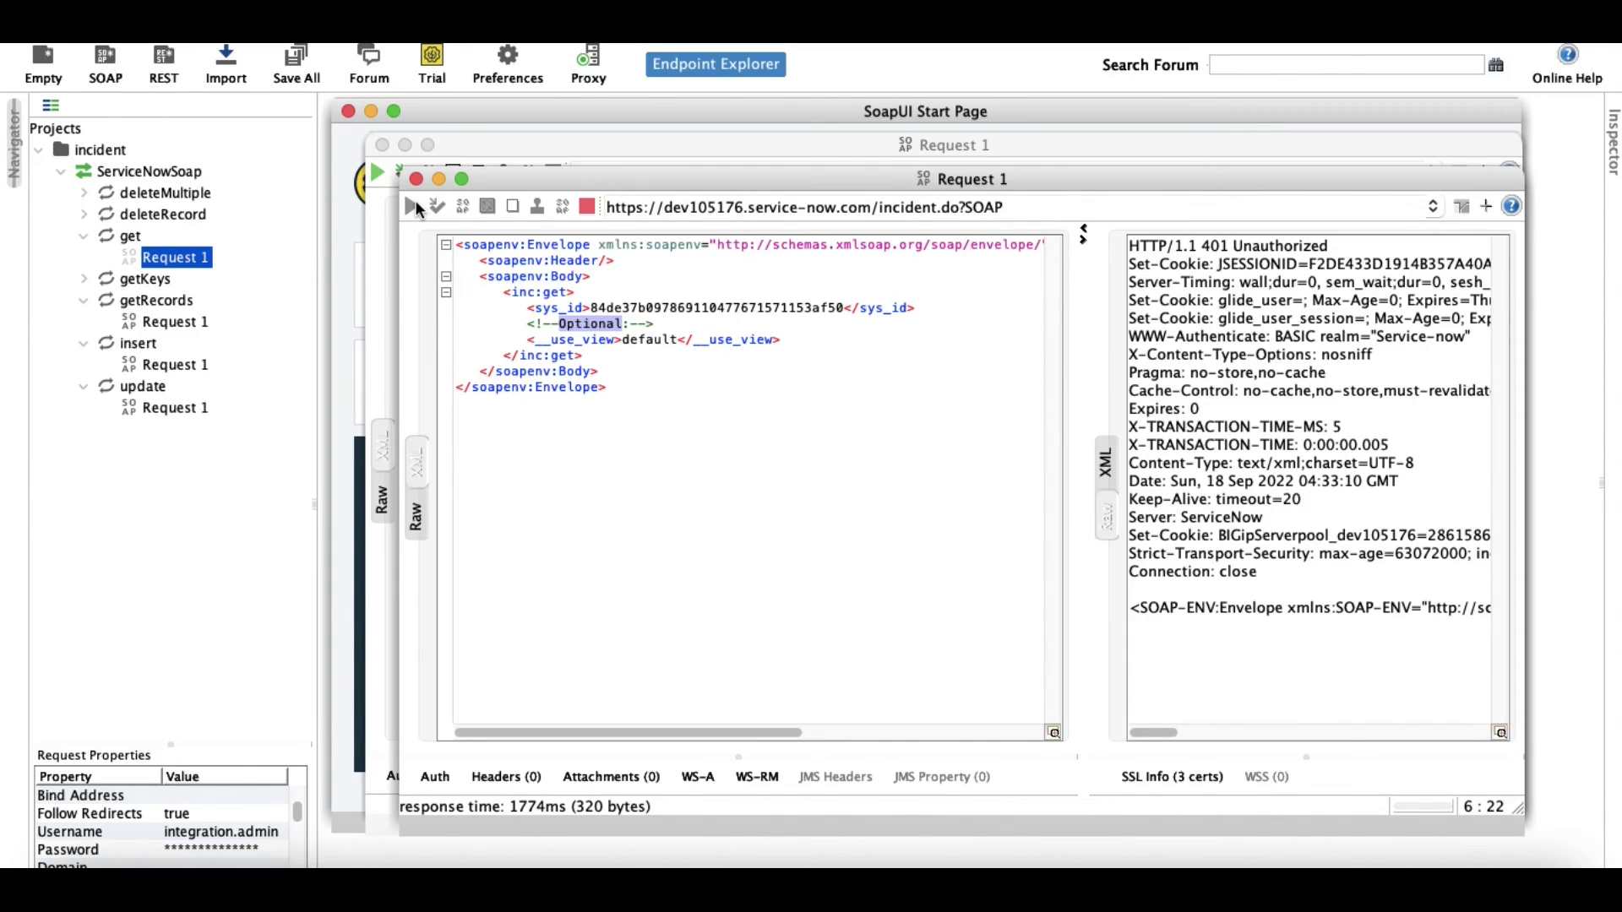
left_click(1103, 473)
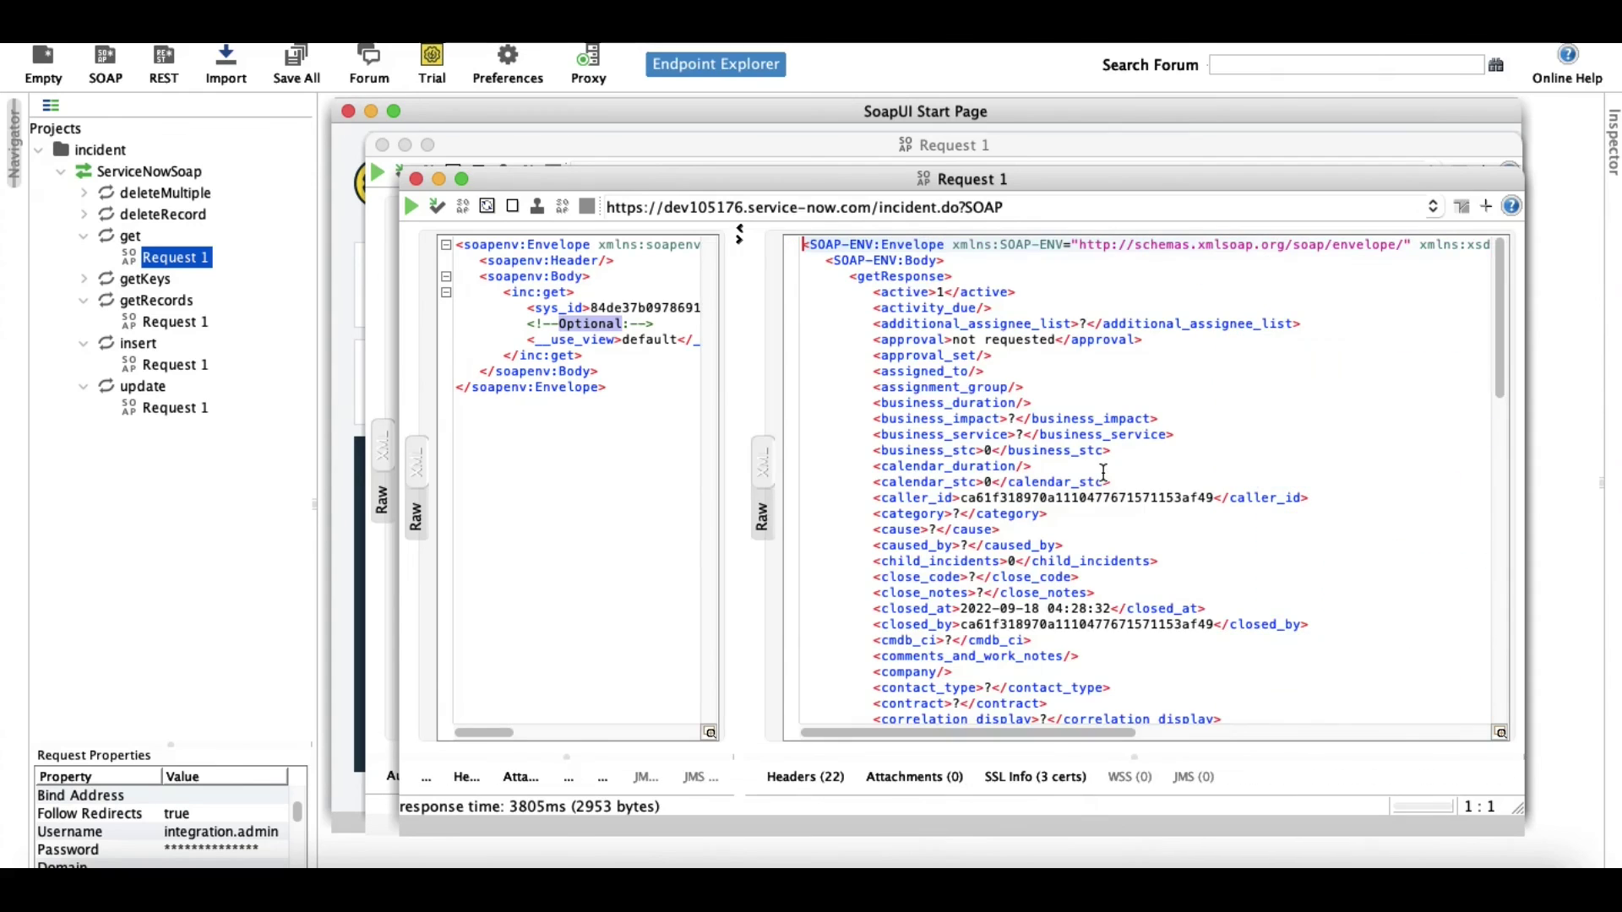
Highlight the returned short description 'Test from soap UI' and description 'New description'.
scroll(973, 464, "down", 5)
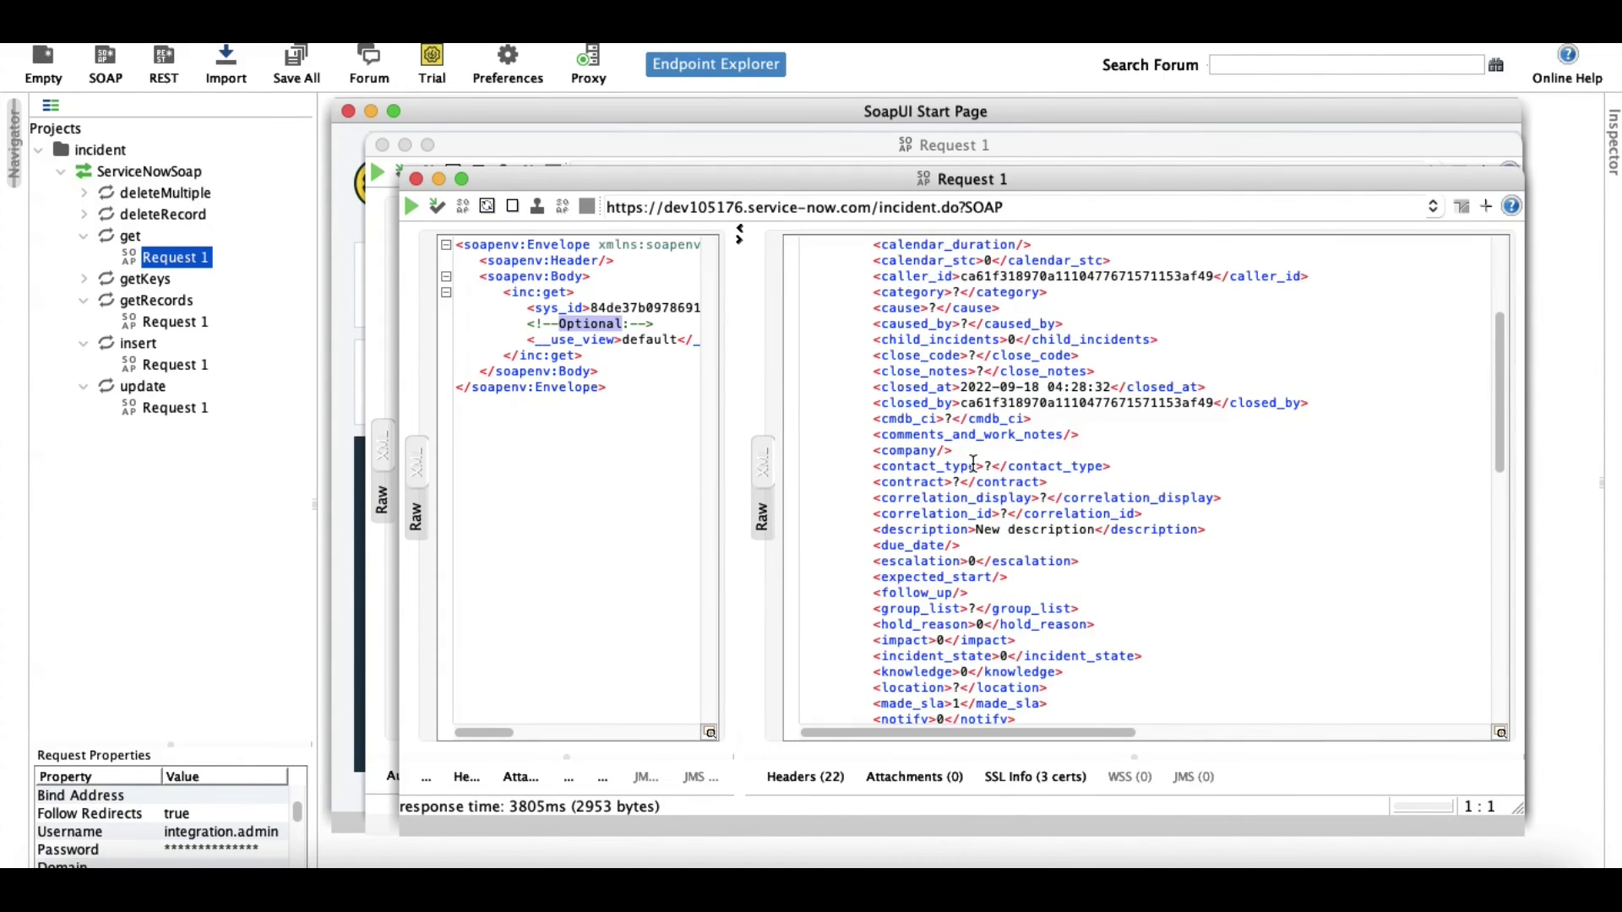
scroll(973, 464, "down", 10)
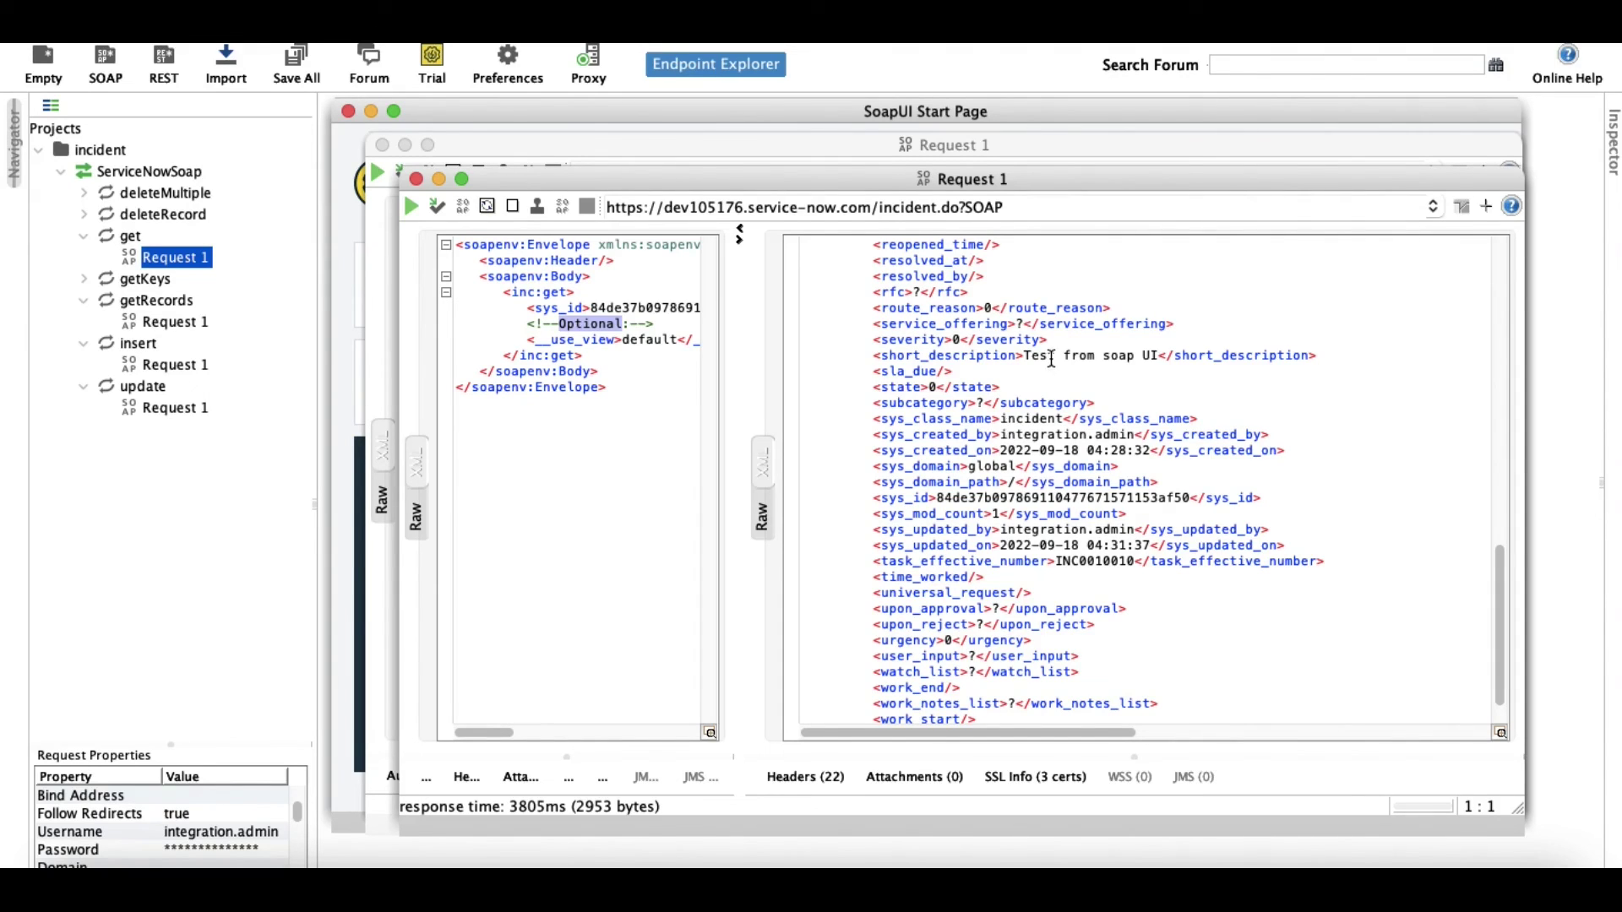
left_click_drag(1025, 355, 1156, 359)
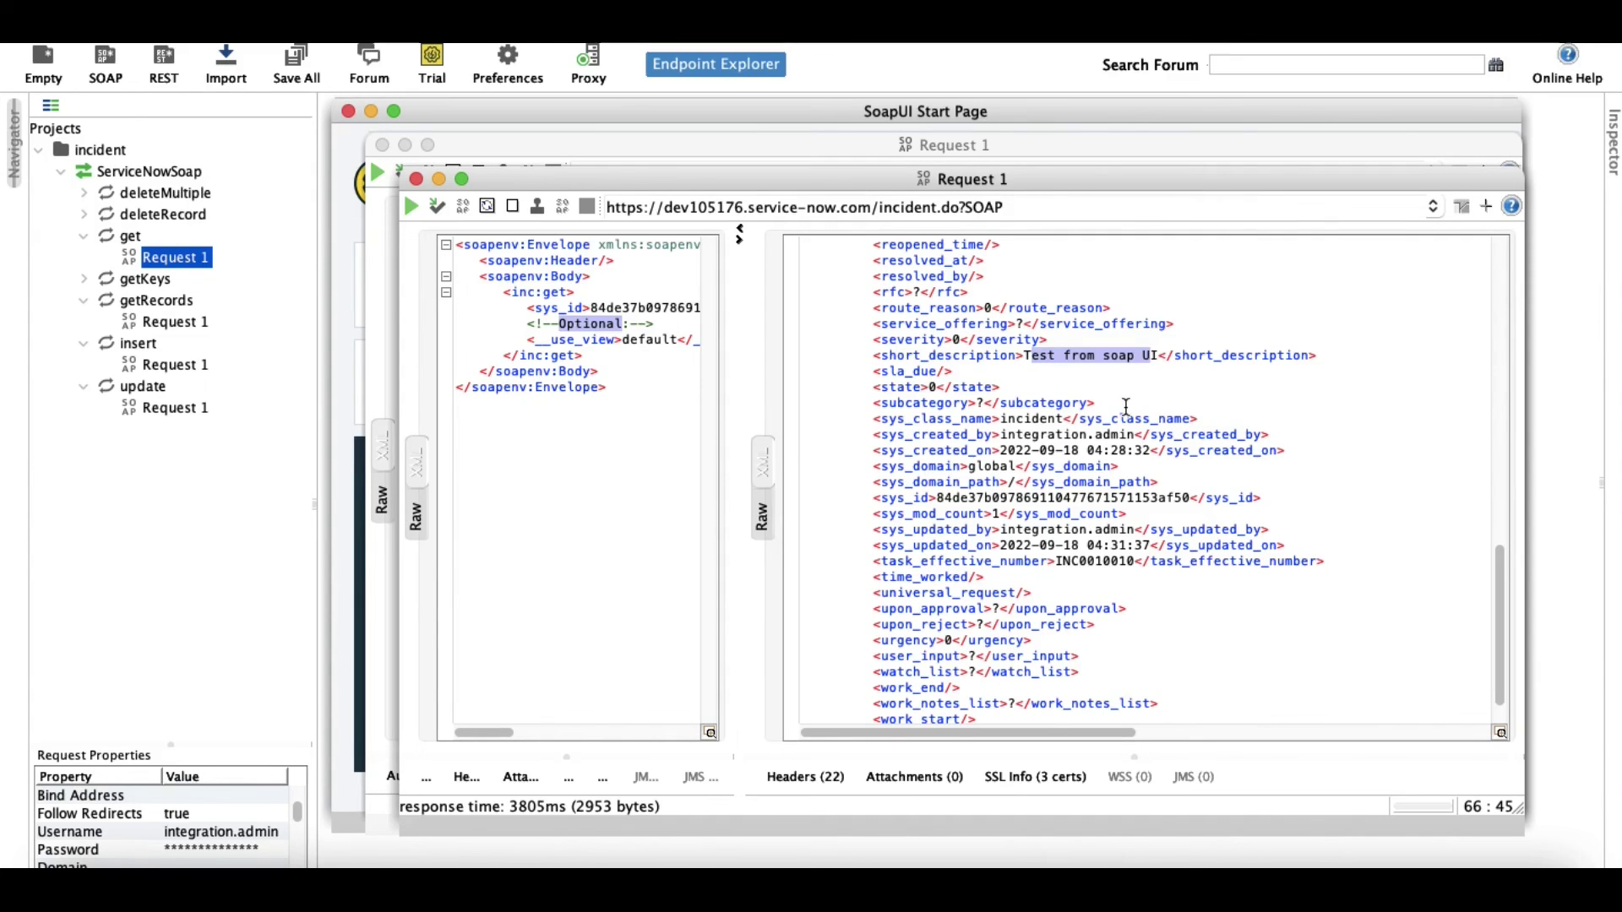
scroll(1126, 407, "up", 8)
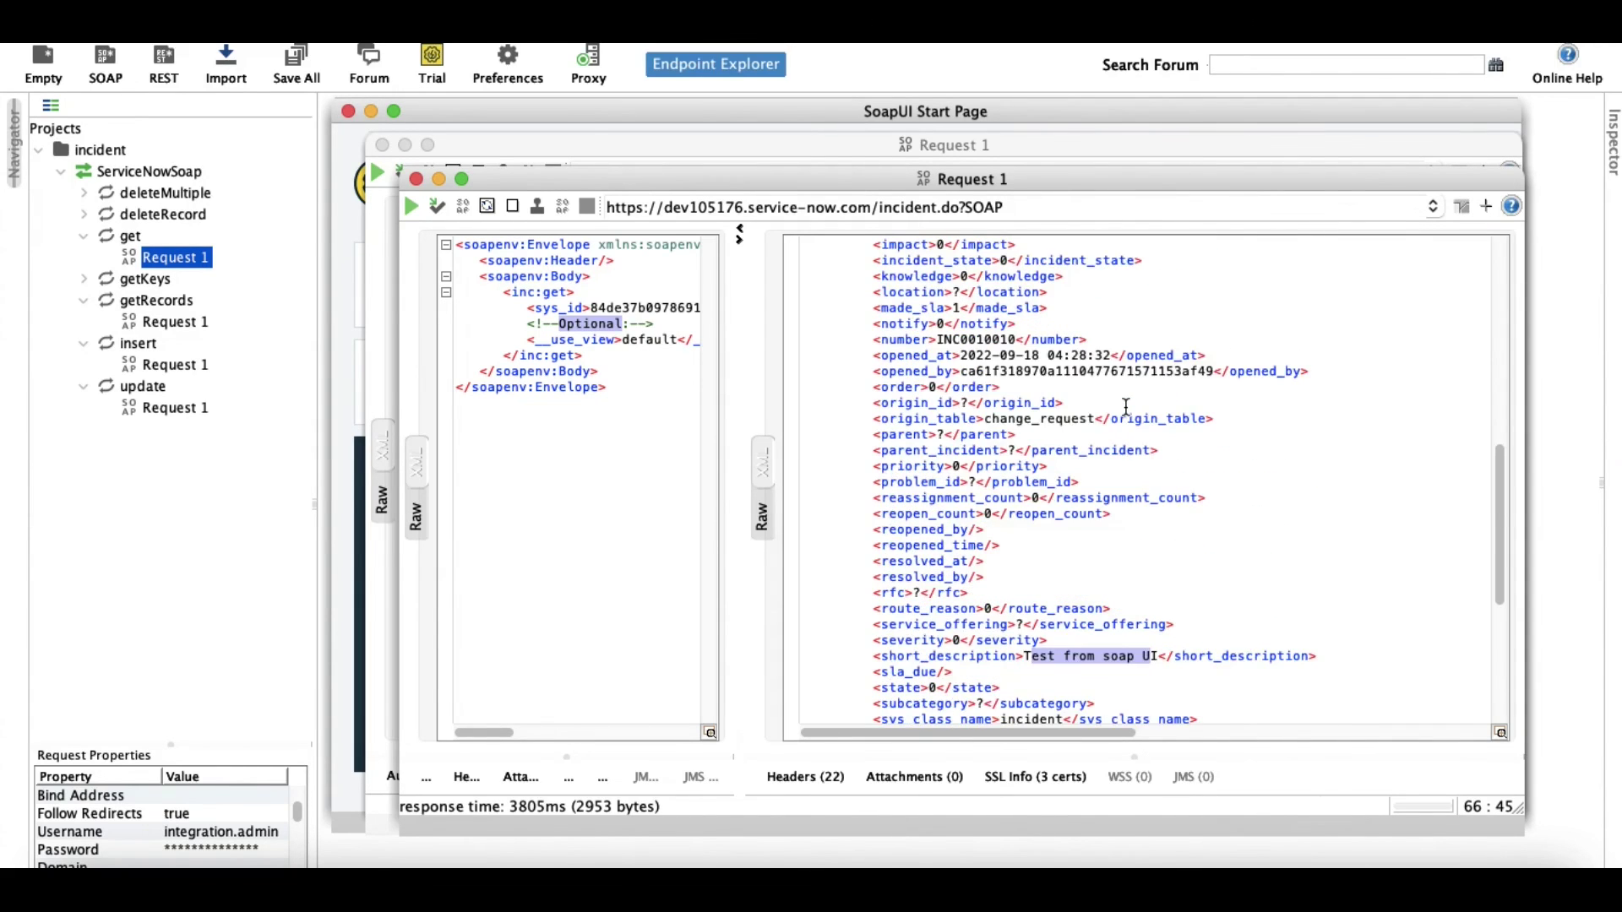
scroll(1126, 407, "up", 5)
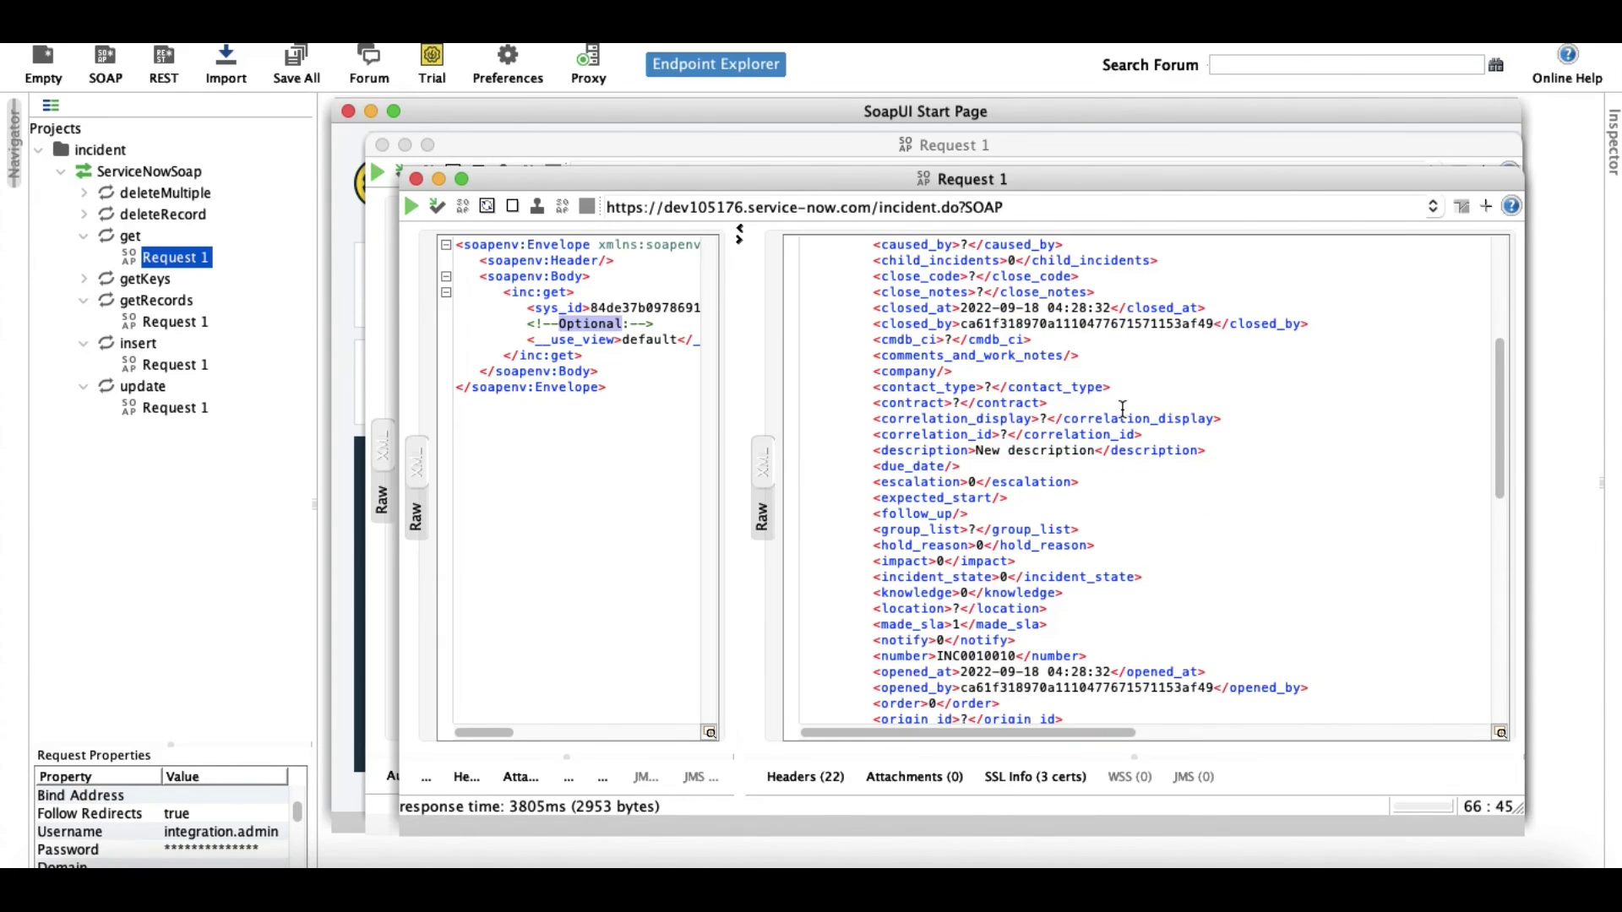
left_click_drag(974, 456, 1094, 456)
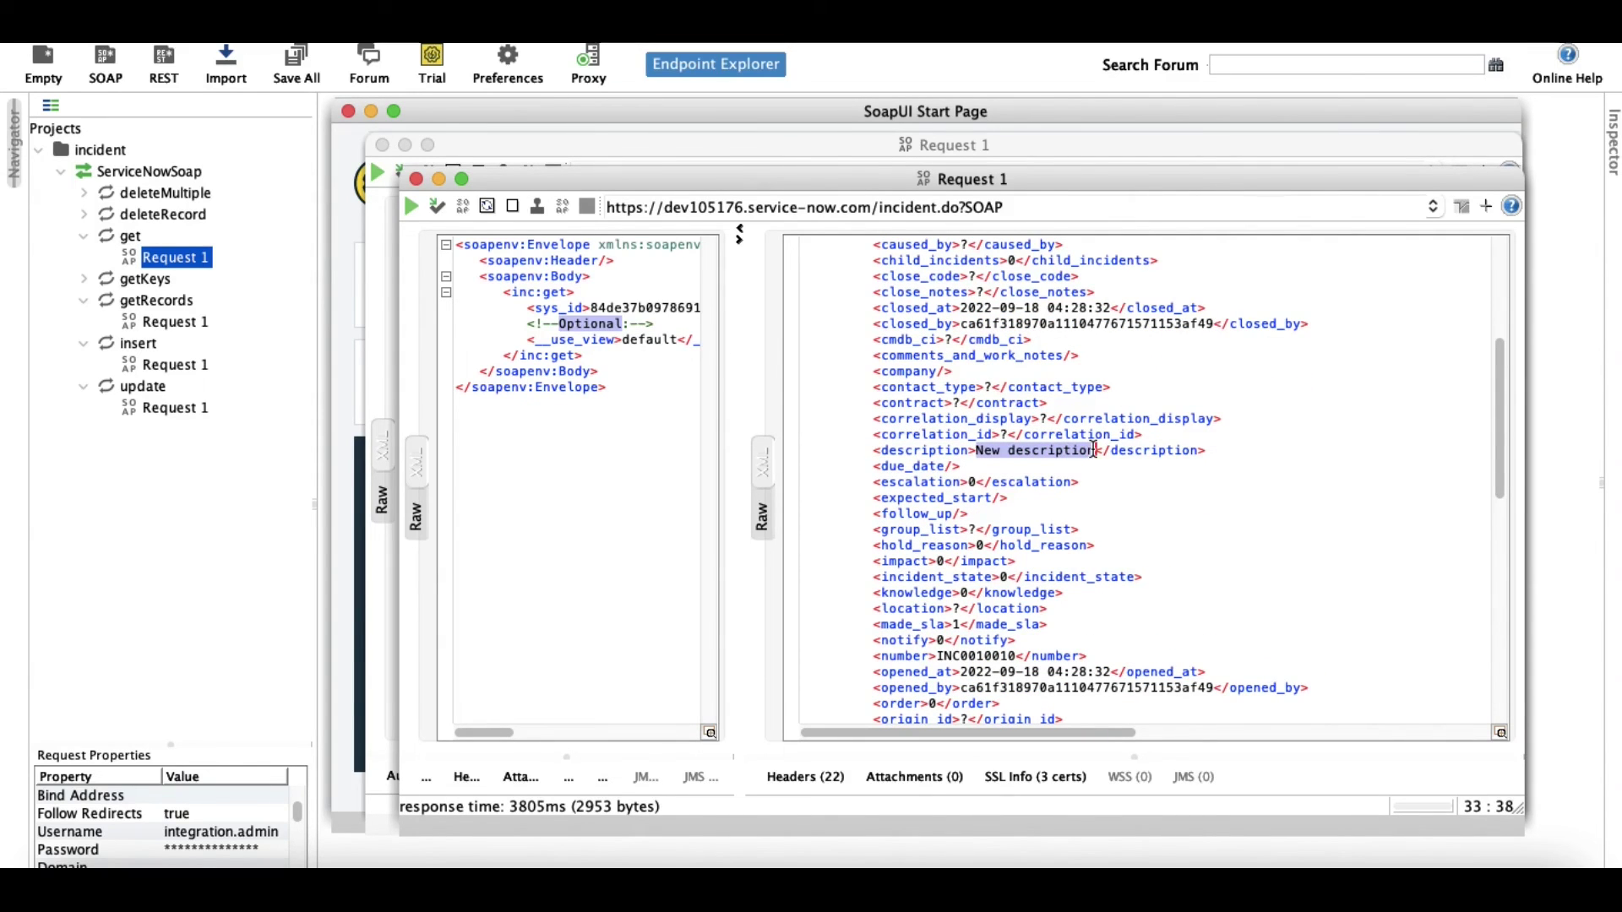
scroll(1081, 509, "up", 6)
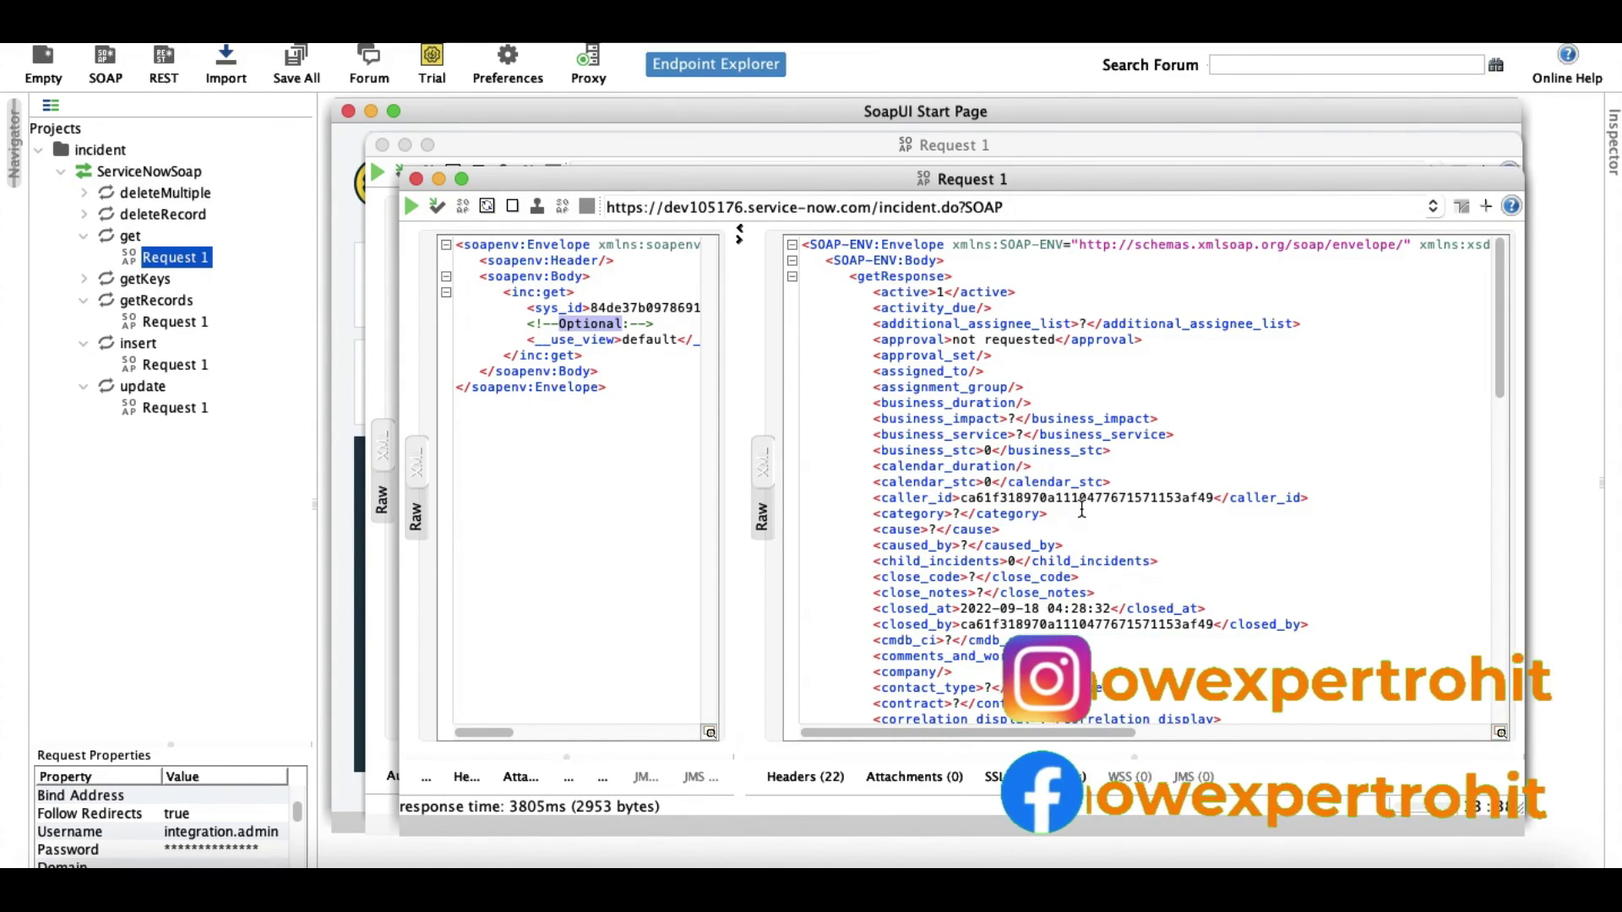
Open and inspect the deleteRecord and deleteMultiple Request 1 editors.
left_click(85, 194)
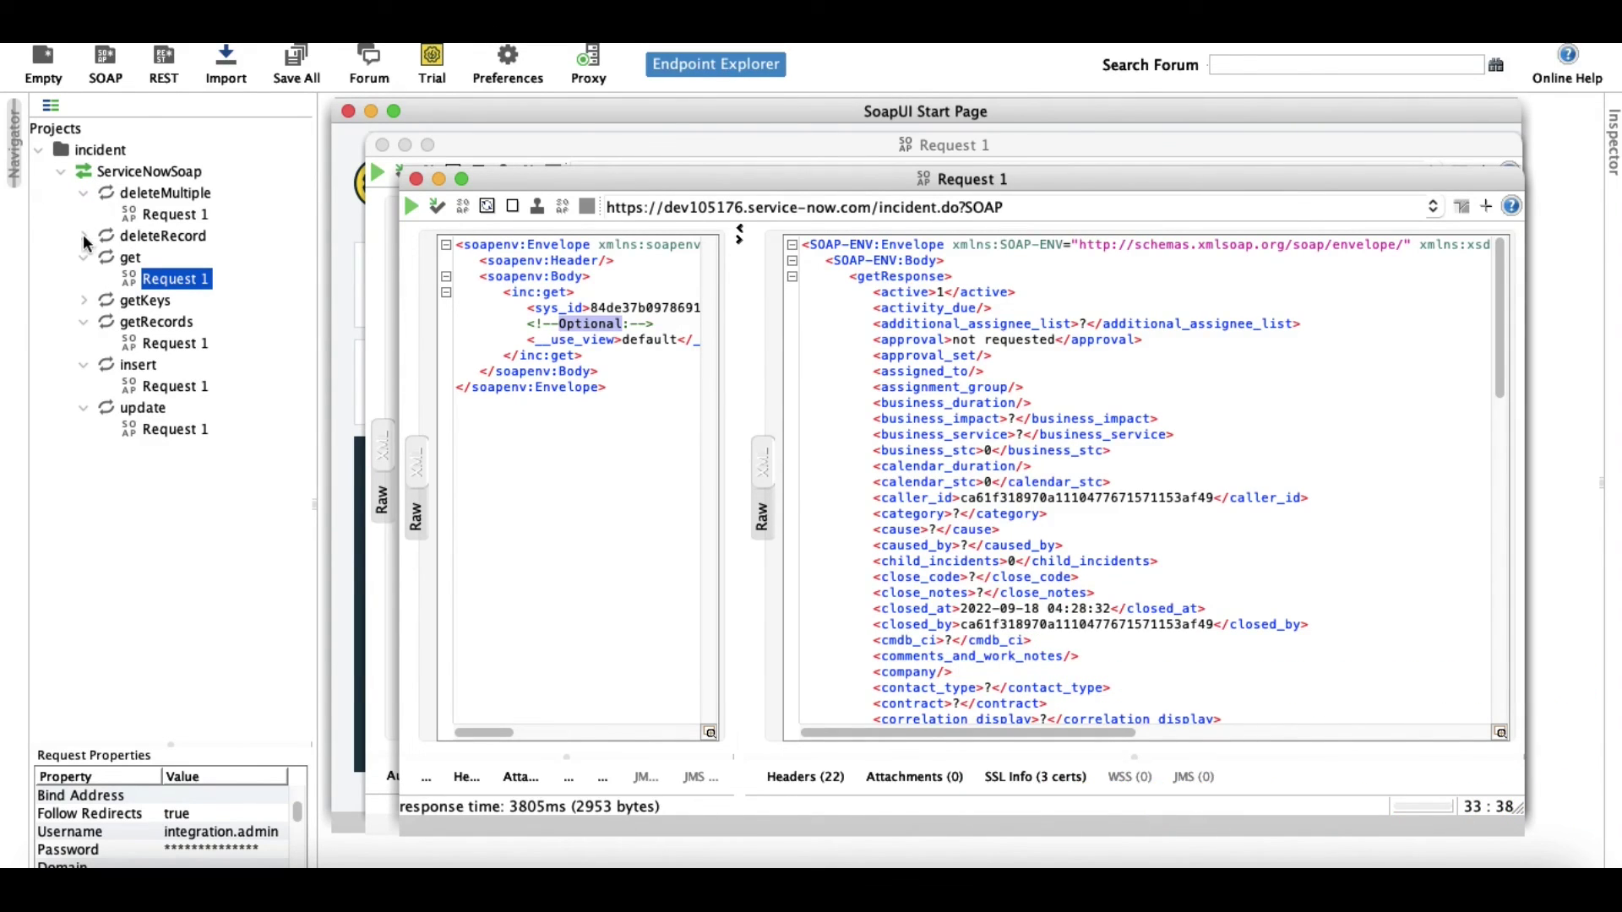
left_click(84, 237)
double_click(186, 261)
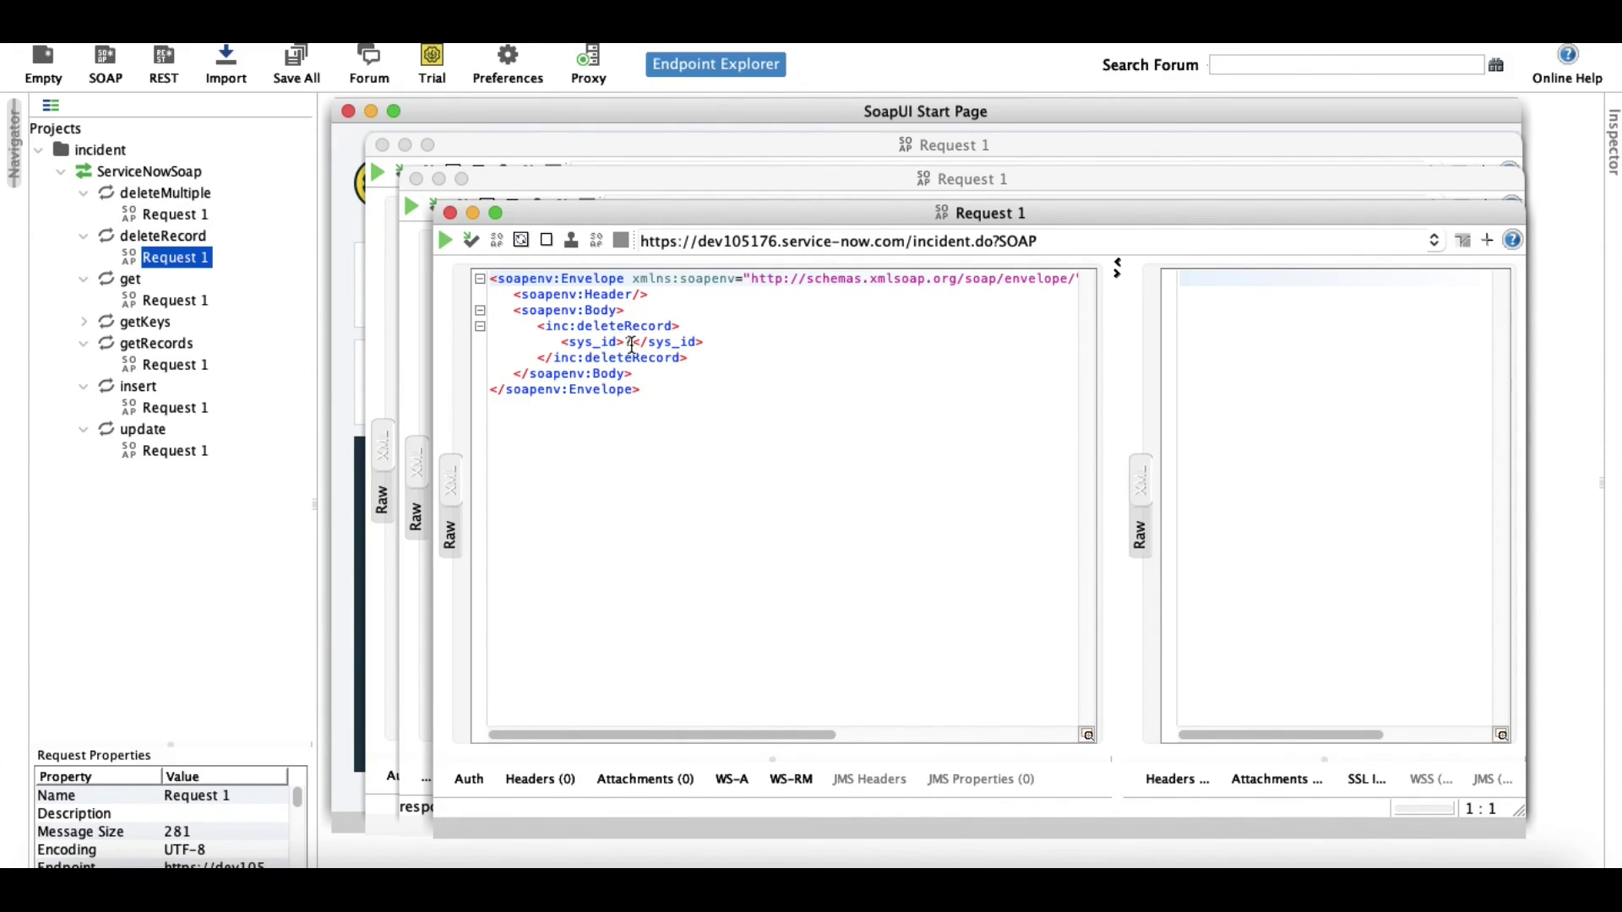
left_click(181, 216)
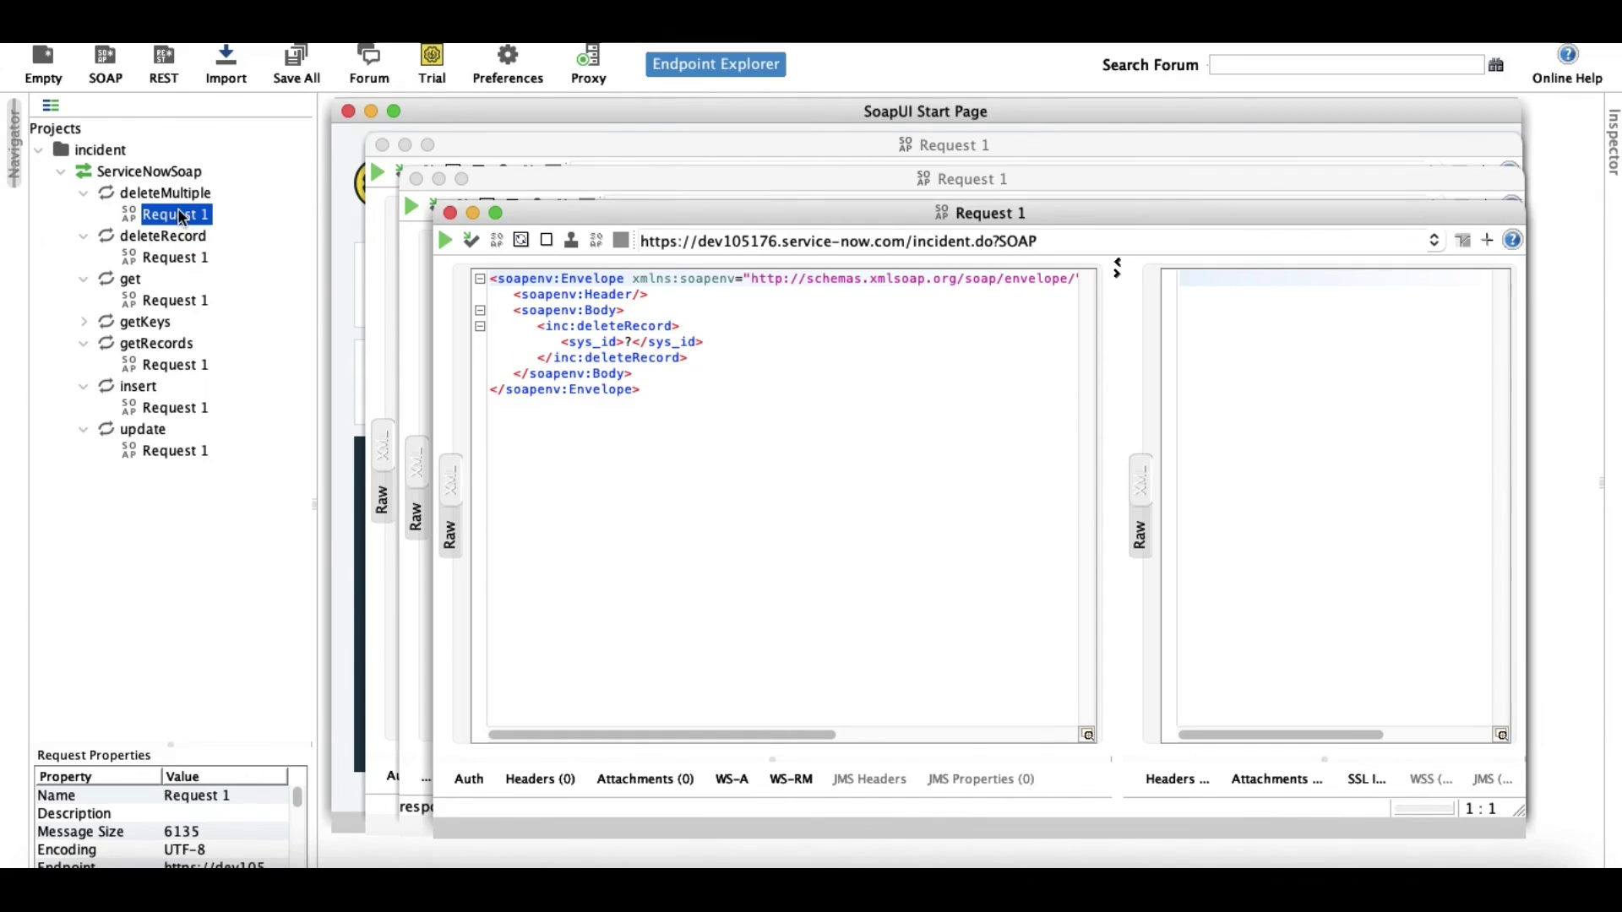
double_click(182, 216)
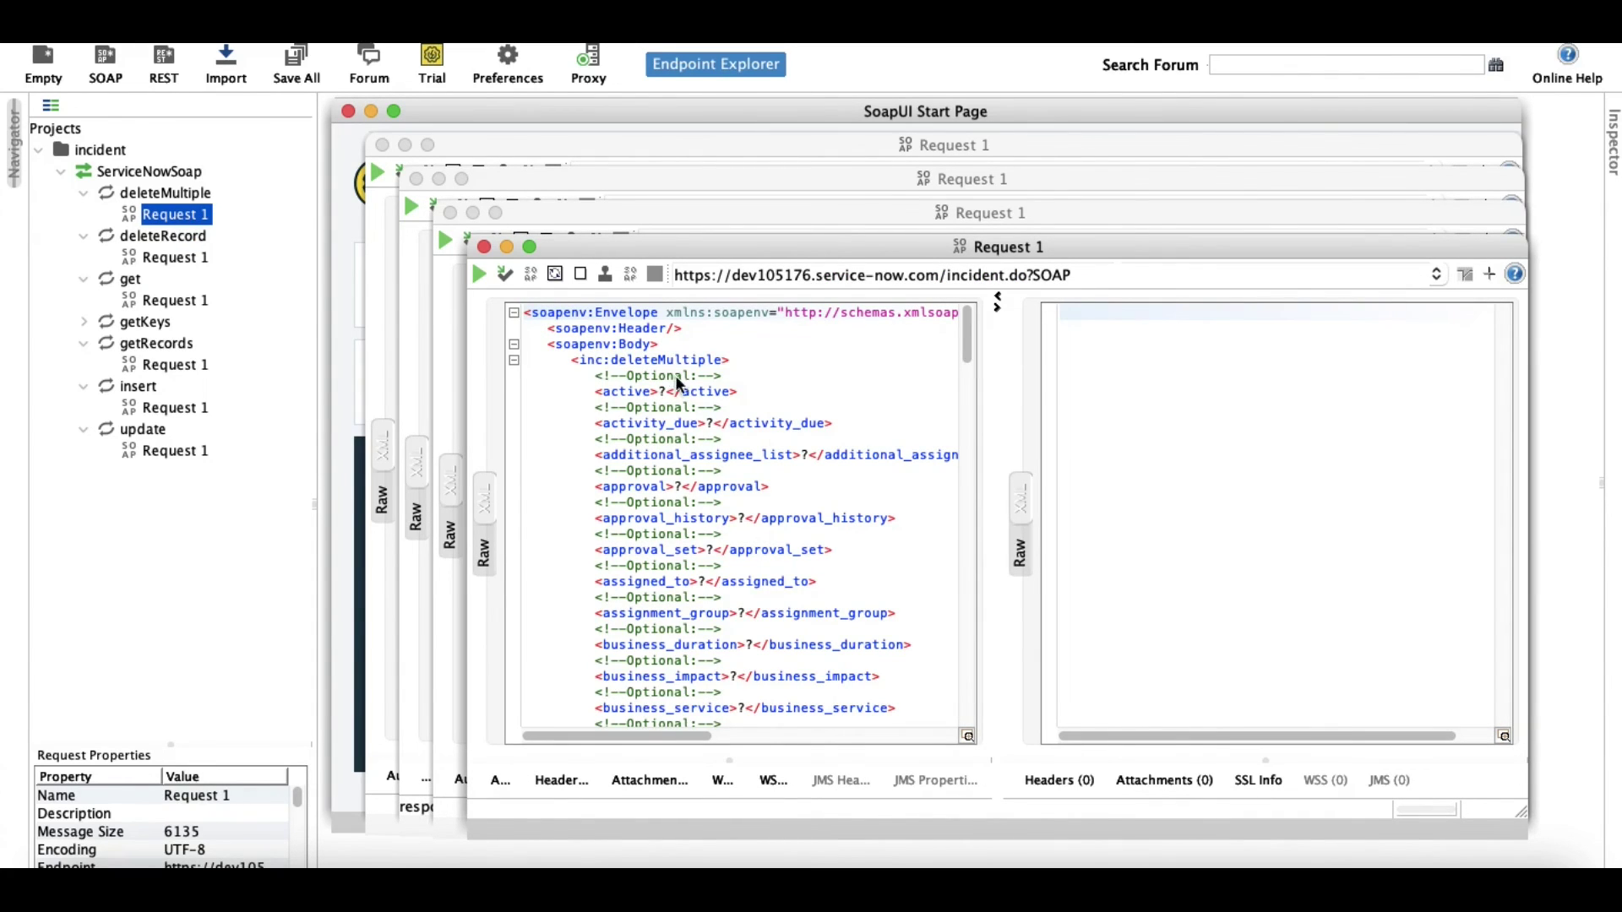
scroll(683, 431, "down", 1)
scroll(683, 430, "down", 20)
scroll(683, 431, "down", 4)
scroll(683, 431, "up", 20)
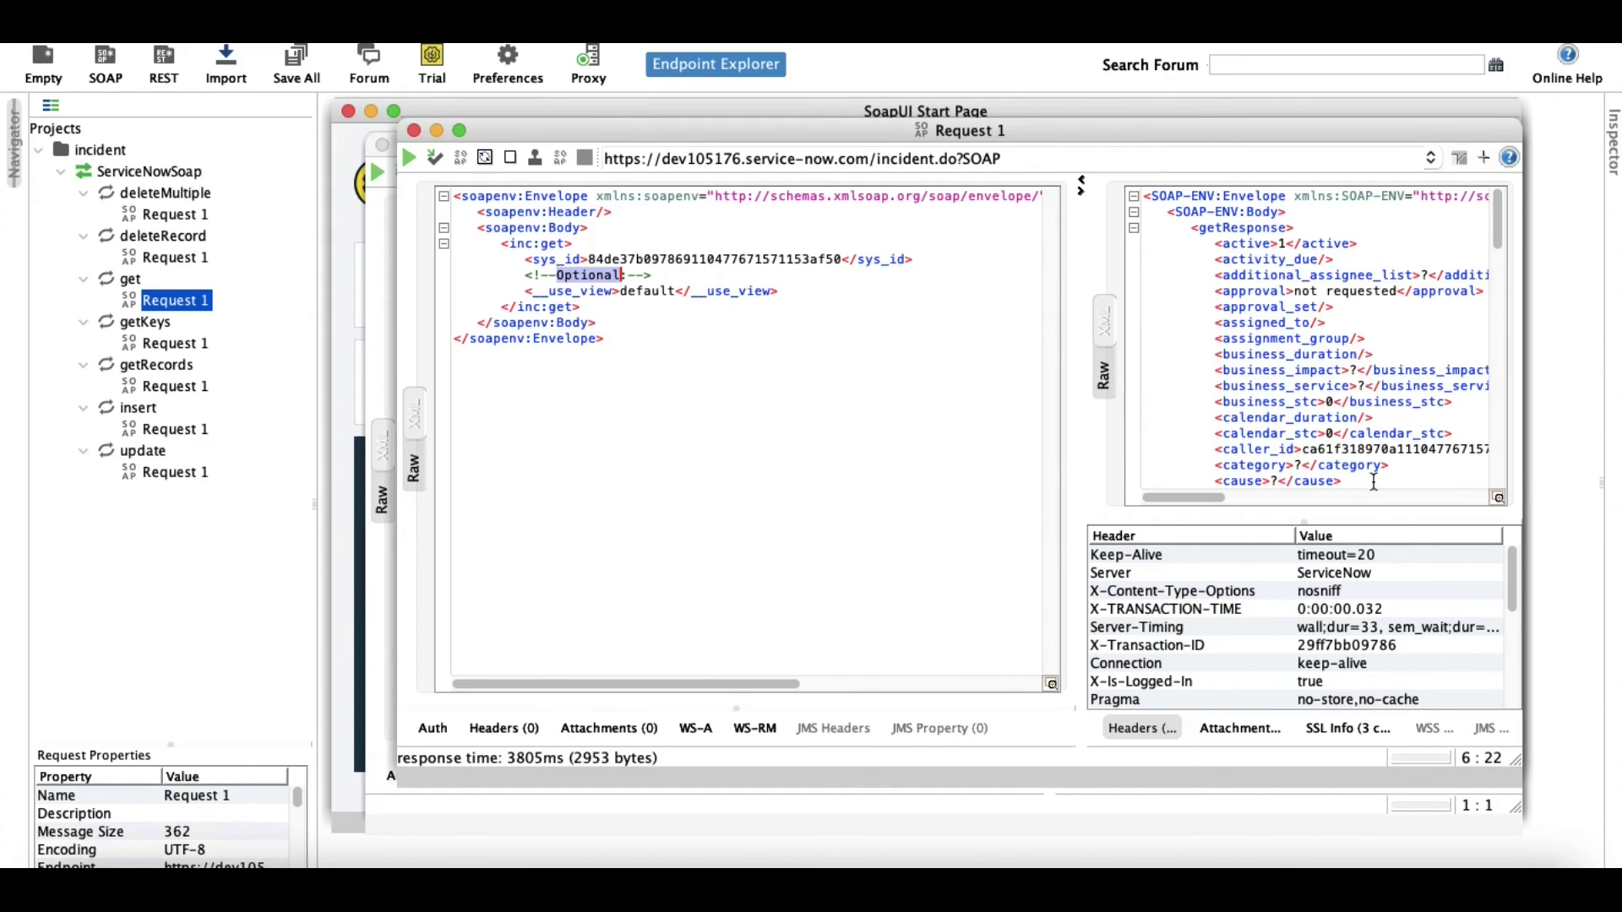
In Chrome, open the Inbound Integration post from the SOAP post's series list.
left_click(905, 882)
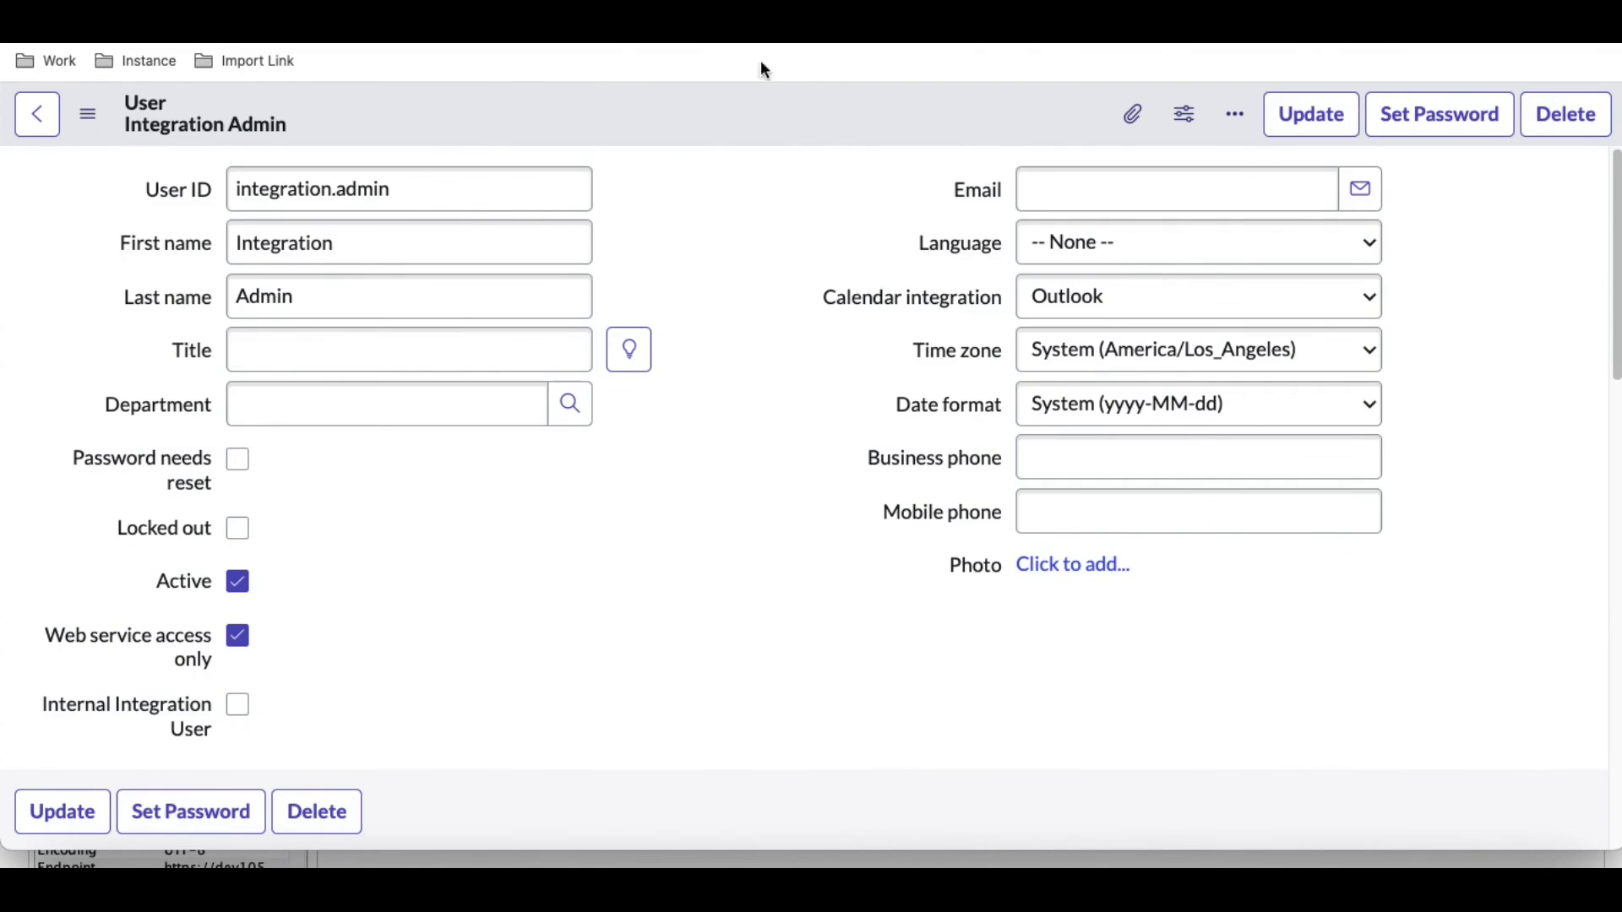
key("ctrl+Tab")
key("ctrl+Tab")
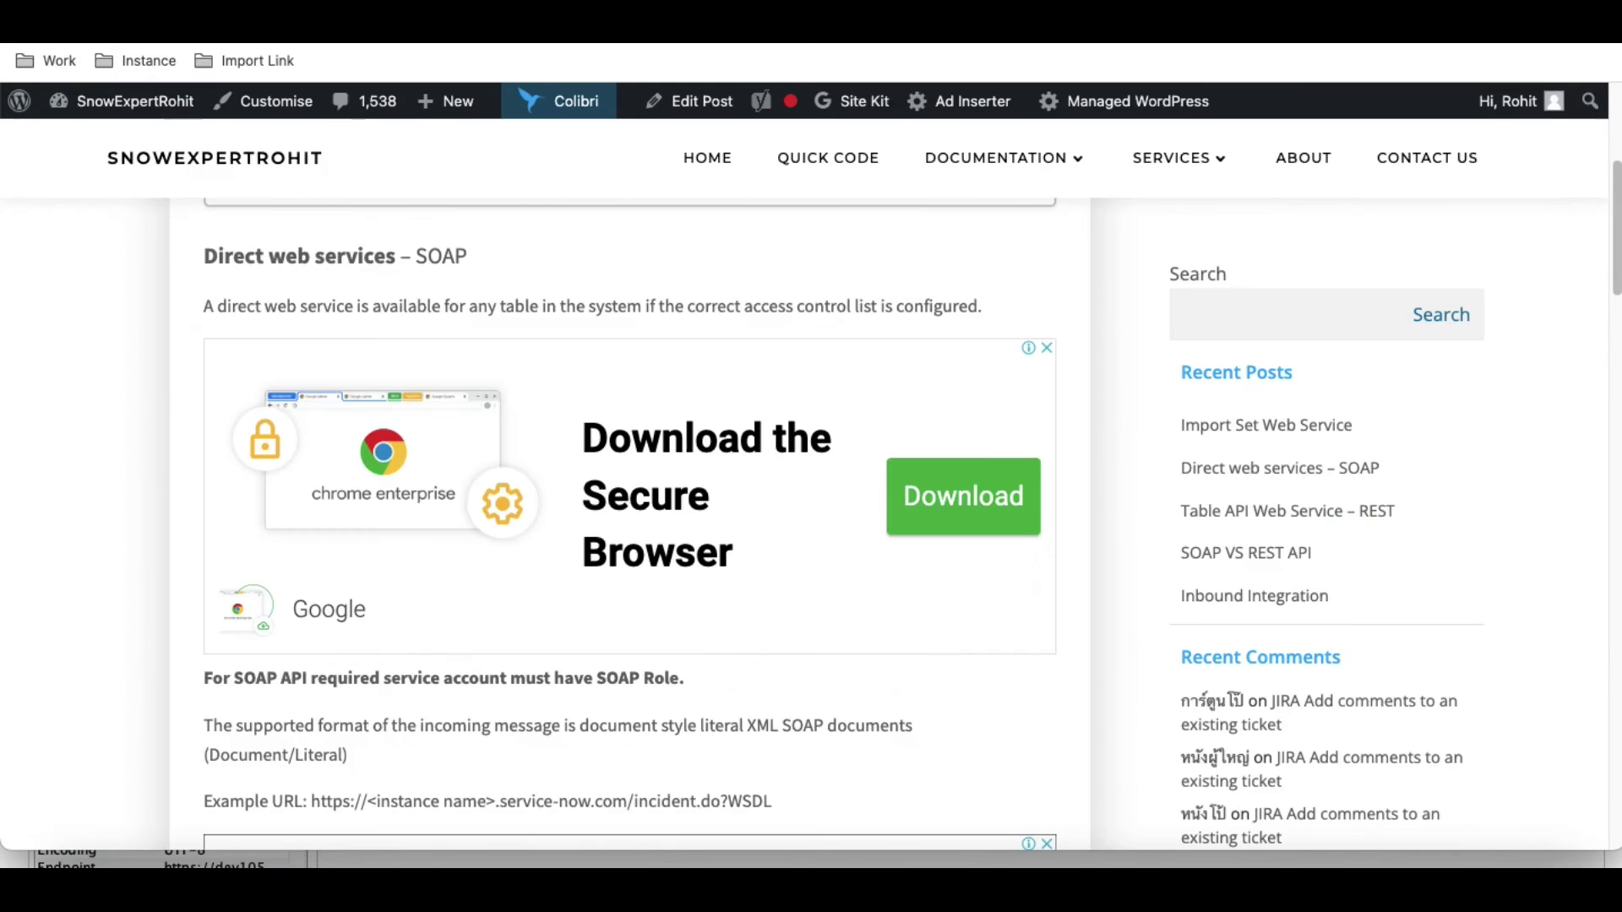
scroll(475, 302, "down", 6)
scroll(507, 371, "up", 10)
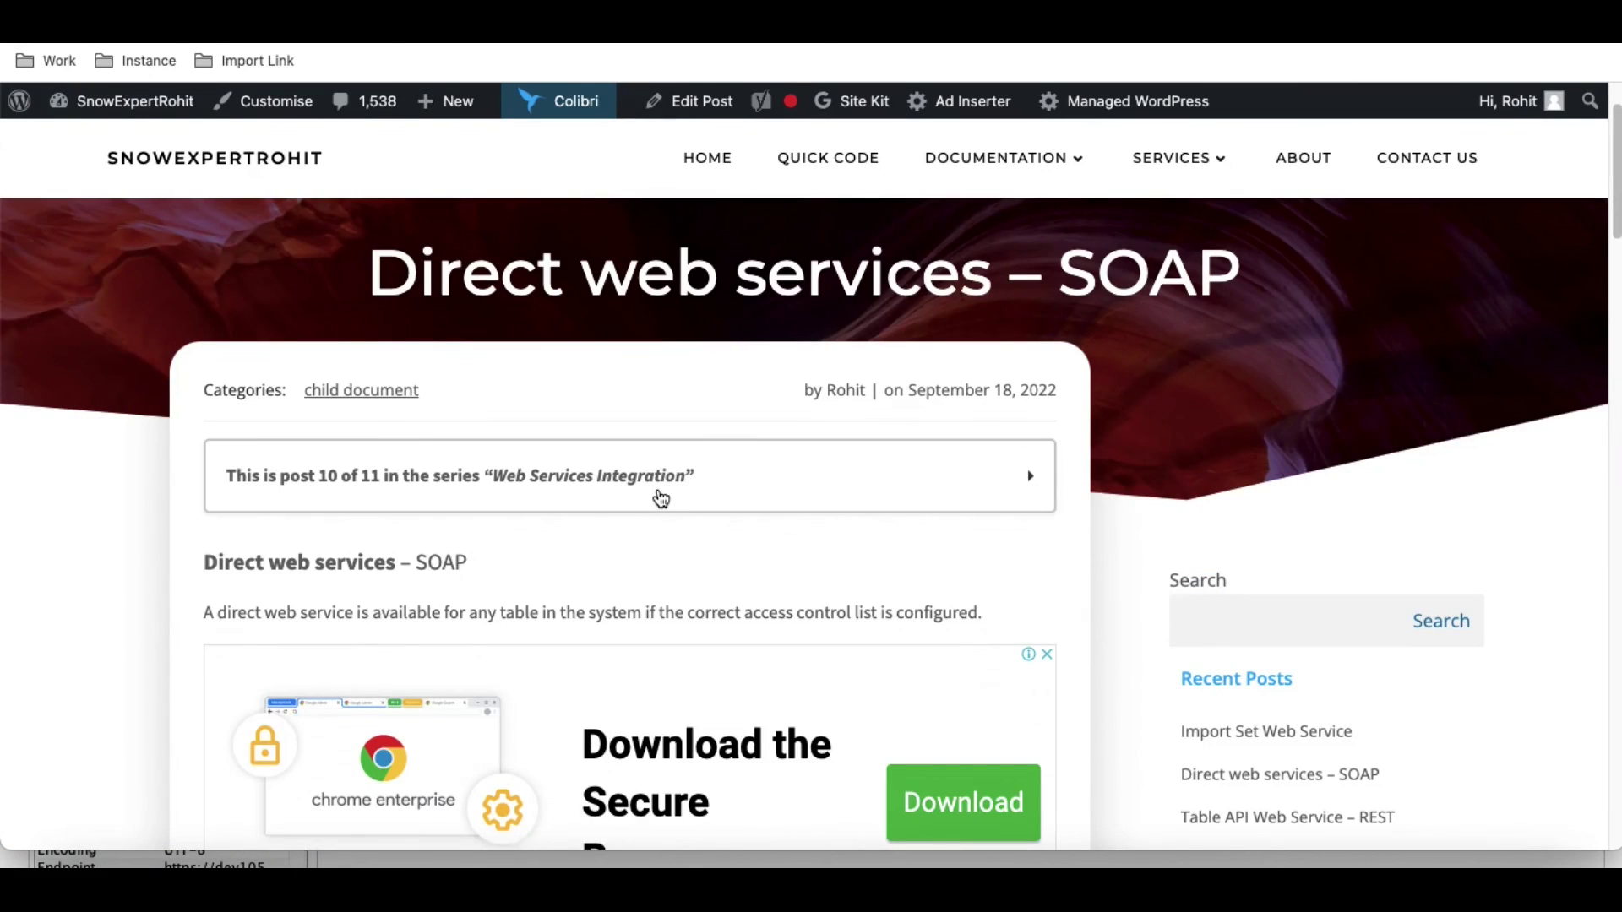
left_click(657, 492)
scroll(516, 566, "down", 1)
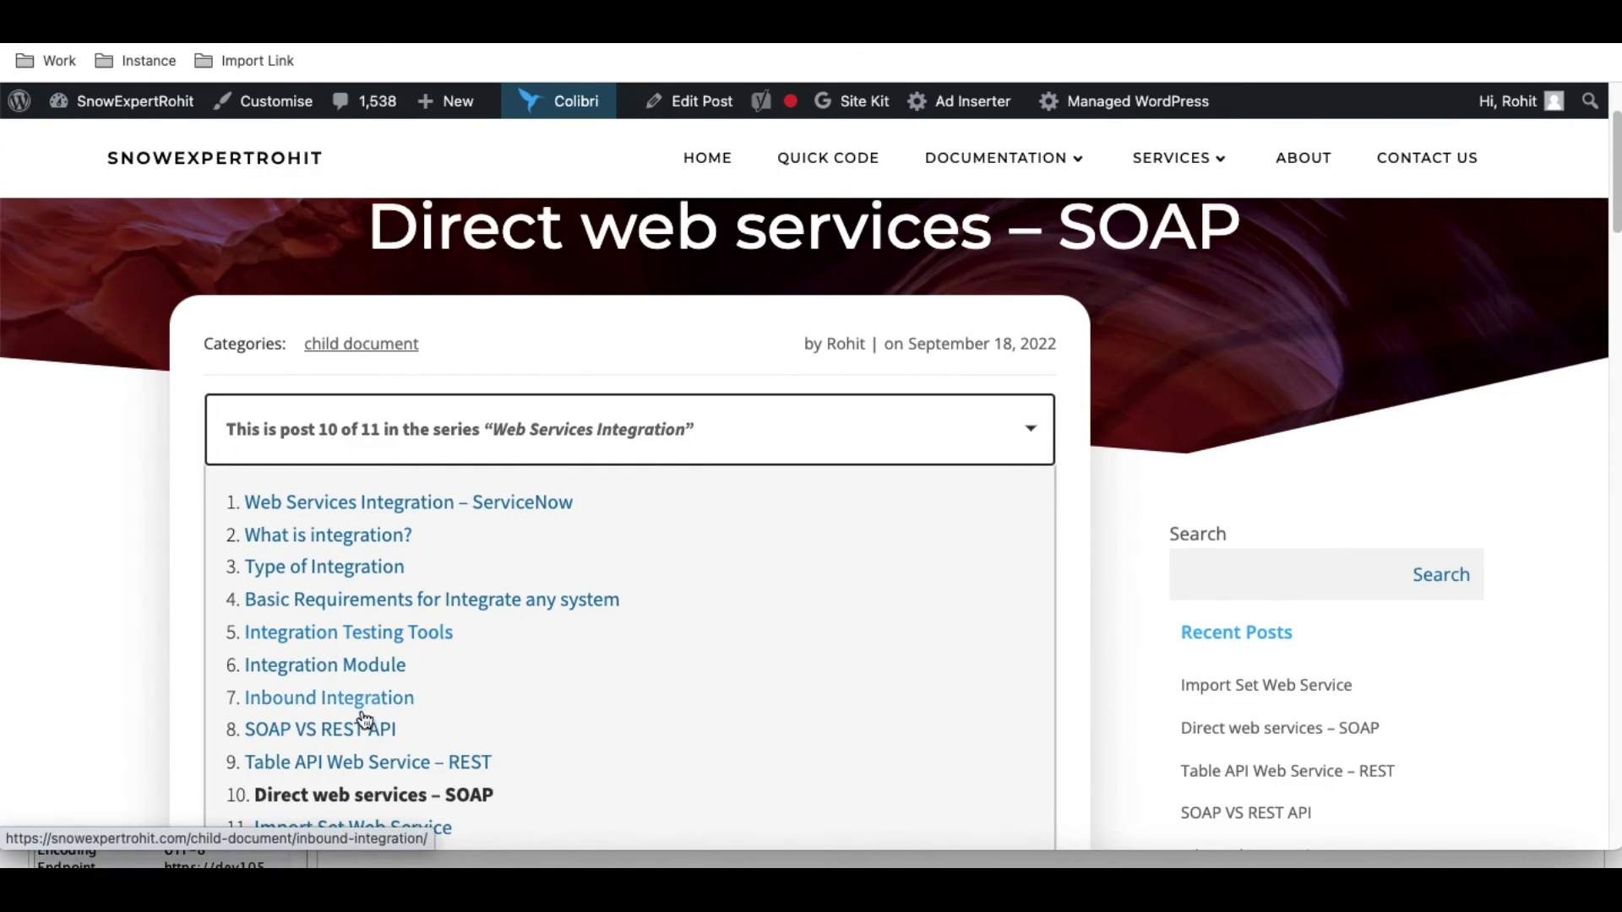
scroll(363, 714, "down", 1)
scroll(364, 717, "down", 1)
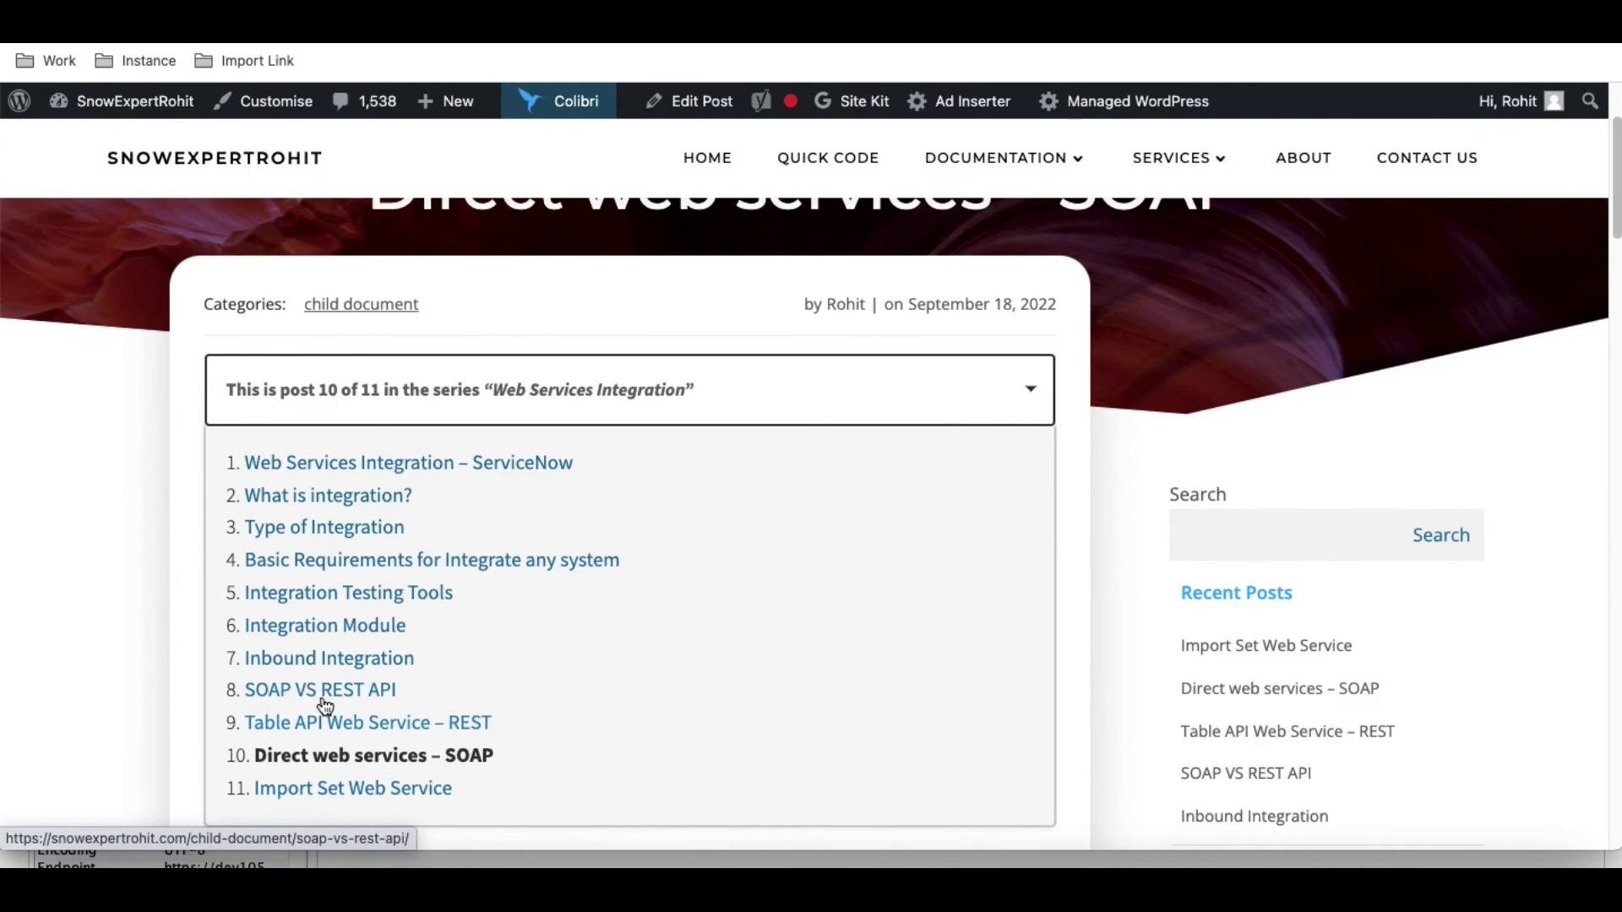
left_click(321, 663)
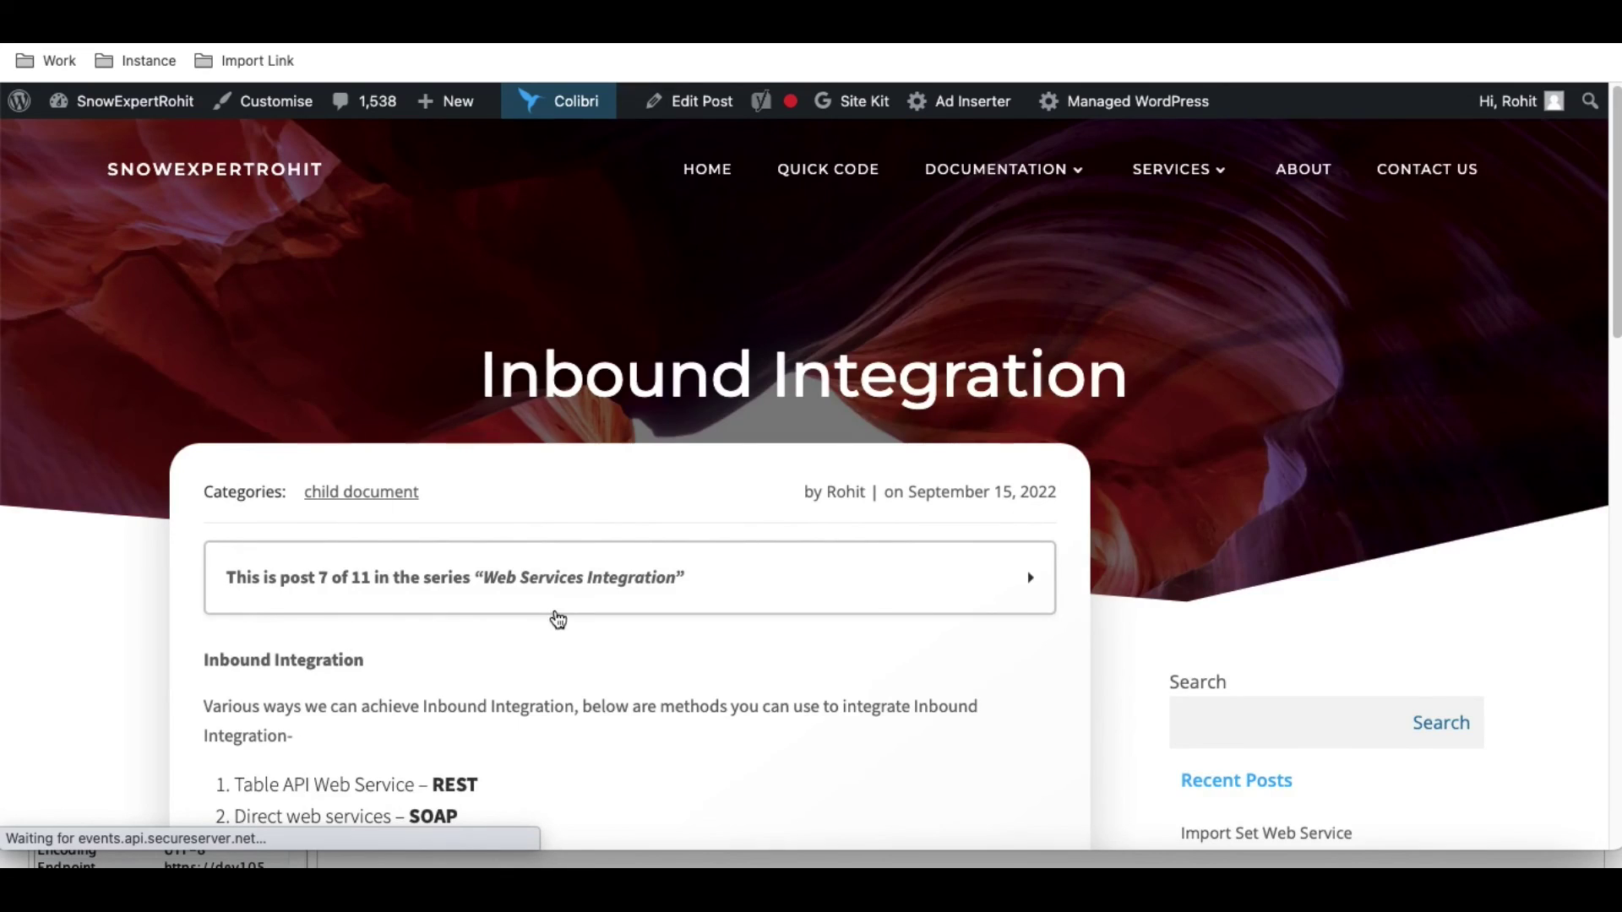
Highlight the two Import Set Web Service items, 3 and 4, in the methods list.
scroll(555, 611, "down", 5)
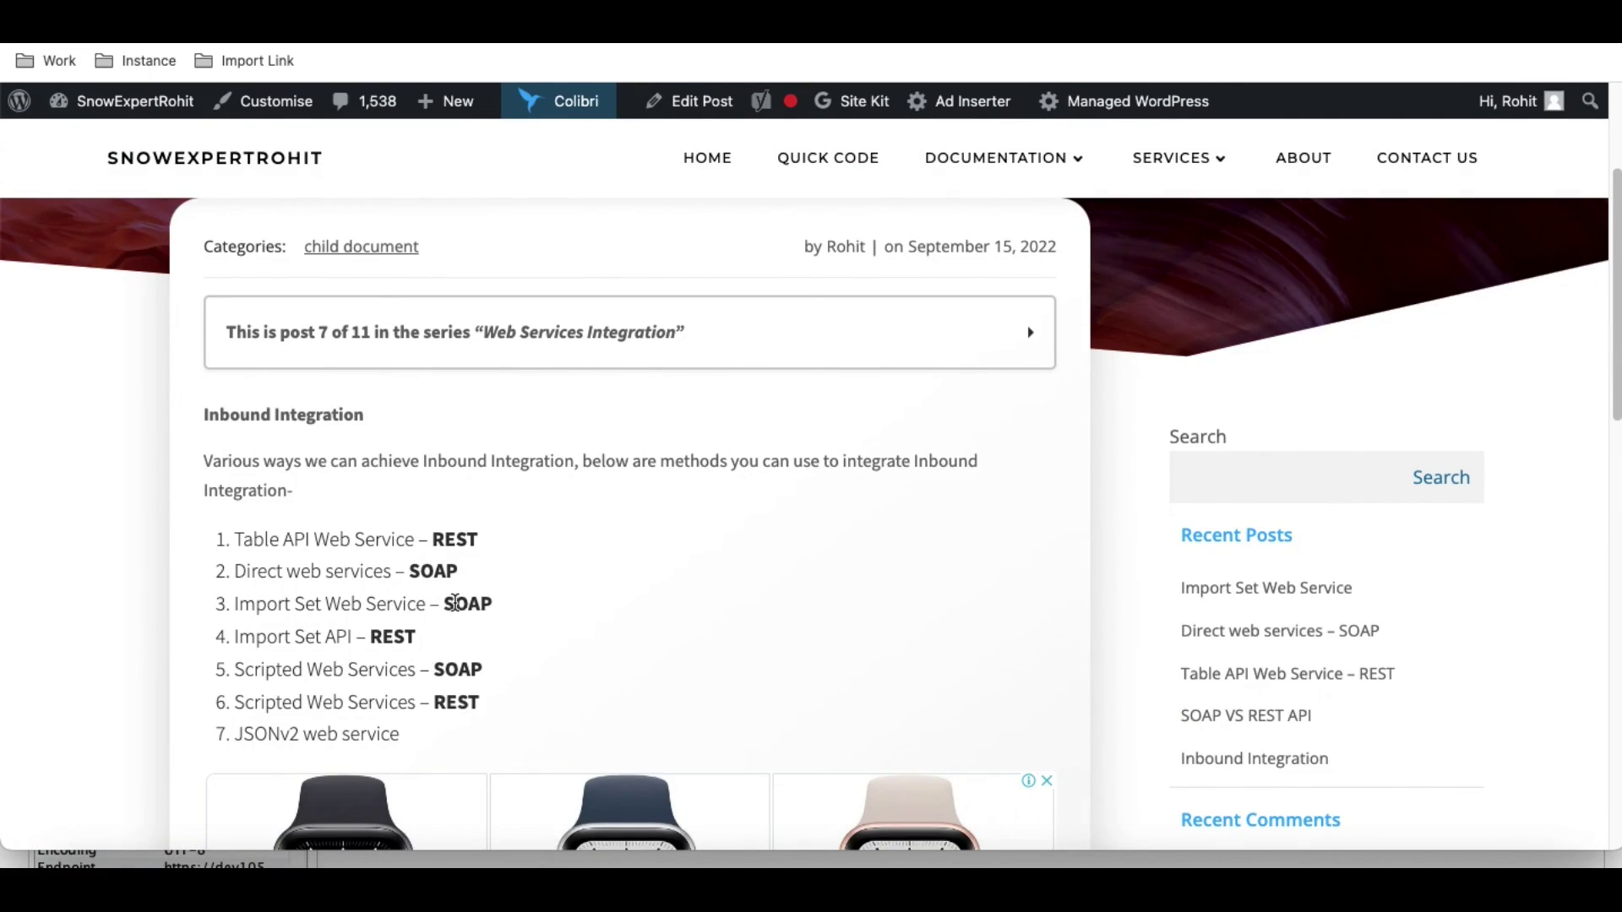
left_click_drag(504, 607, 245, 610)
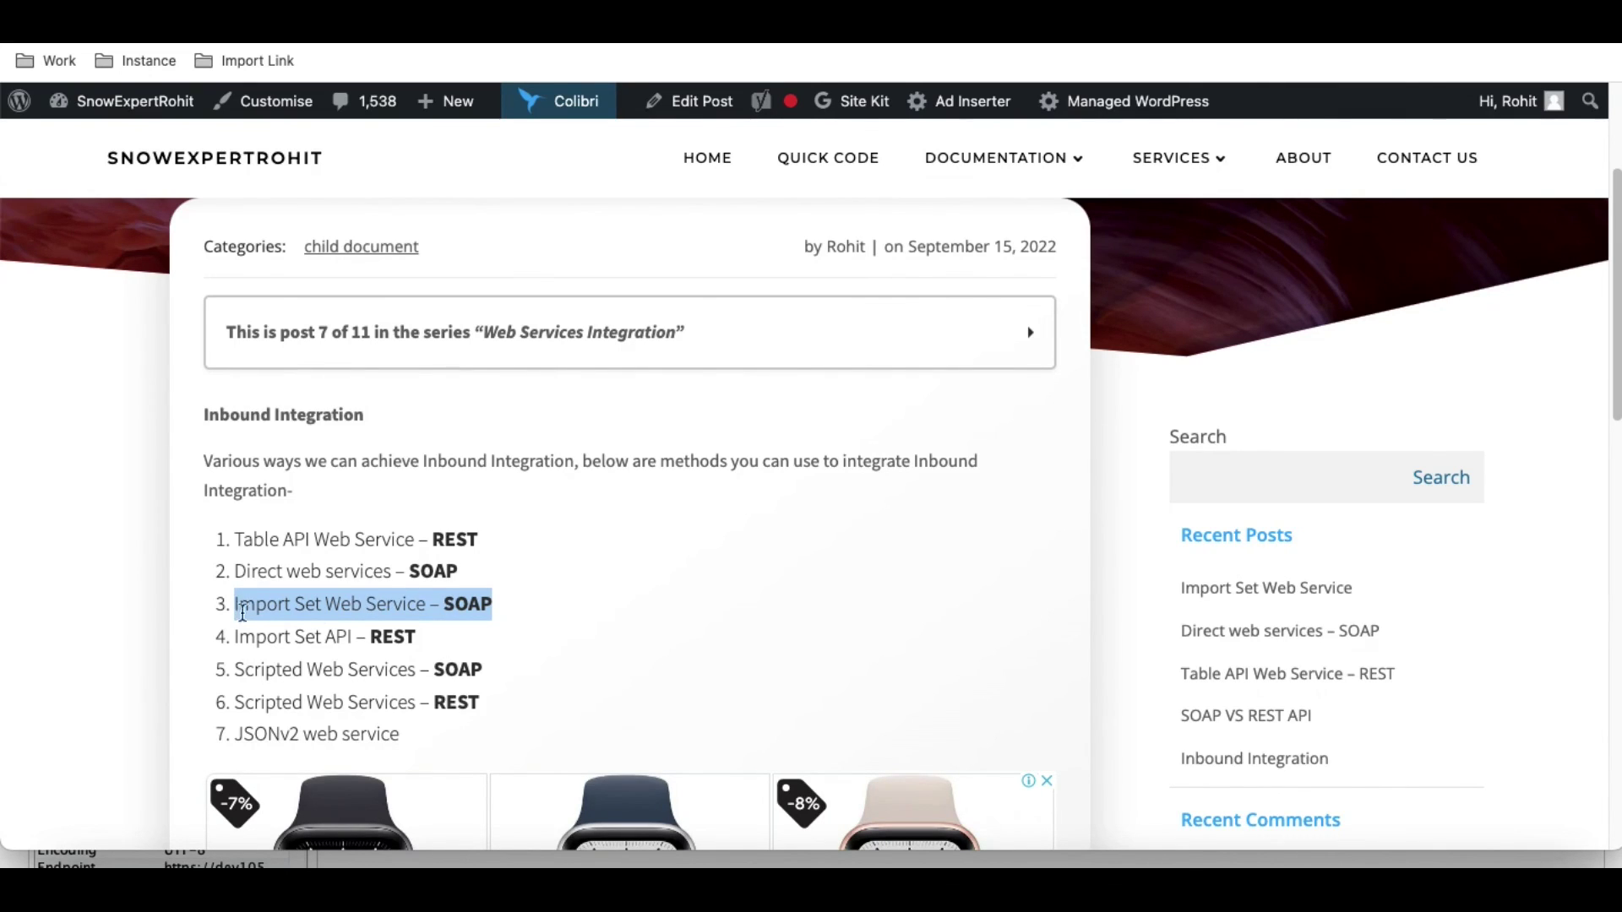
left_click_drag(420, 642, 228, 615)
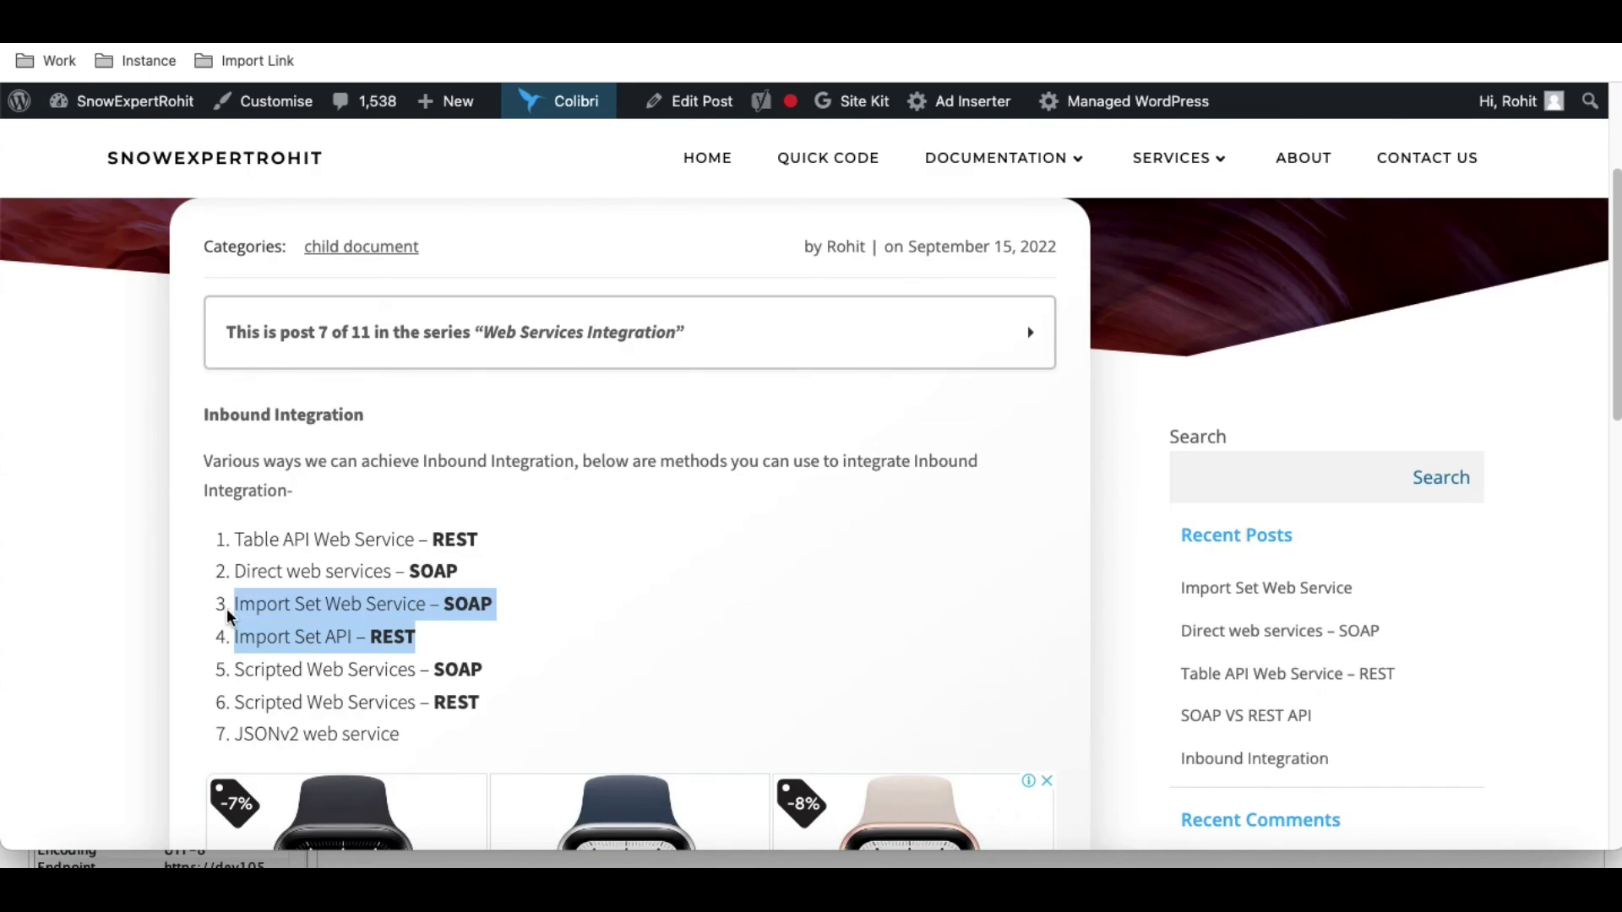
left_click(553, 605)
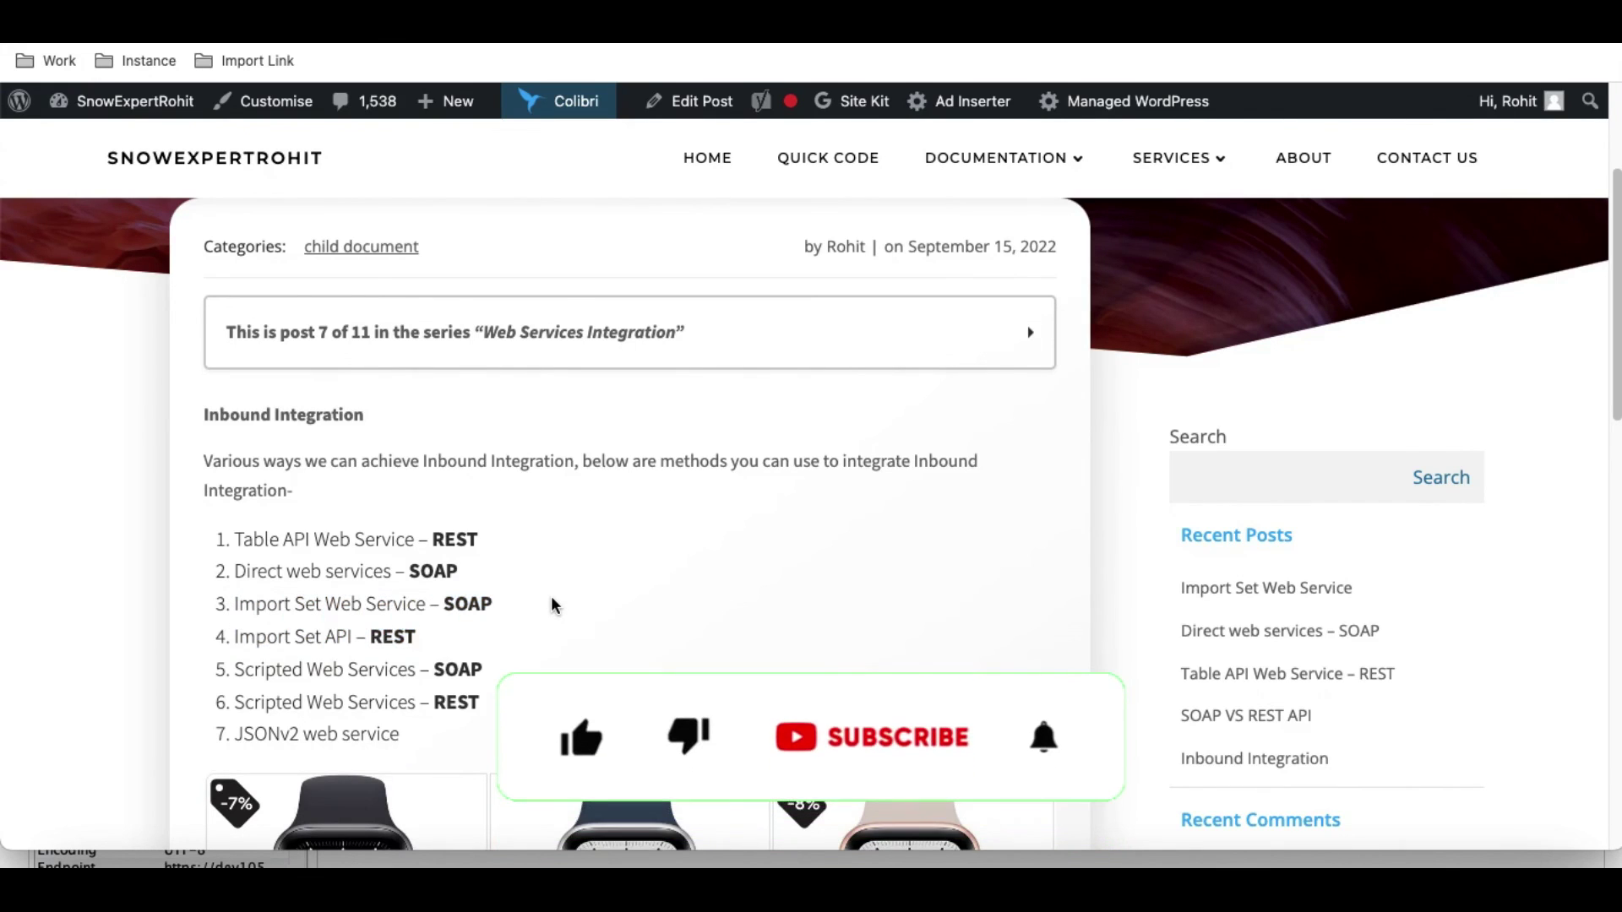